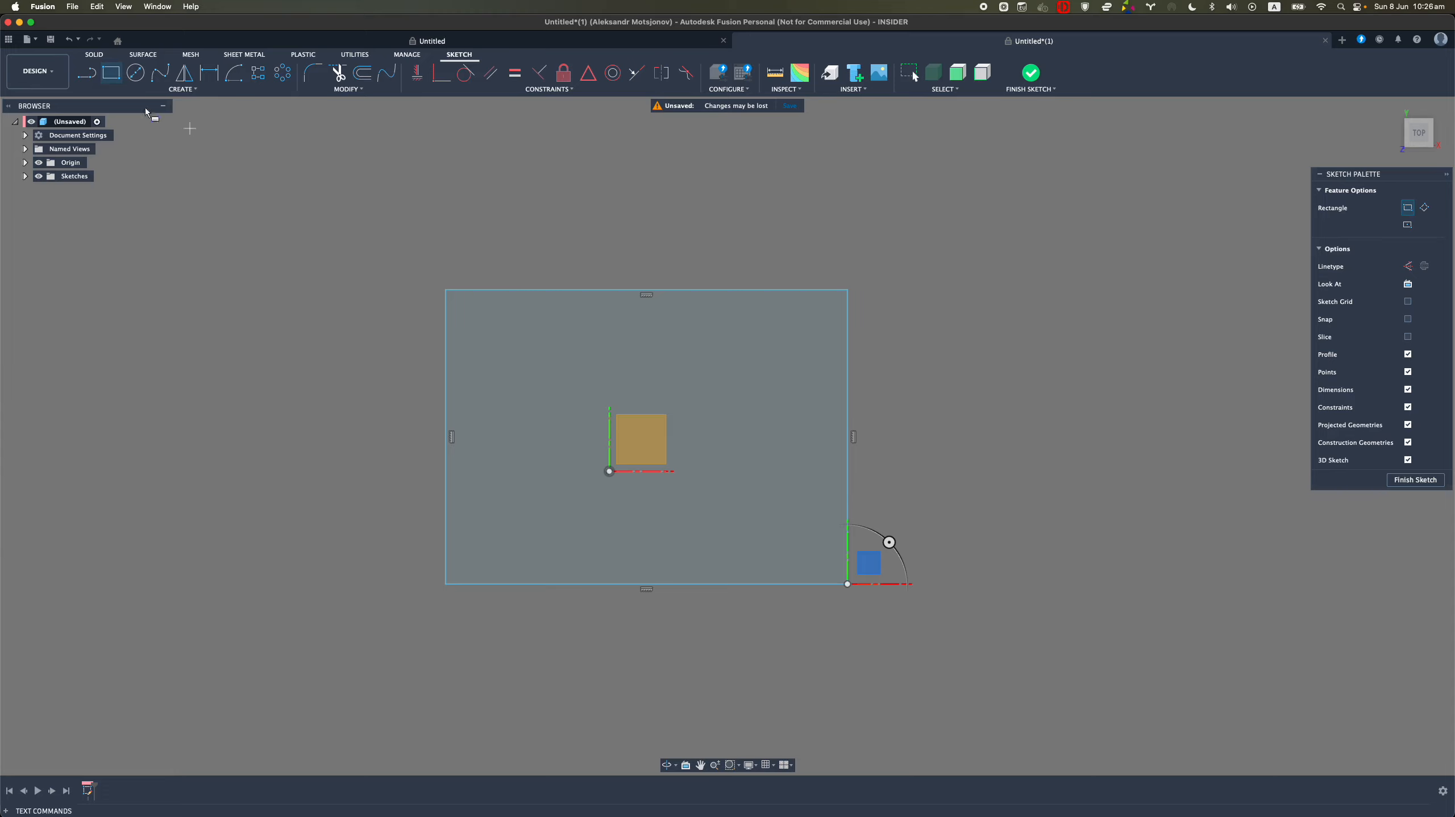
Dimension the rectangle to 200 mm wide and 100 mm high
middle_drag(612, 384, 580, 353)
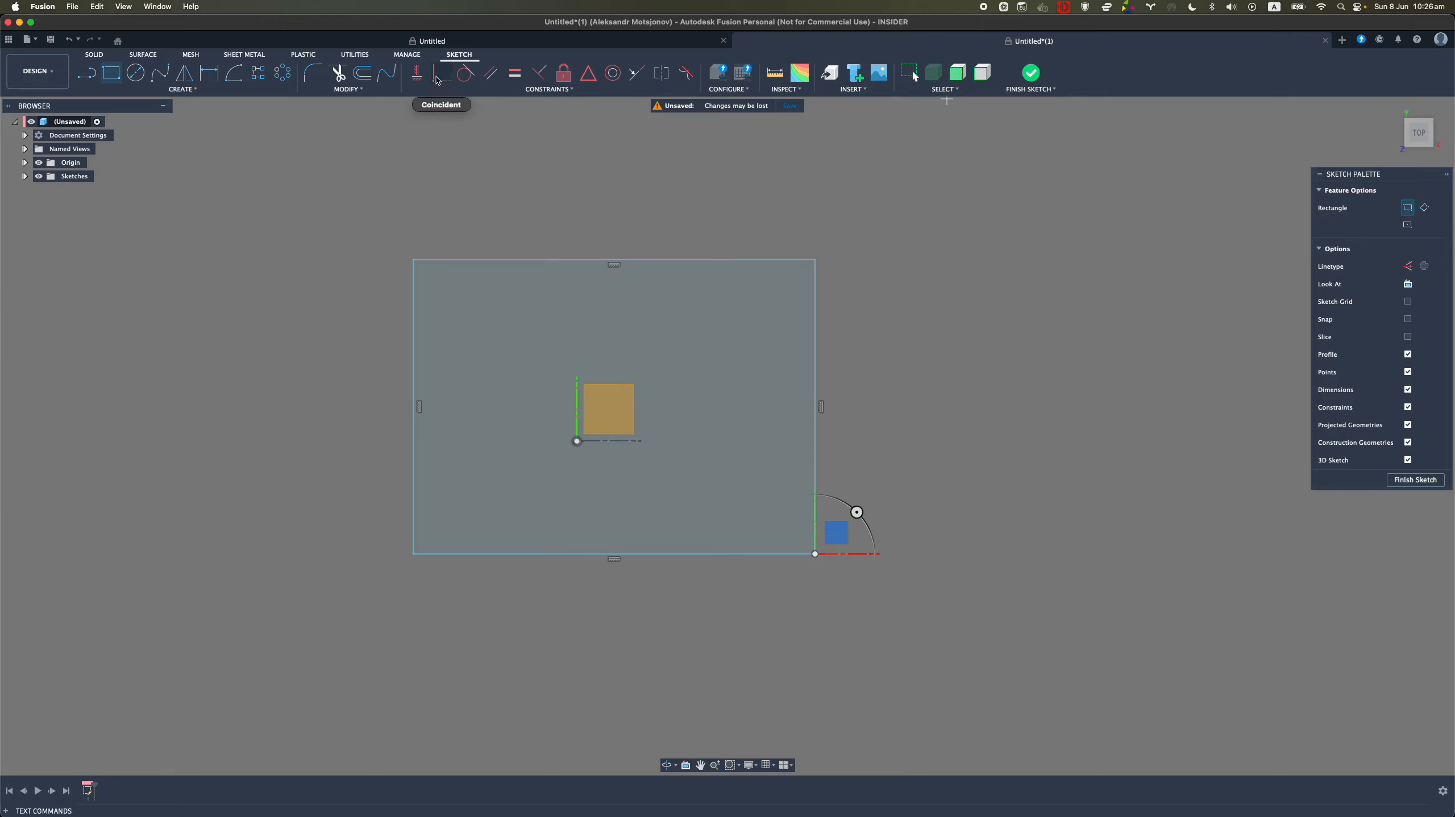
key(d)
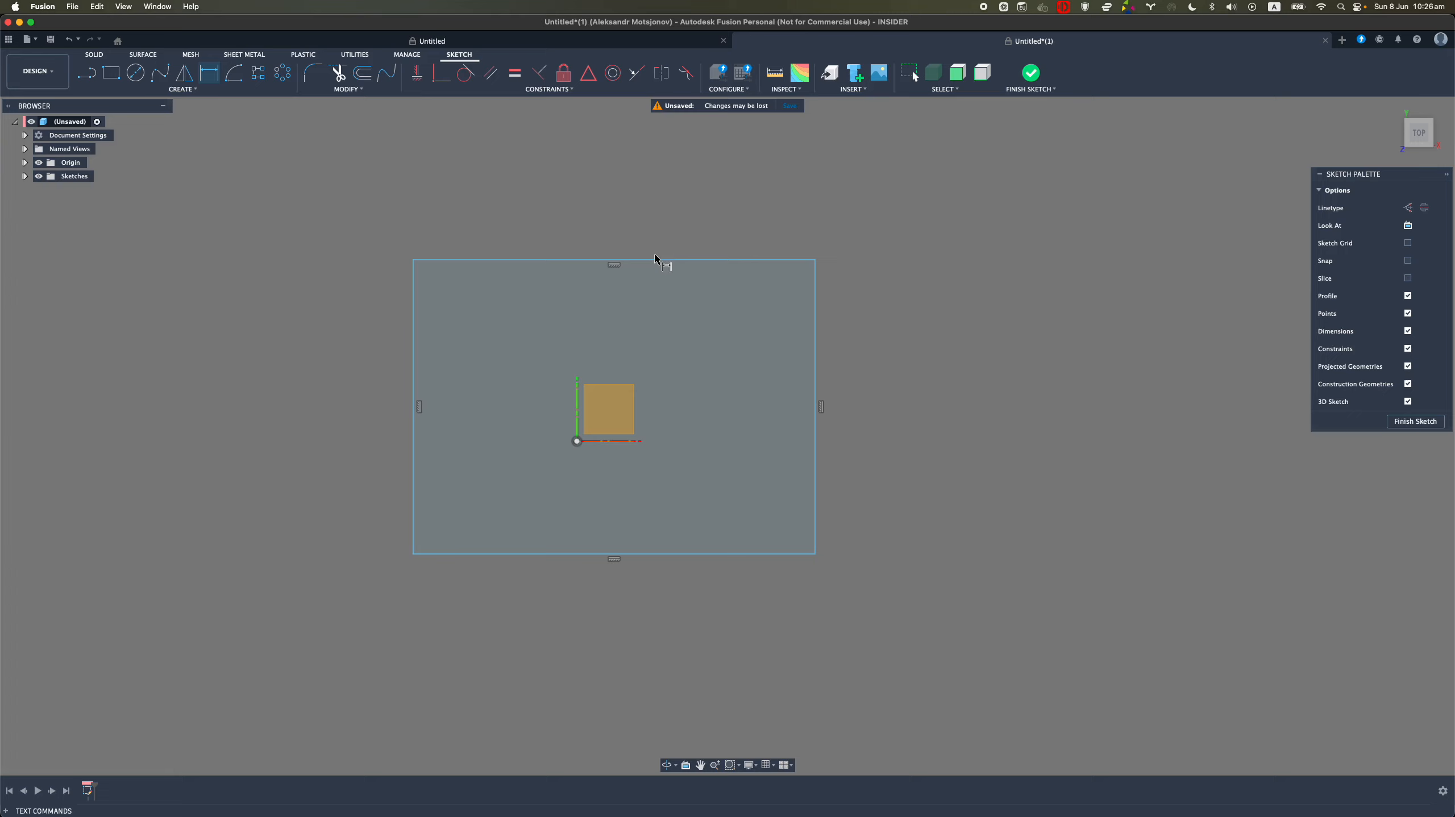
click(658, 260)
click(667, 240)
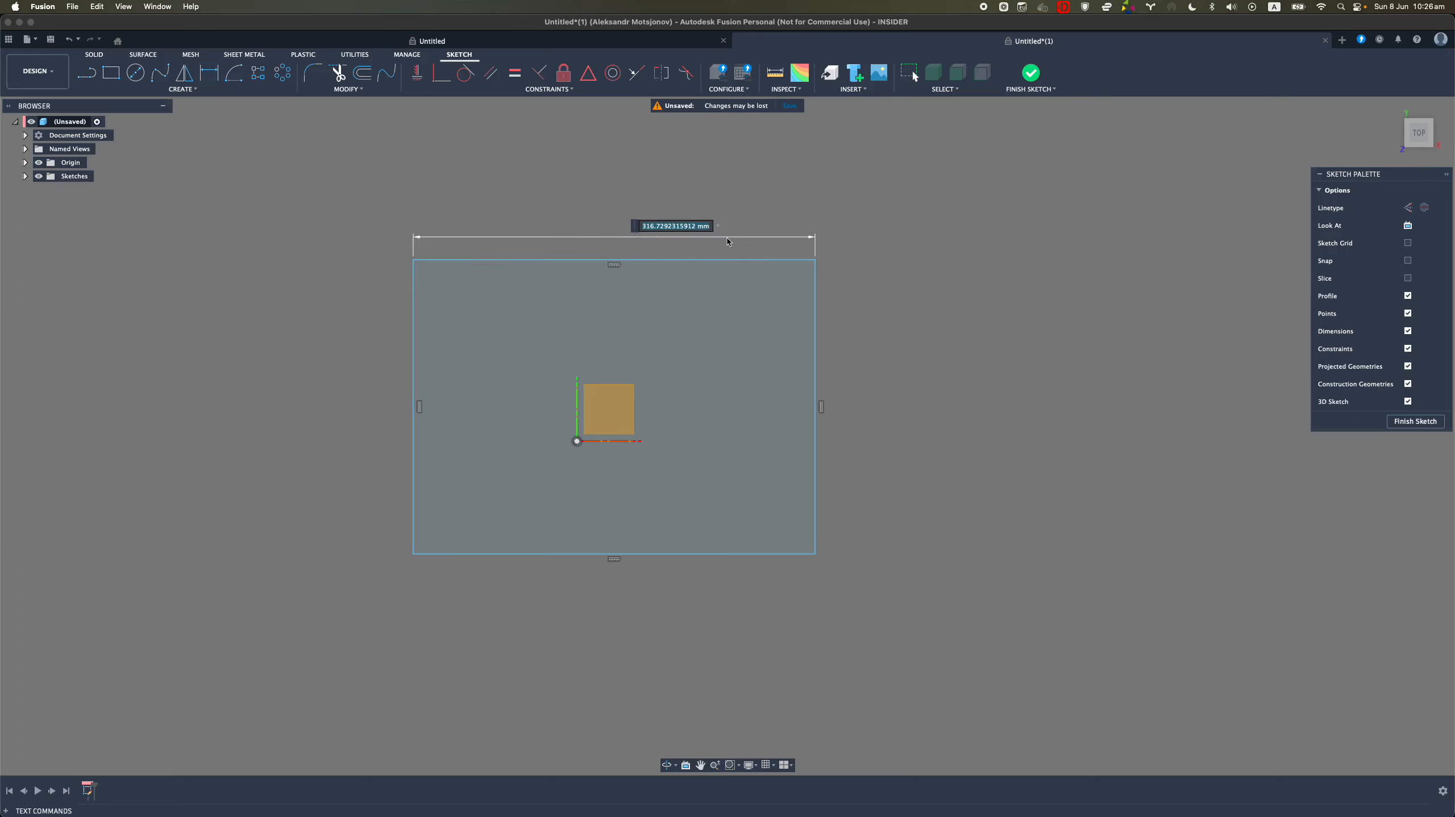
text(200)
key(Return)
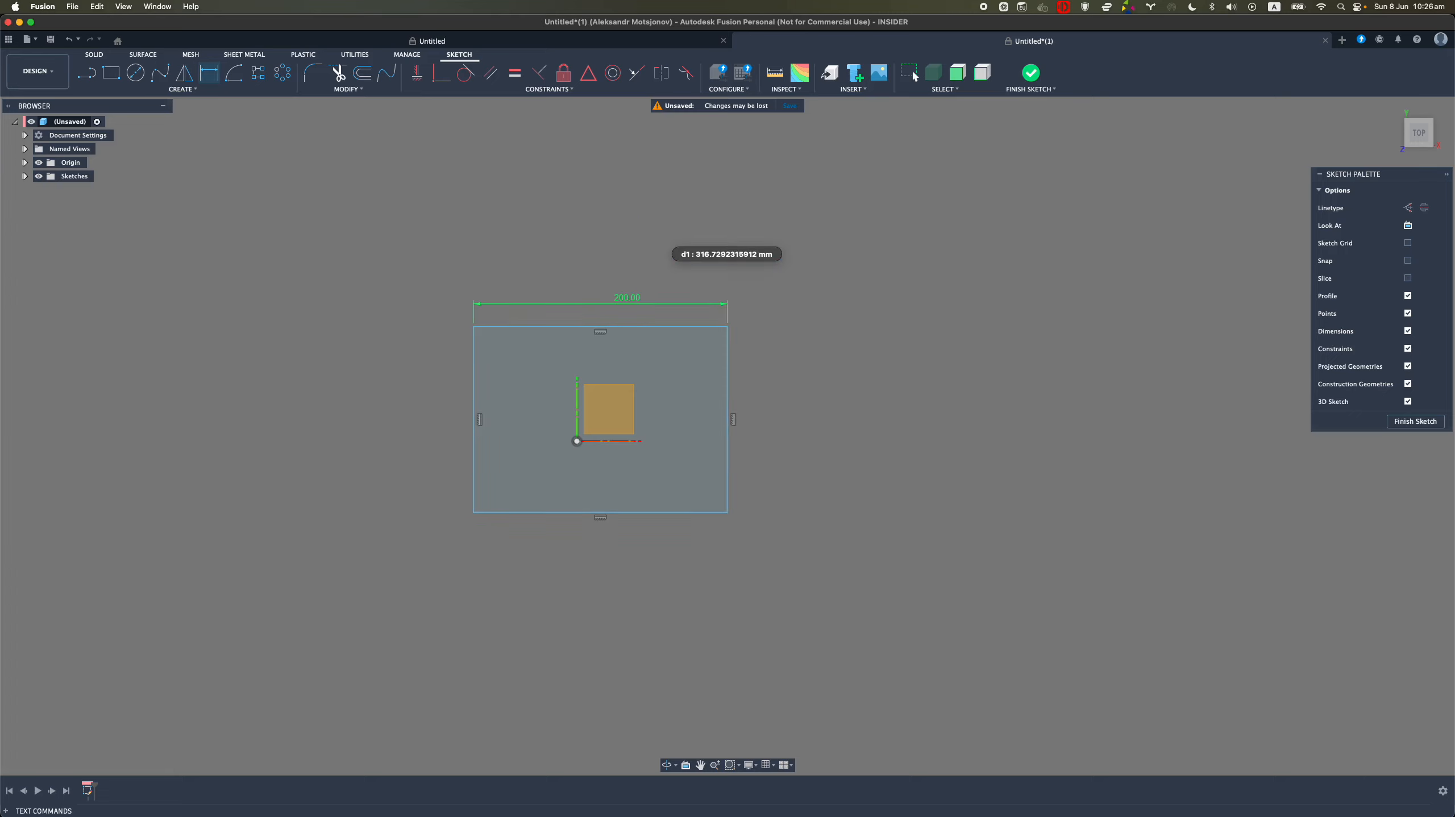
click(727, 378)
click(833, 388)
text(100)
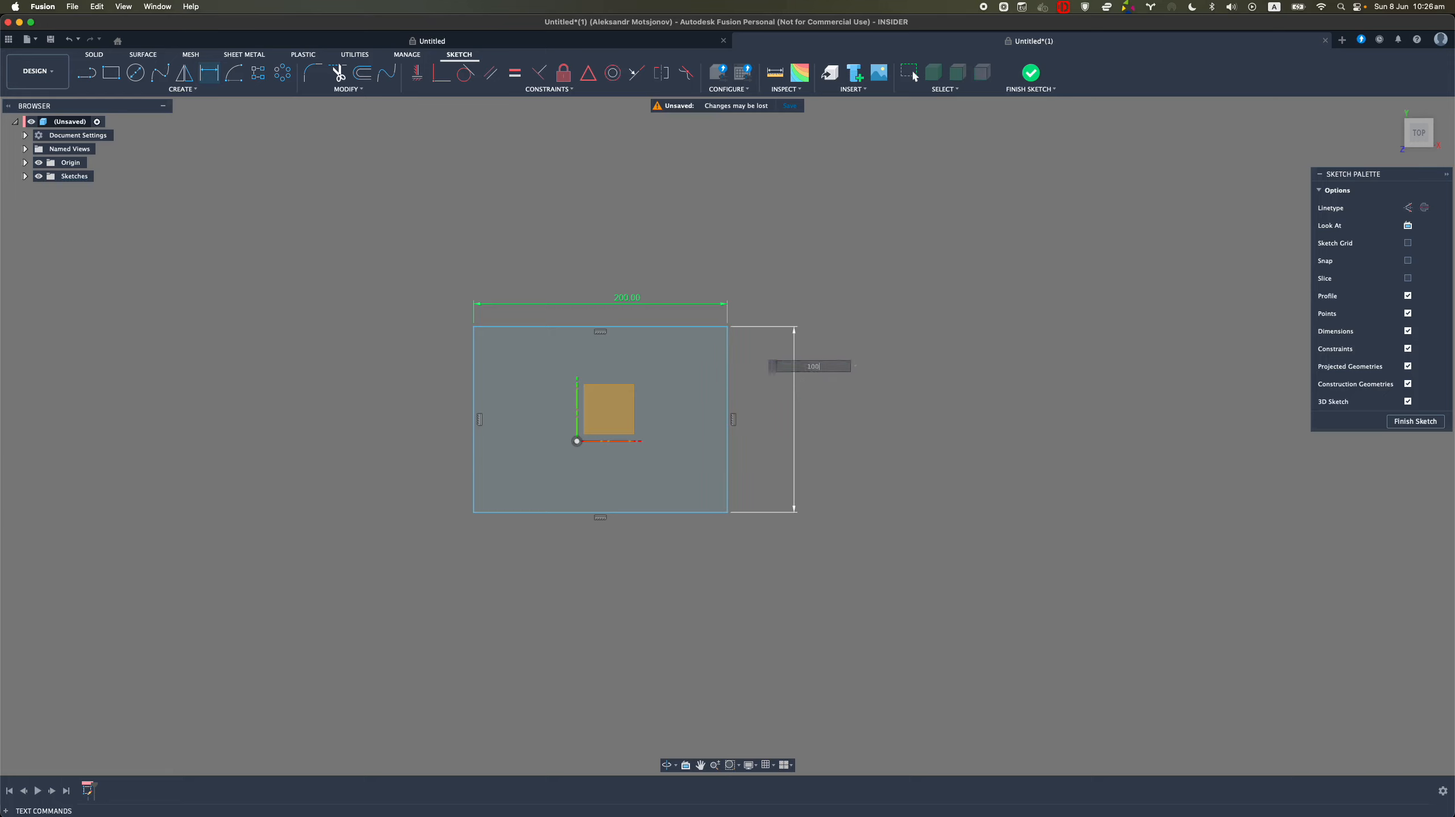
key(Return)
scroll(585, 333, down, 3)
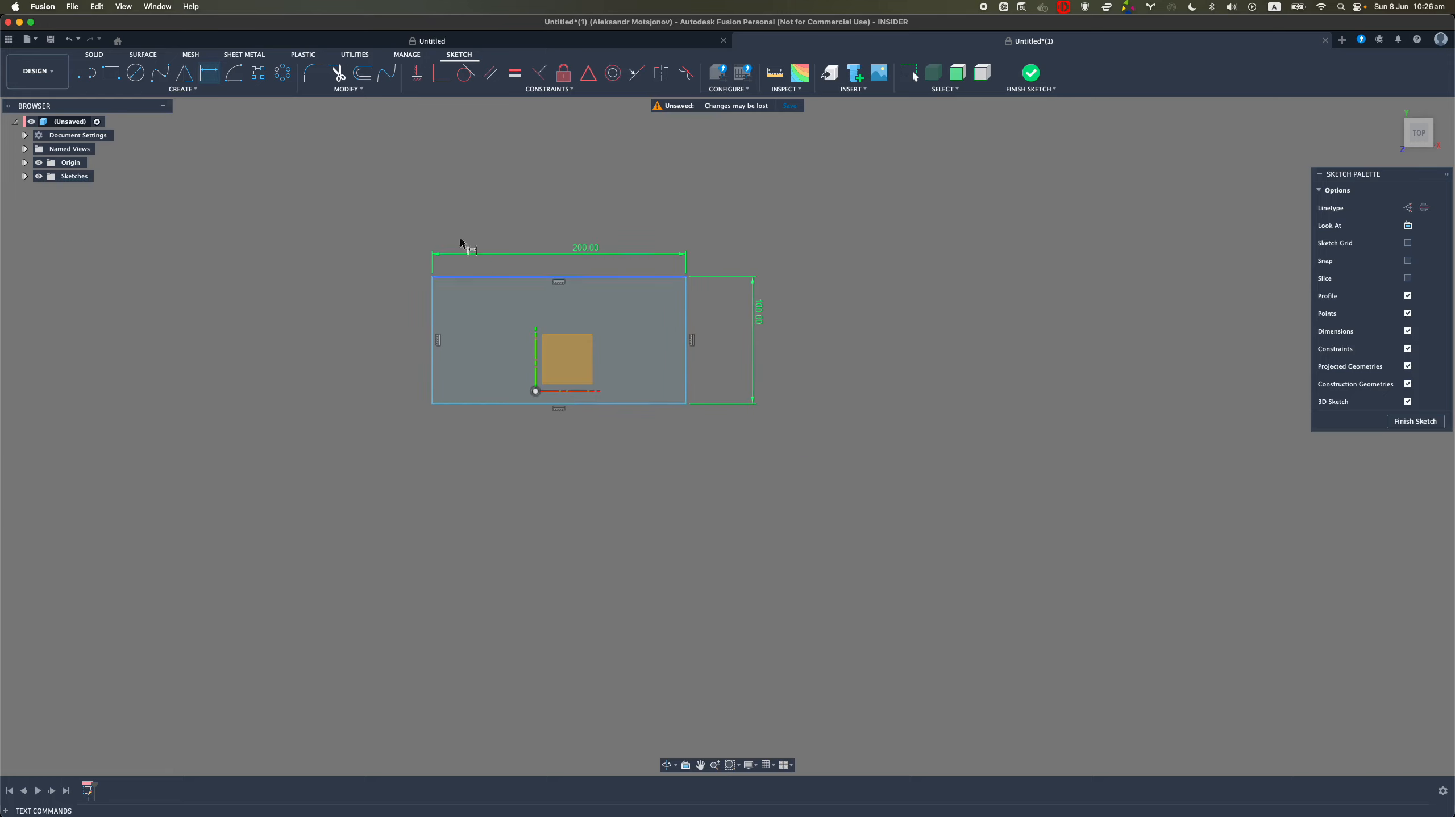
Draw two perpendicular lines from the midpoint of the rectangle's left edge to its centre and up to the midpoint of the top edge
key(l)
scroll(517, 320, up, 3)
scroll(516, 321, up, 2)
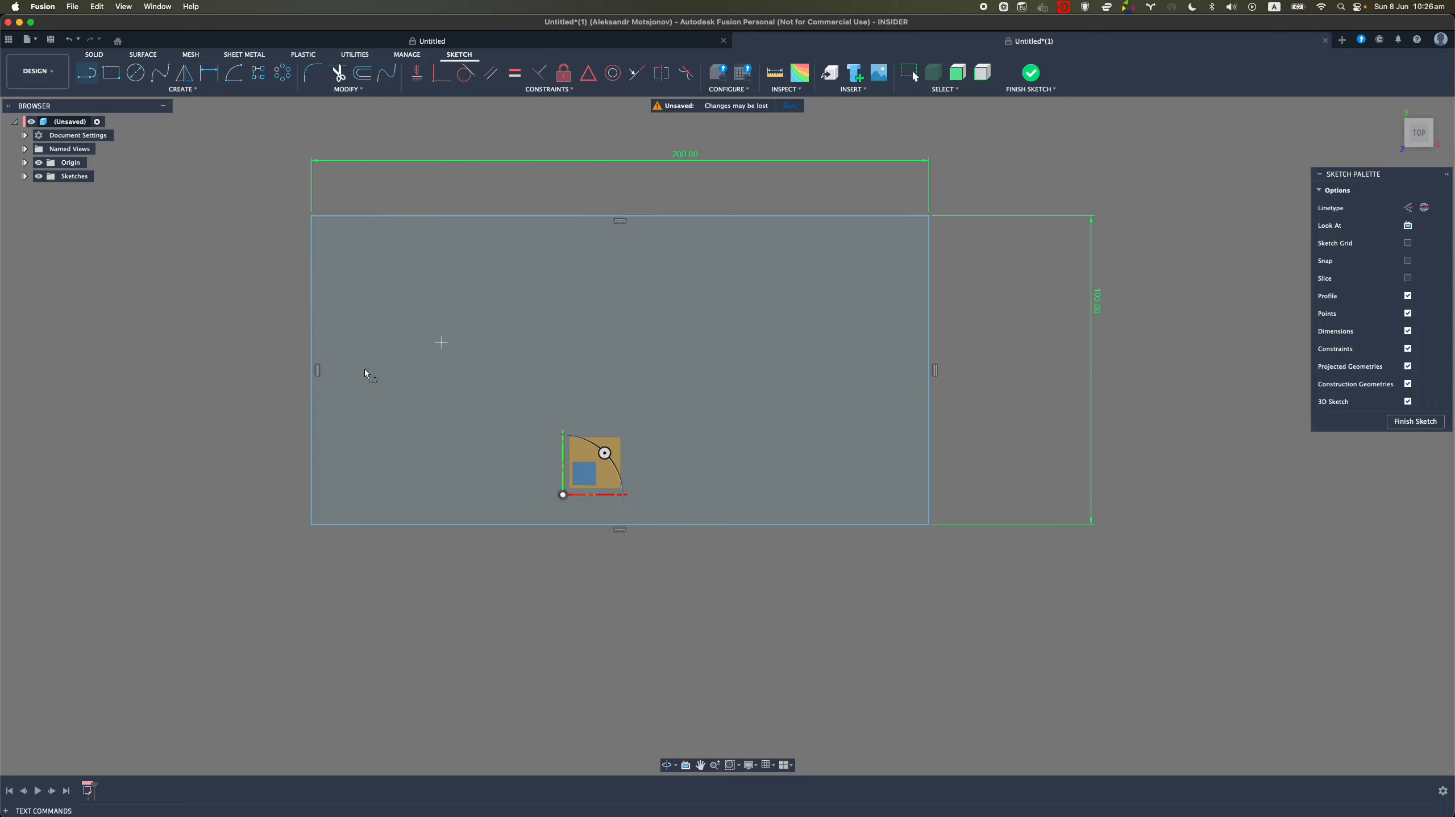
click(312, 371)
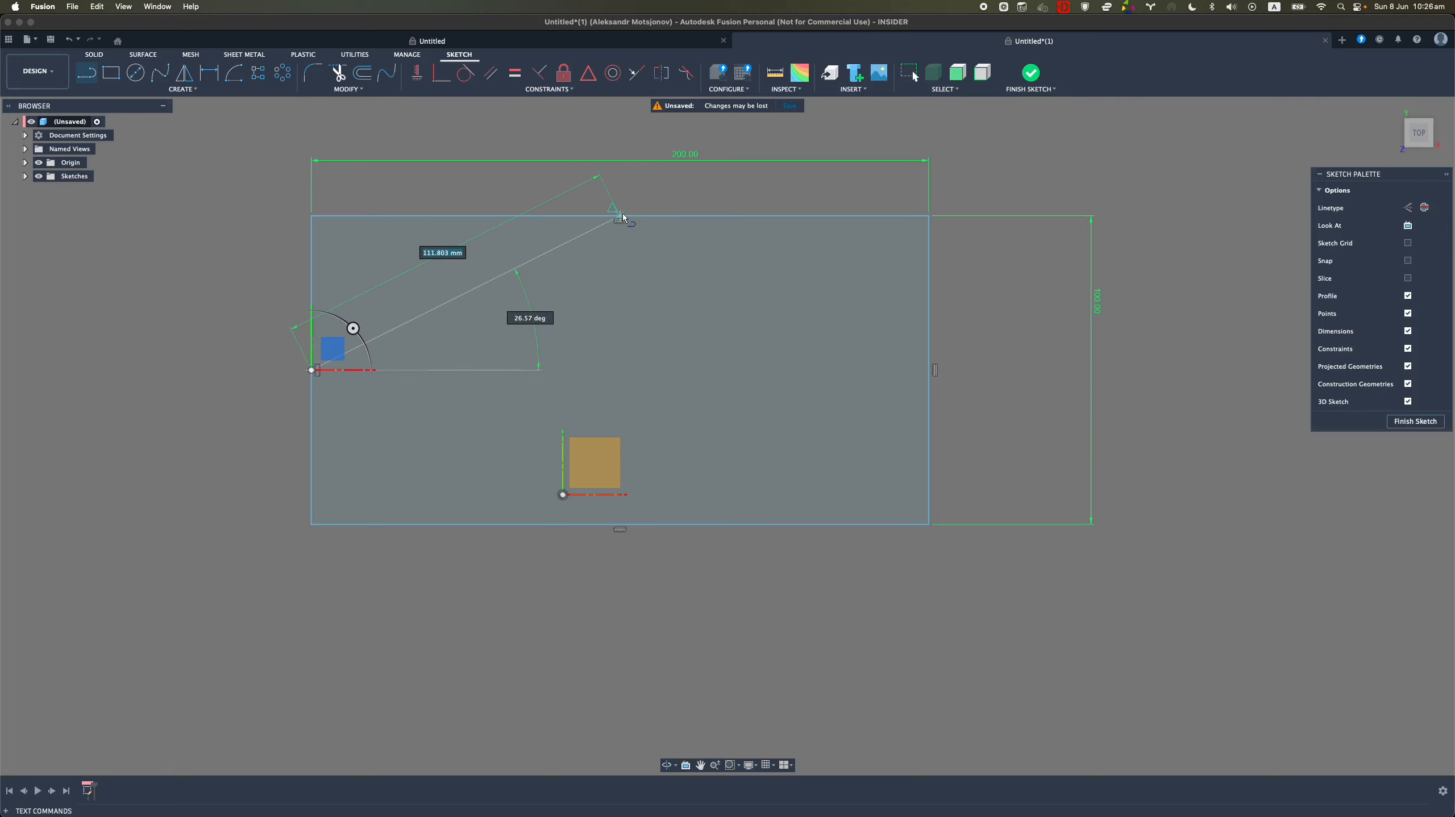
click(622, 372)
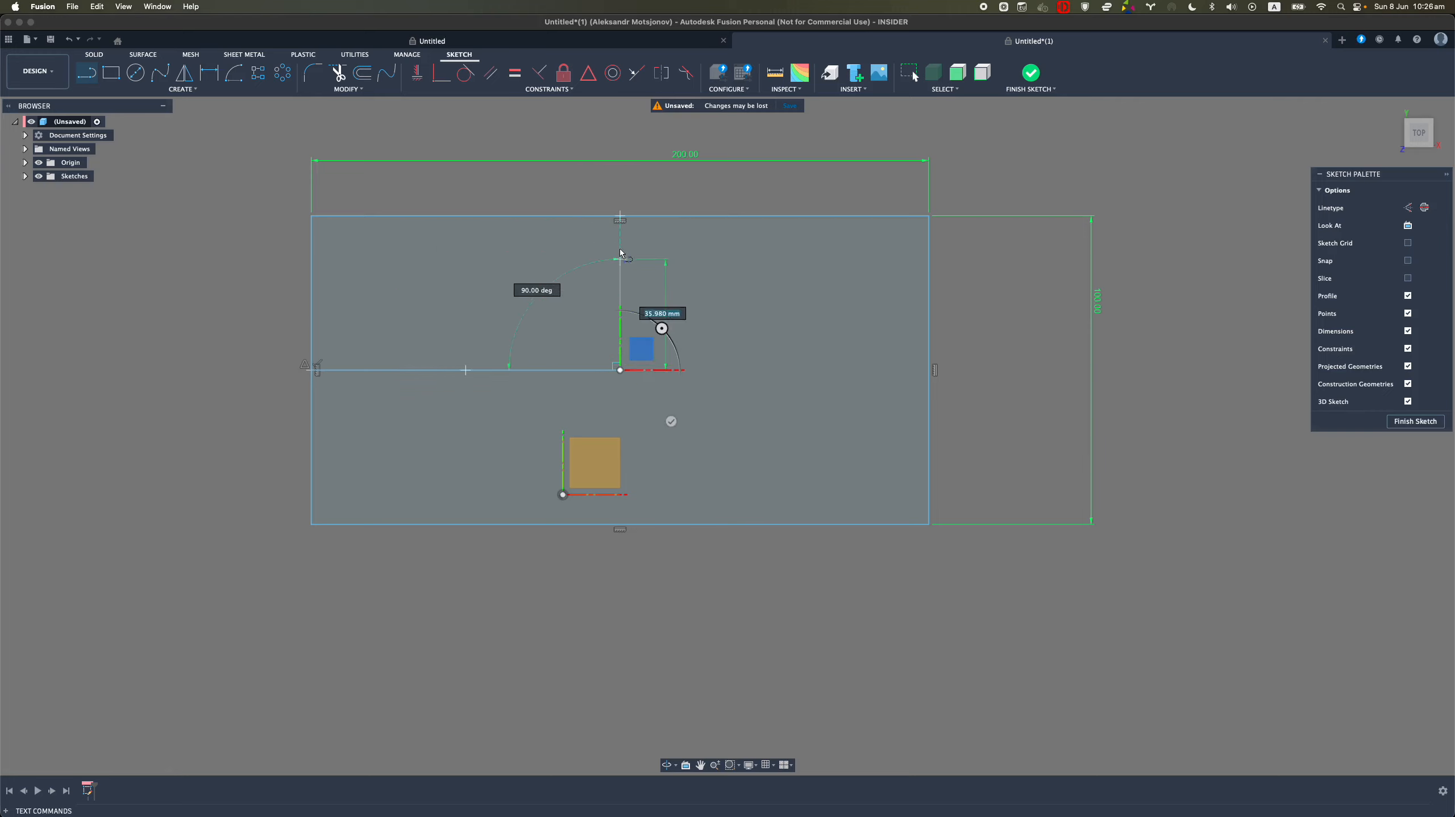
click(620, 216)
key(Escape)
Convert the two lines meeting at the rectangle's centre into construction lines
click(620, 257)
click(582, 370)
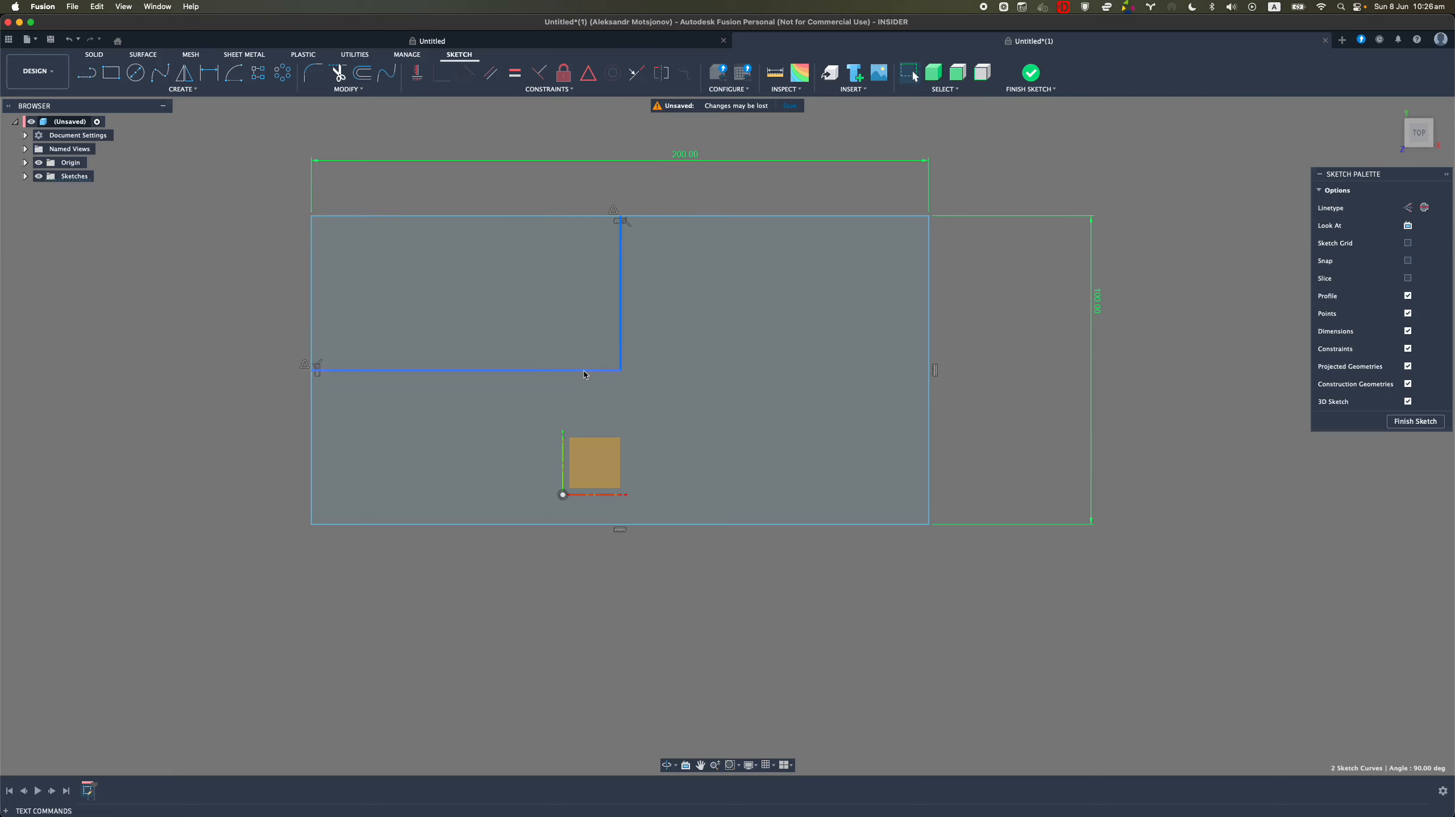
right_click(620, 311)
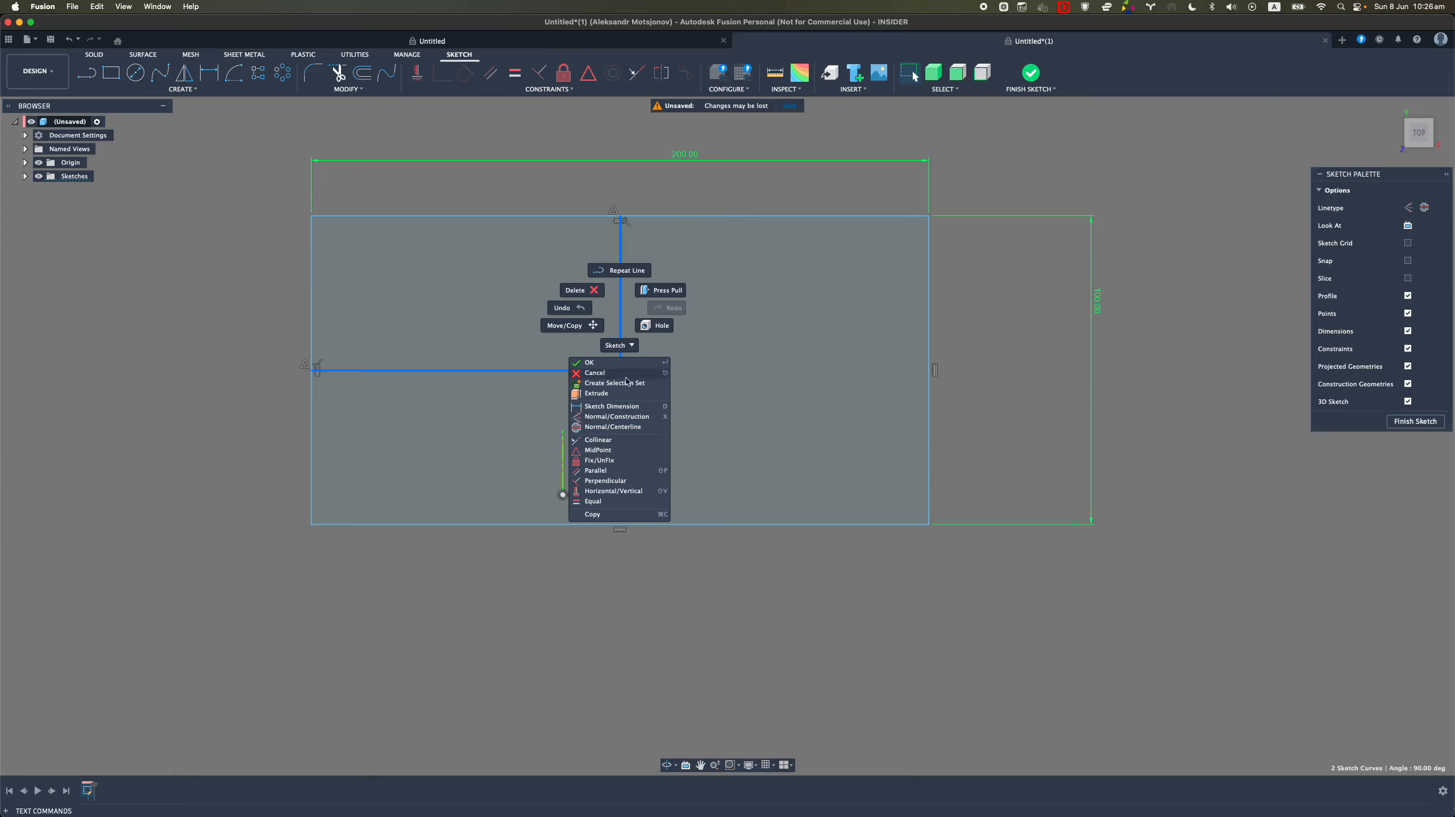
click(642, 362)
key(x)
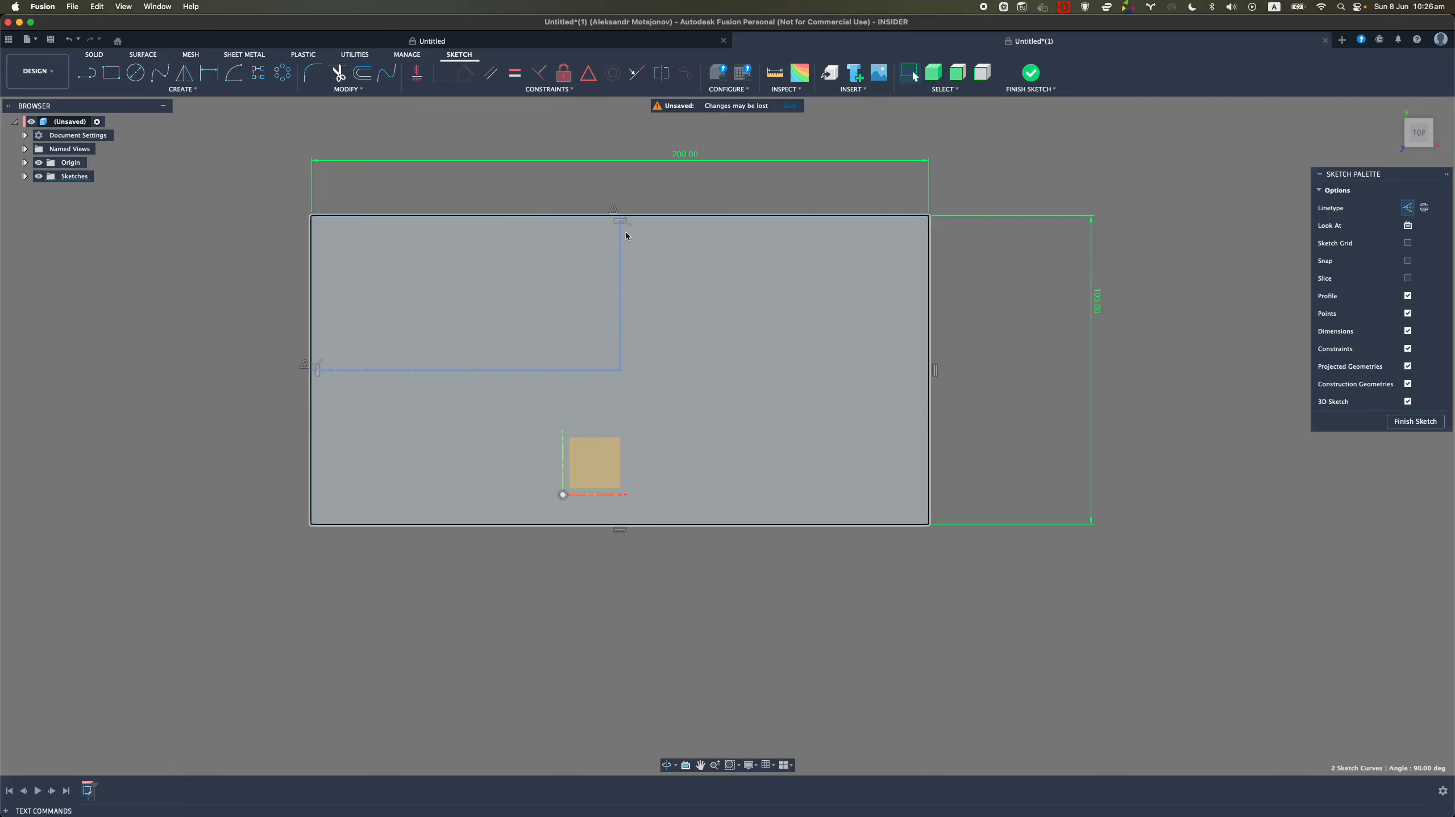
click(623, 237)
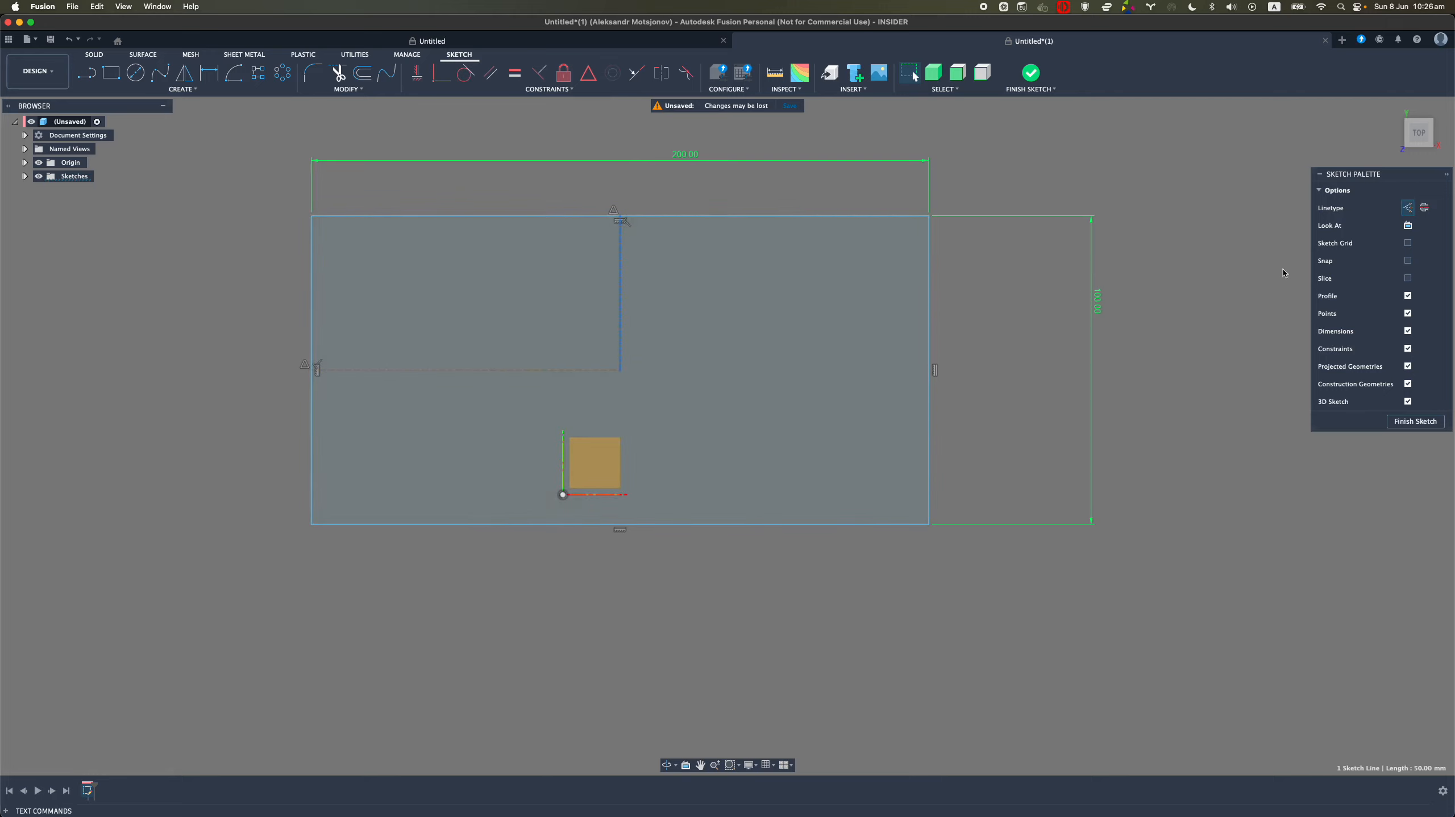
right_click(622, 318)
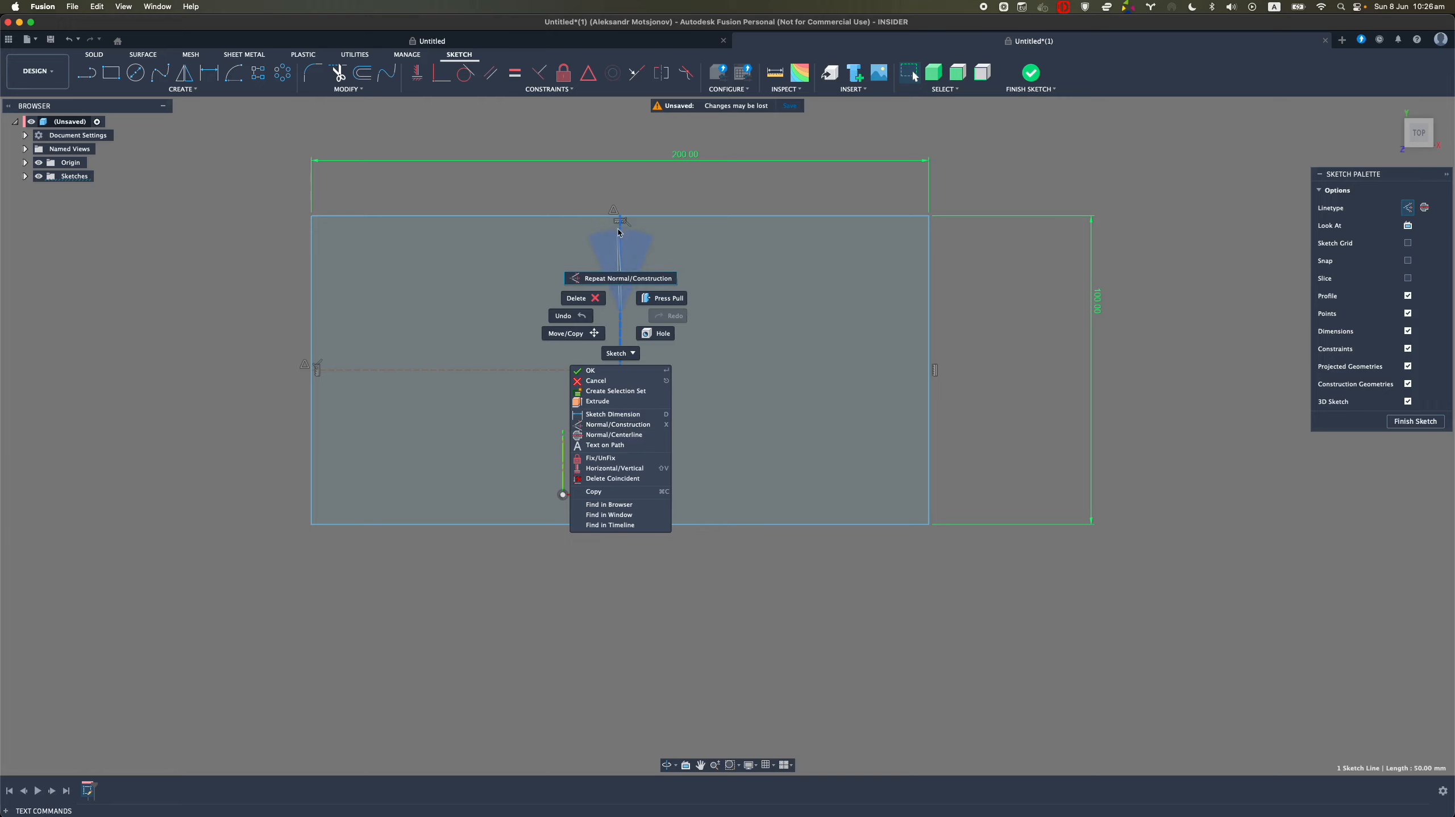
click(619, 210)
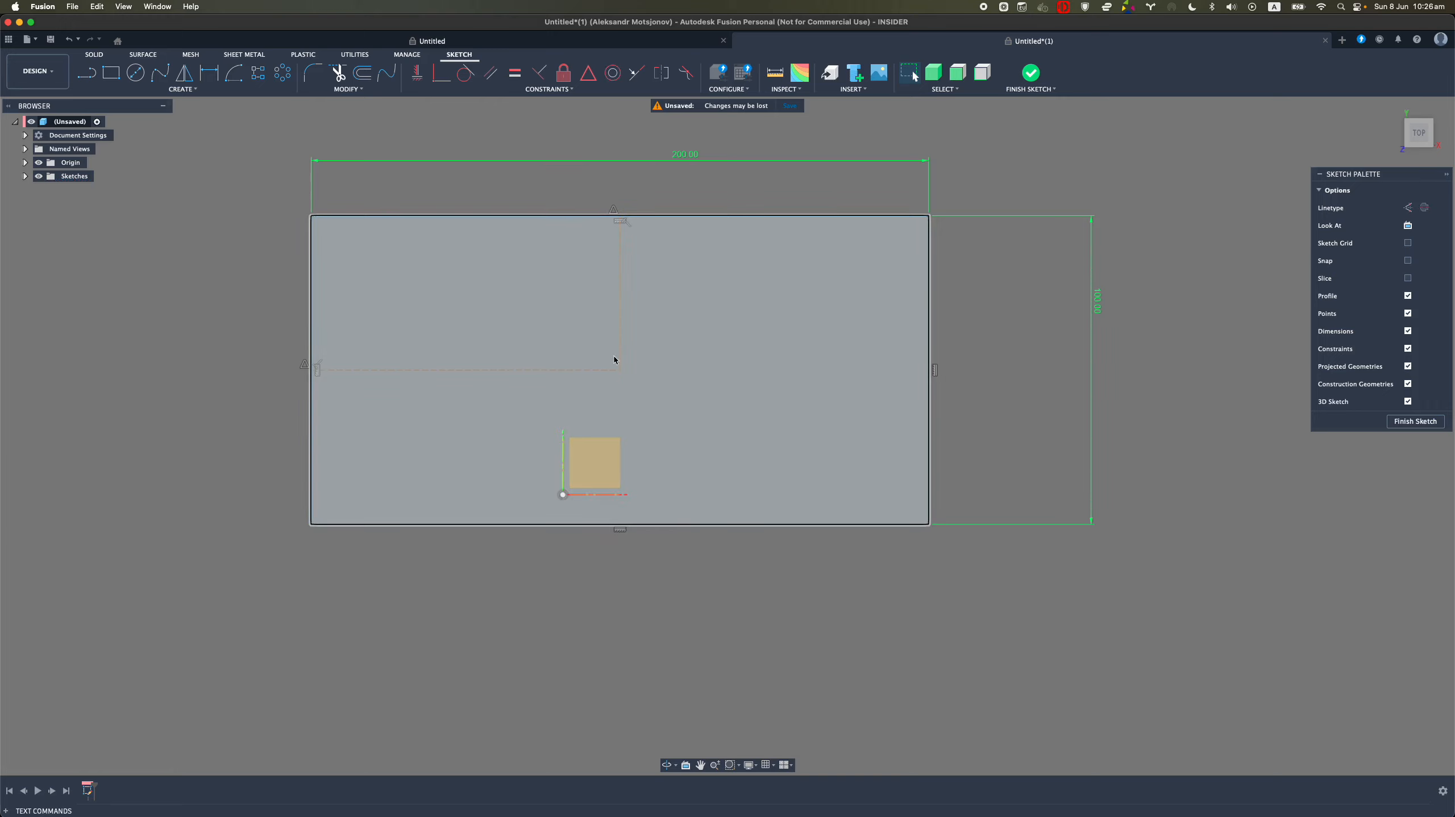
Move the rectangle by the shared endpoint of its construction lines so that its centre snaps onto the origin
mouse_move(615, 359)
mouse_down()
mouse_move(534, 433)
mouse_move(536, 360)
mouse_move(493, 432)
mouse_up()
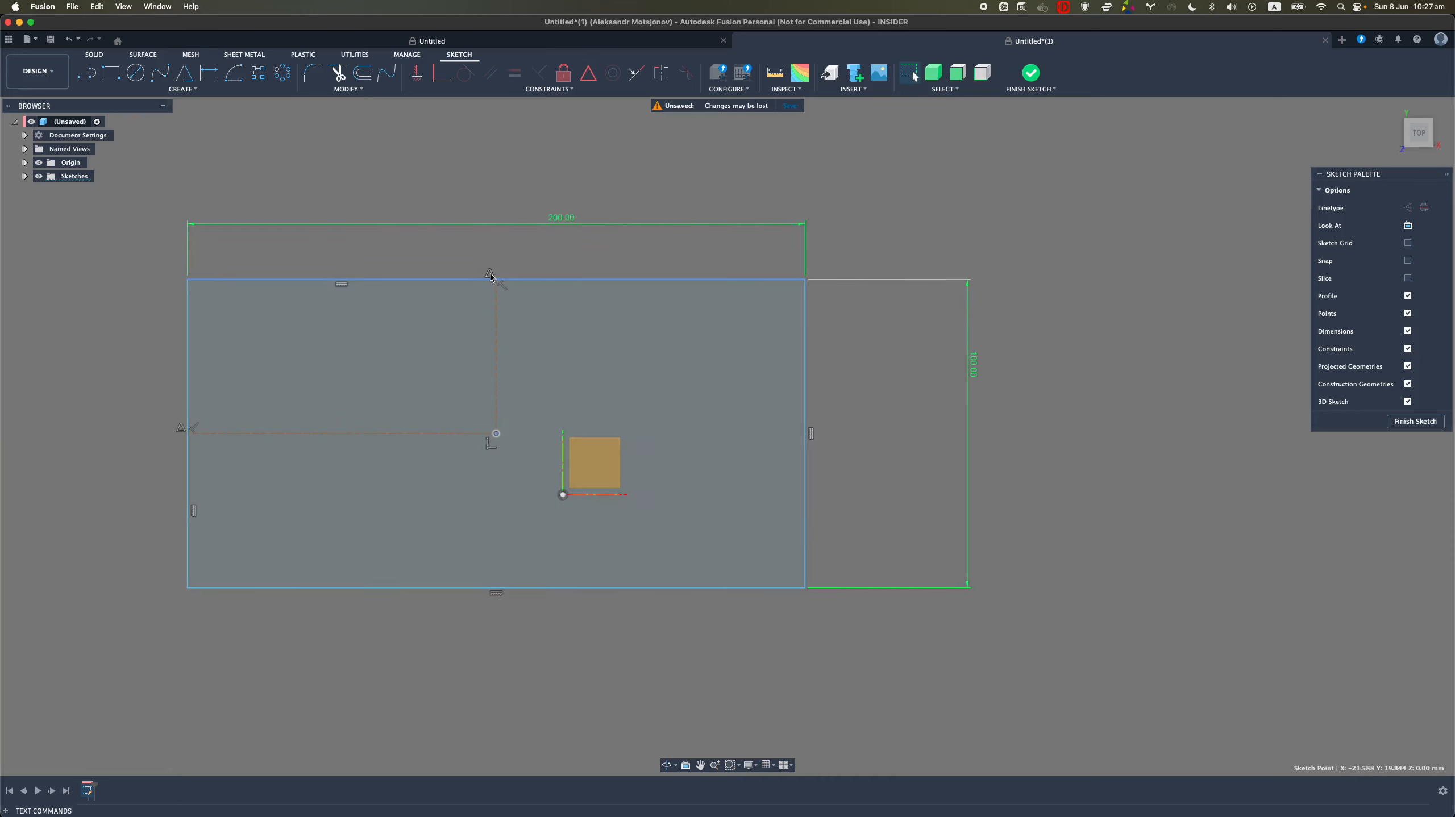
drag(498, 303, 495, 278)
click(493, 276)
click(496, 285)
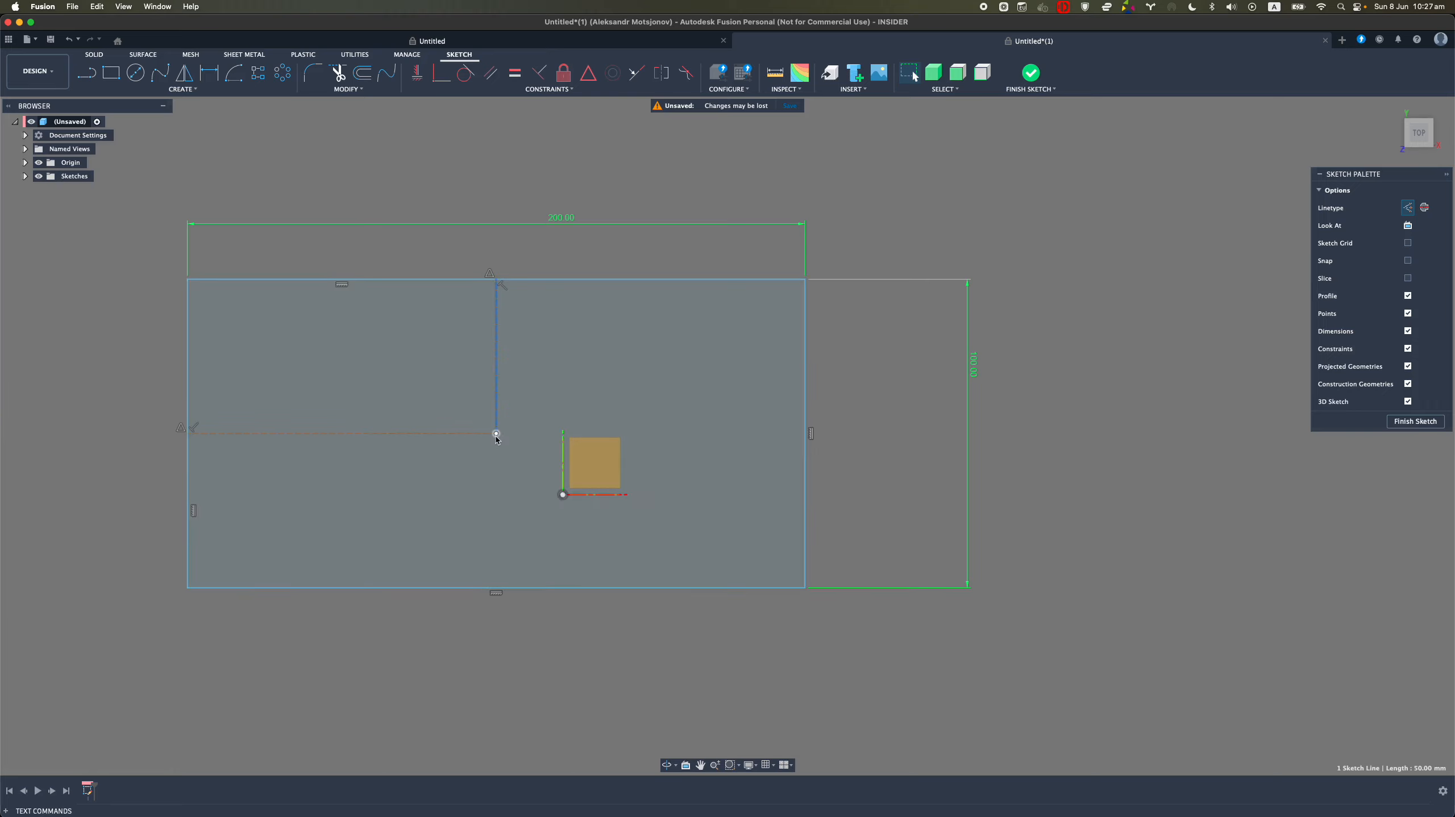
drag(496, 433, 519, 413)
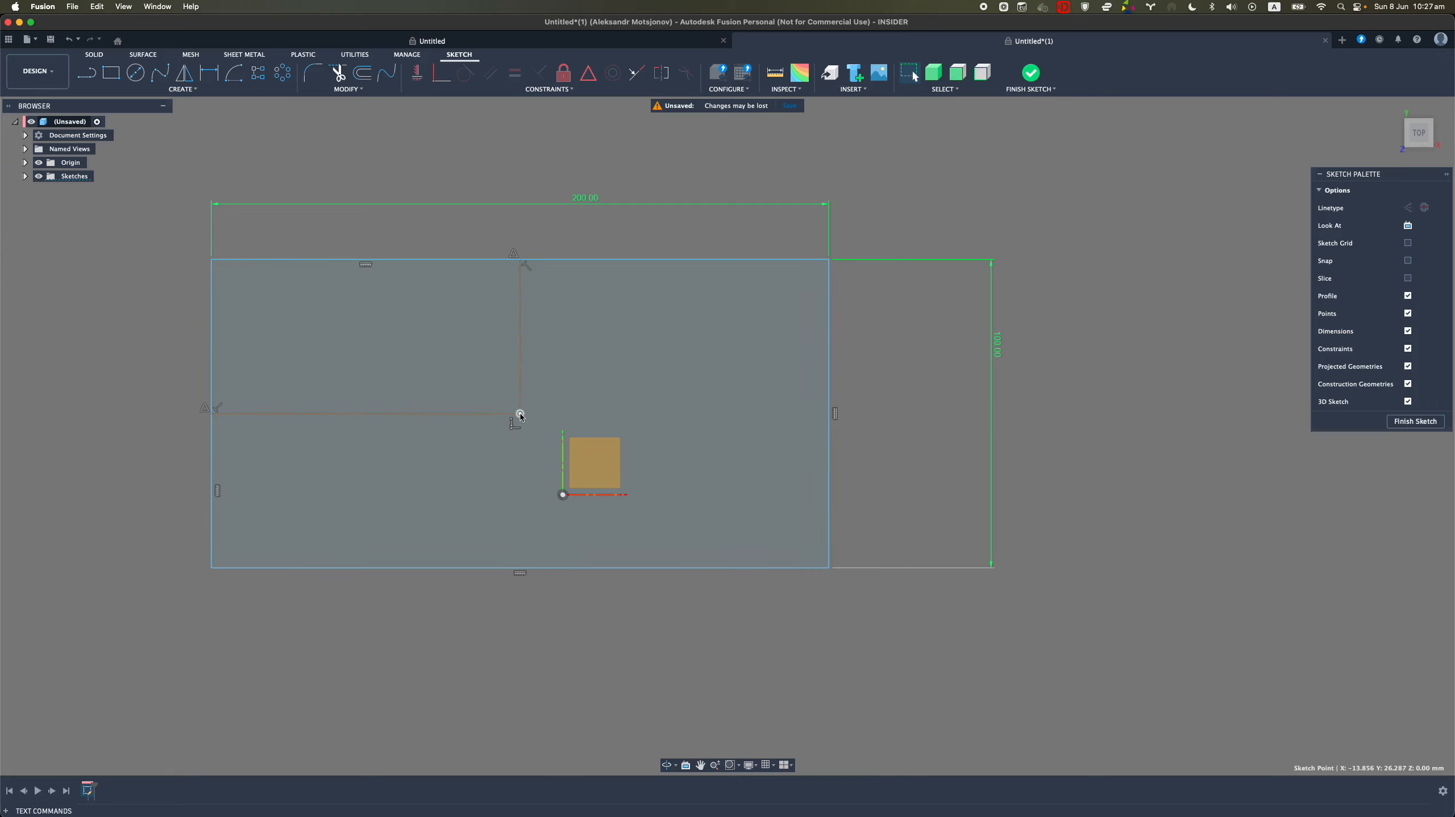
mouse_move(520, 415)
mouse_down()
mouse_move(519, 477)
mouse_move(570, 503)
mouse_up()
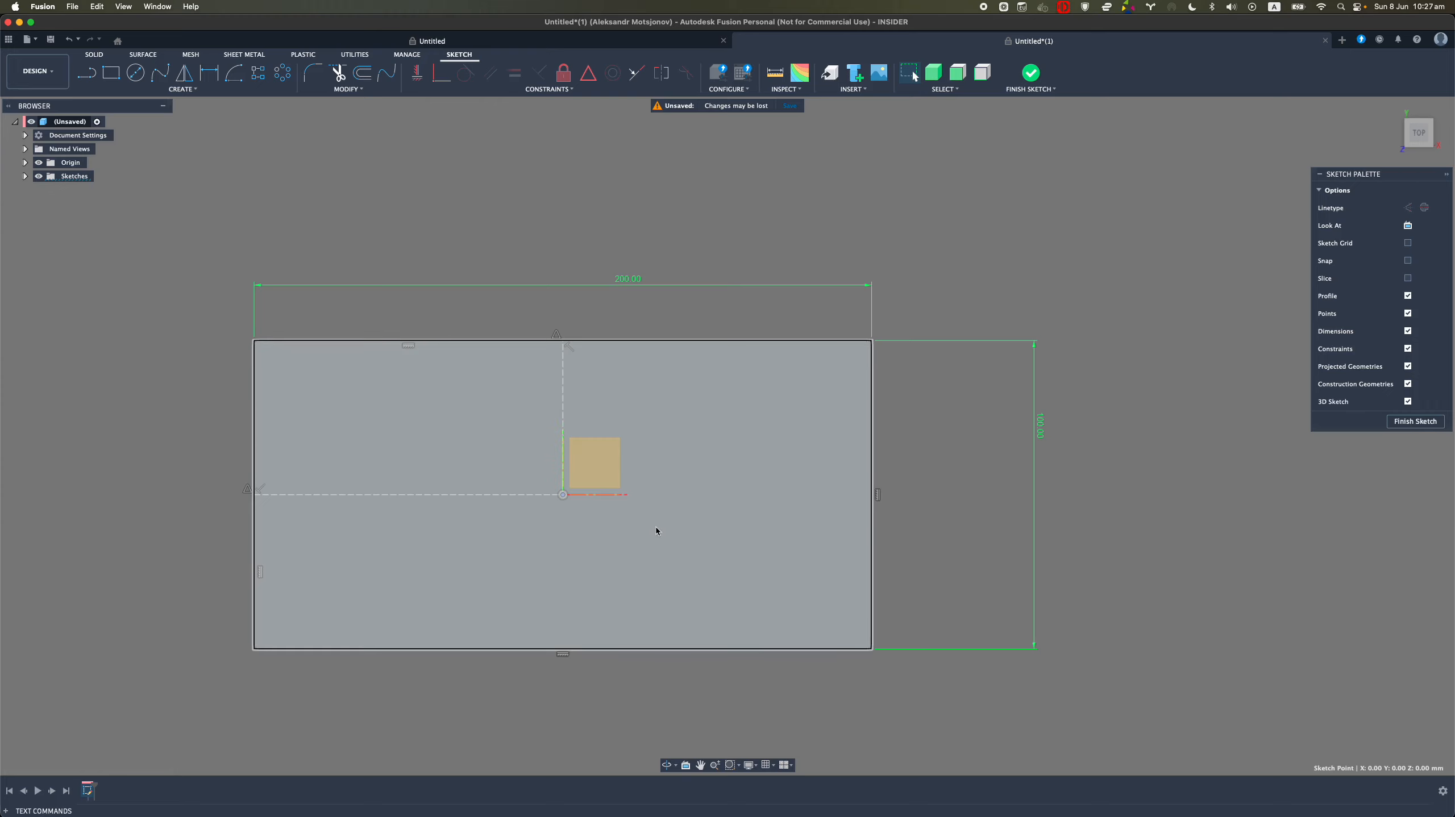
Offset the rectangle's four edges 3 mm inward
scroll(656, 530, down, 3)
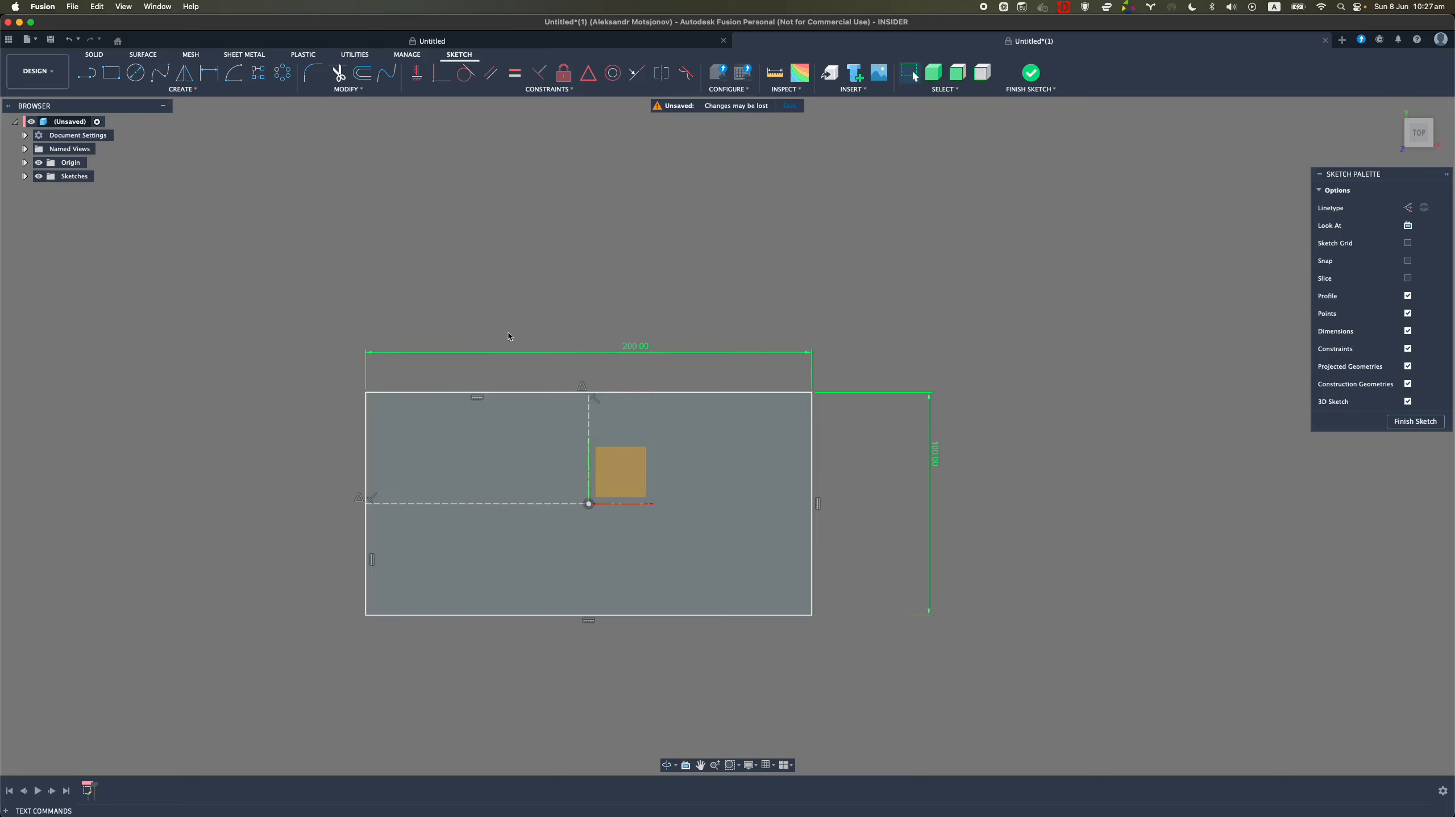
double_click(518, 393)
click(362, 73)
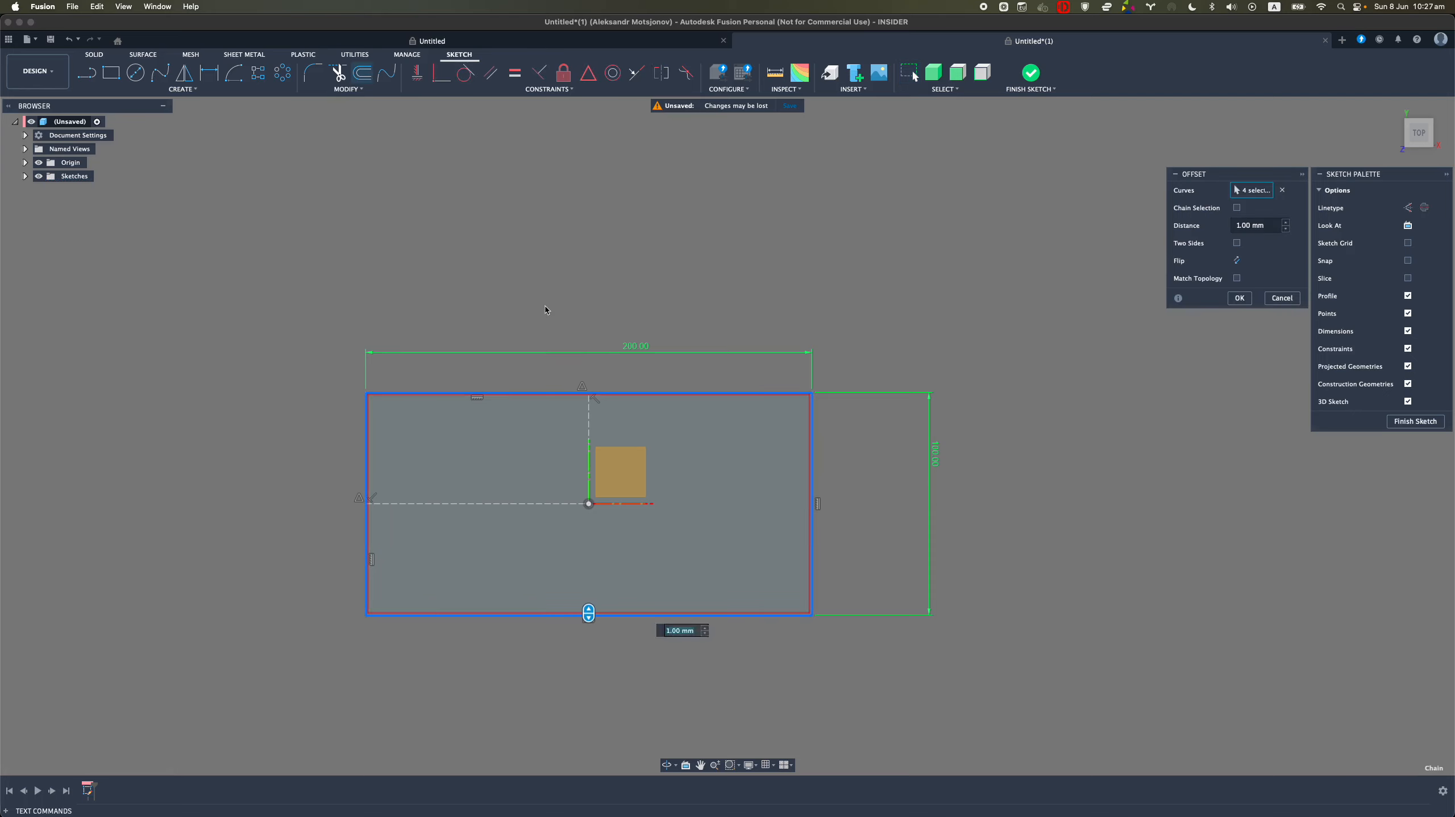
drag(592, 616, 589, 606)
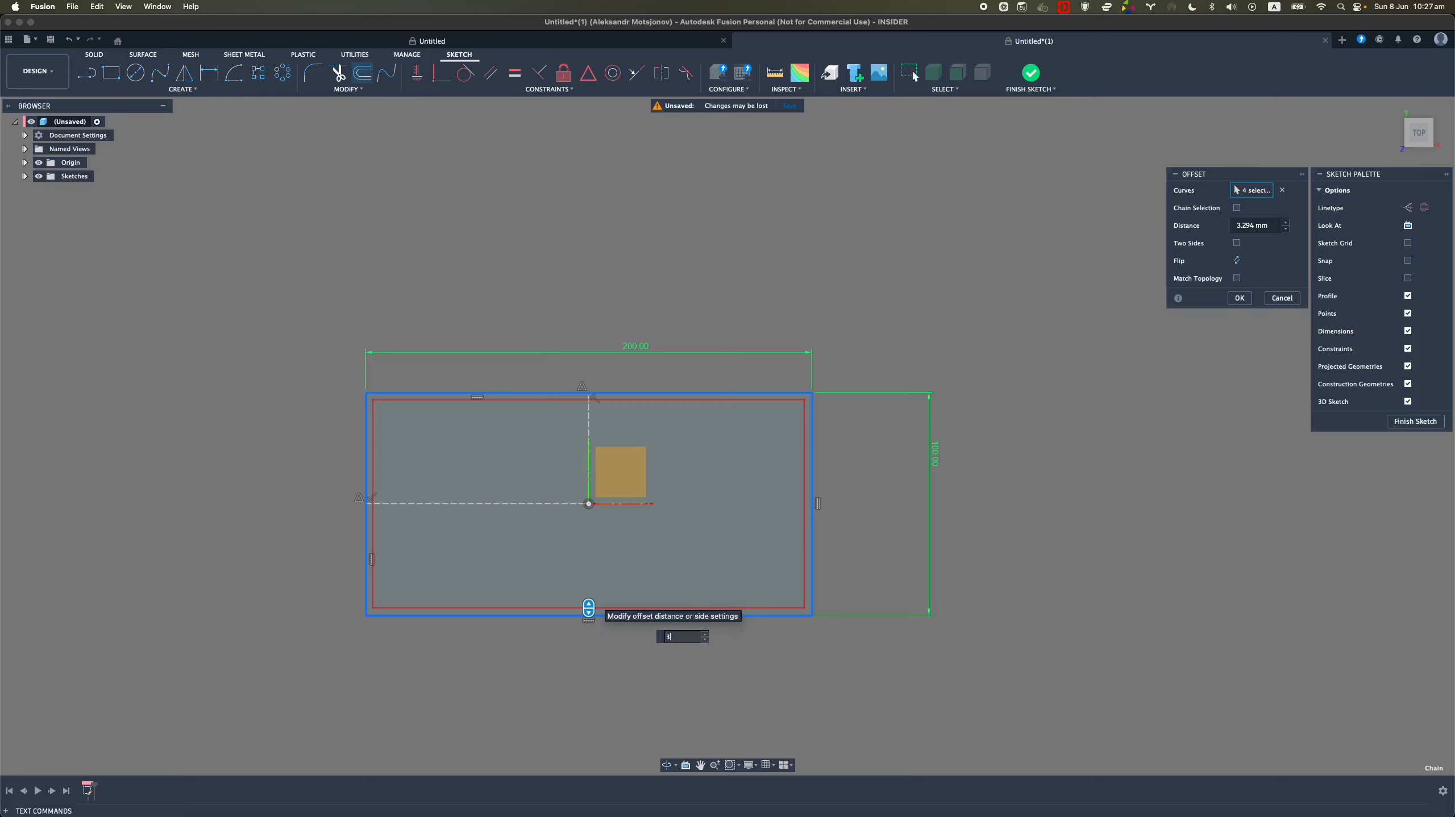
key(Return)
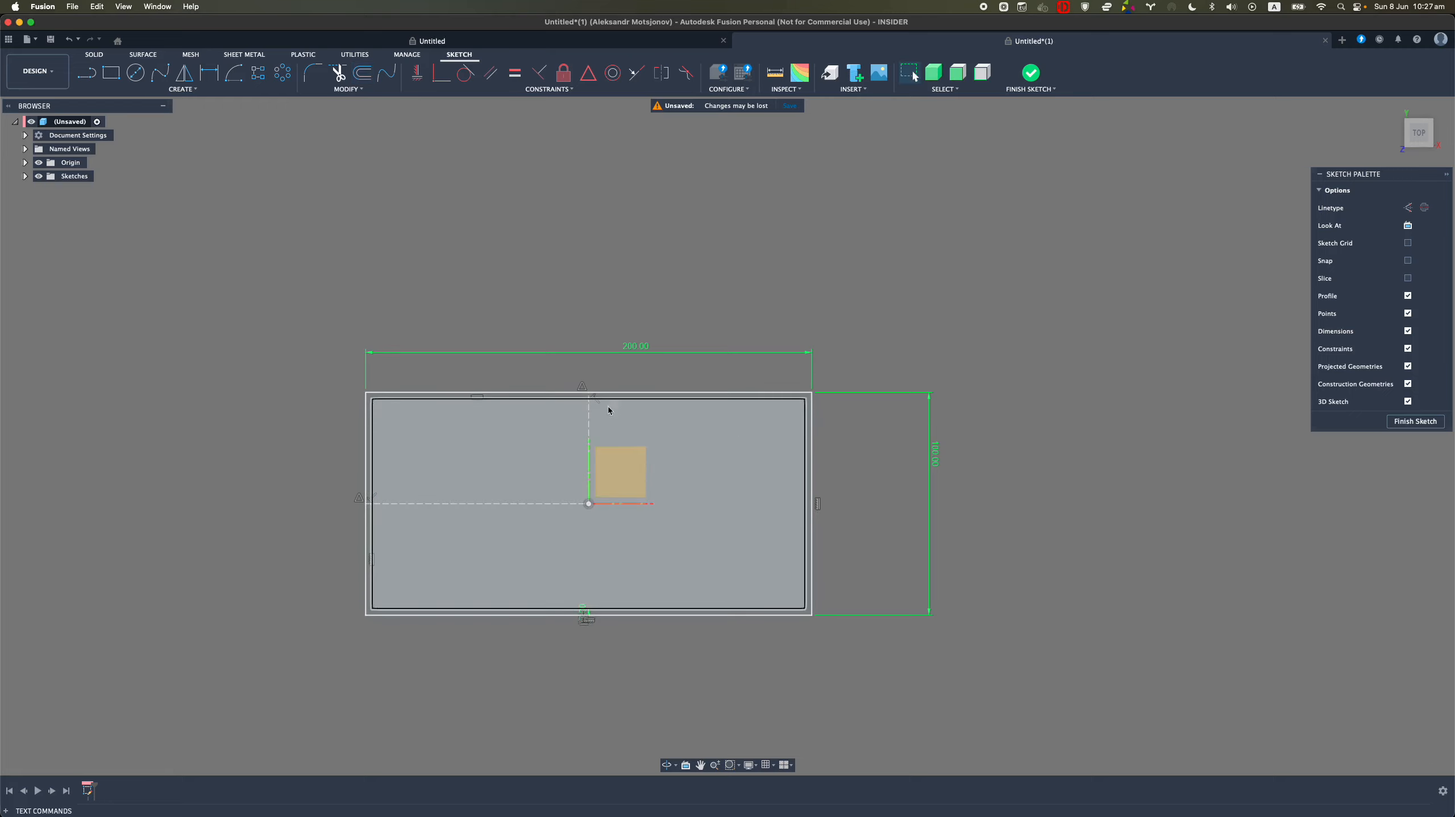
Move the 3 mm offset dimension to a clear spot below the rectangle
scroll(586, 614, up, 3)
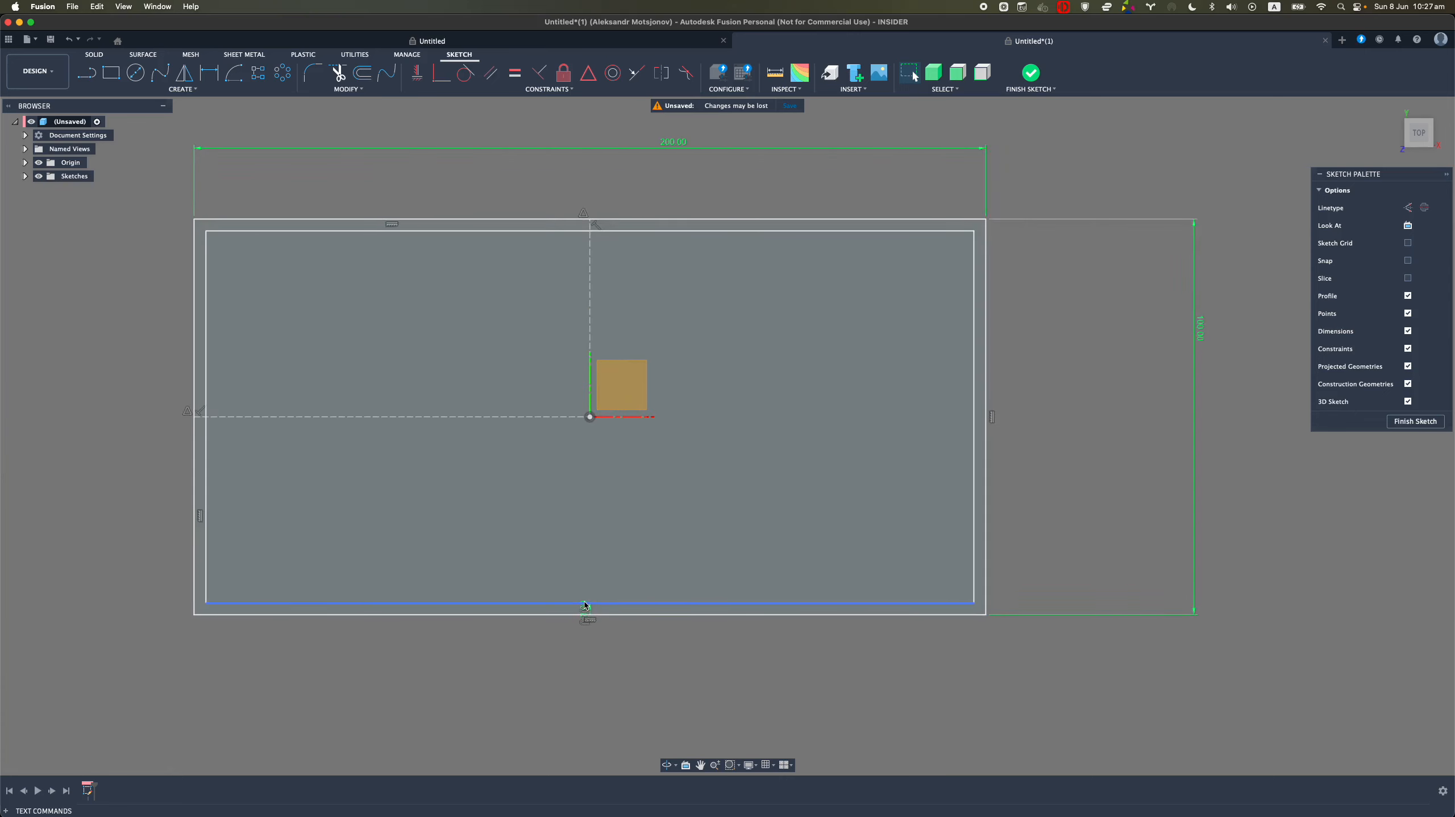
key(l)
click(576, 605)
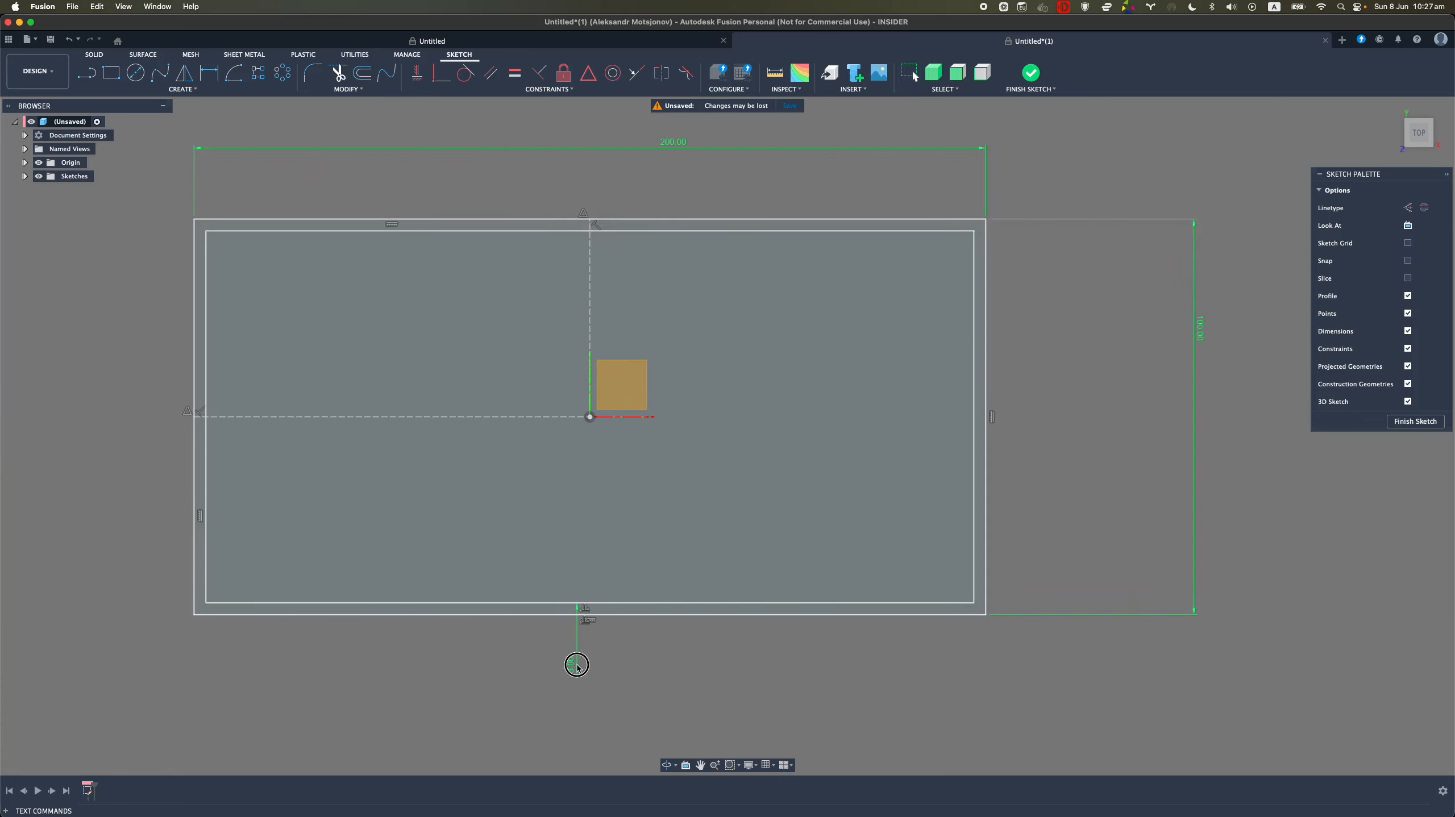
scroll(655, 518, down, 5)
mouse_move(658, 501)
middle_down()
mouse_move(644, 492)
mouse_move(659, 481)
middle_up()
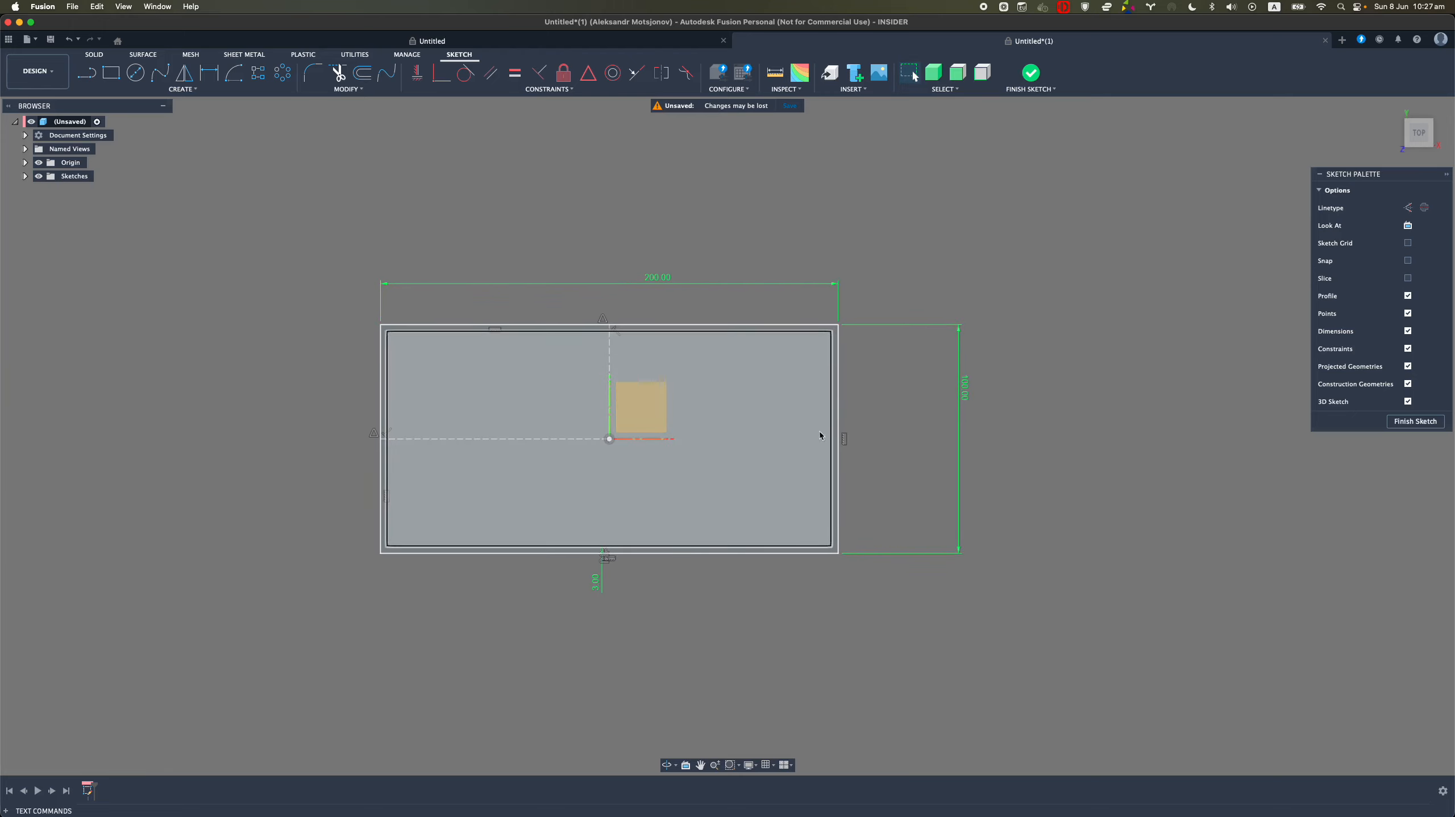
Sketch two concentric circles near the inner rectangle's upper-right corner and convert both from construction to normal lines
key(c)
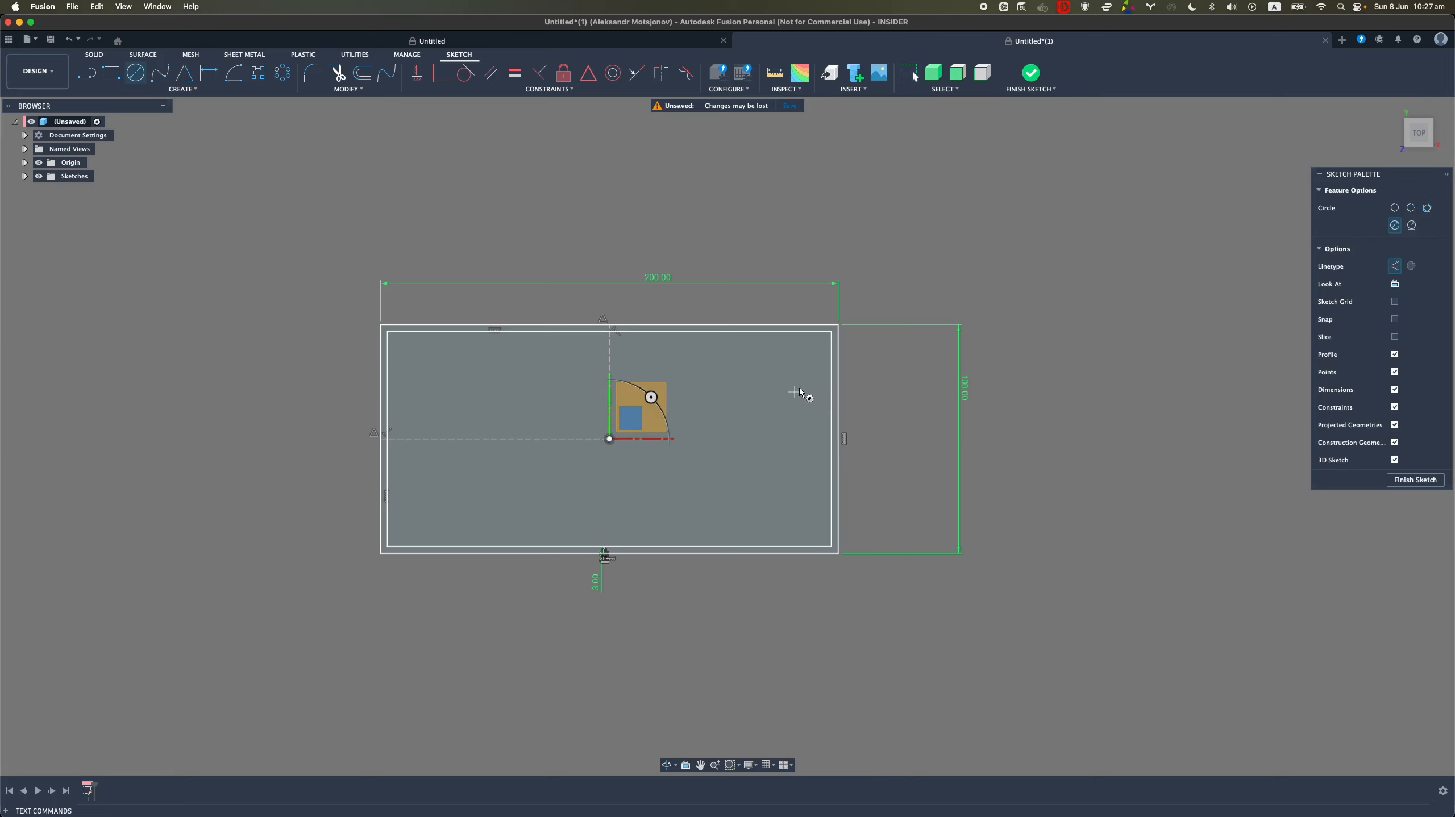
scroll(829, 357, up, 5)
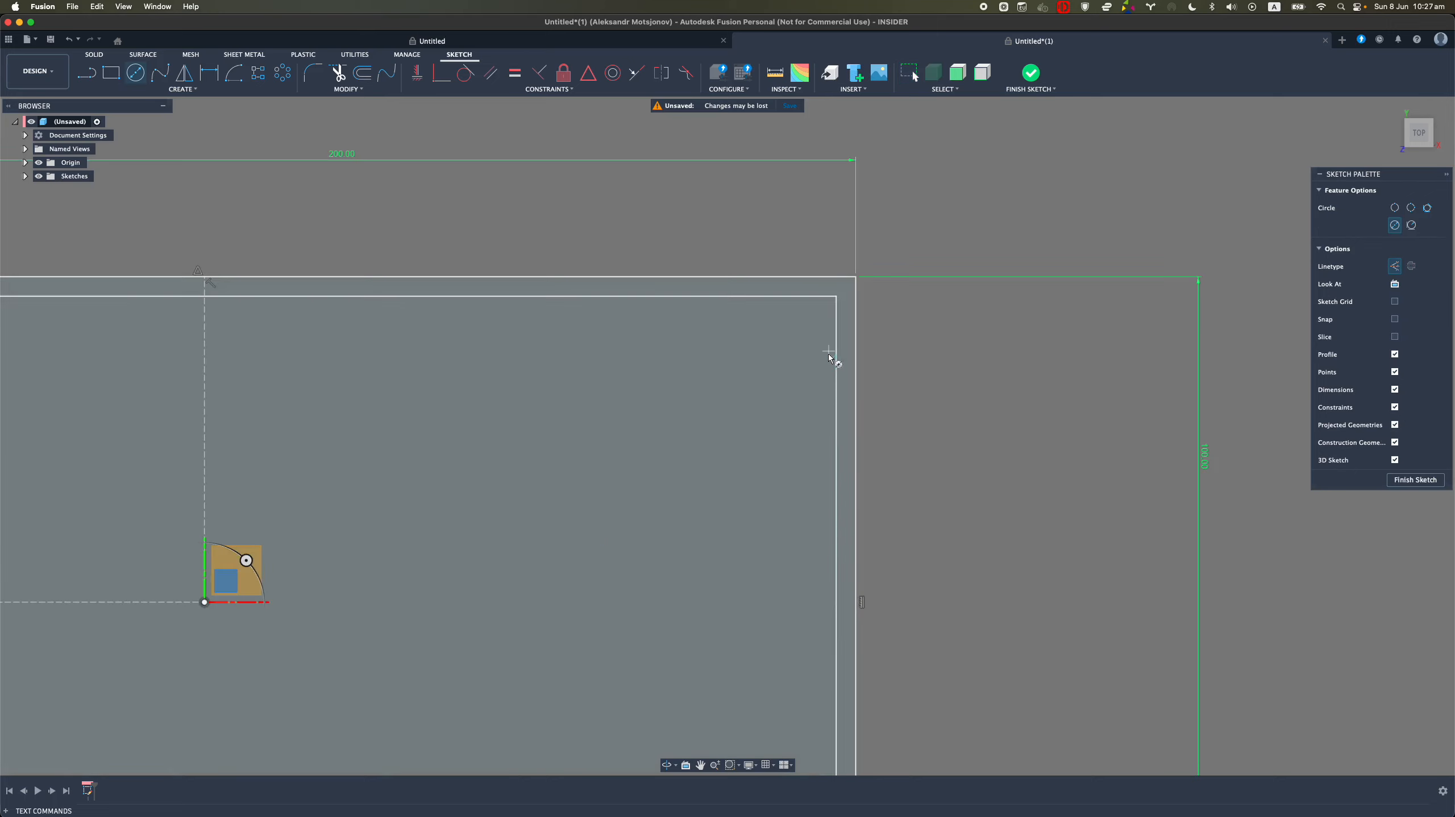
click(771, 373)
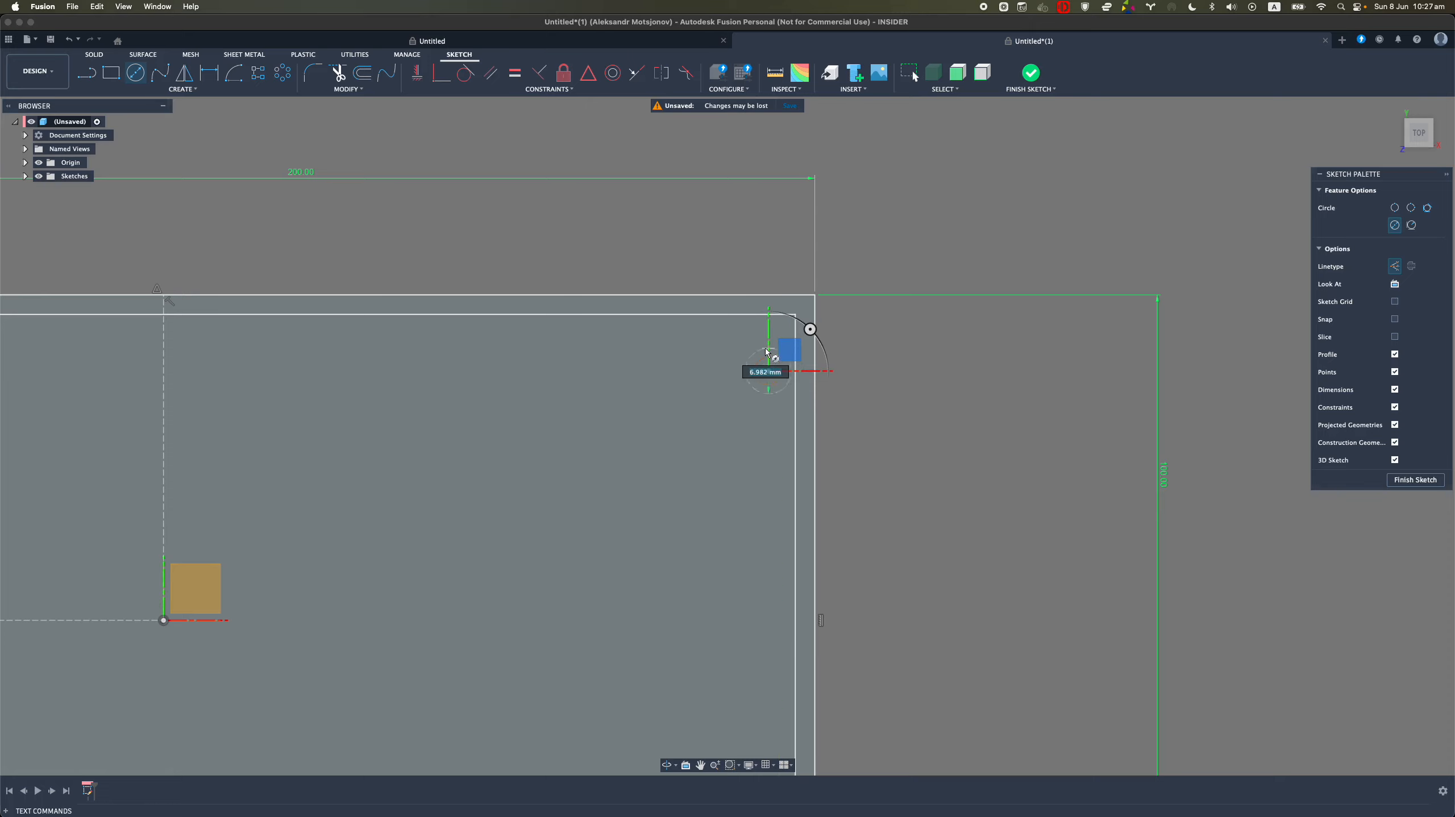
key(Escape)
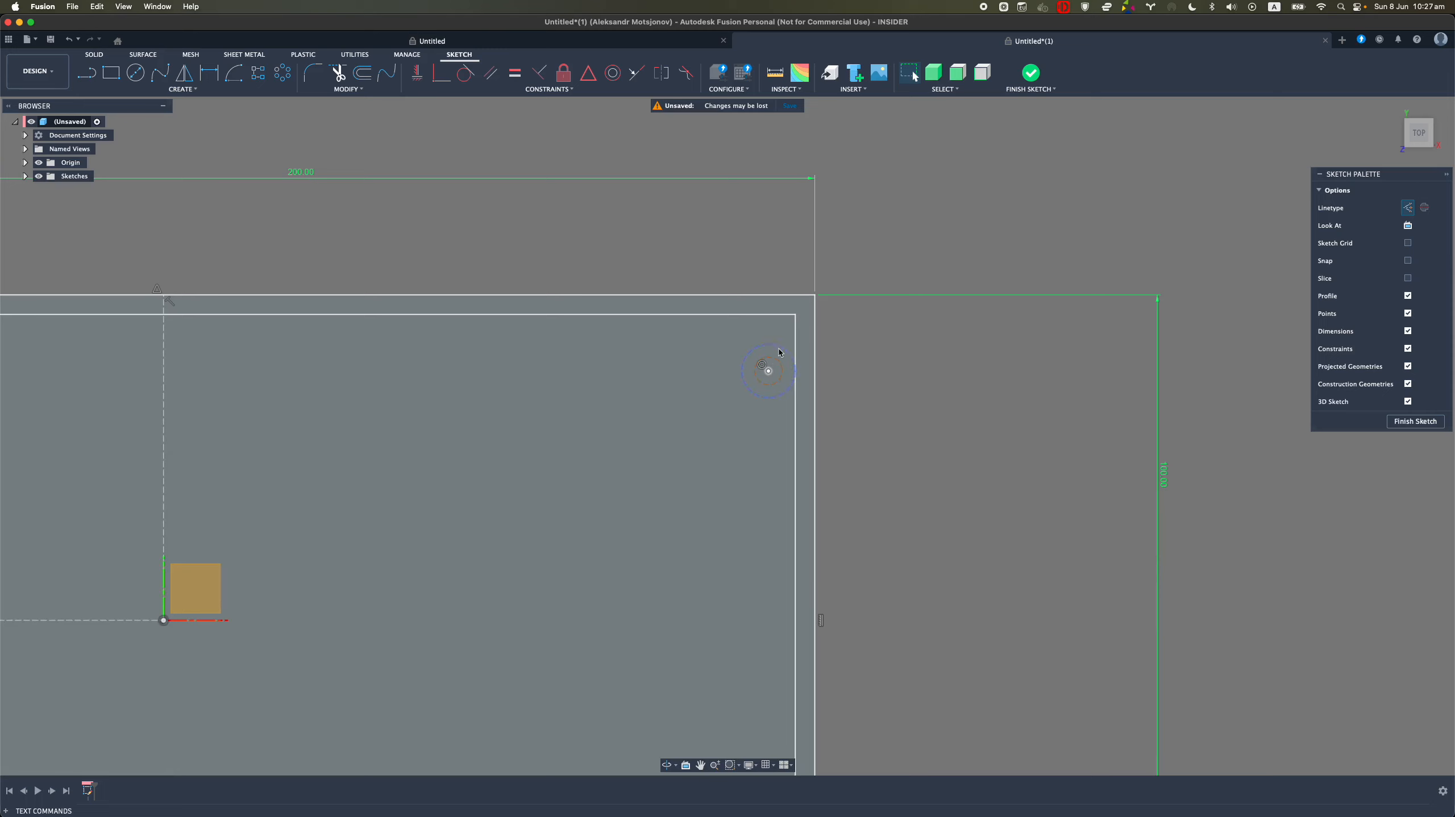
click(768, 366)
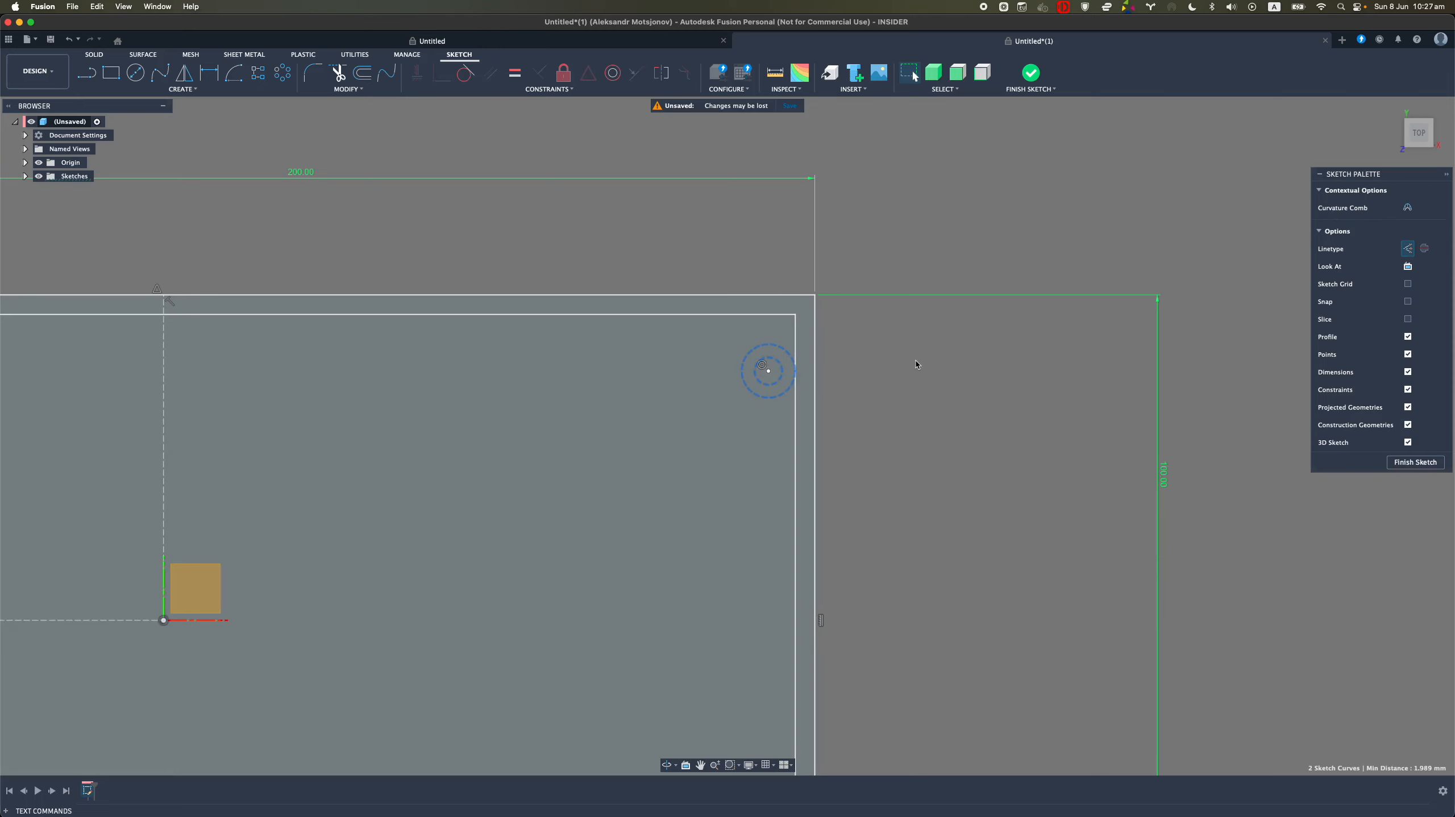
key(x)
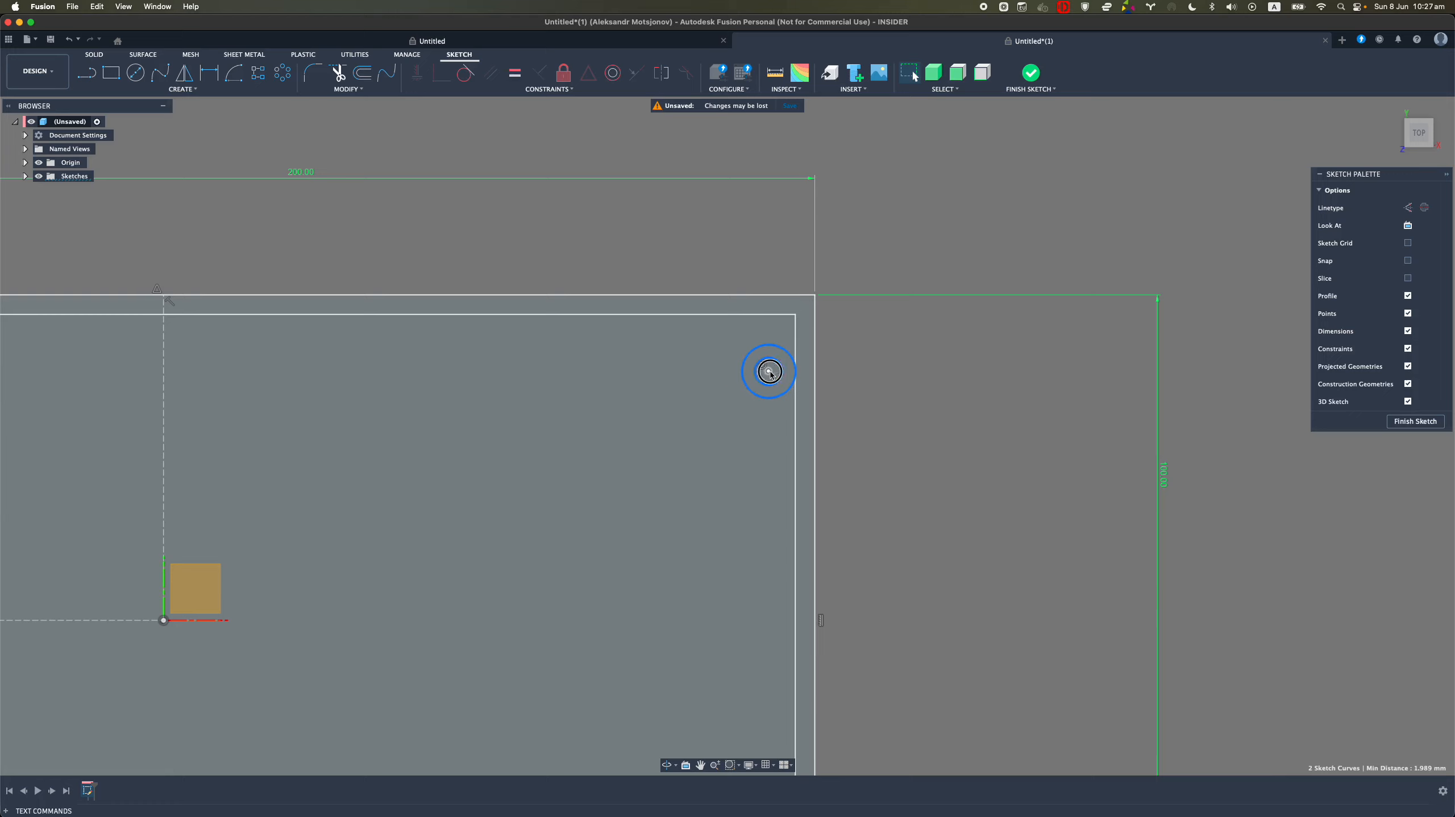
Reposition the two concentric circles by their shared centre so they sit fully inside the inner rectangle near its upper-right corner
drag(769, 371, 785, 374)
scroll(795, 375, up, 2)
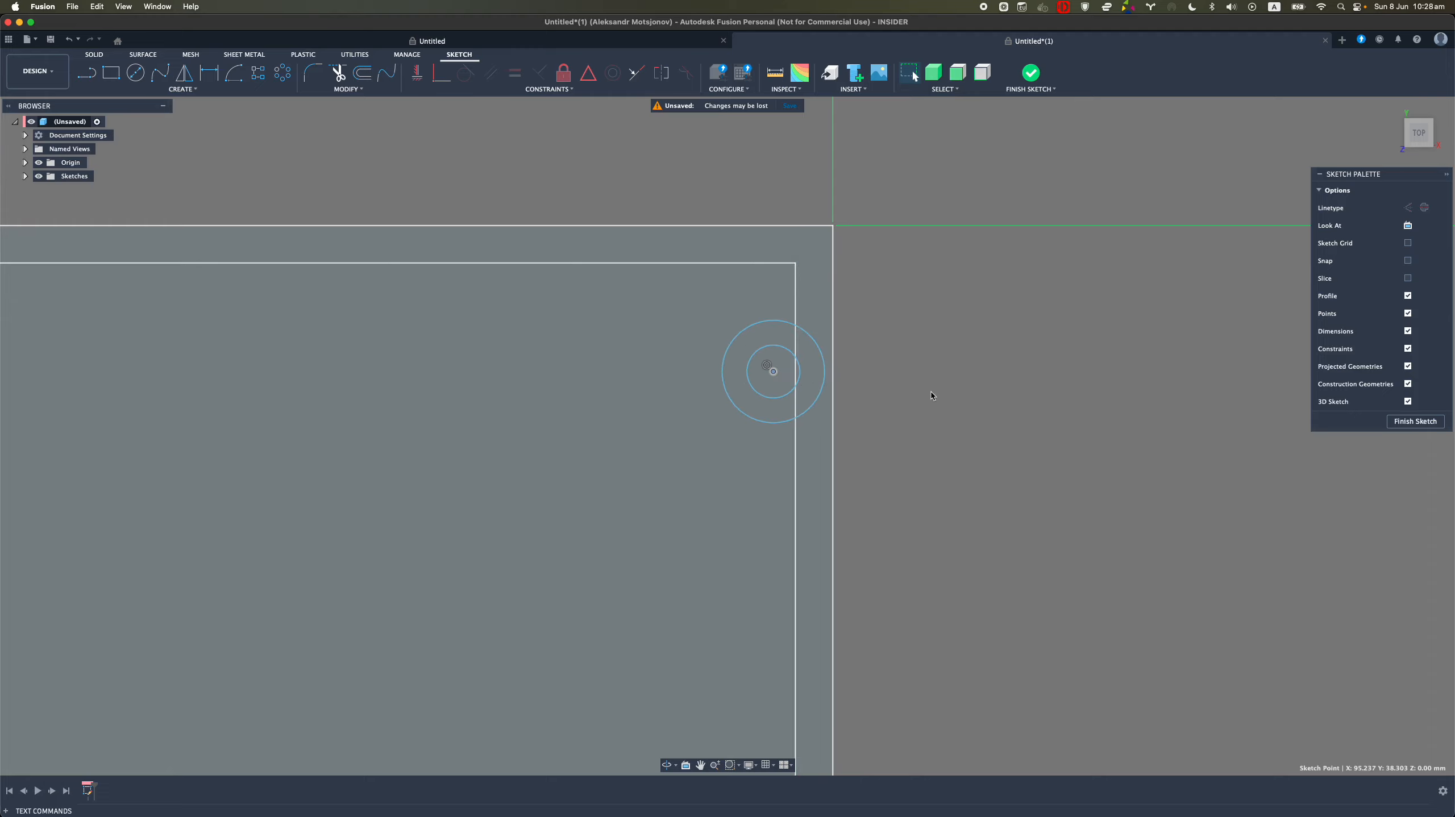
drag(773, 372, 693, 383)
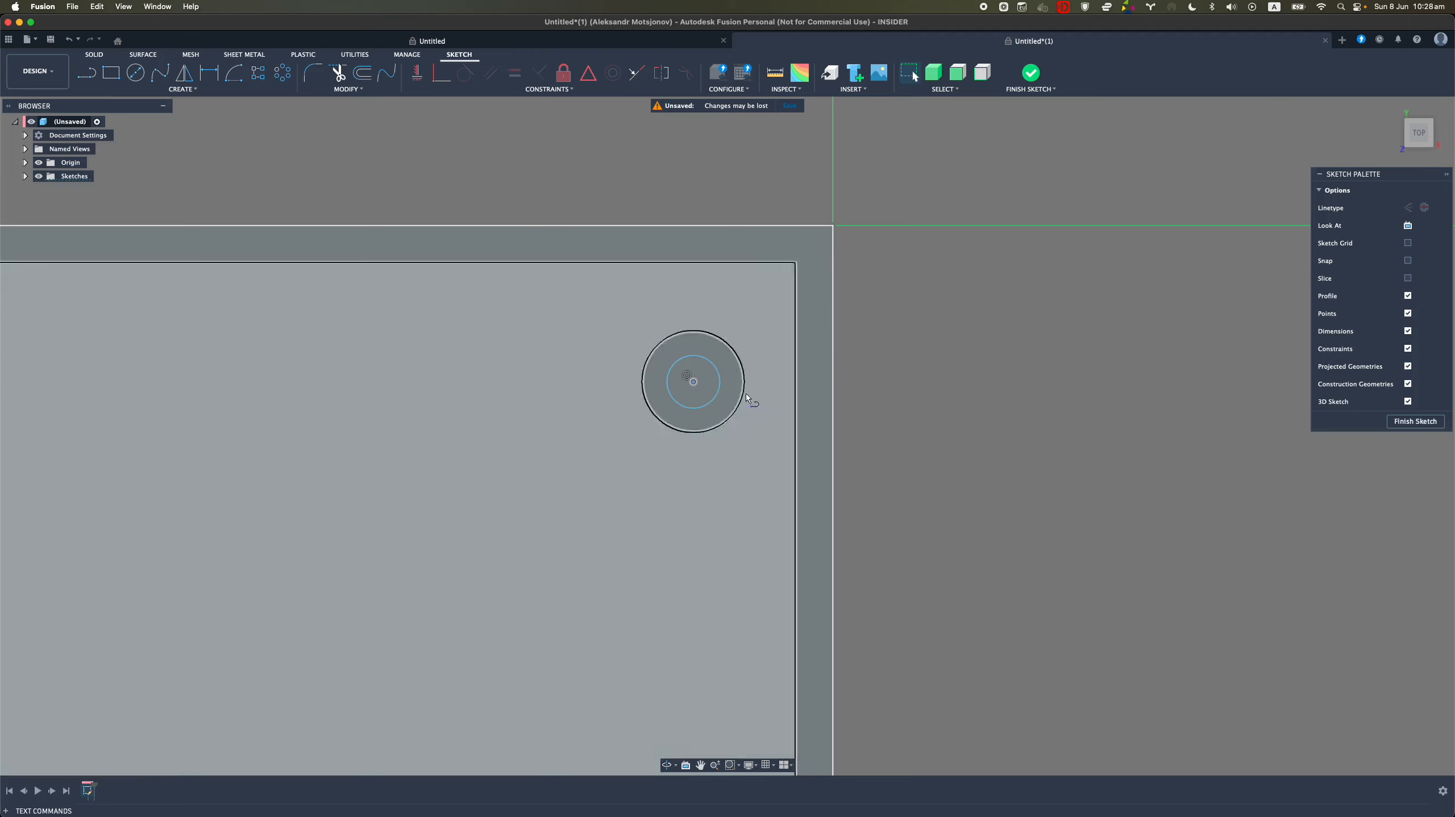
Sketch a horizontal line about 2 mm long from the circles' shared centre to the inner circle's right quadrant
click(697, 382)
scroll(720, 381, up, 5)
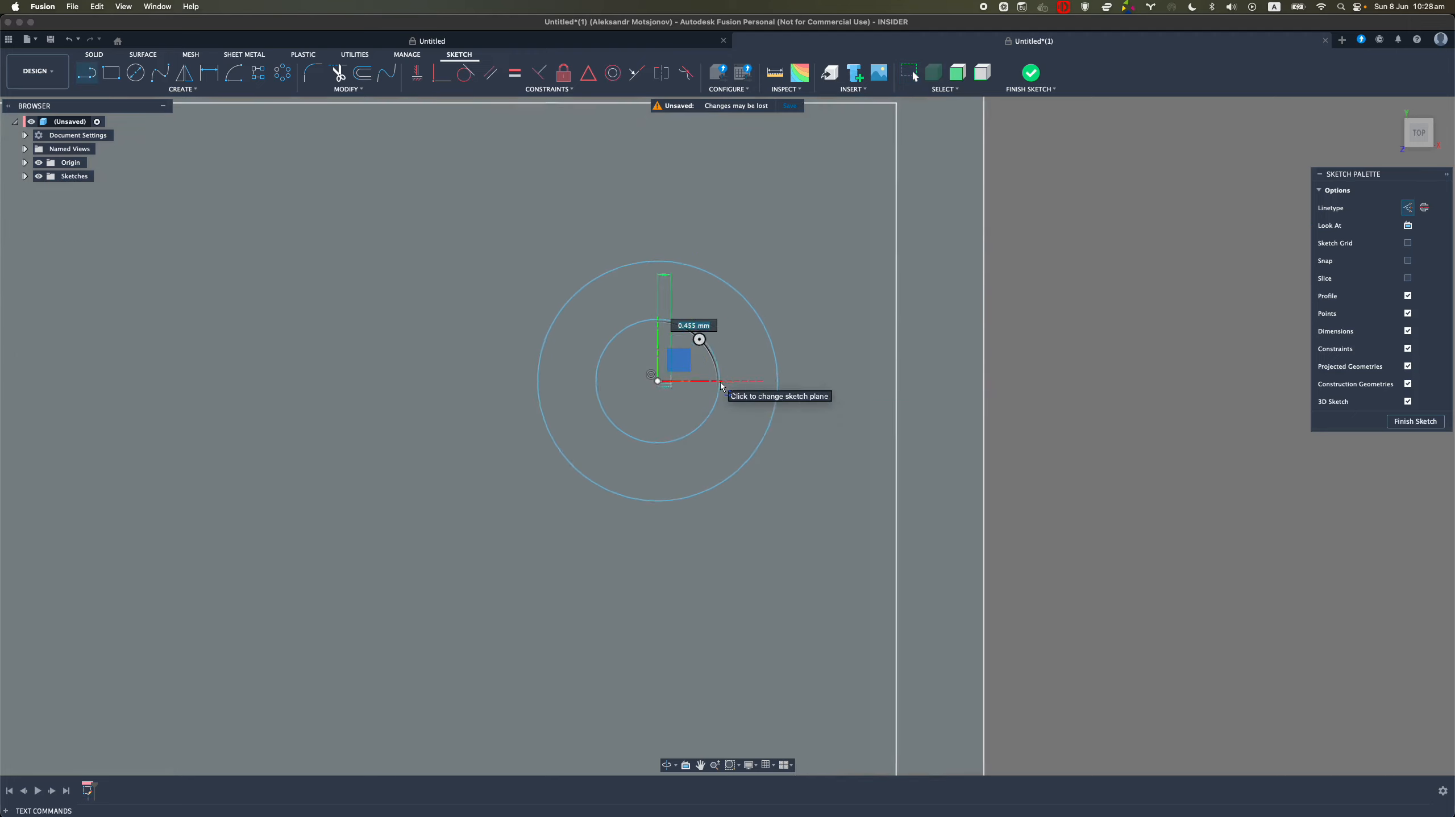
click(720, 381)
key(Escape)
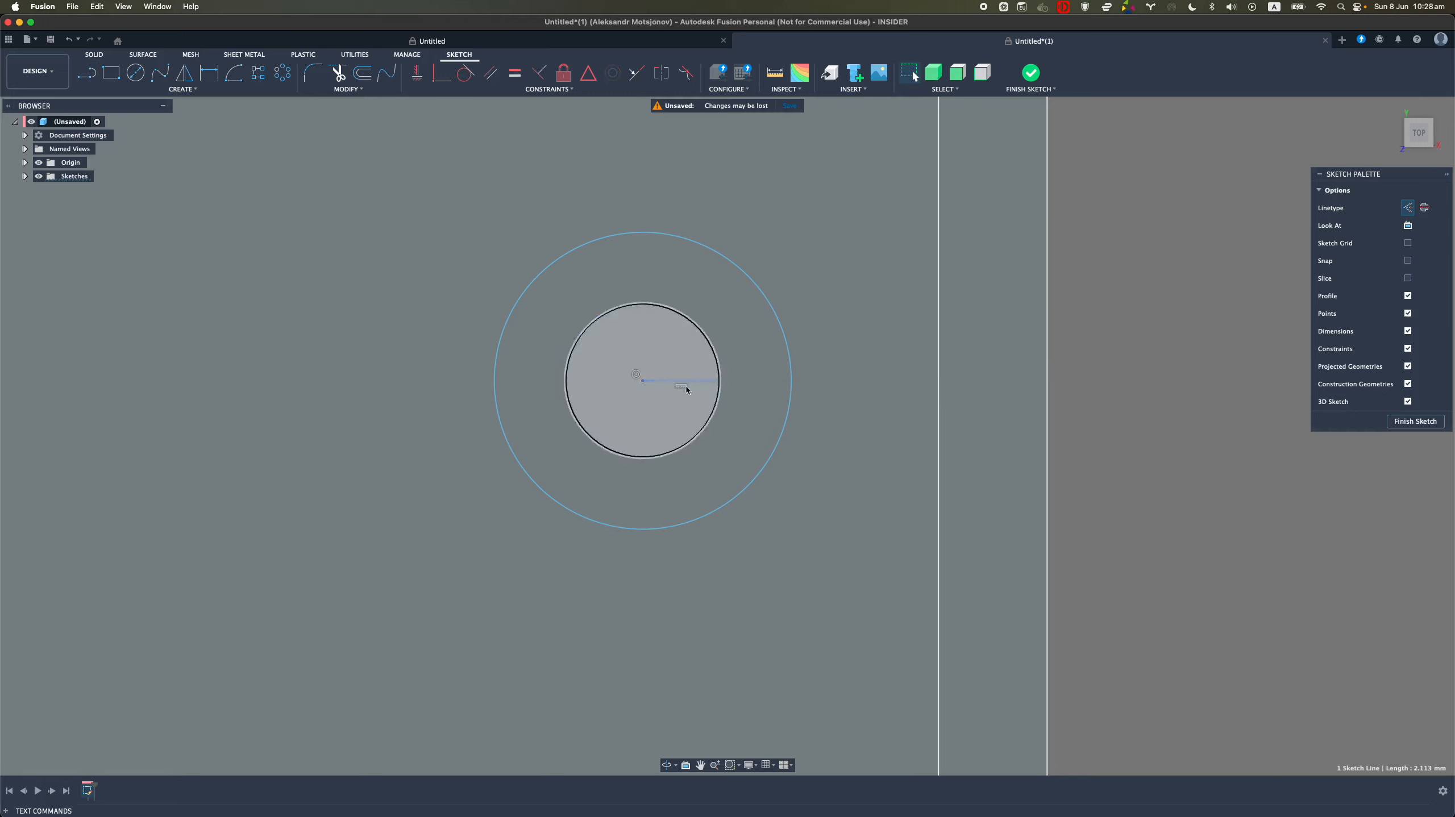
Attach the short line's outer end to the inner rectangle's right edge and slide the circles slightly along that edge
click(710, 382)
drag(719, 382, 938, 328)
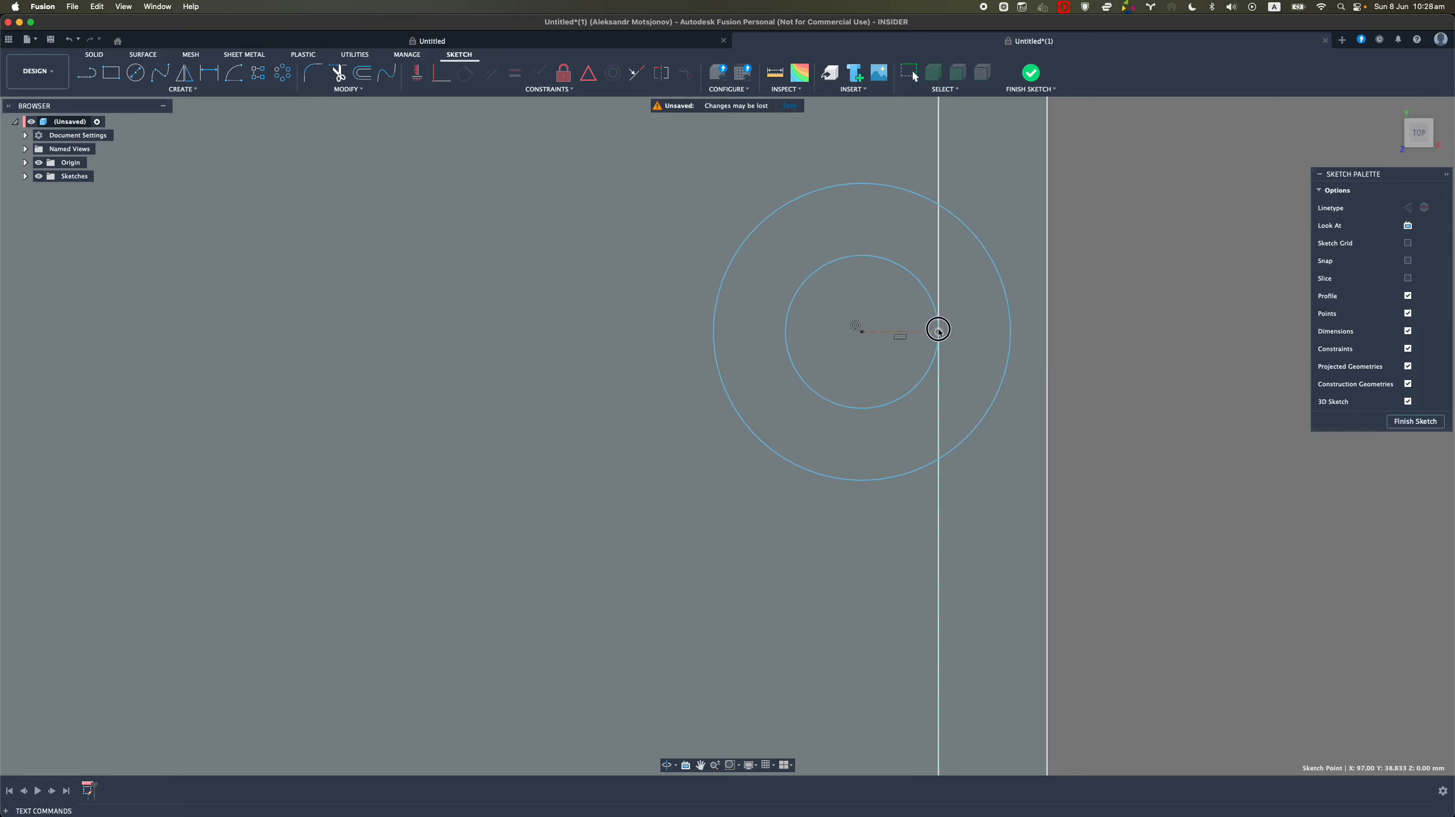
scroll(1064, 389, down, 3)
middle_drag(1064, 389, 829, 445)
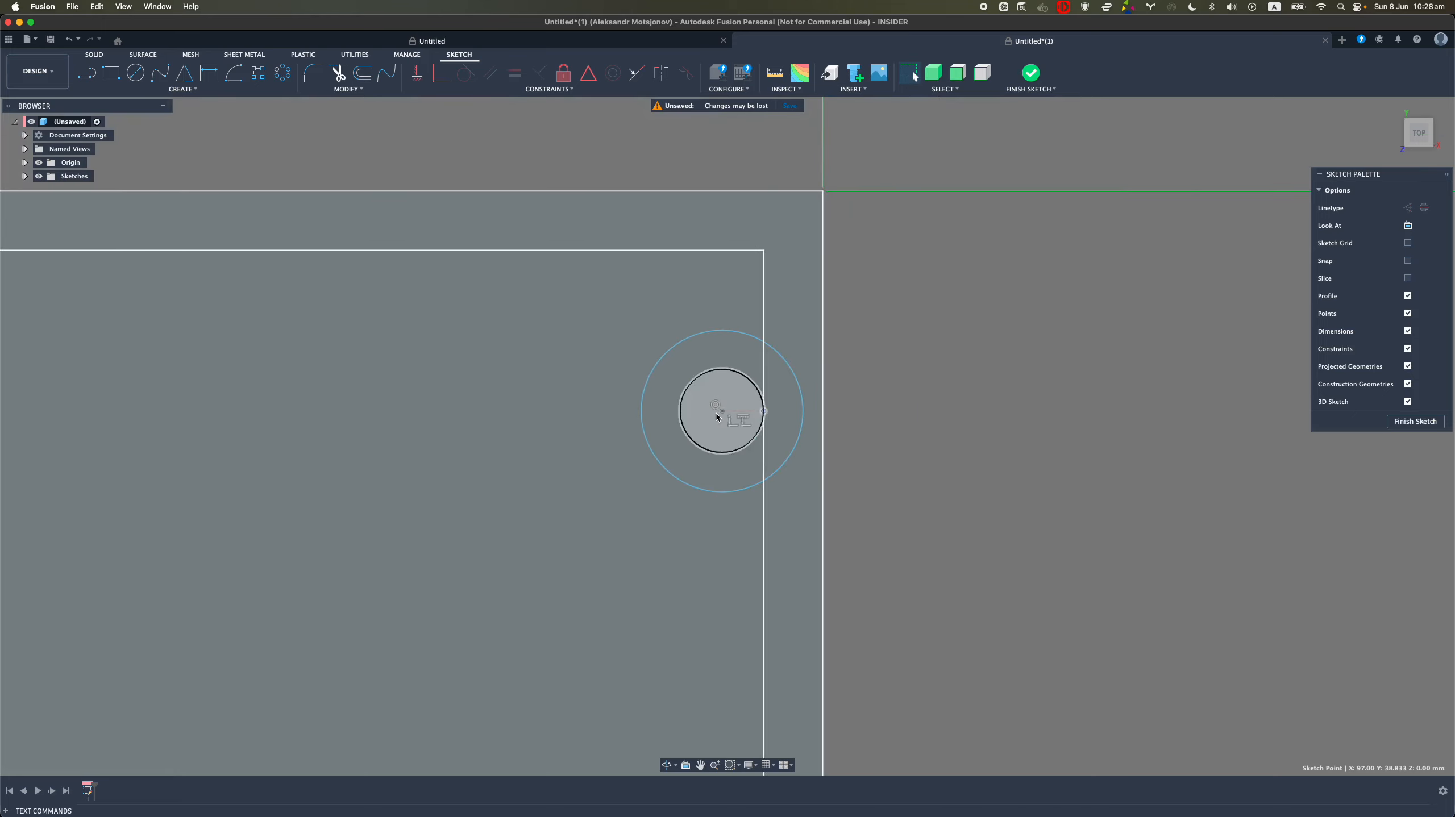
mouse_move(722, 411)
mouse_down()
mouse_move(711, 428)
mouse_move(710, 391)
mouse_move(713, 419)
mouse_up()
scroll(718, 421, down, 3)
middle_drag(774, 400, 742, 414)
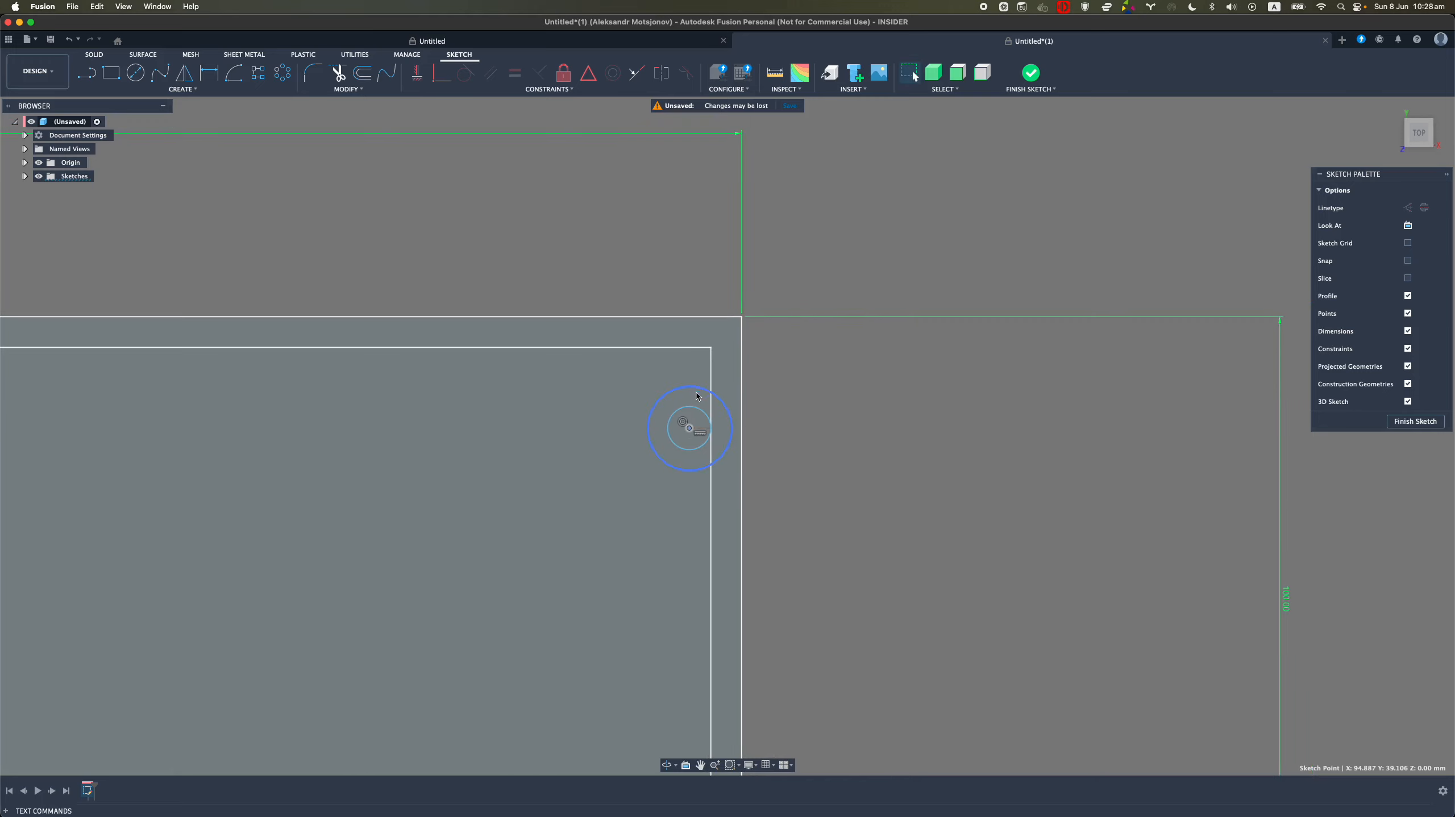
Dimension the outer circle's diameter at its drawn size and set the inner circle's diameter to 3 mm
key(d)
click(697, 391)
click(816, 487)
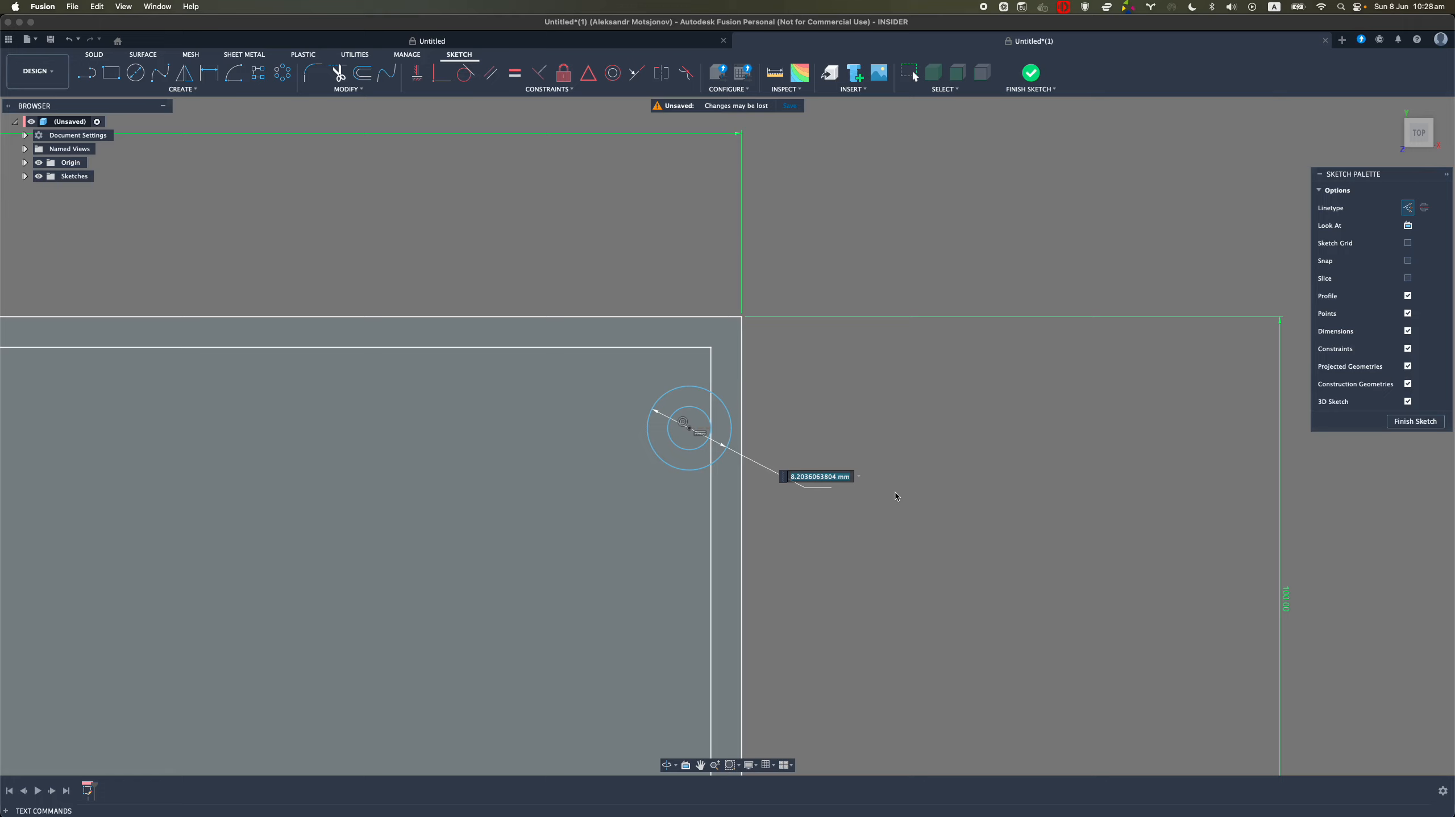
key(Return)
click(692, 448)
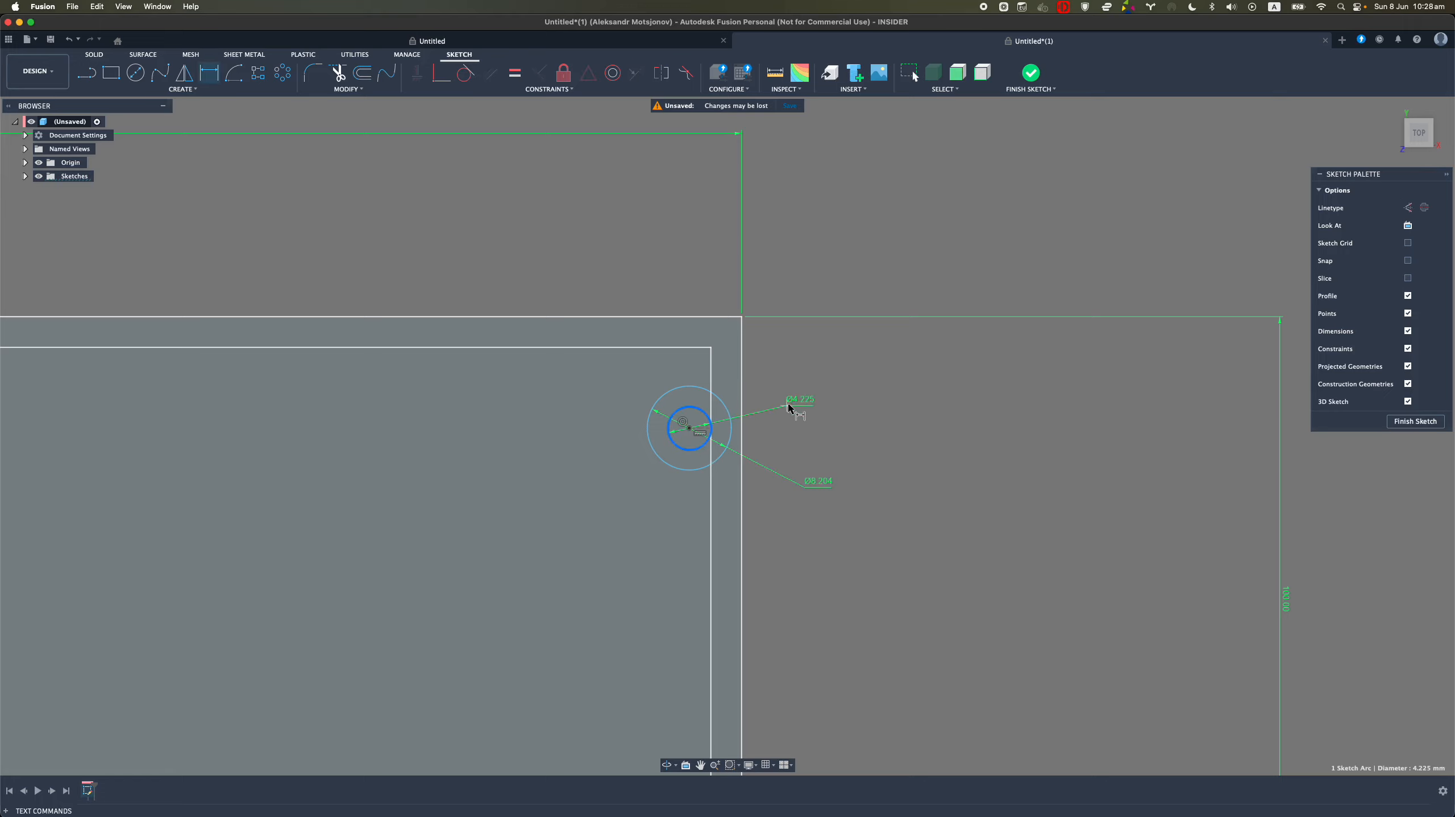
click(789, 407)
text(3)
key(Return)
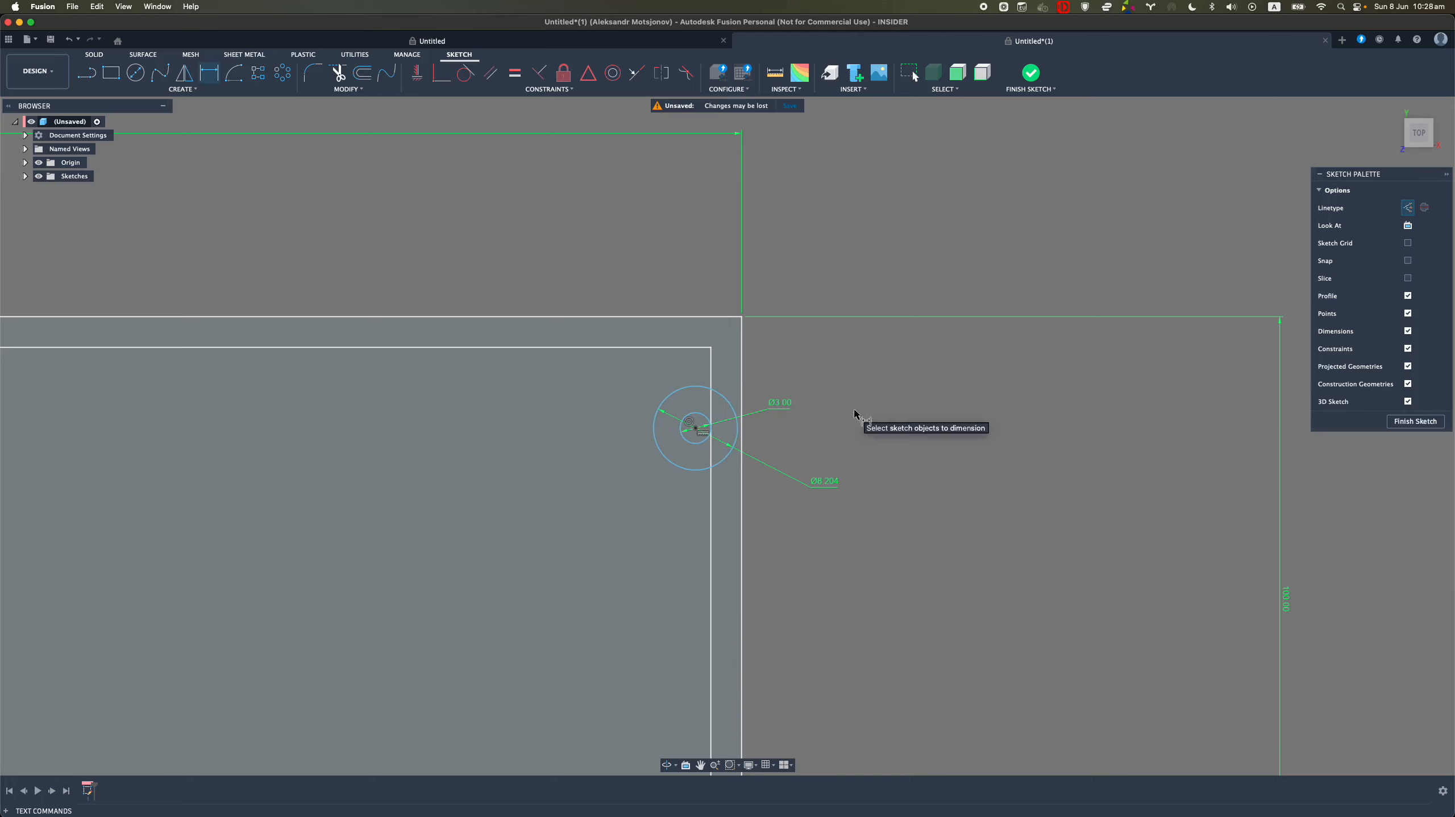
Set the outer circle's diameter to the inner circle's diameter dimension plus 3 mm
double_click(821, 485)
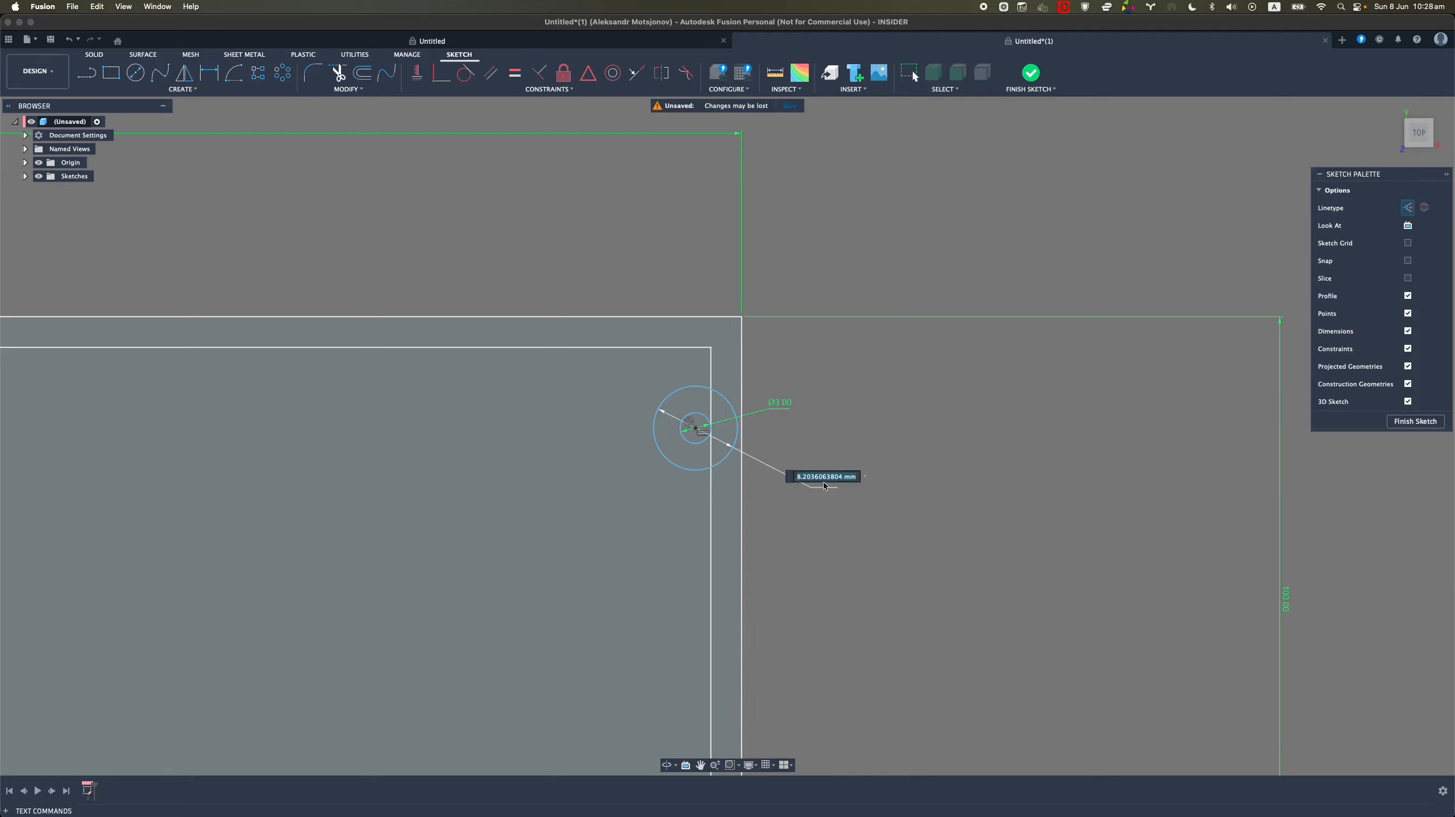
click(782, 405)
text(+3)
key(Return)
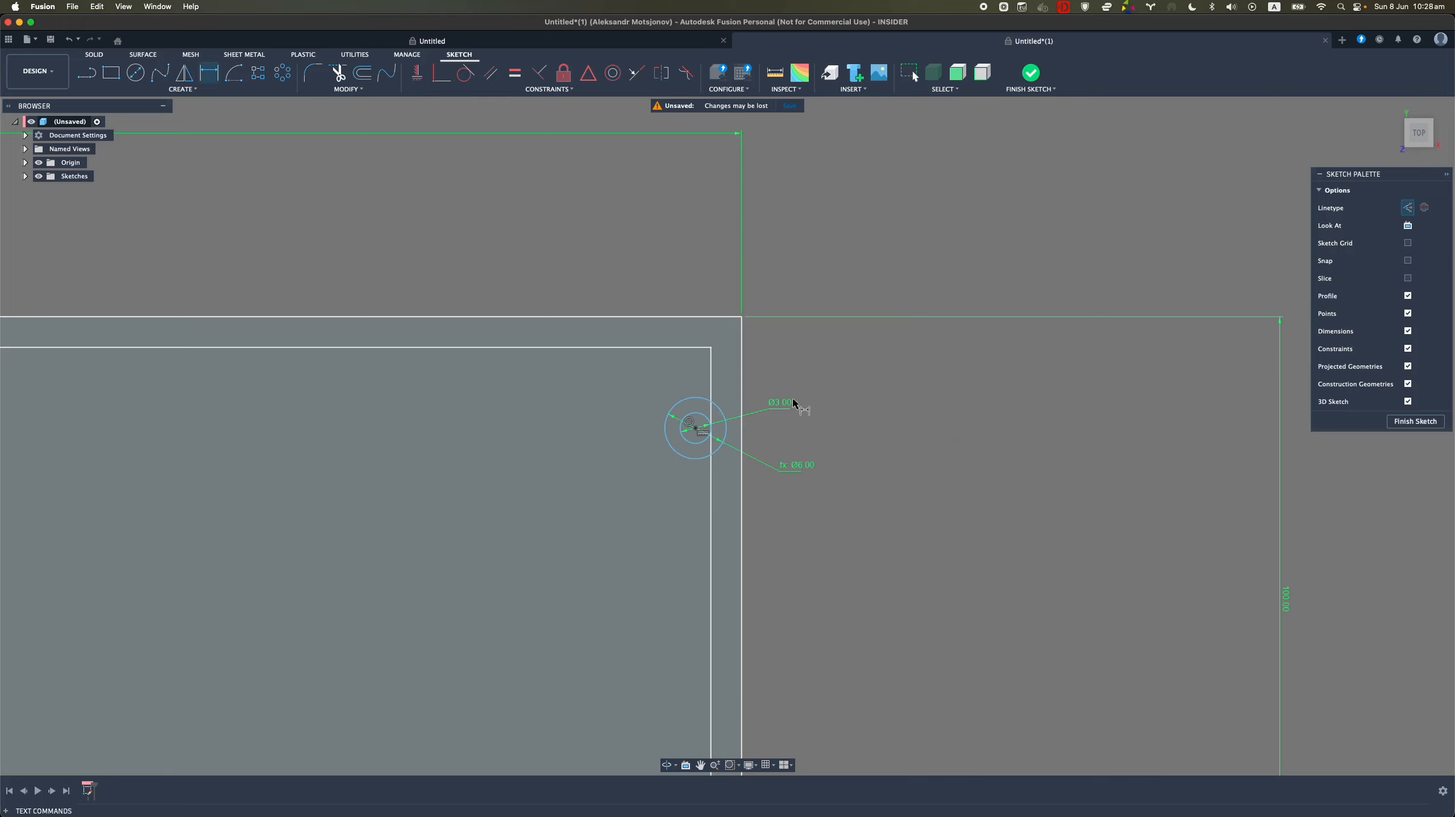
Try an inner circle diameter of 5 mm and undo the change
double_click(782, 403)
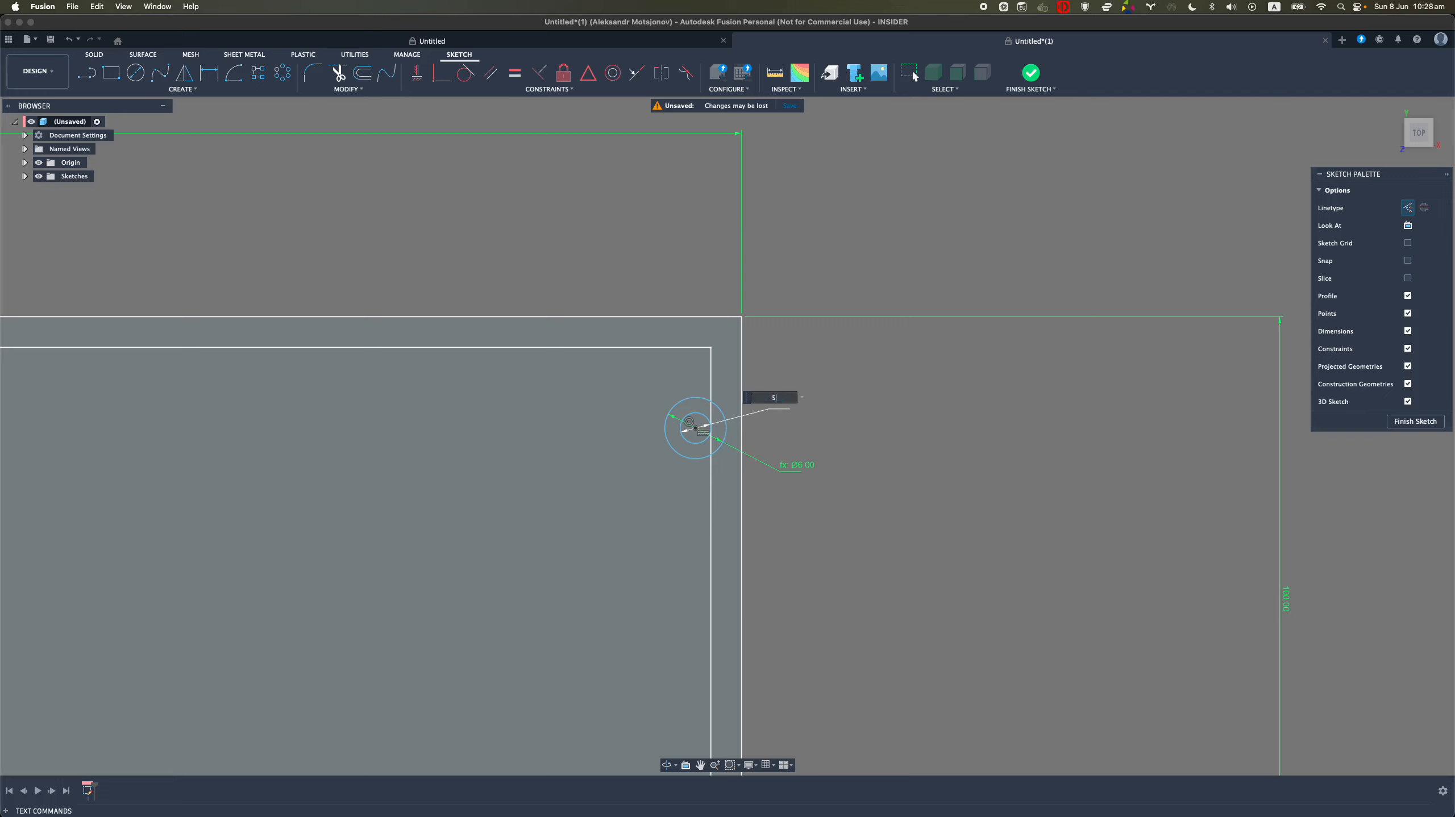
key(Return)
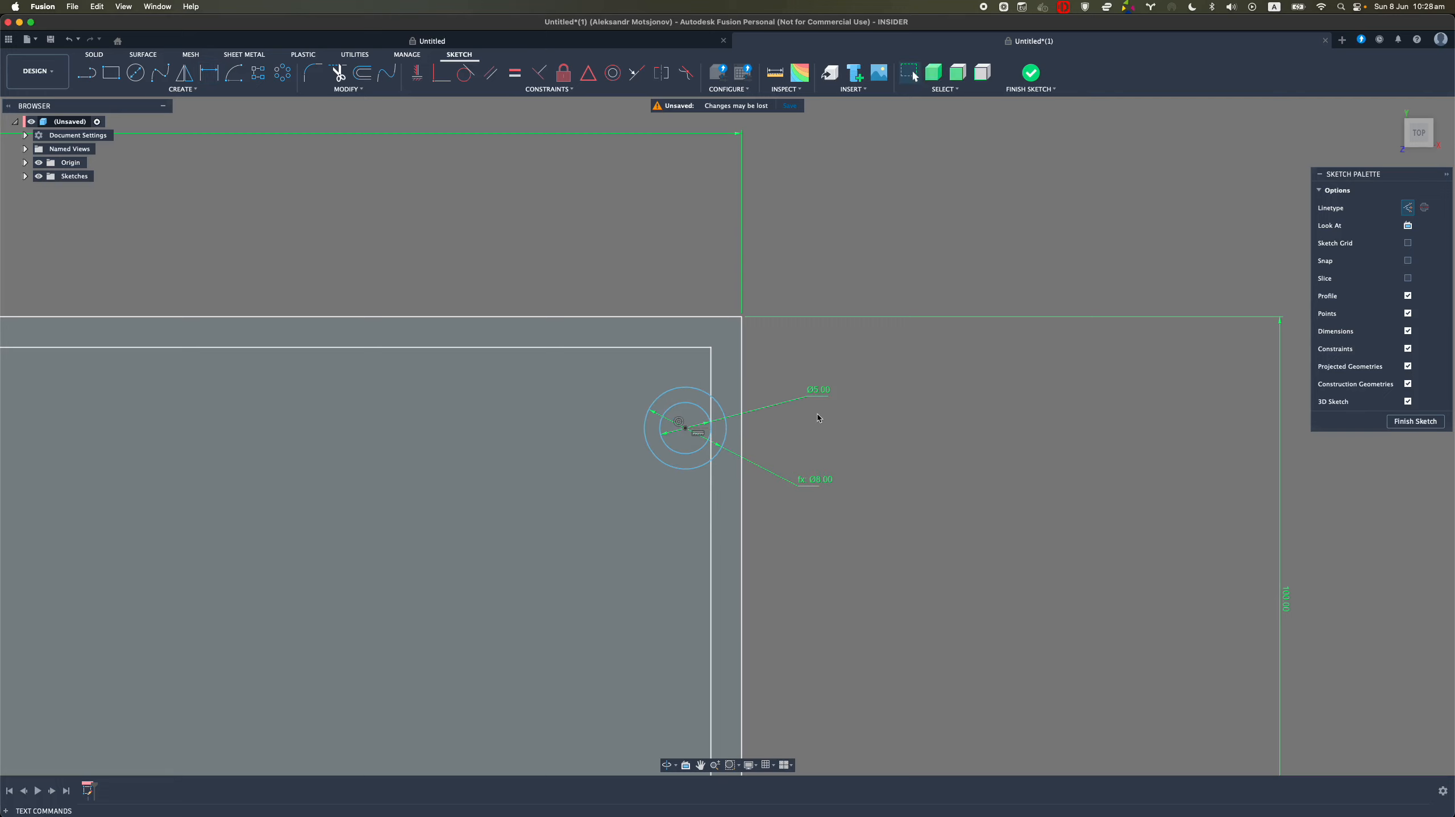
key(super+z)
Trim the part of the outer circle beyond the inner rectangle's right edge and slide the circles slightly up along it
scroll(786, 440, down, 3)
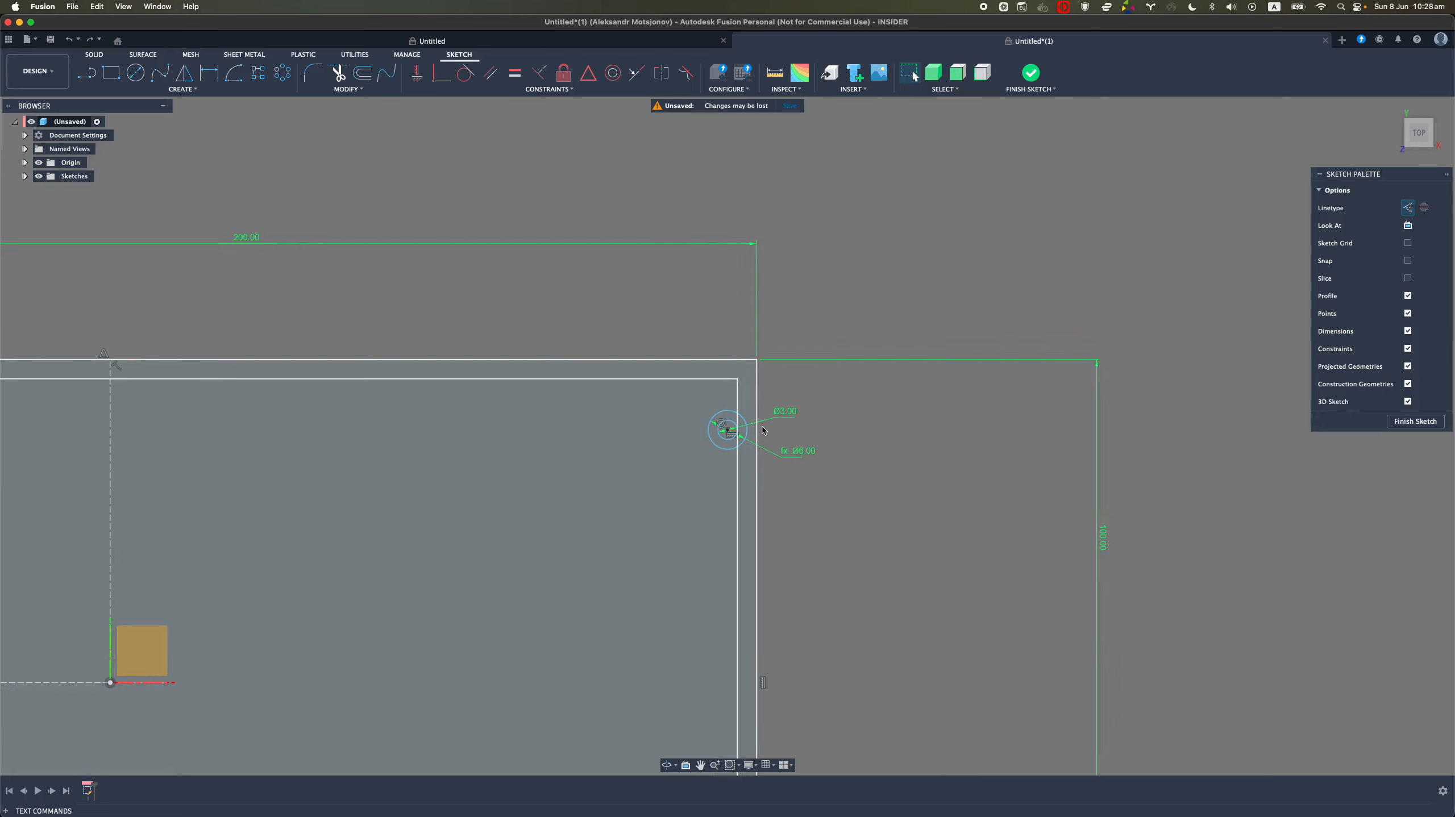
scroll(756, 433, up, 3)
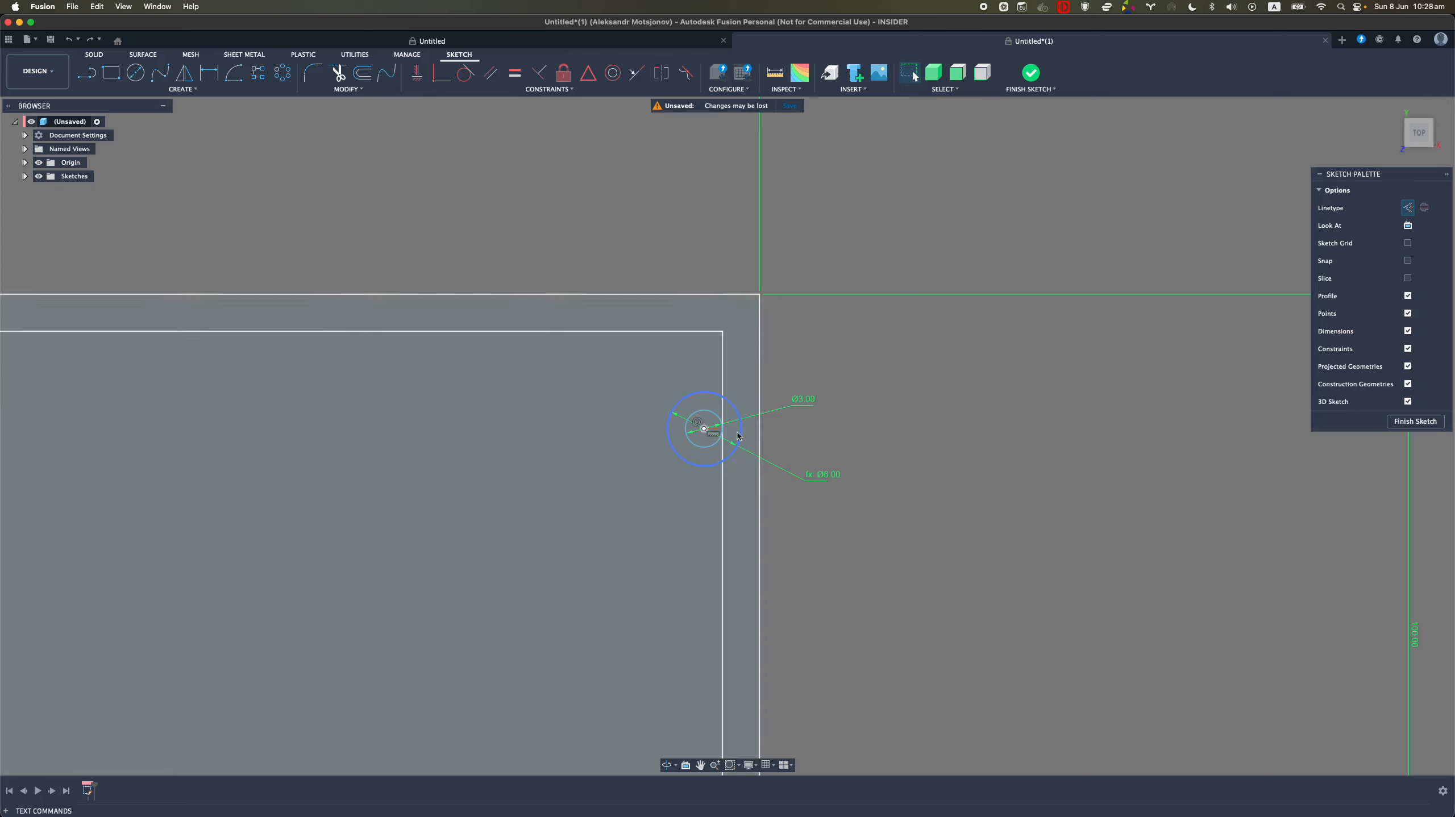
click(743, 430)
click(832, 411)
click(336, 74)
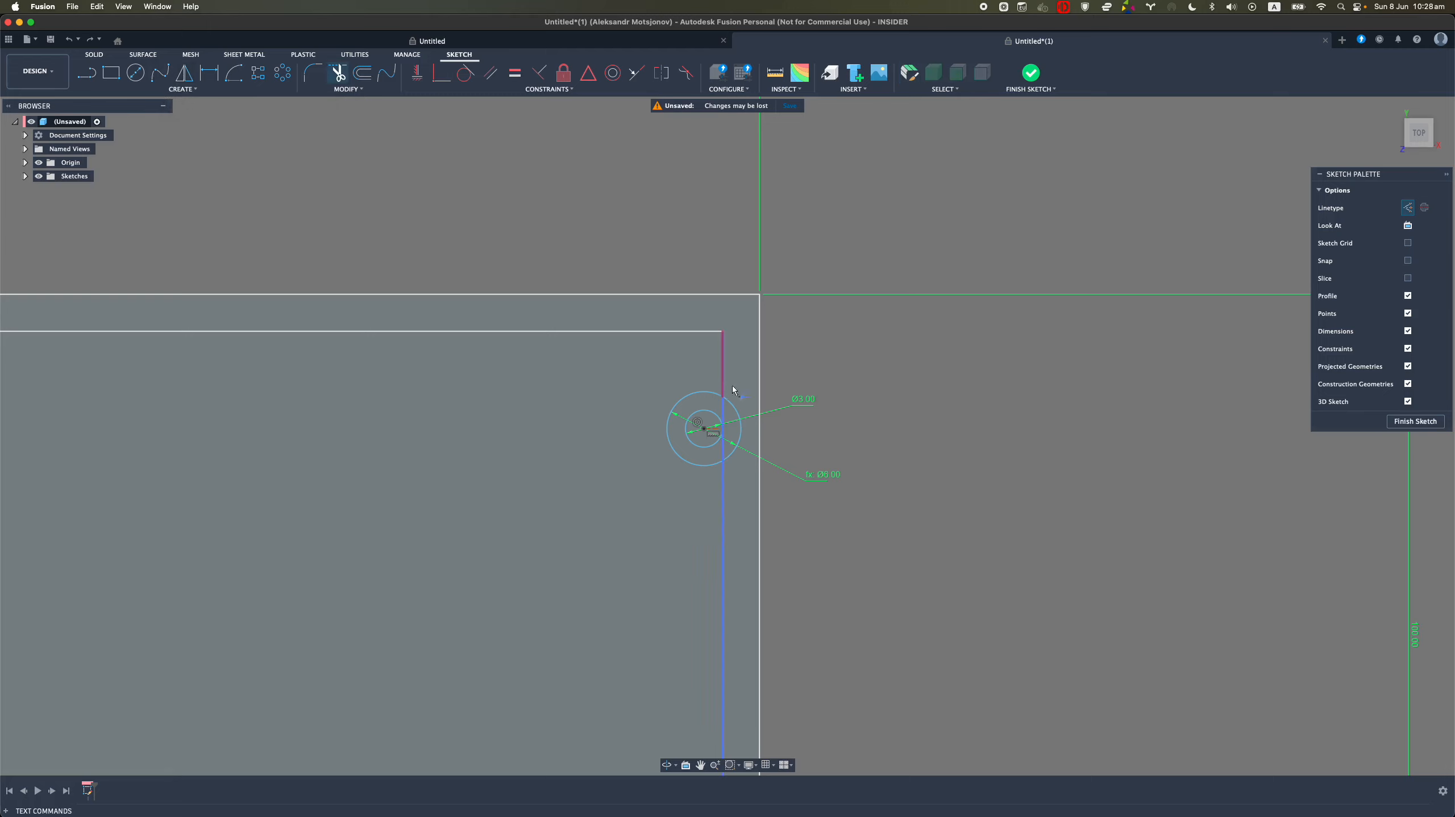
click(745, 434)
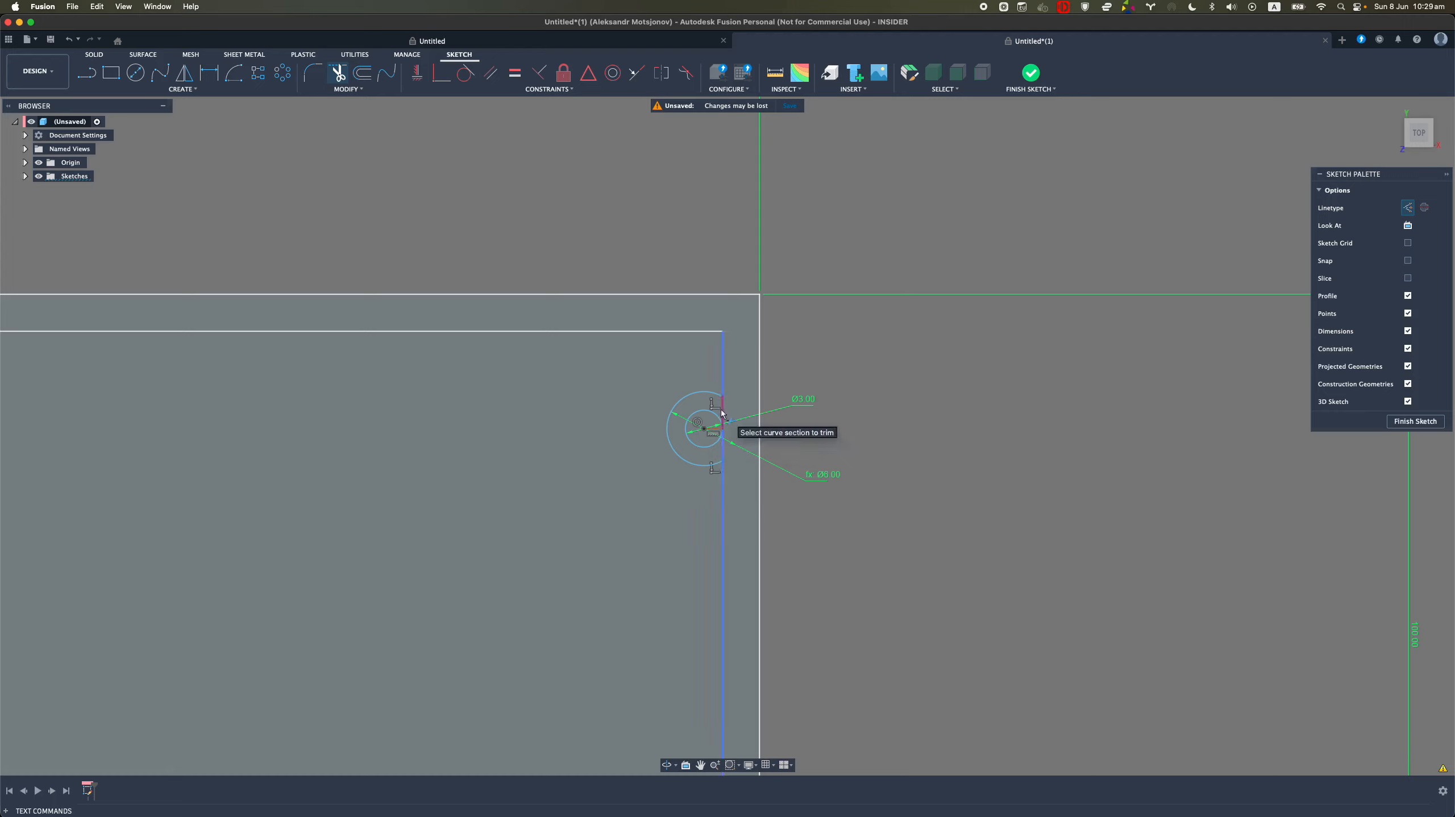
key(Escape)
mouse_move(704, 428)
mouse_down()
mouse_move(705, 481)
mouse_move(703, 419)
mouse_up()
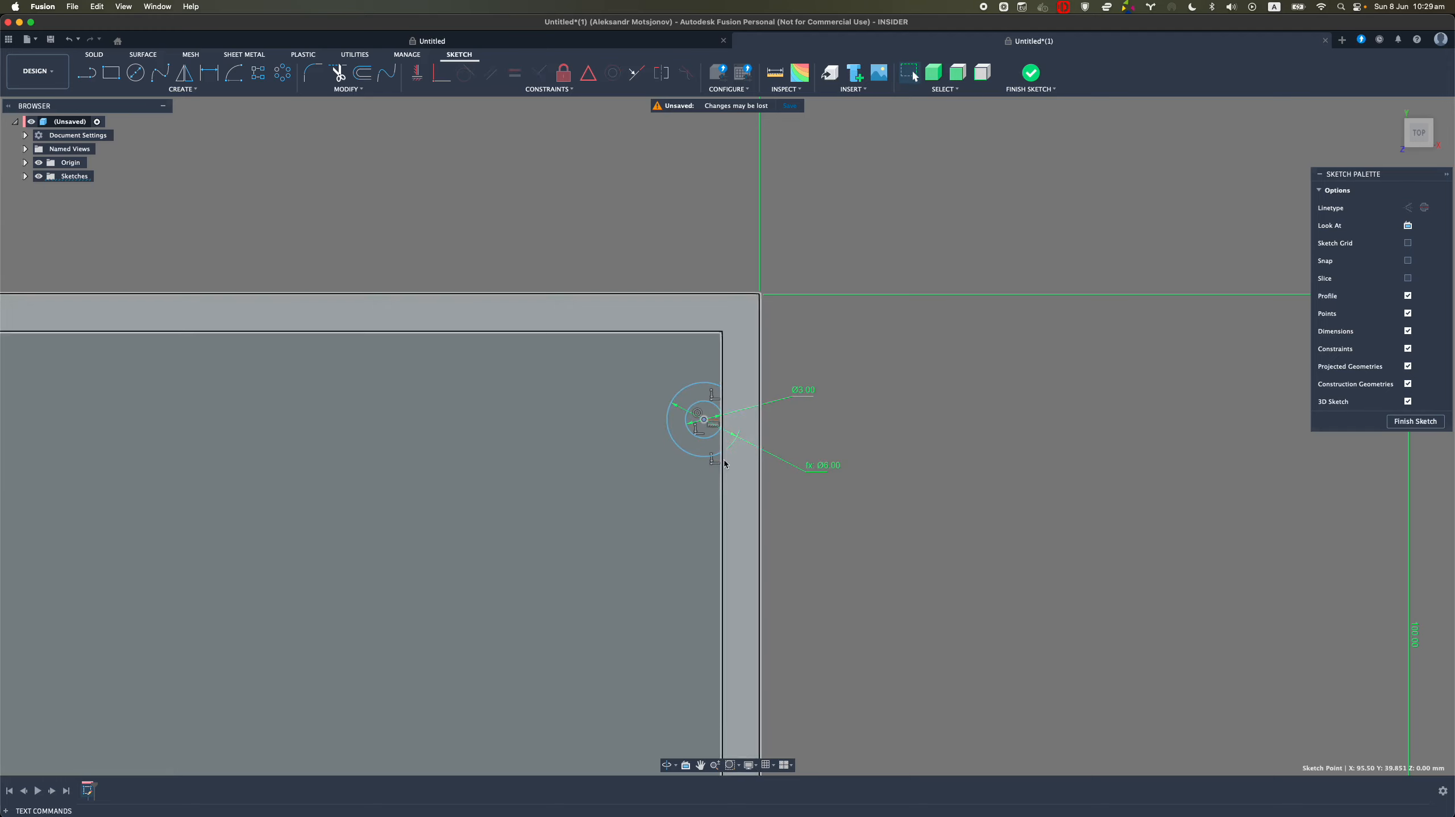
Mirror the trimmed outer arc and the inner circle about the horizontal construction centre line
scroll(766, 455, down, 3)
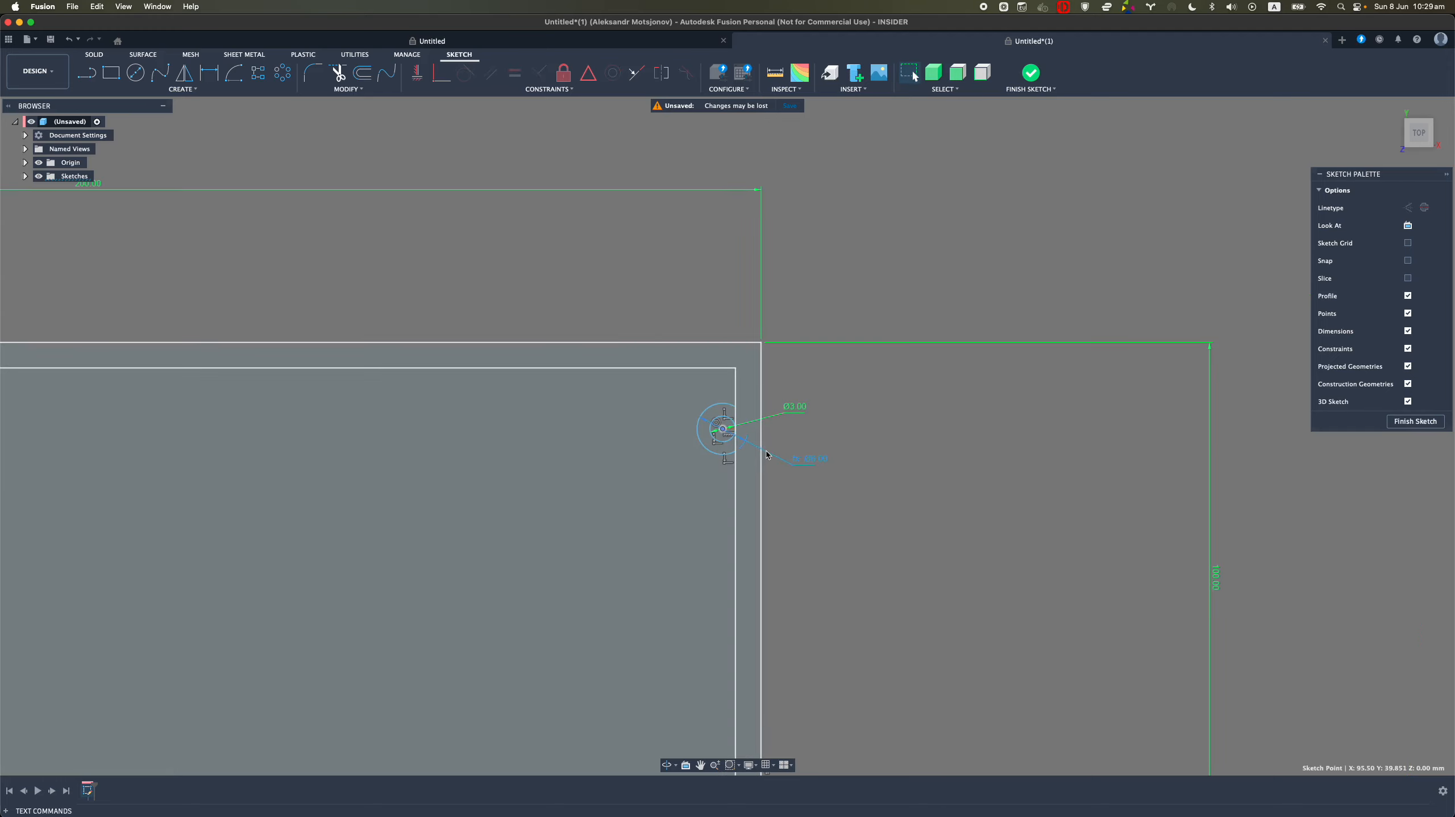
click(721, 455)
shift+click(721, 442)
scroll(821, 470, down, 5)
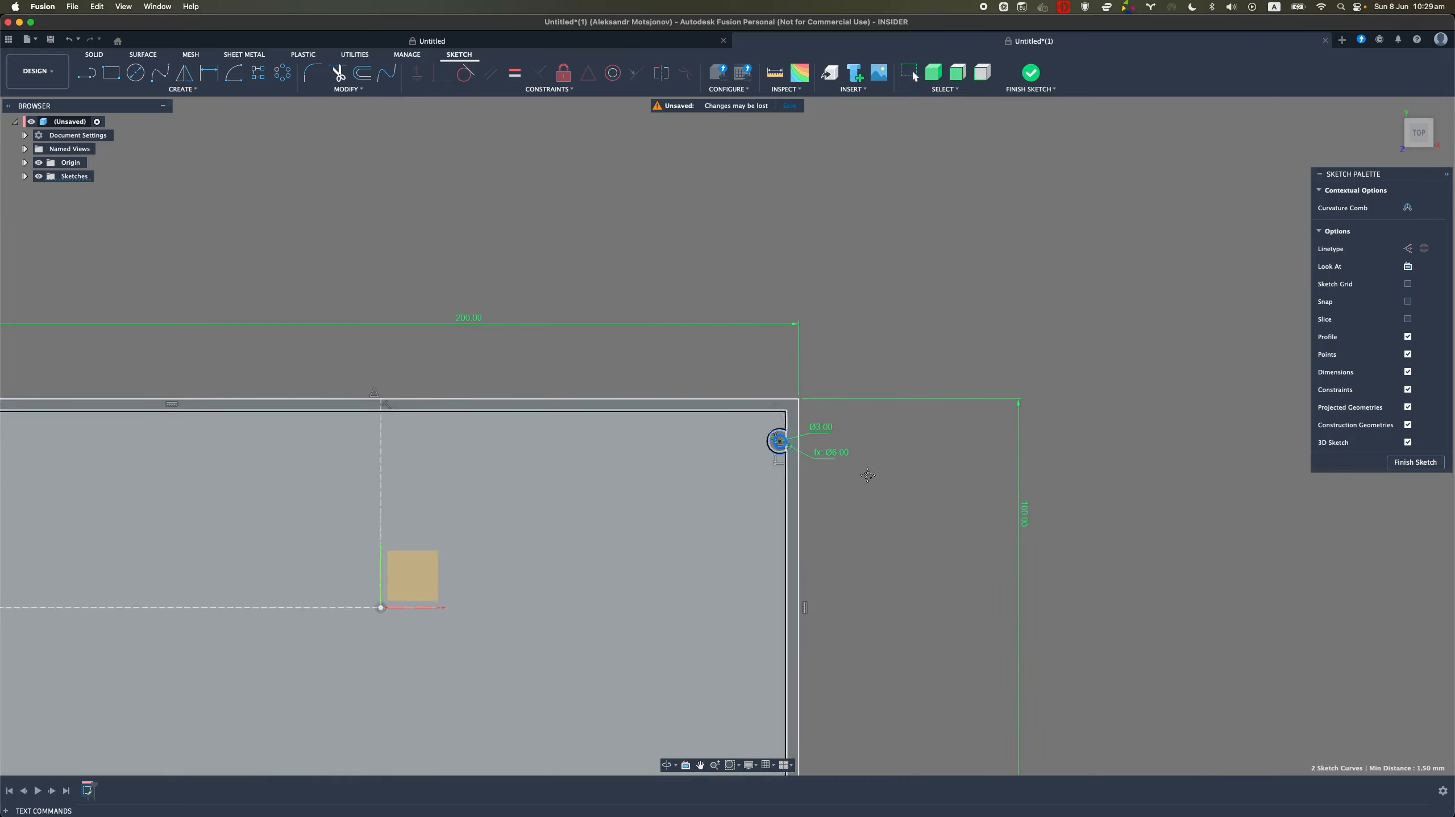
mouse_move(866, 478)
middle_down()
mouse_move(950, 400)
mouse_move(867, 434)
middle_up()
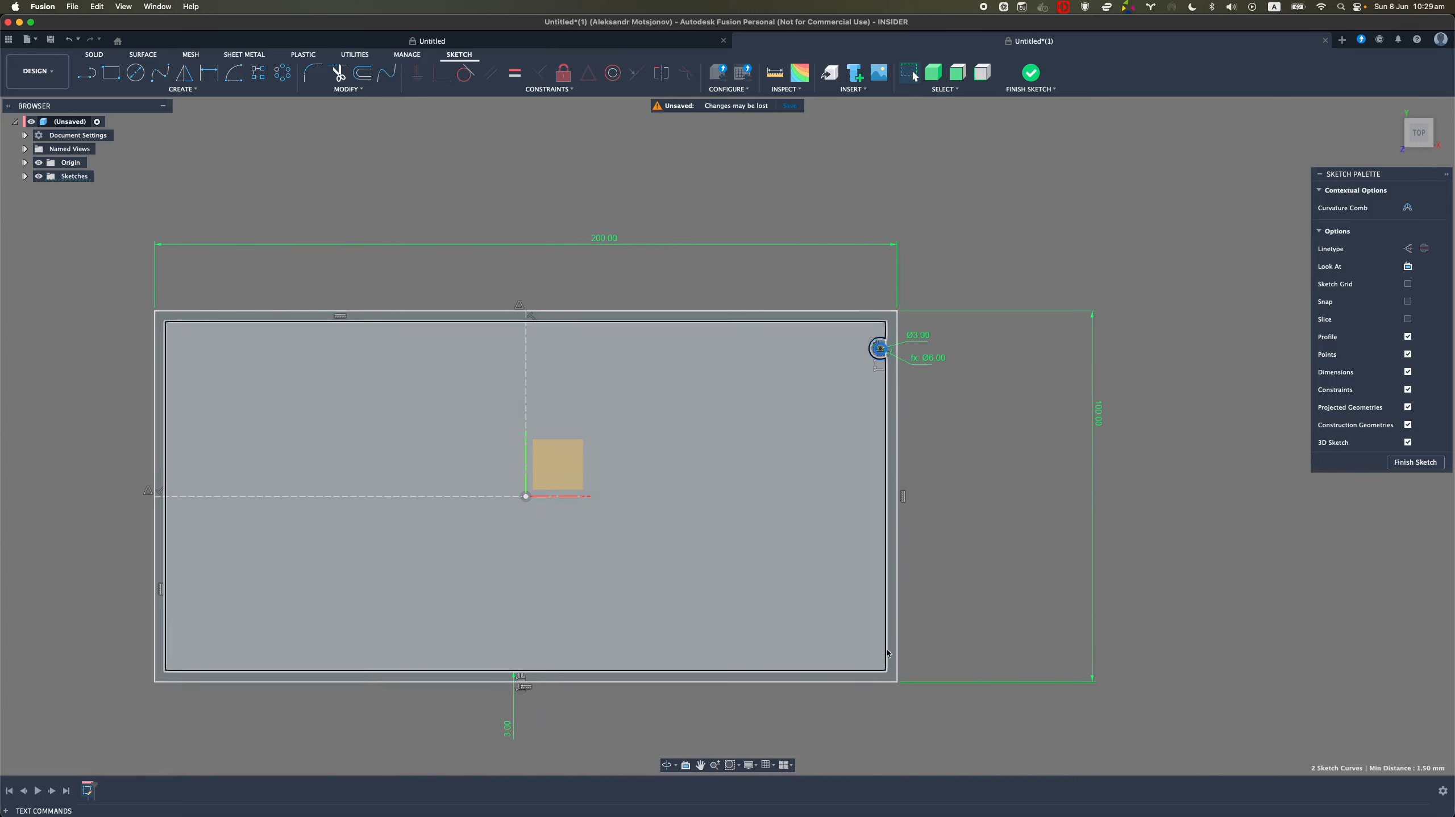
click(184, 75)
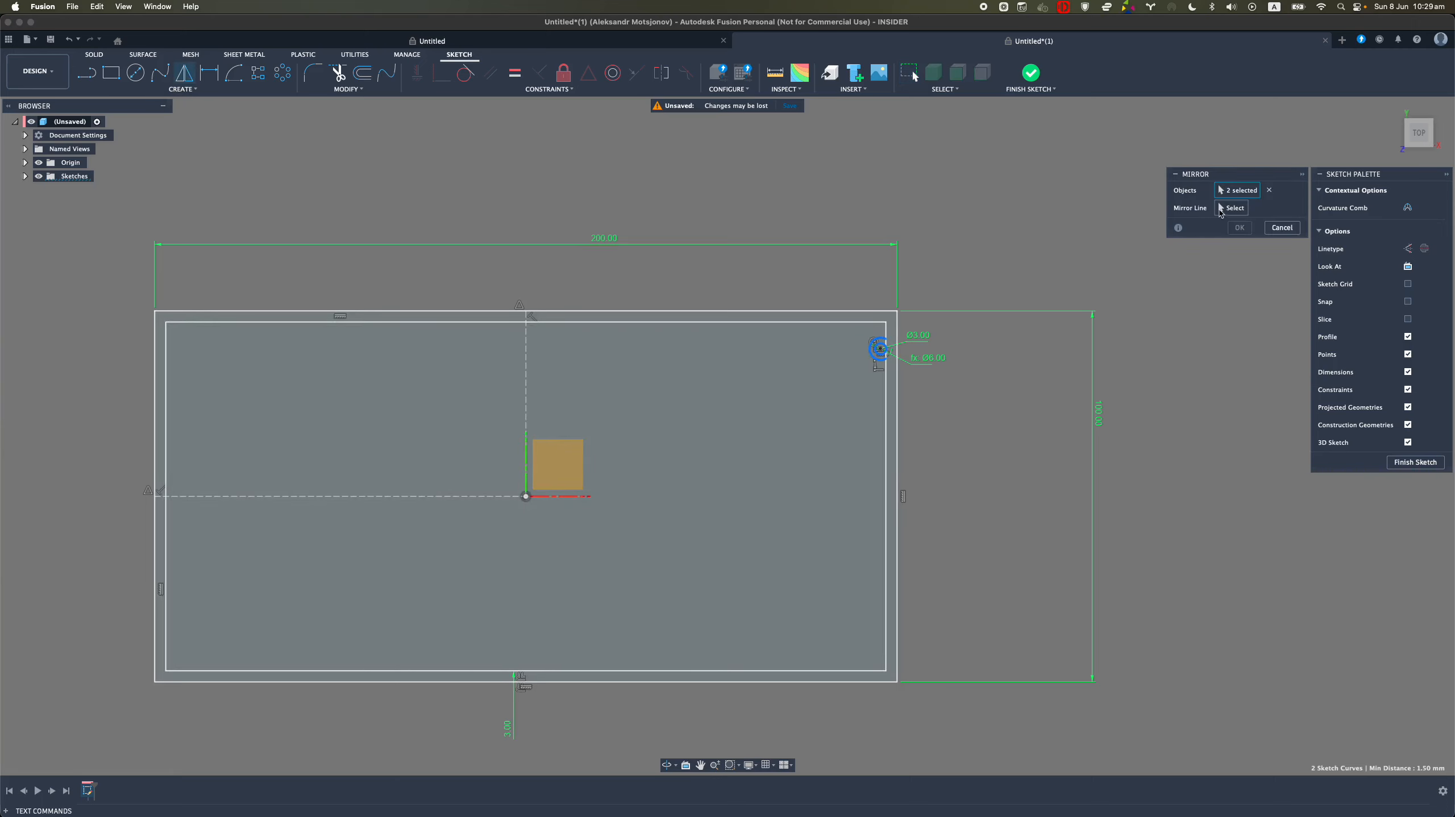
click(1221, 213)
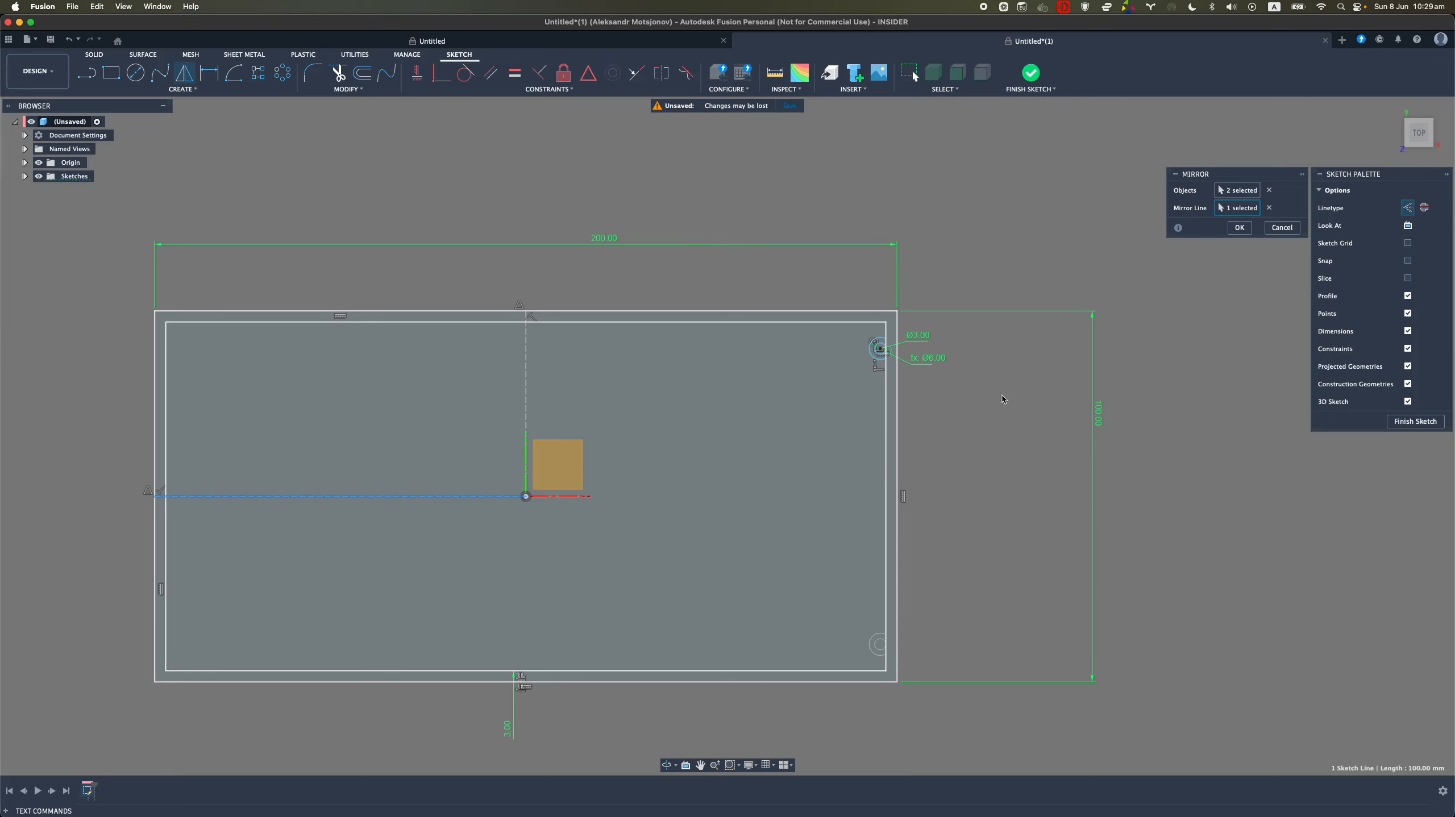
click(1239, 228)
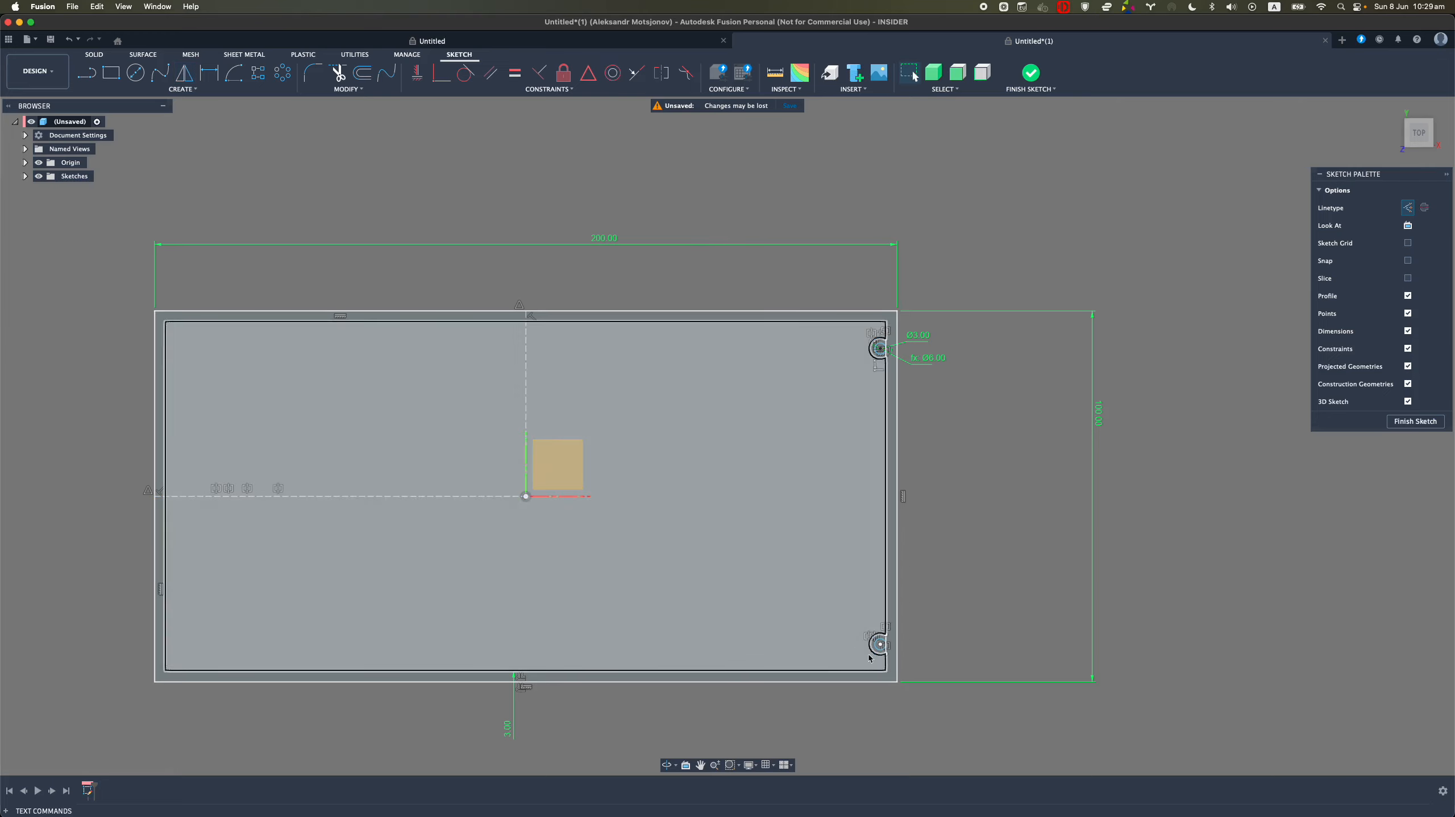
Mirror the arcs and circles of both right-hand corners about the vertical construction centre line
scroll(871, 655, up, 5)
click(874, 640)
shift+click(866, 651)
scroll(845, 296, up, 5)
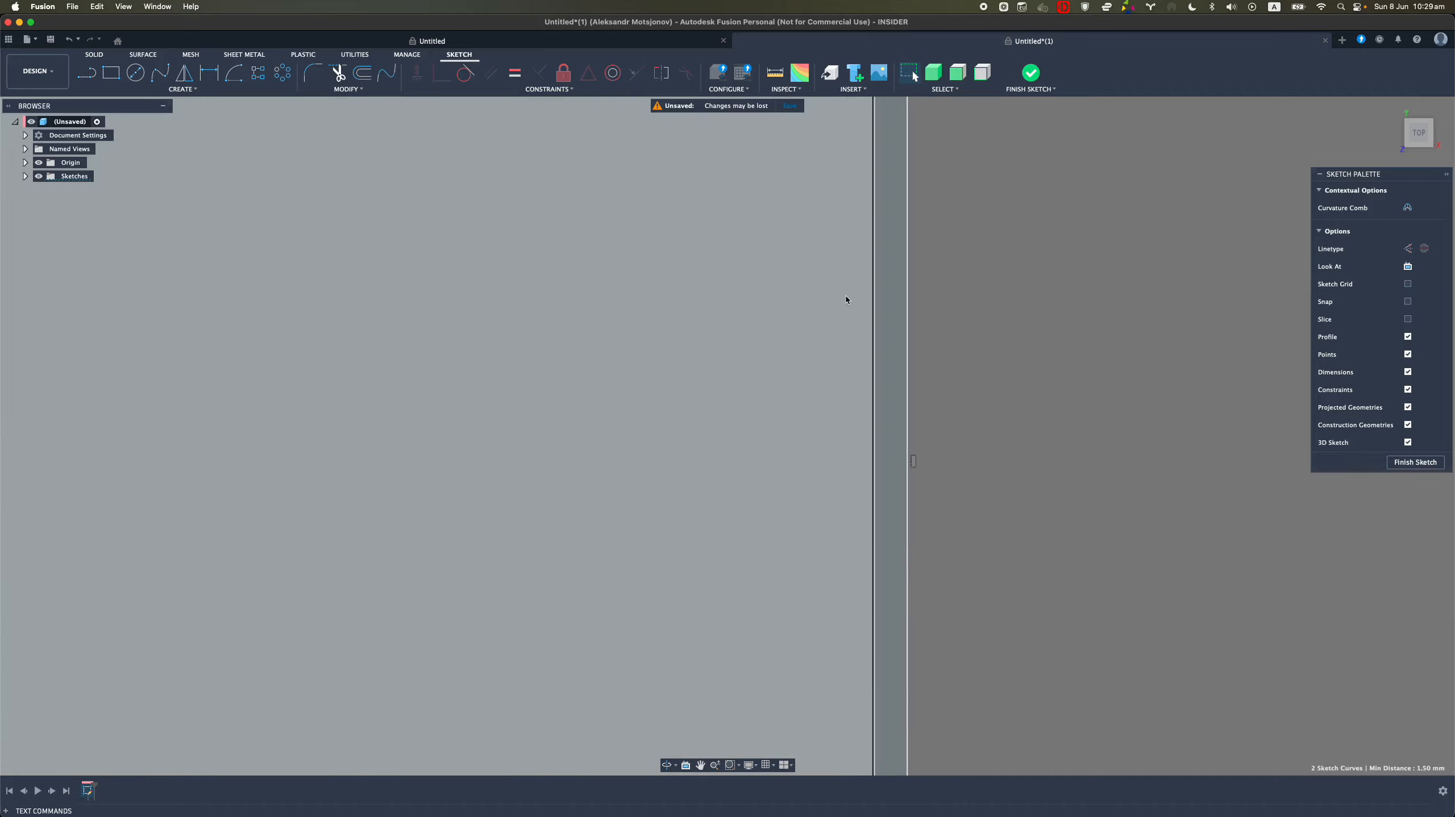
scroll(846, 301, up, 5)
shift+click(826, 349)
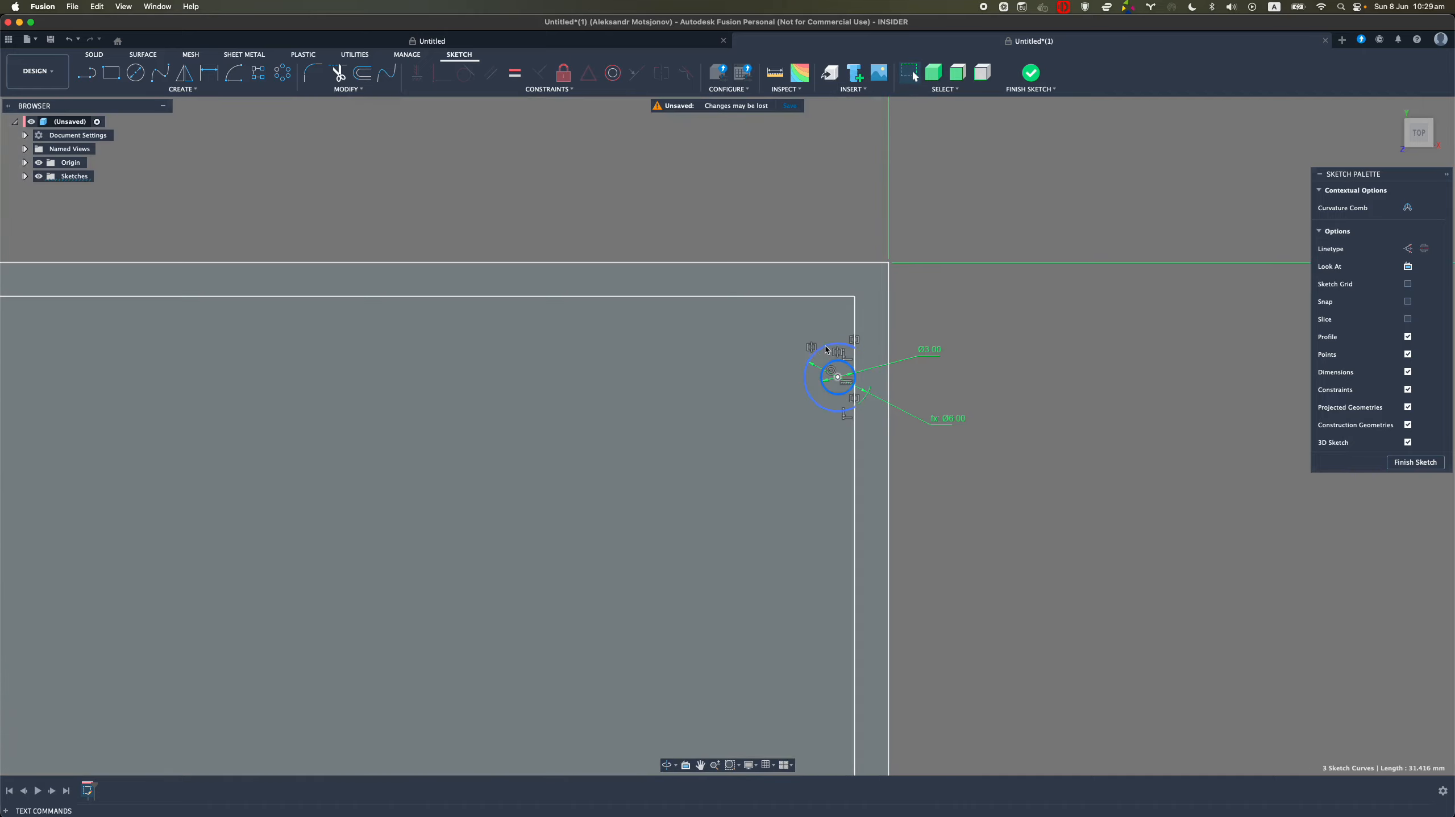
shift+click(826, 349)
scroll(826, 349, down, 10)
scroll(802, 435, up, 6)
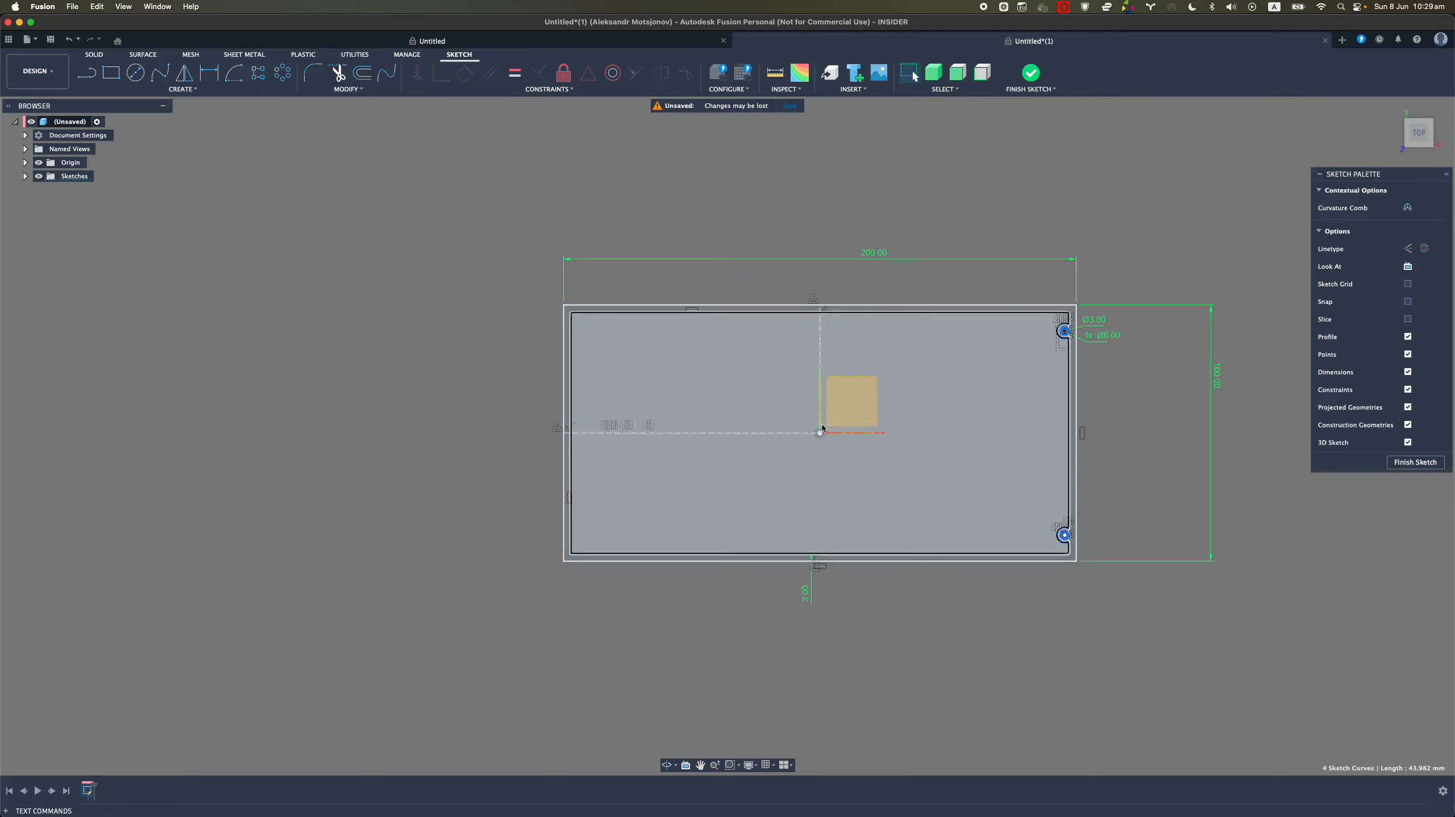
middle_drag(822, 428, 668, 431)
click(184, 72)
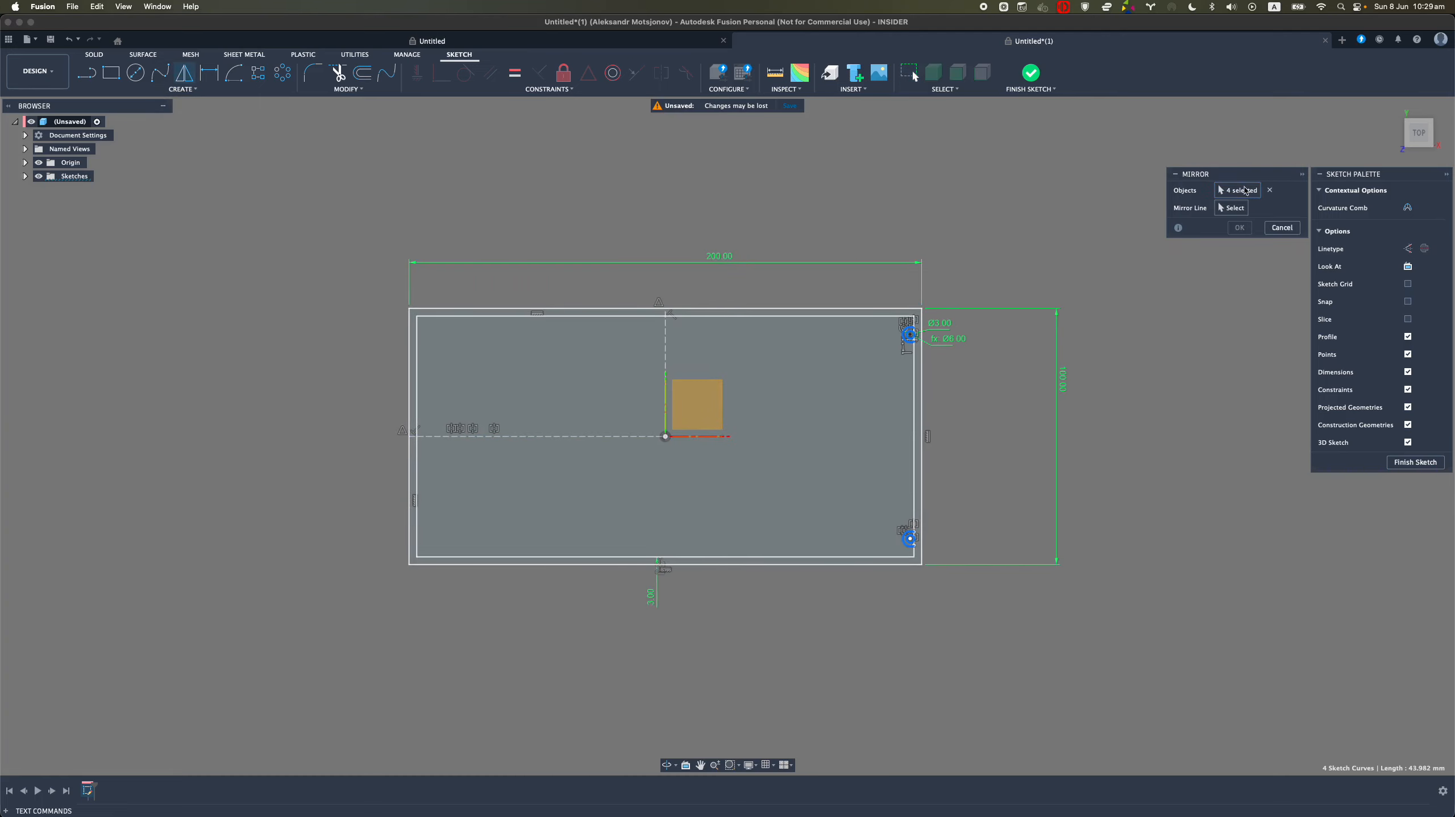
click(664, 352)
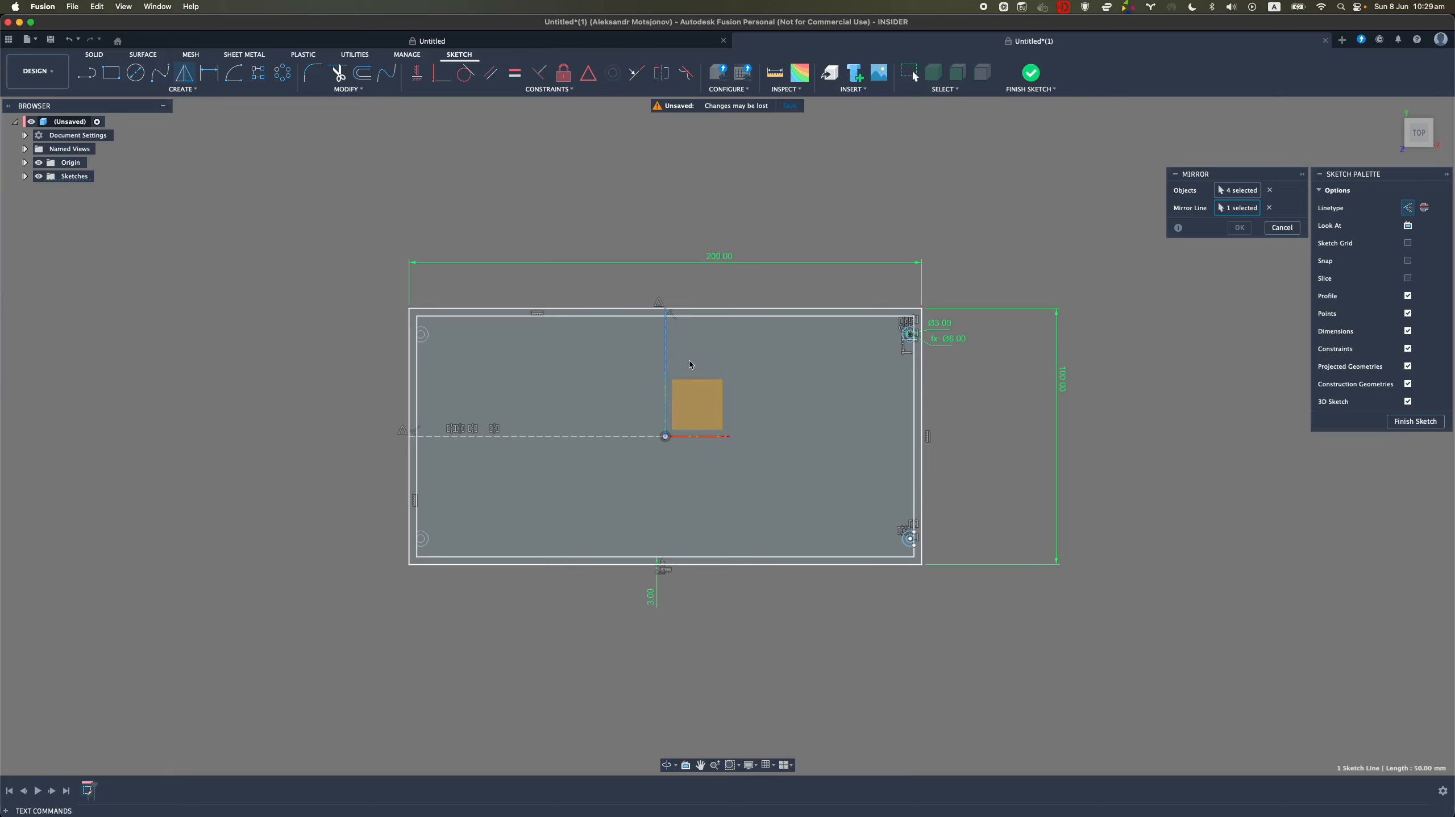
click(1239, 228)
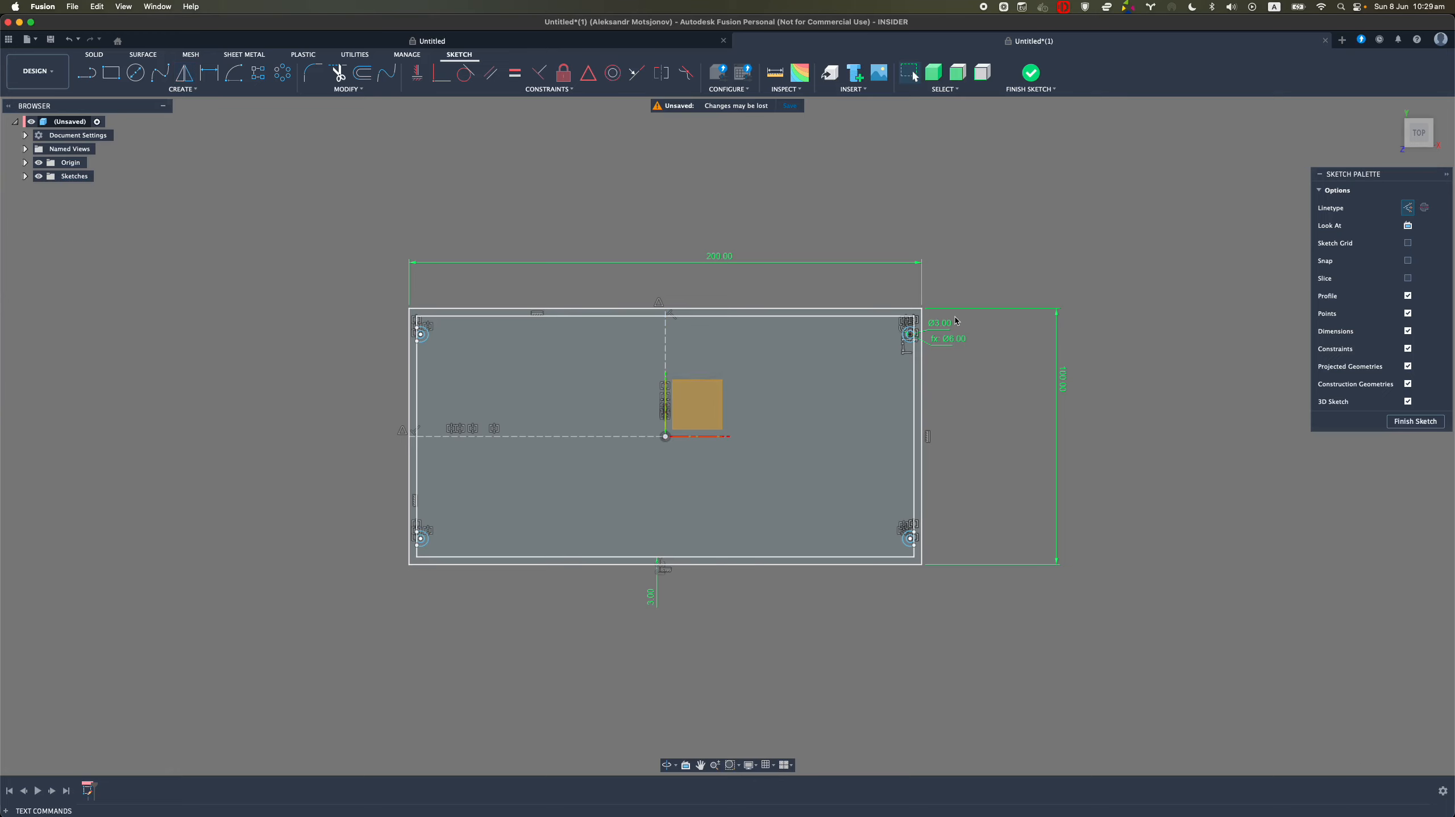
Undo both mirror operations on the corner circles
mouse_move(959, 327)
middle_down()
mouse_move(857, 324)
mouse_move(973, 295)
middle_up()
scroll(847, 323, up, 5)
scroll(815, 333, down, 4)
scroll(992, 295, down, 3)
middle_drag(834, 342, 775, 326)
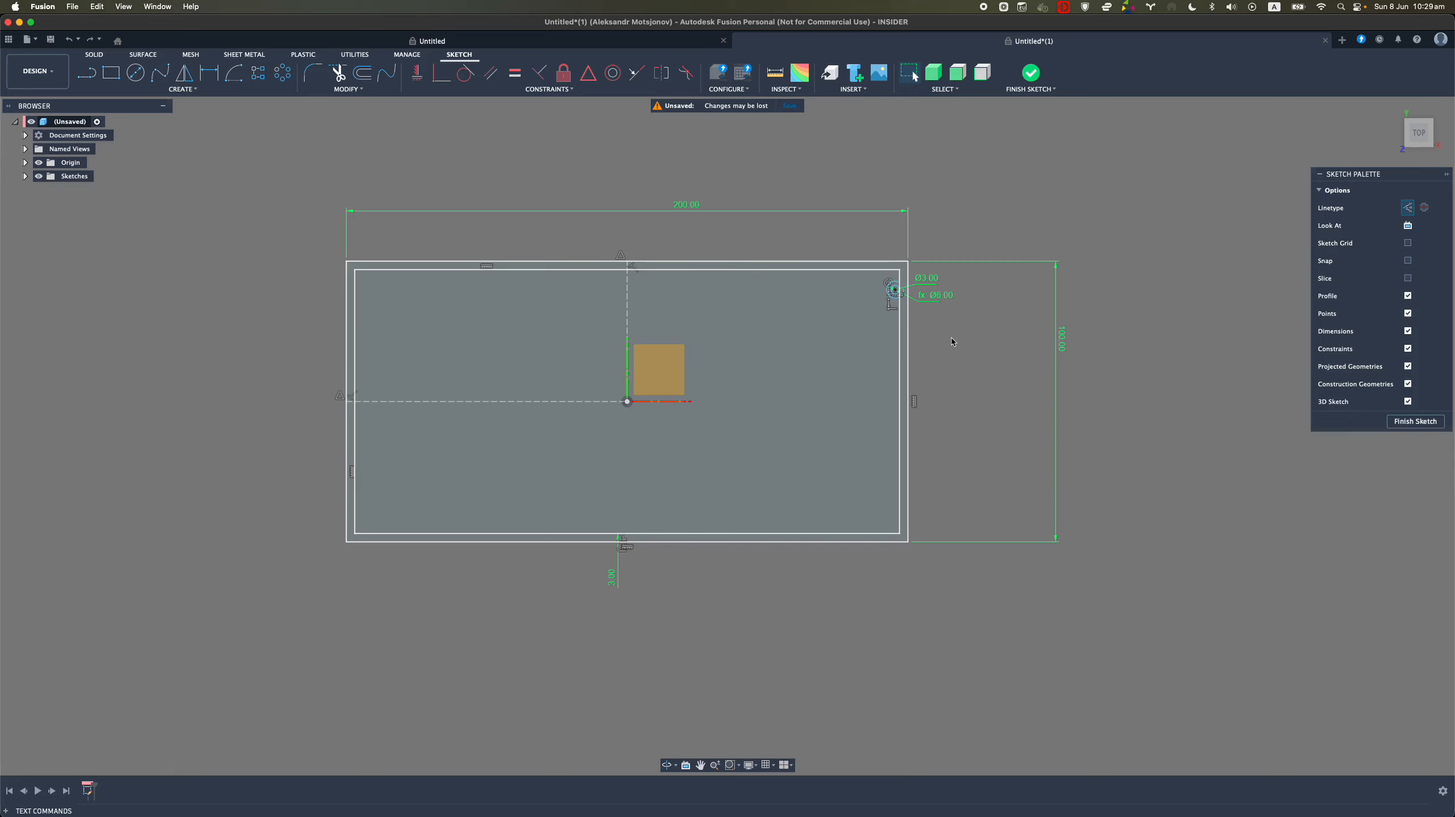
Dimension the circles' centre 8 mm below the inner rectangle's top edge
scroll(918, 274, up, 5)
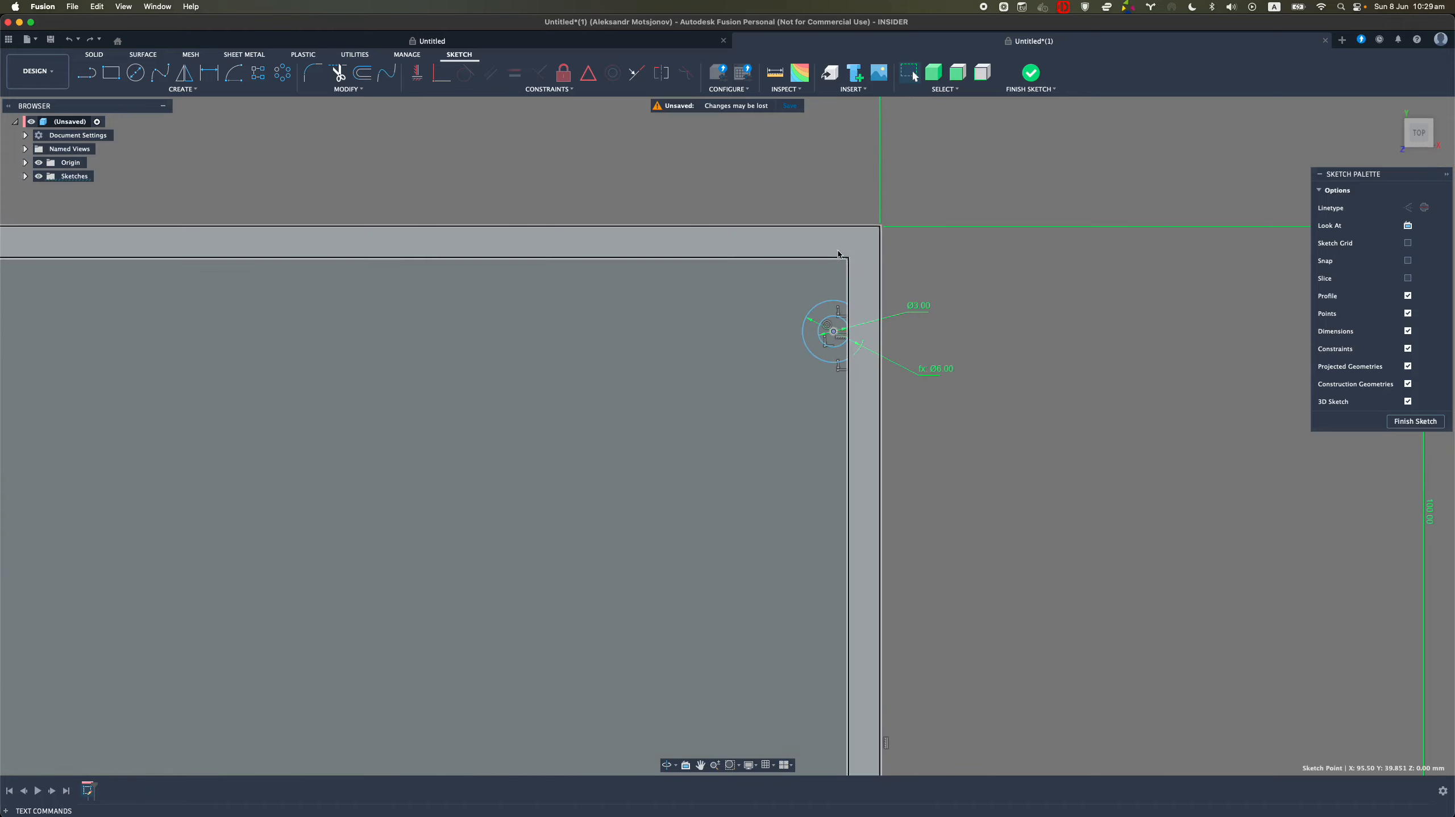
click(838, 257)
key(d)
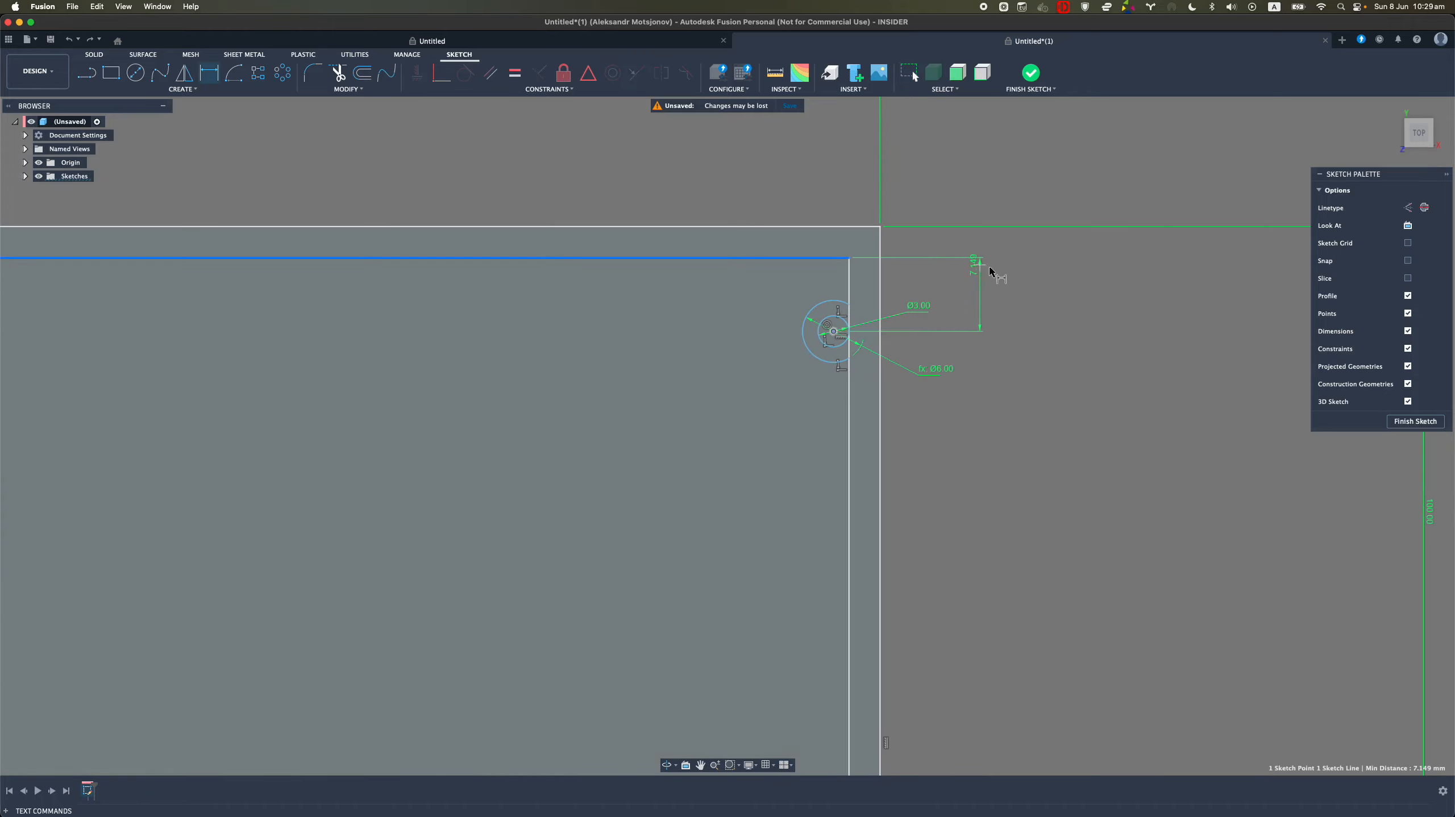
click(997, 291)
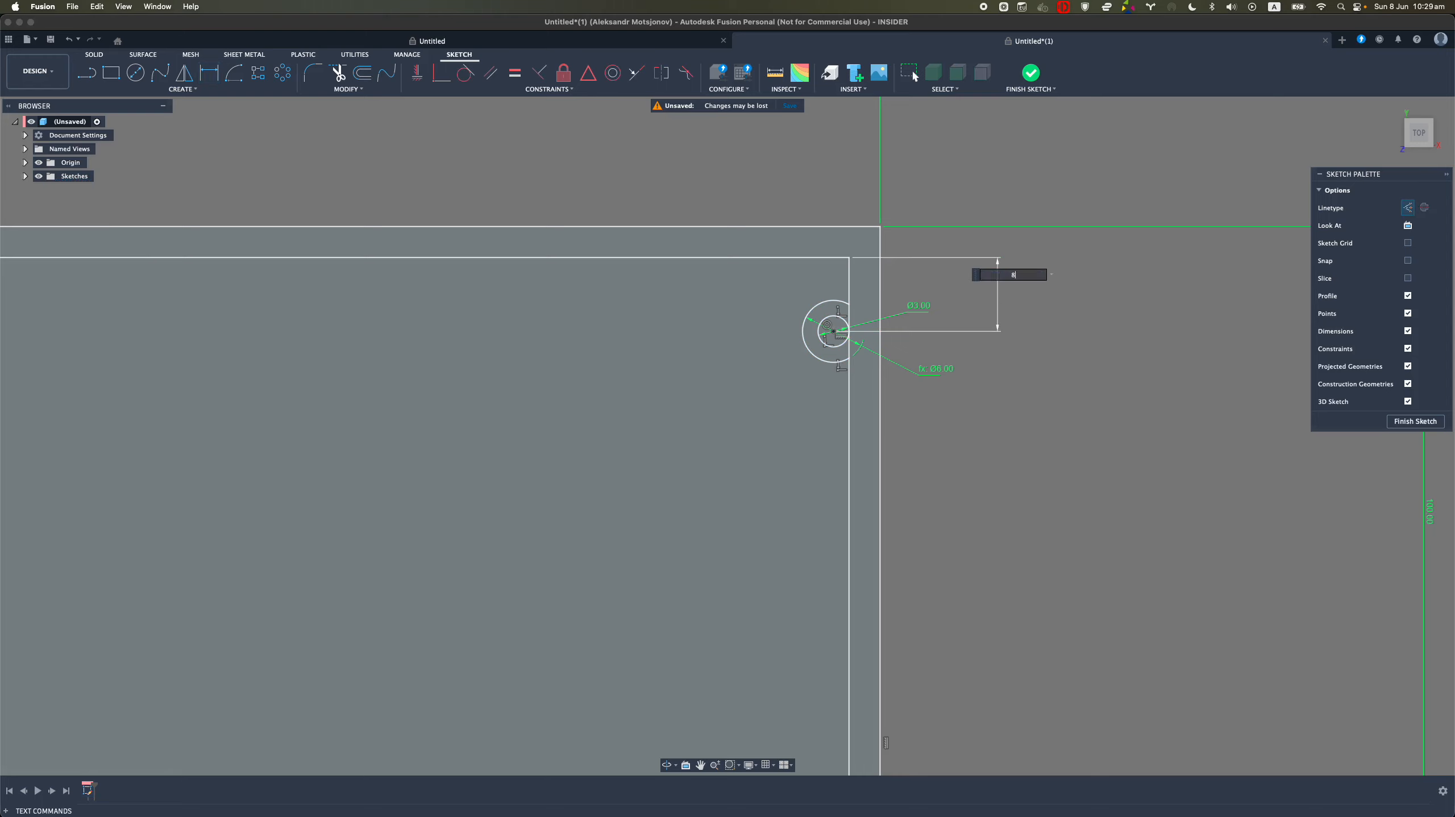
key(Return)
Finish the sketch
scroll(1015, 395, down, 5)
middle_drag(998, 423, 986, 363)
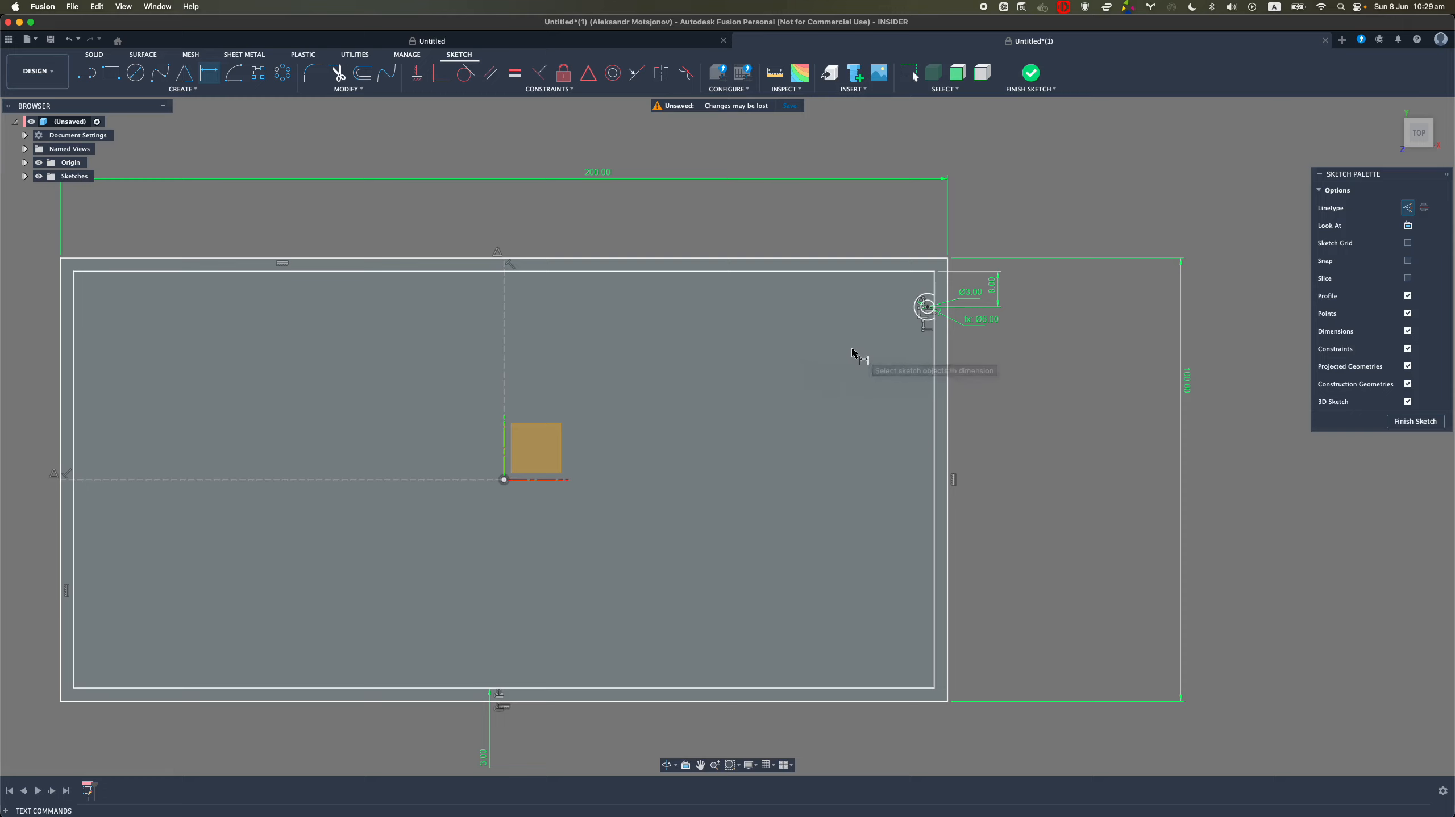
click(1029, 77)
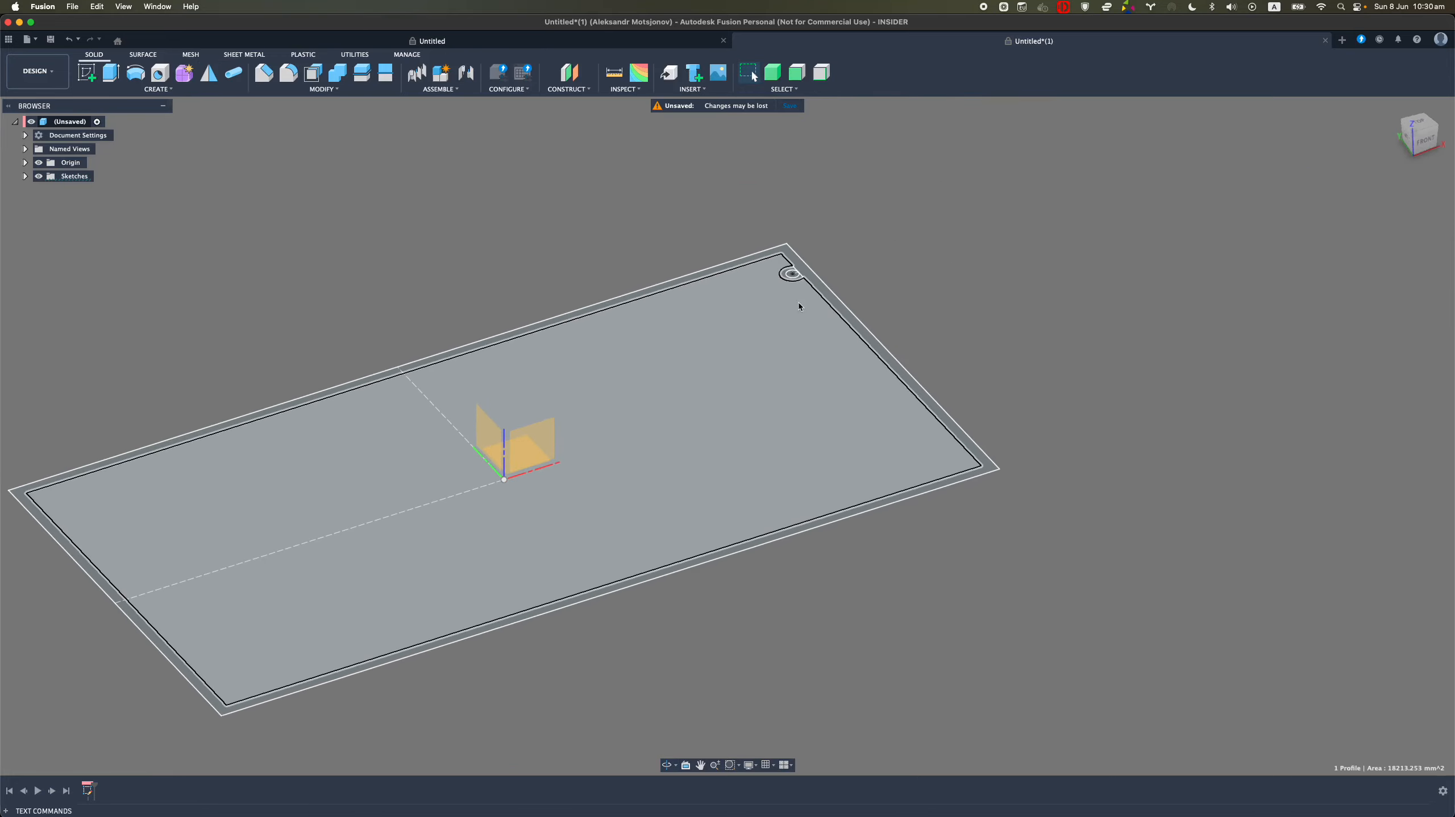
Try to extrude the box's floor and wall profiles 2 mm as a new body, leaving out the screw boss
click(798, 301)
scroll(815, 281, up, 3)
click(815, 281)
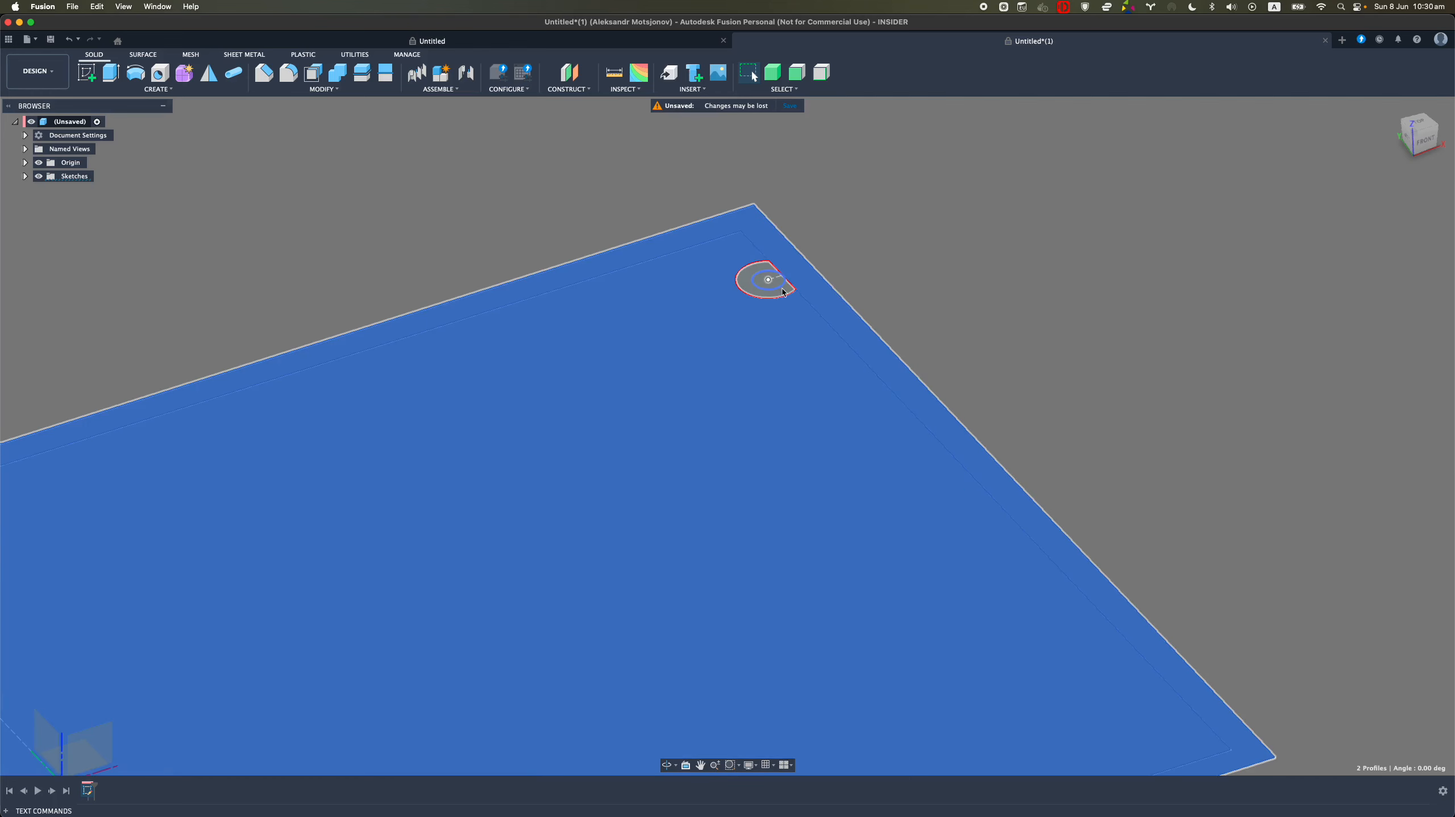
scroll(835, 378, down, 5)
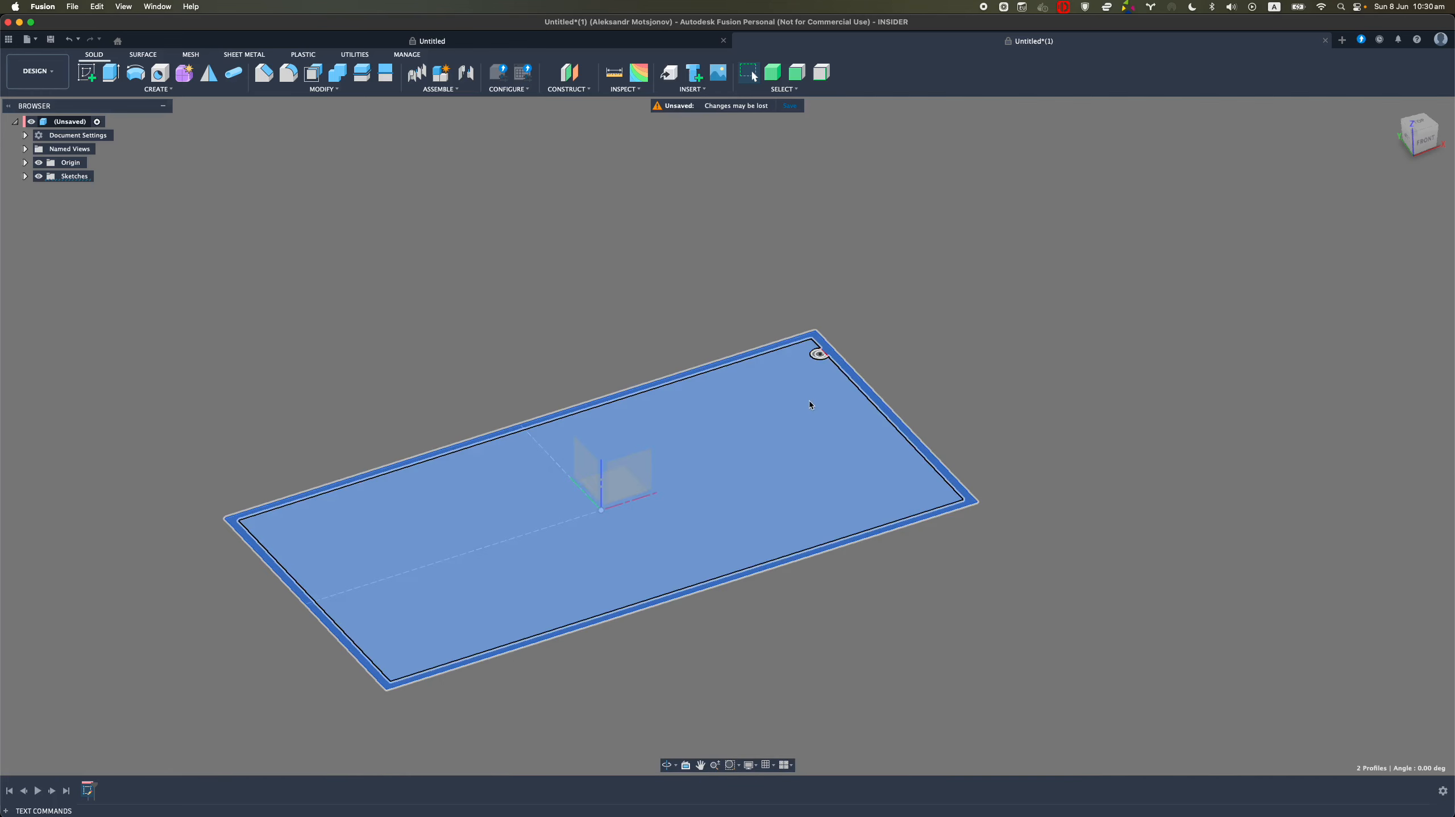
shift+click(813, 400)
click(865, 412)
text(e)
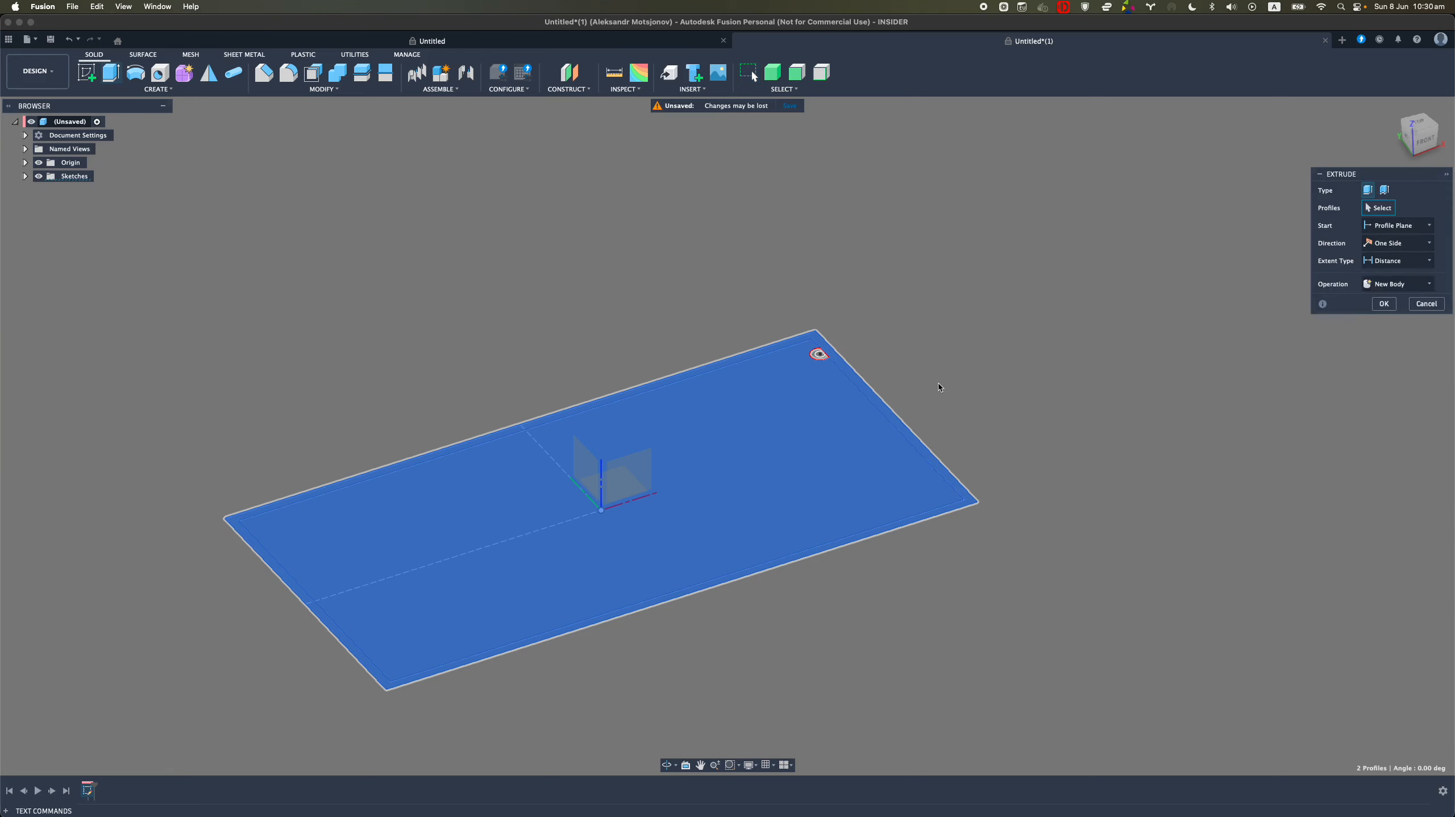
text(2)
key(Return)
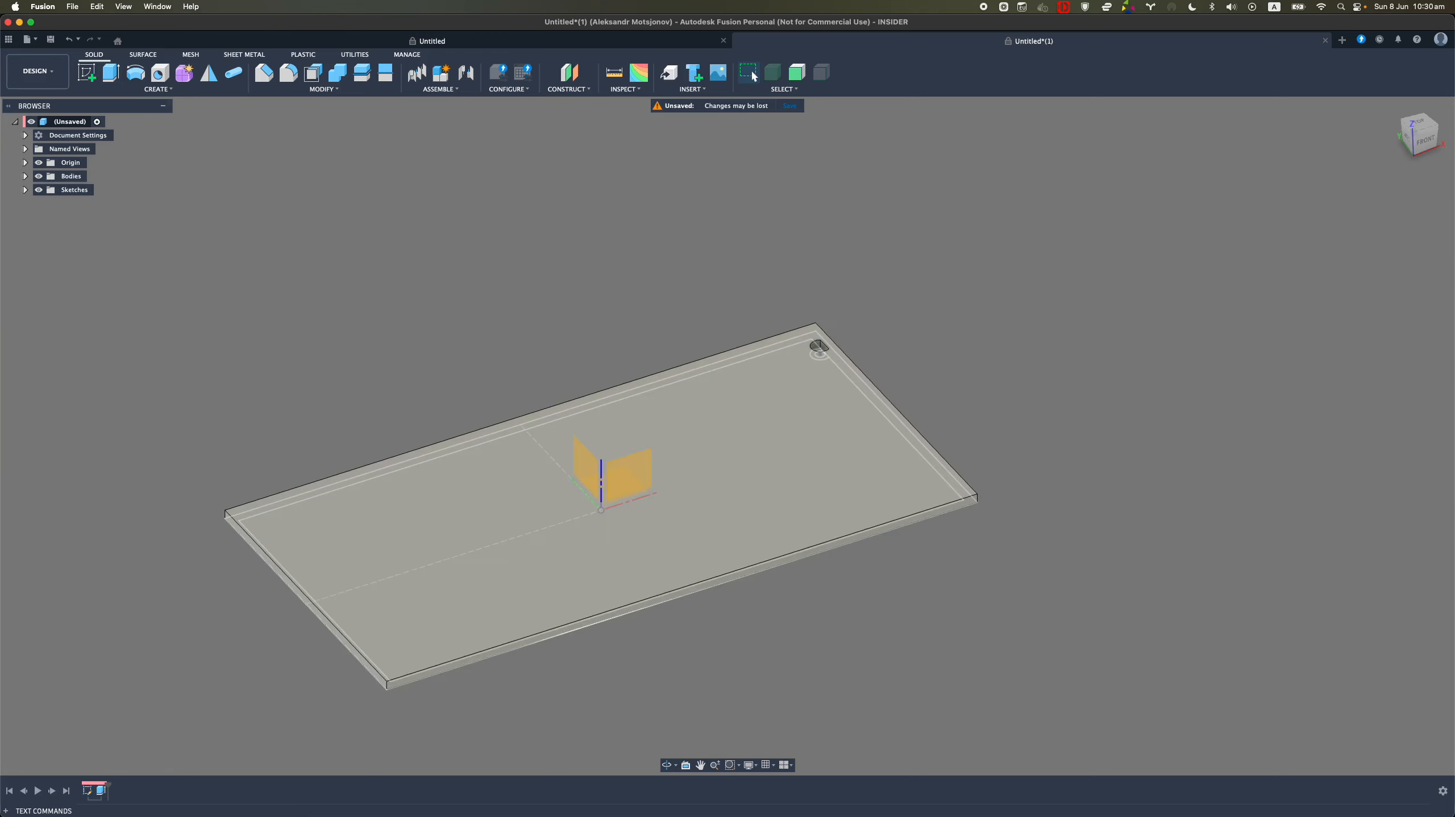
key(super+z)
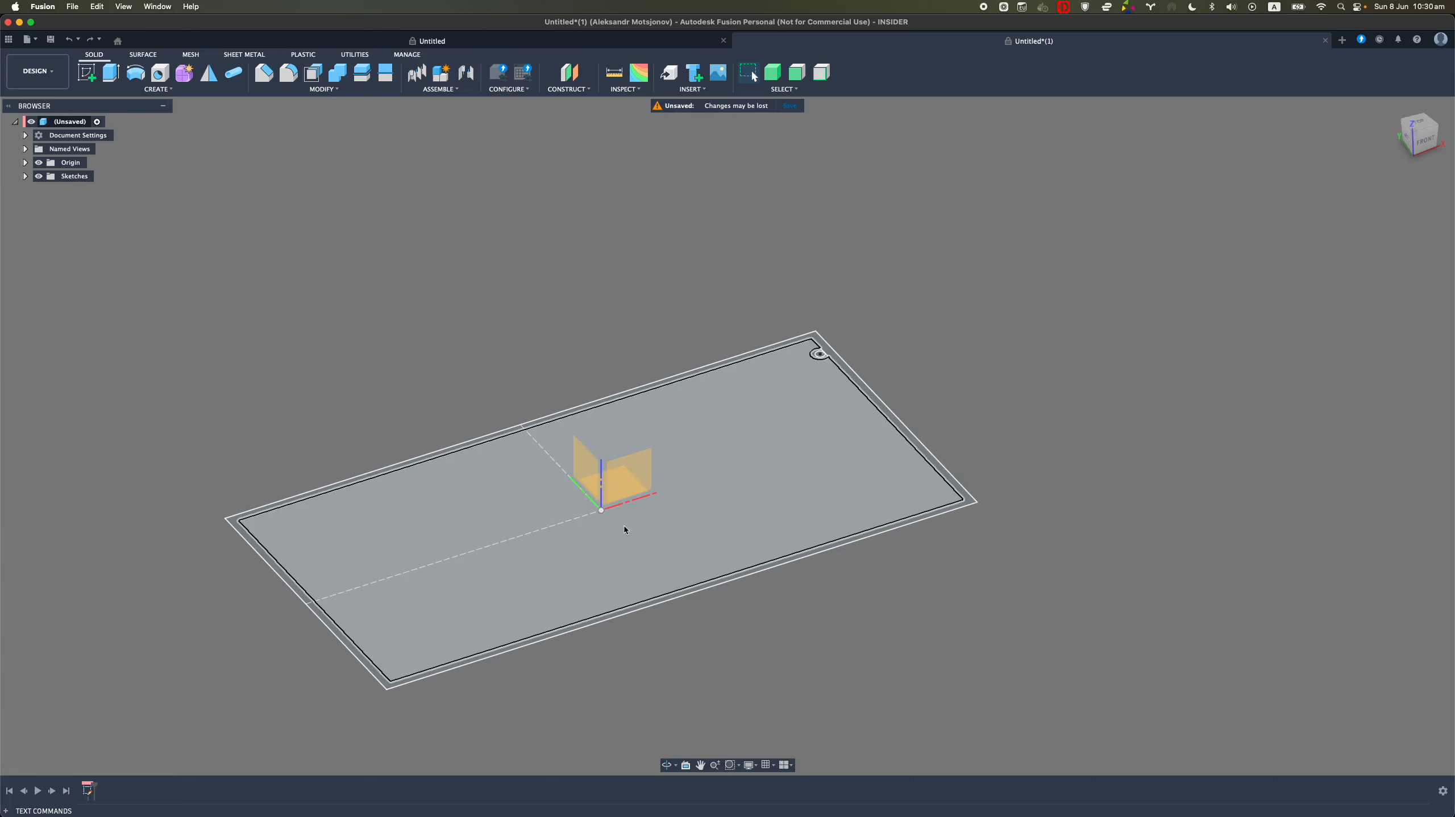
Extrude all four sketch profiles, including the boss ring and its inner circle, 3 mm as a new body for the floor
key(e)
scroll(833, 368, up, 10)
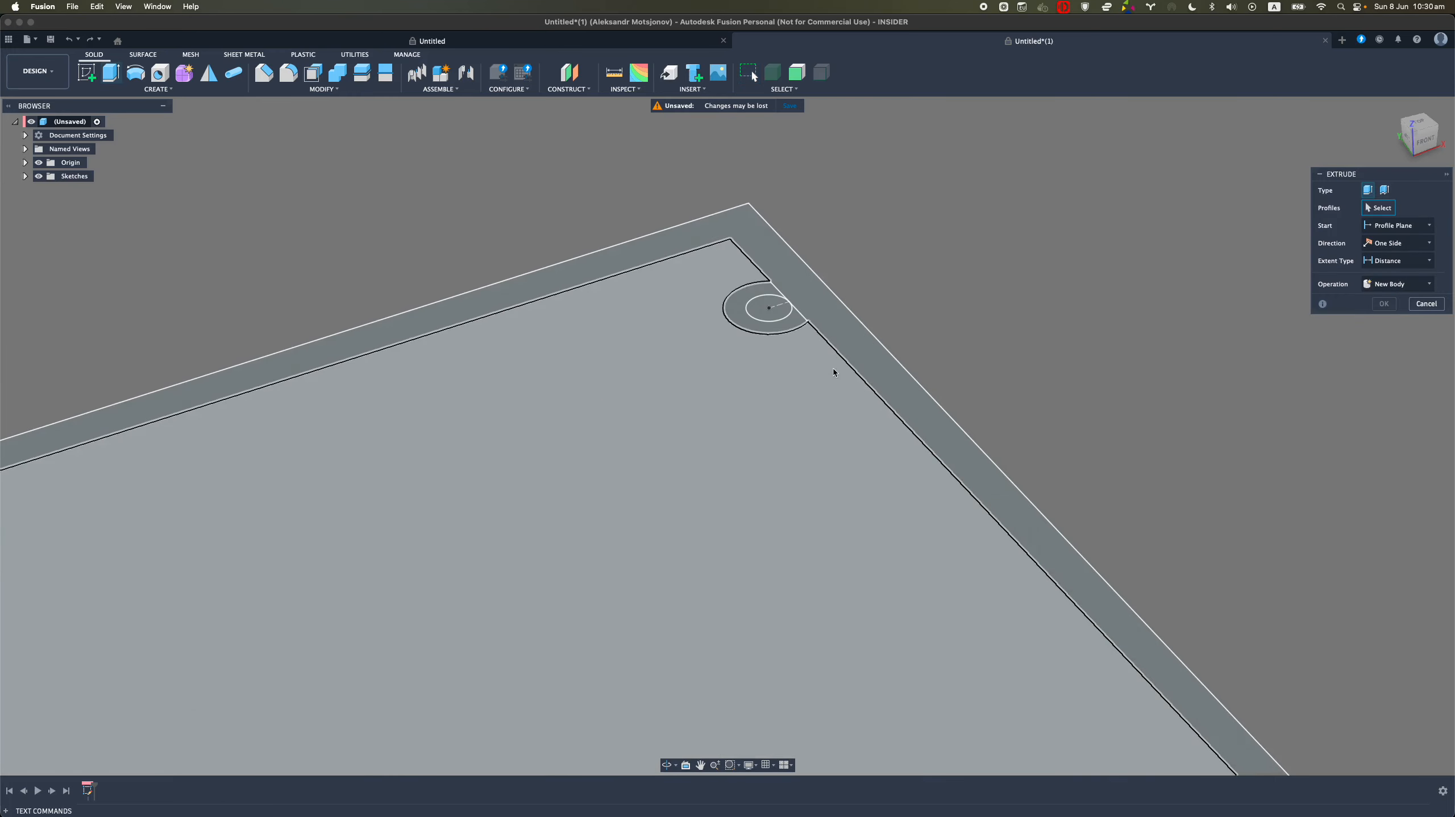
click(831, 370)
click(791, 322)
click(780, 316)
click(815, 321)
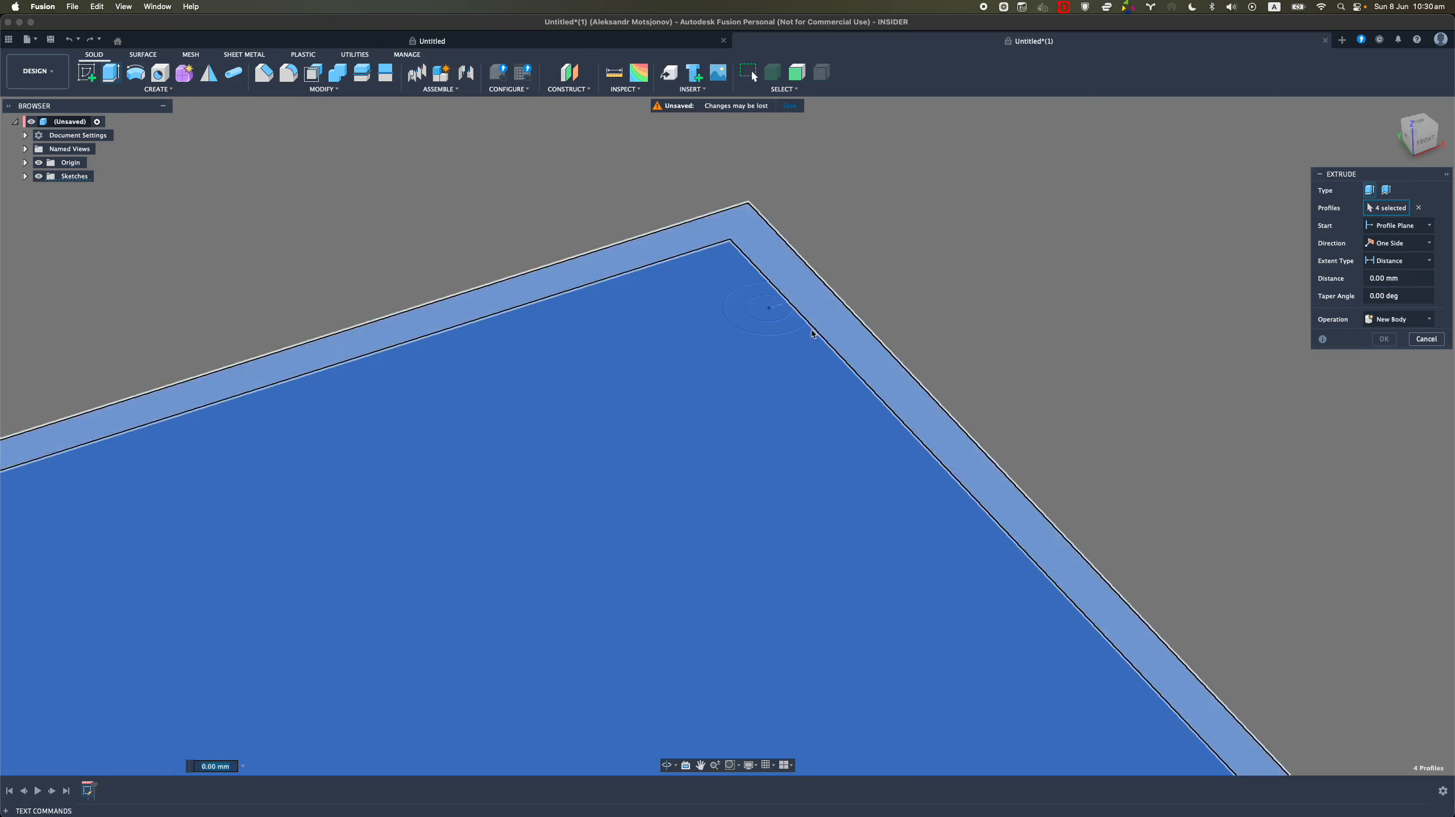
scroll(813, 440, down, 10)
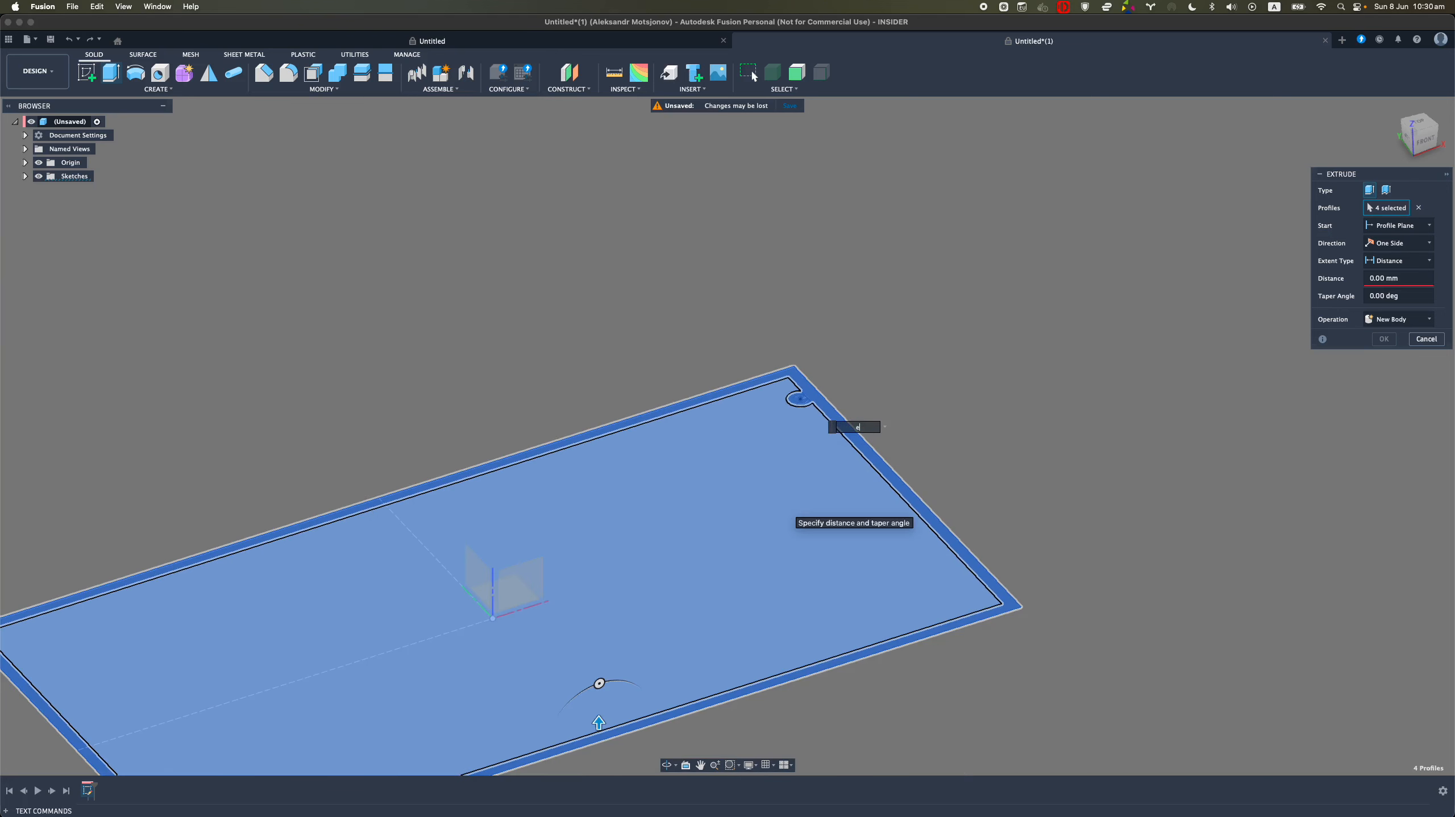
text(3)
key(Return)
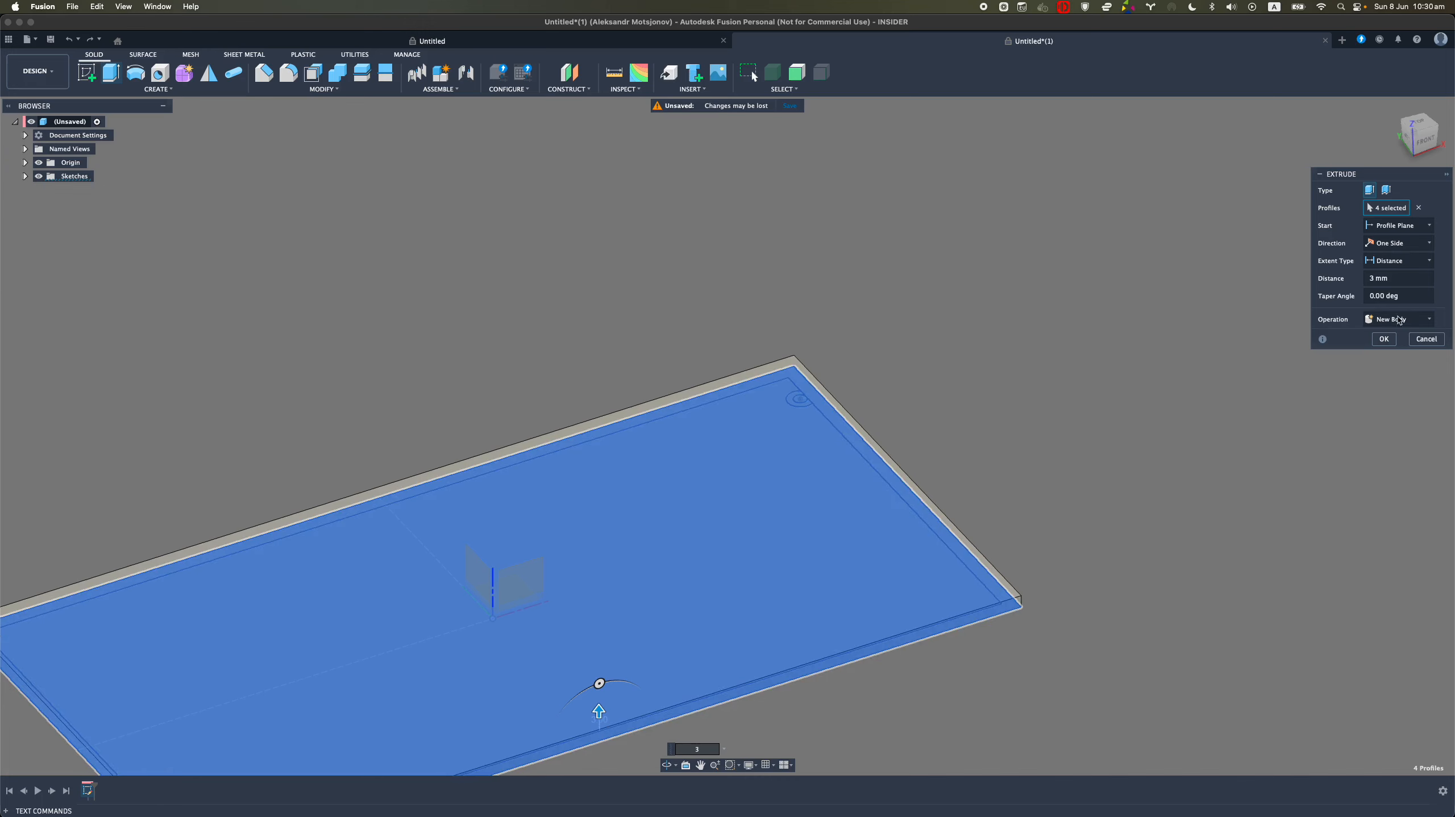
click(1382, 338)
Extrude the outer wall profile 40 mm upward and join it to the floor
shift+middle_drag(822, 406, 751, 288)
key(e)
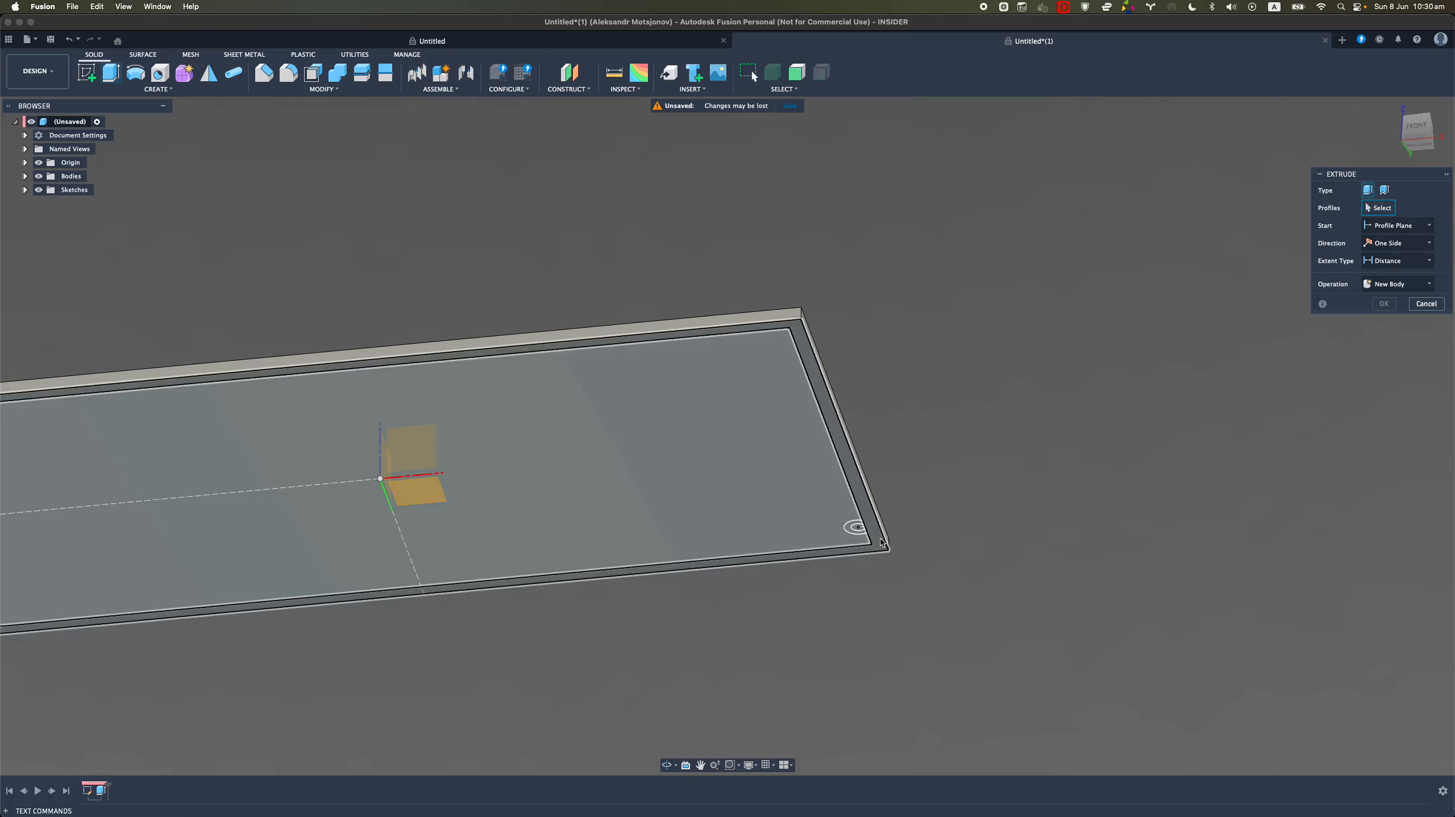
click(884, 542)
scroll(875, 535, up, 5)
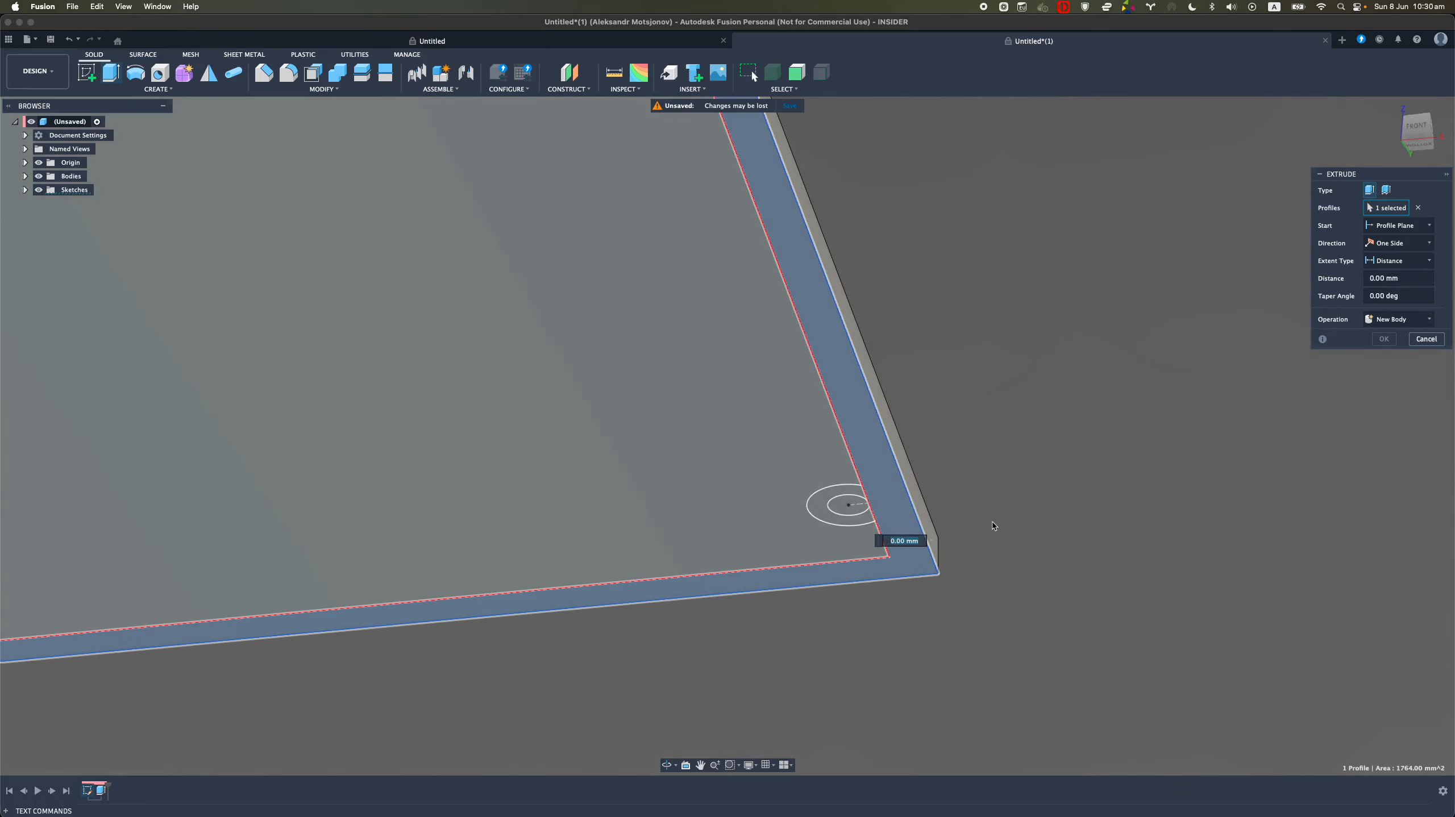
scroll(991, 510, down, 5)
shift+drag(976, 469, 1012, 540)
scroll(1011, 540, down, 5)
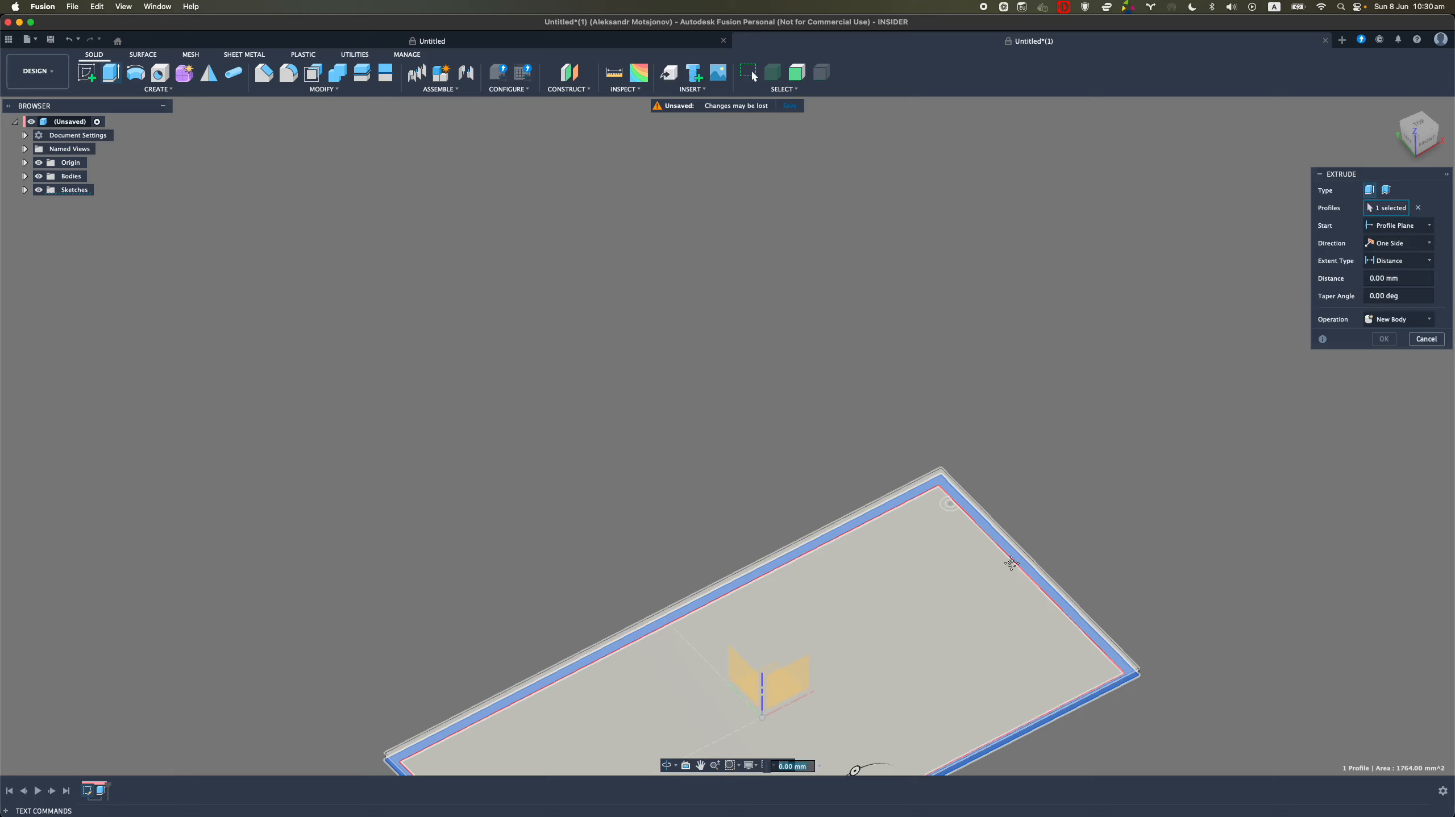
middle_drag(1010, 560, 910, 491)
text(e)
middle_drag(809, 680, 791, 612)
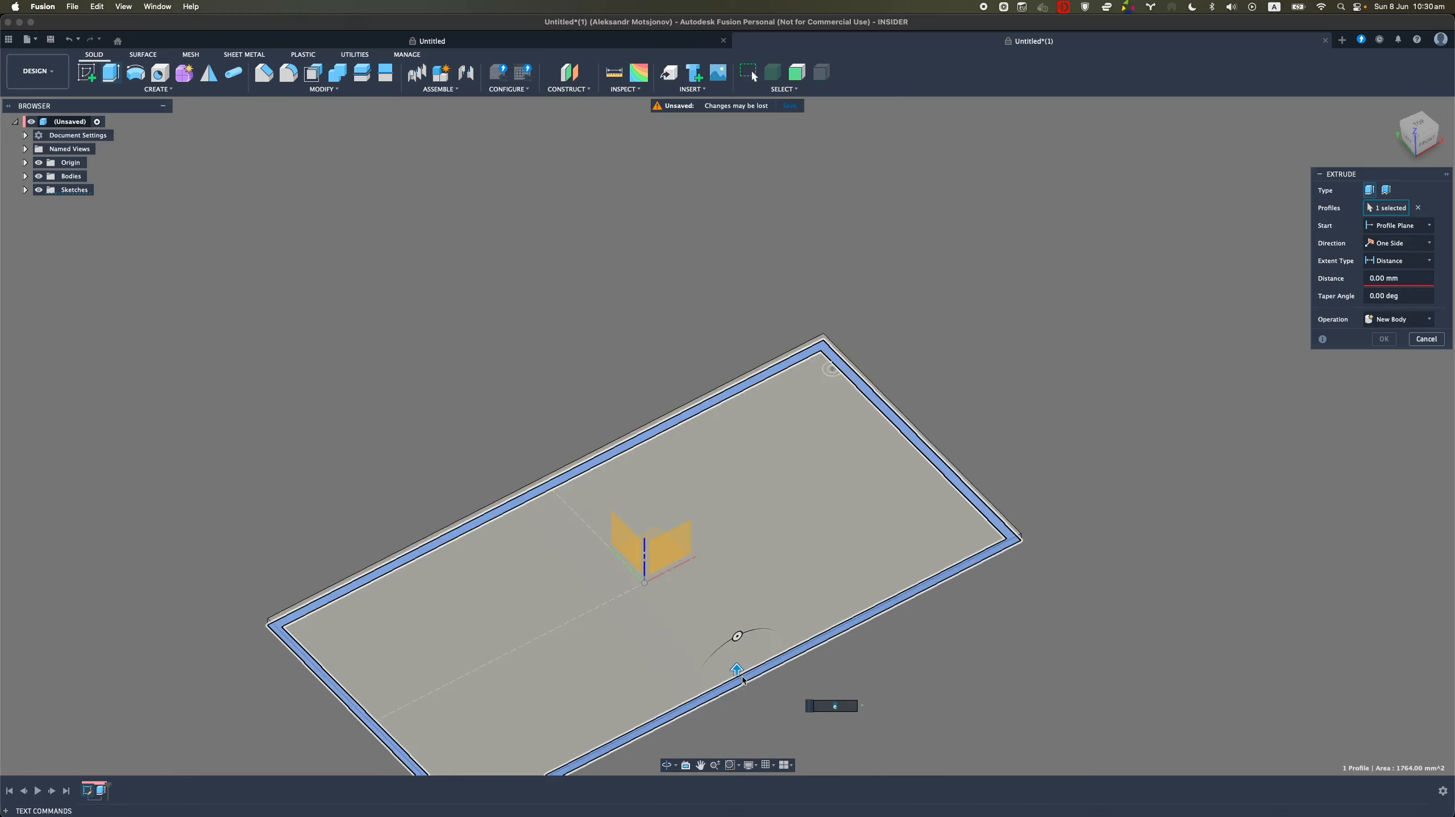
drag(738, 669, 748, 577)
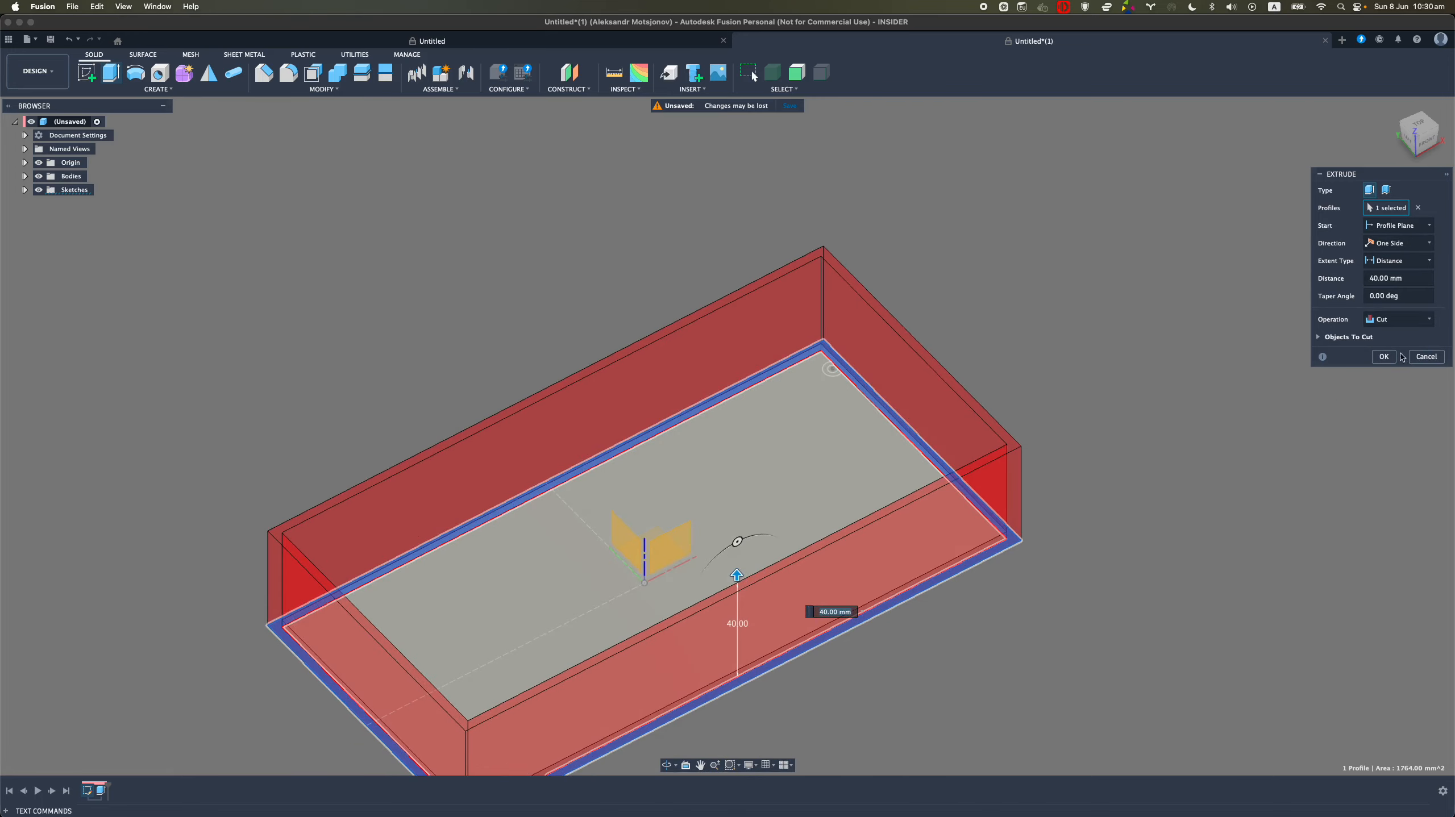
click(1395, 319)
click(1364, 338)
click(1386, 338)
Set up an extrusion of the corner boss ring about 34 mm upward with the Join operation
shift+middle_drag(980, 499, 851, 334)
scroll(1013, 581, up, 10)
mouse_move(1013, 544)
middle_down()
mouse_move(1004, 483)
mouse_move(1037, 404)
middle_up()
scroll(1006, 482, down, 5)
key(e)
click(959, 537)
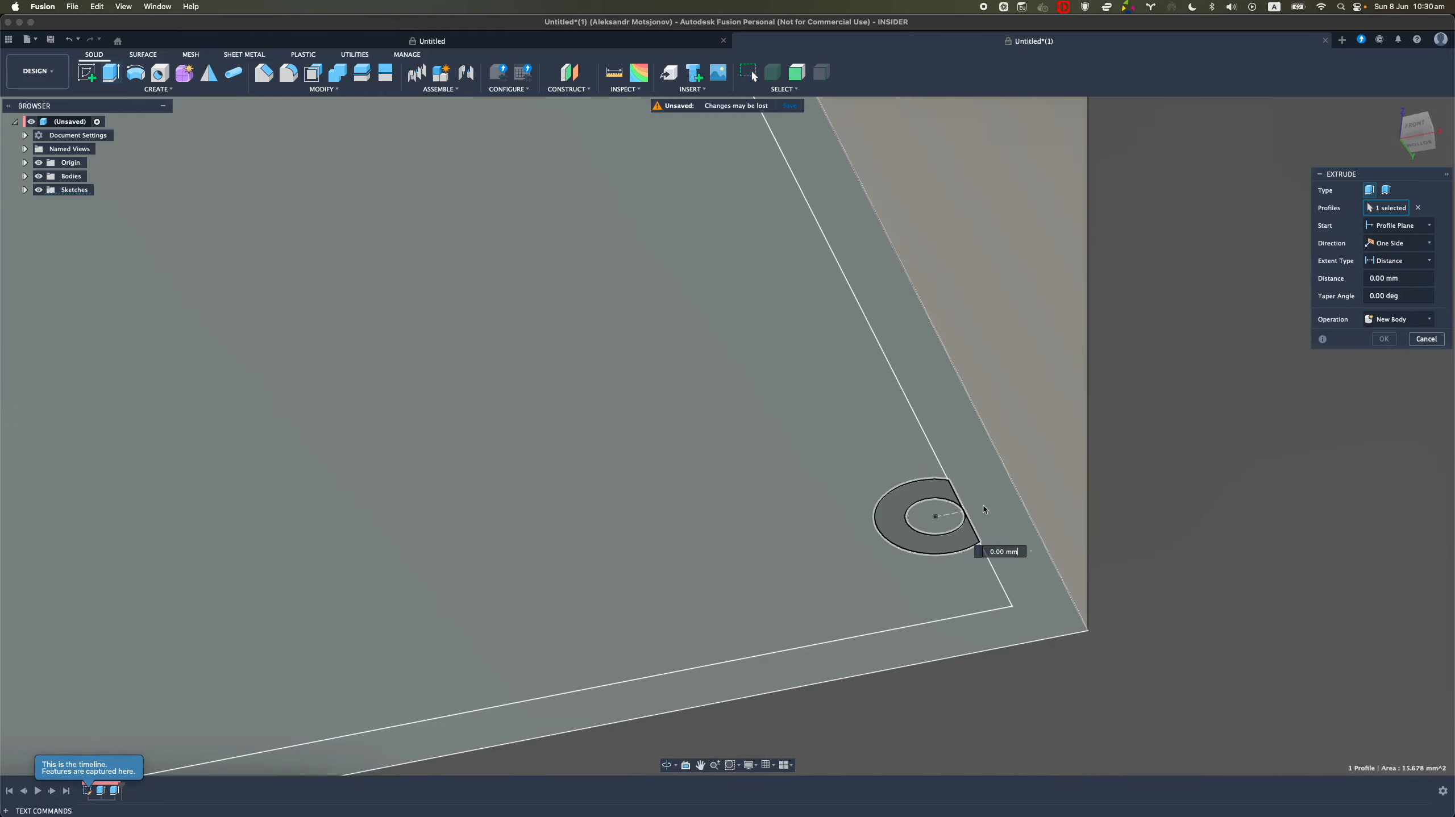
scroll(984, 509, down, 8)
shift+middle_drag(984, 509, 940, 433)
scroll(961, 386, up, 10)
text(e)
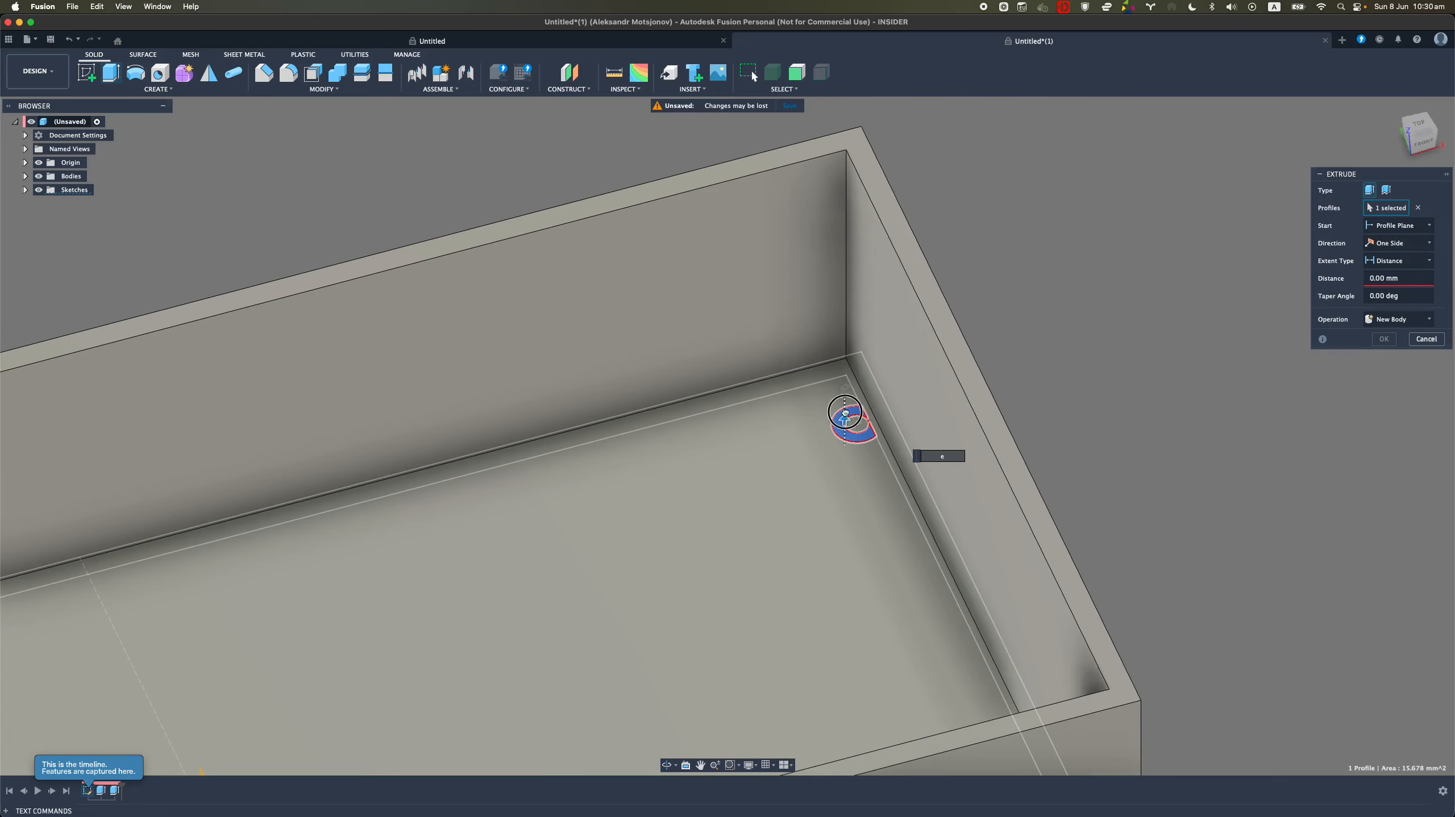
drag(845, 413, 845, 194)
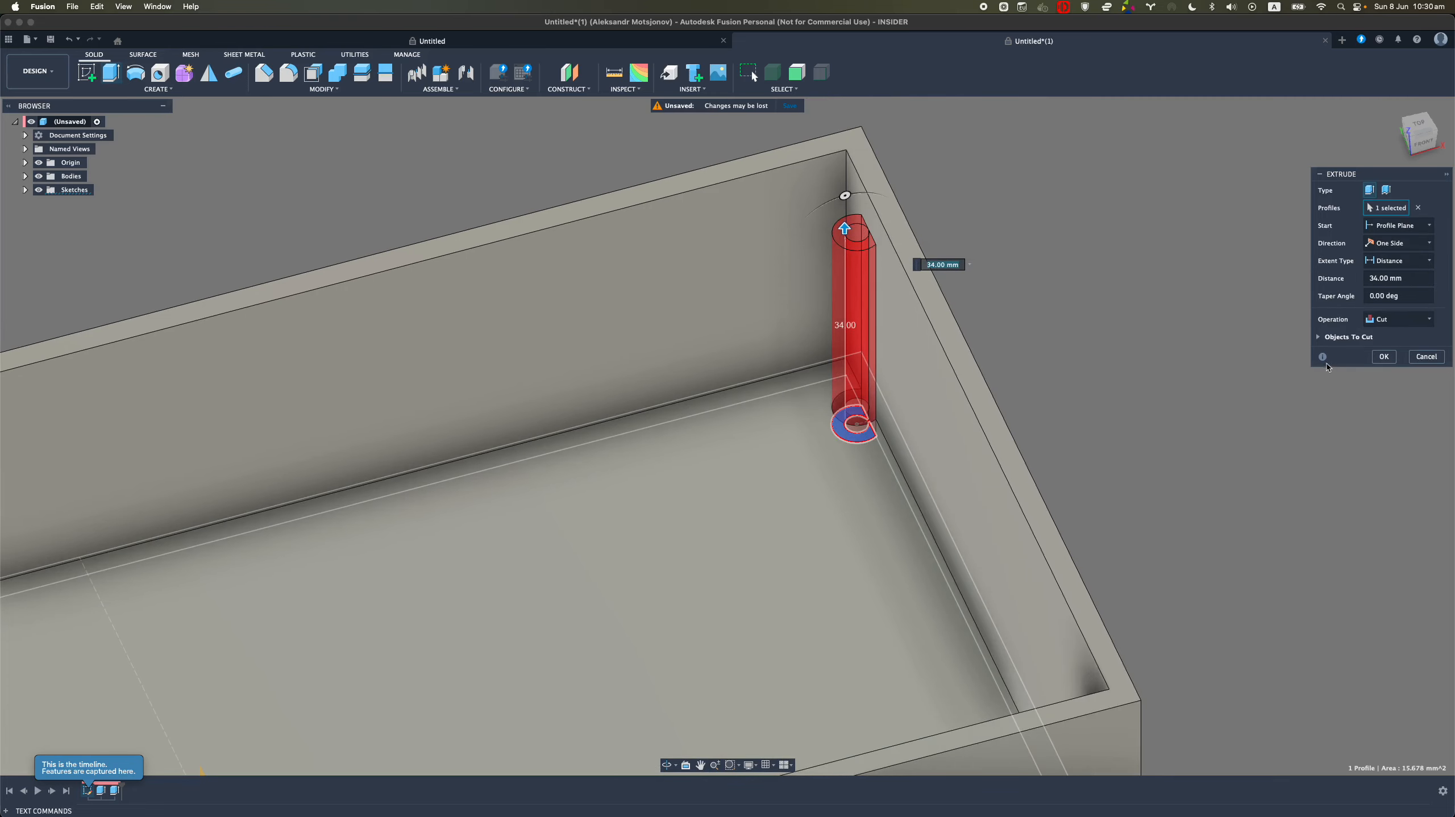
click(1398, 318)
click(1390, 333)
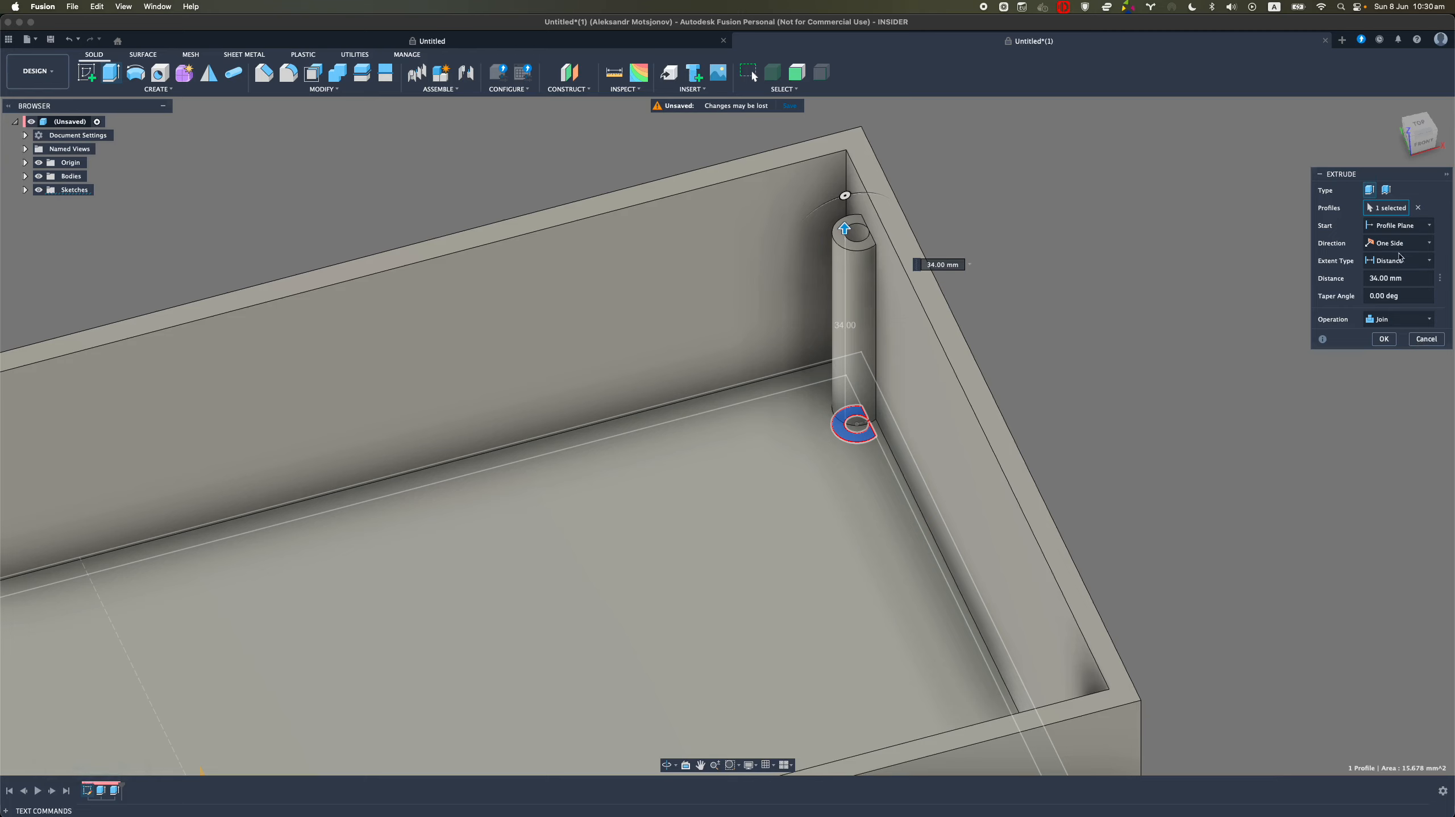
Add the boss's inner circle to the extrusion profiles so that the post is solid
shift+middle_drag(1163, 367, 960, 524)
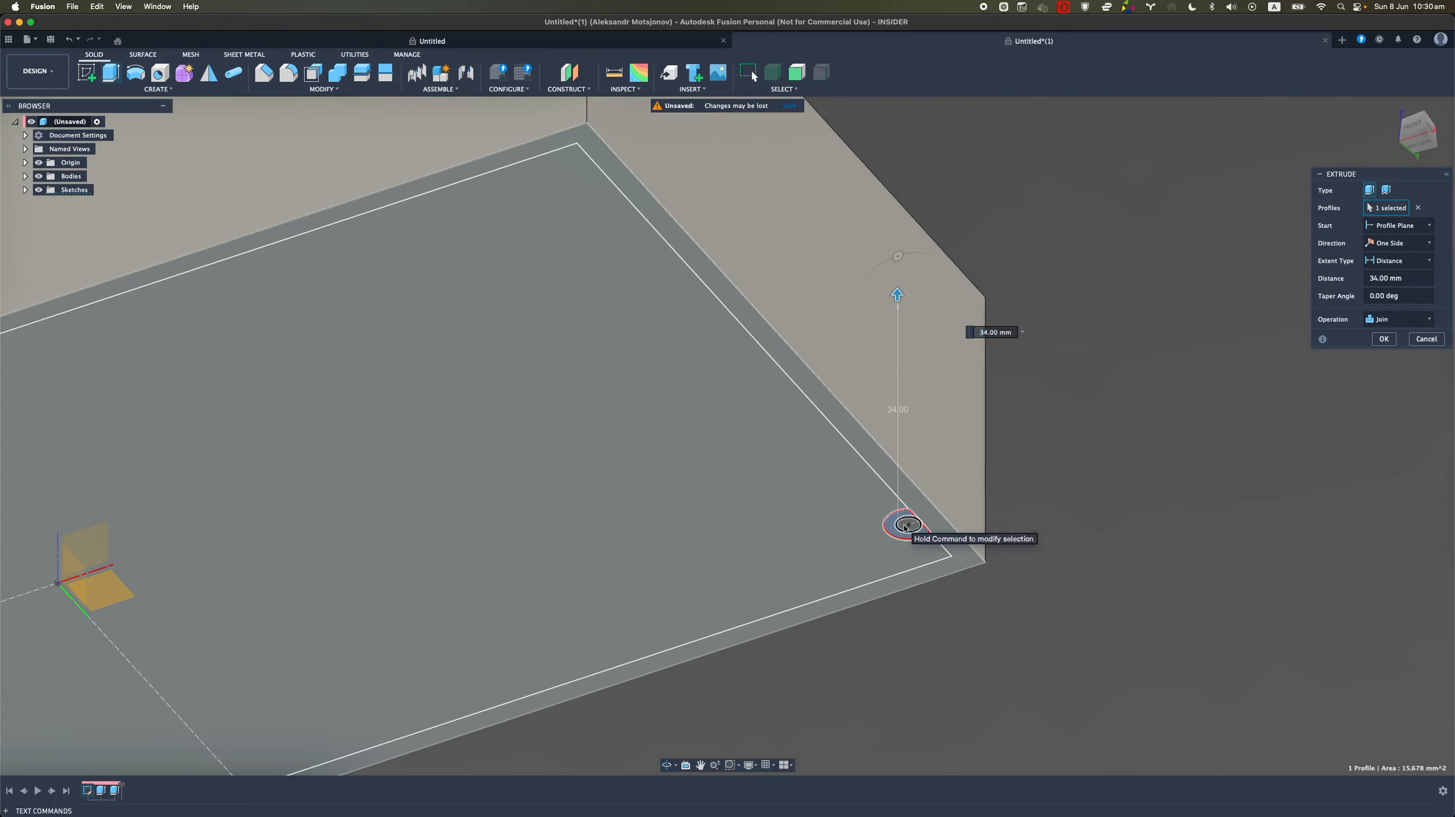
click(905, 525)
shift+middle_drag(942, 444, 964, 469)
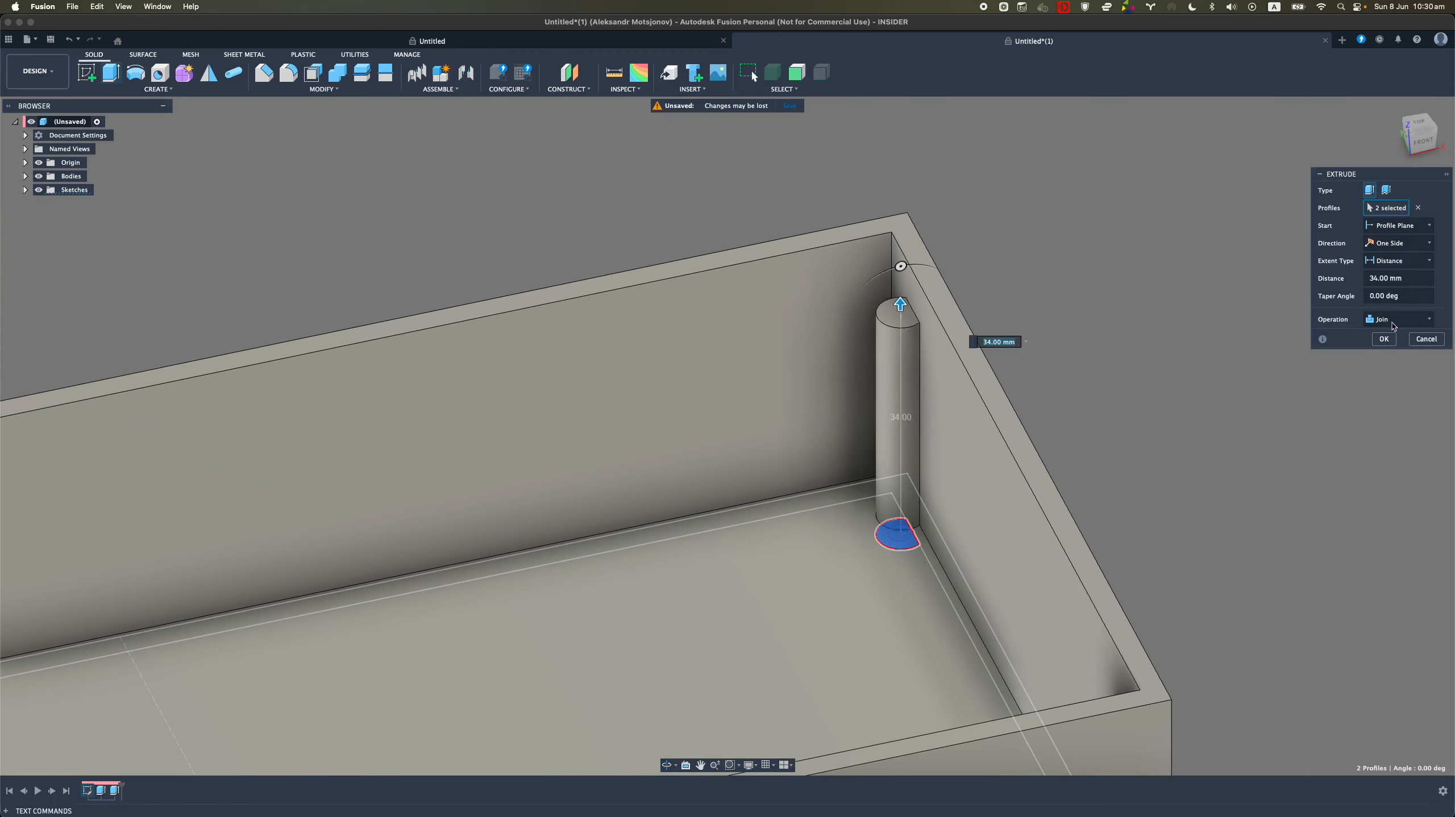
click(1401, 225)
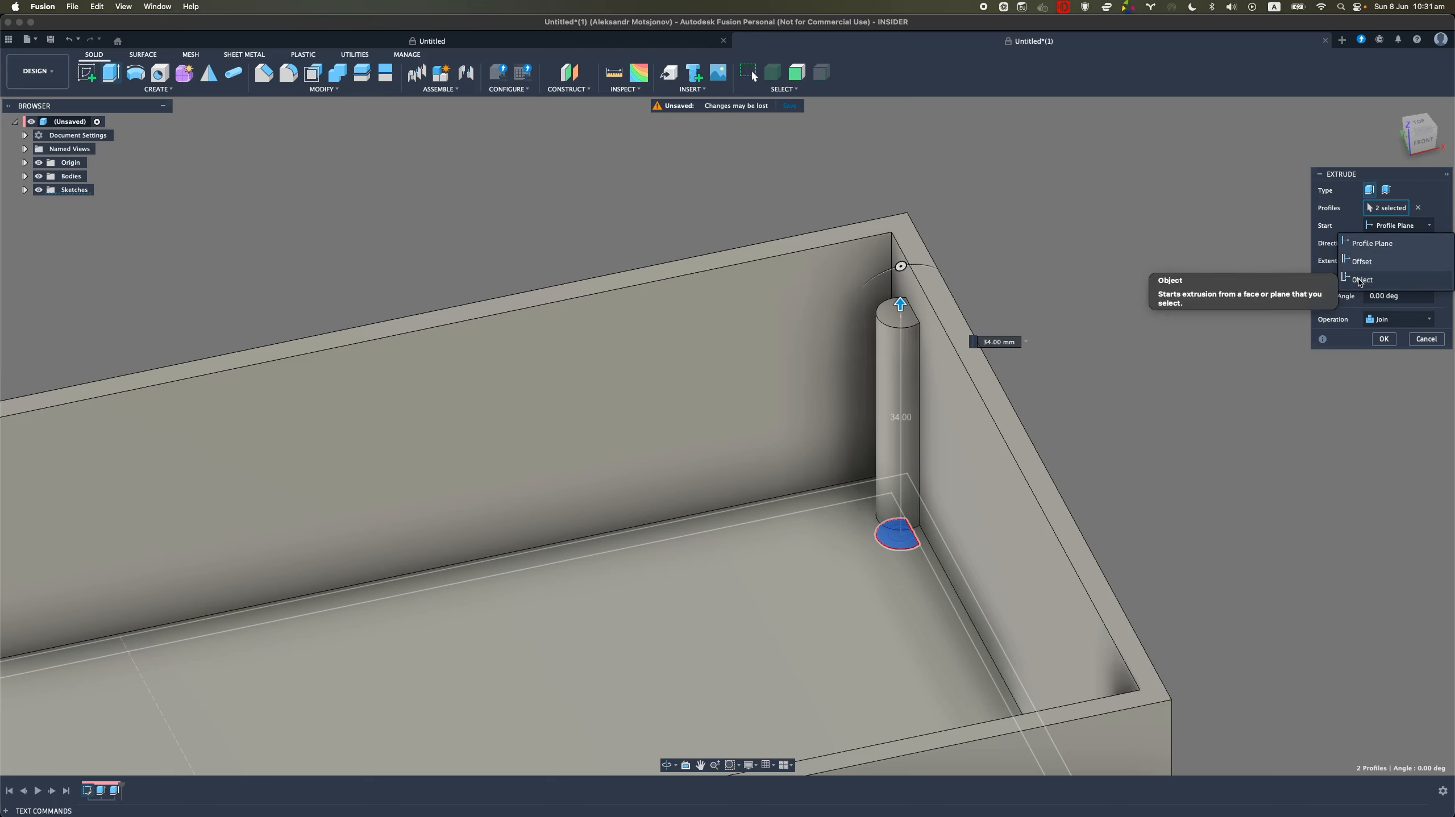
click(1375, 279)
click(1396, 226)
click(1385, 243)
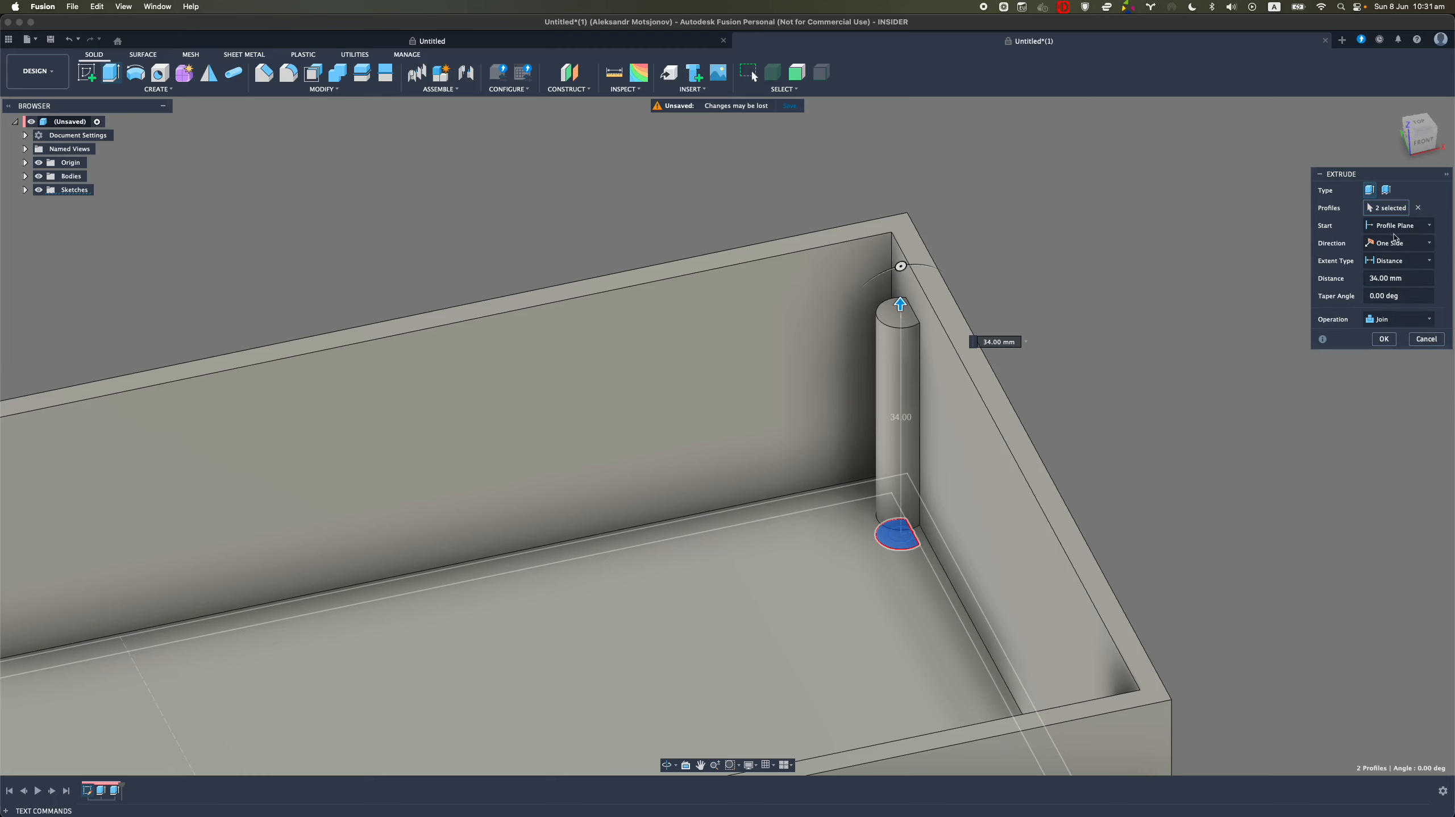
Extend the boss extrusion to the top face of the box walls using the To Object extent, and complete it
click(1397, 261)
click(1393, 295)
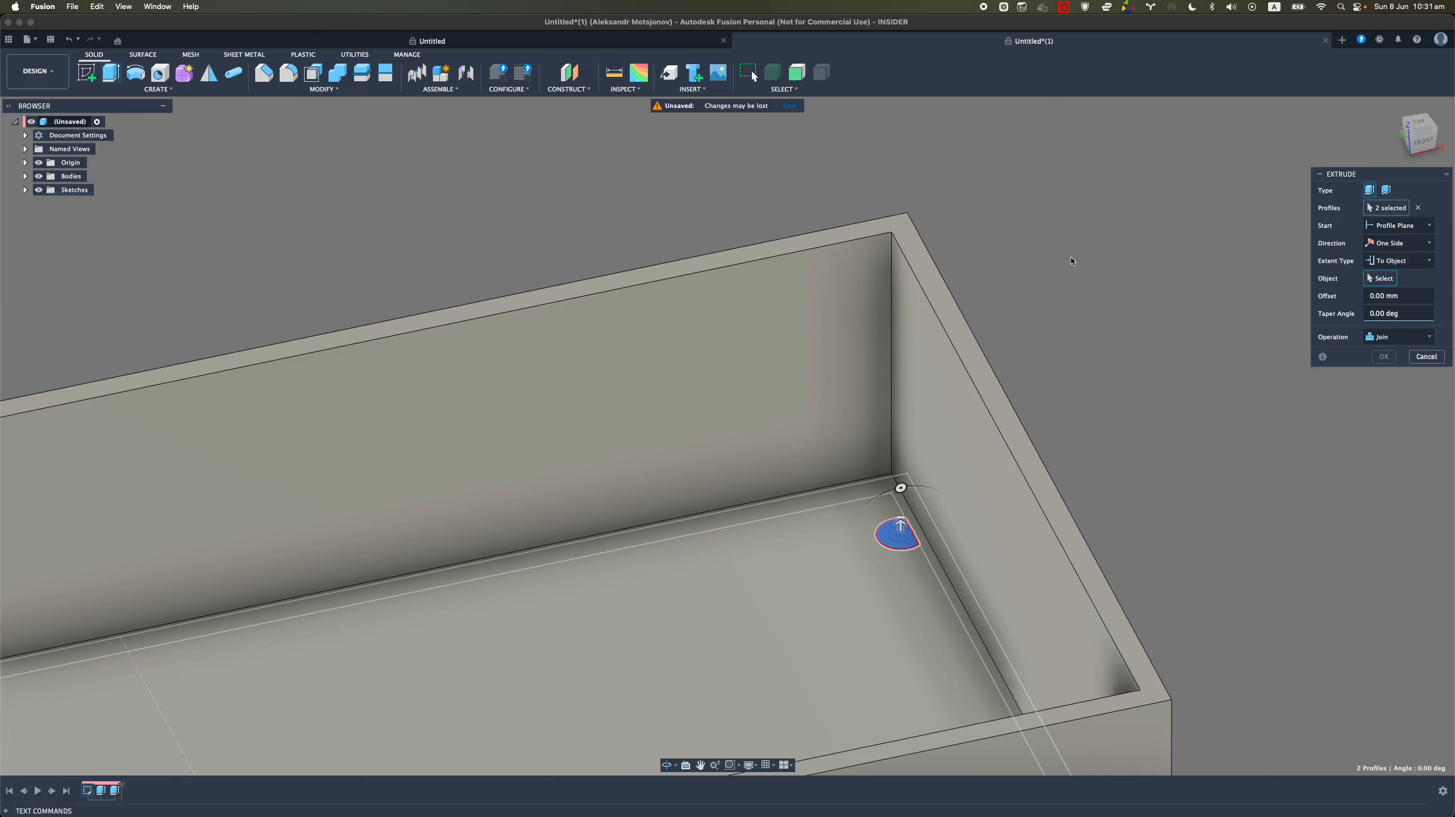
click(939, 273)
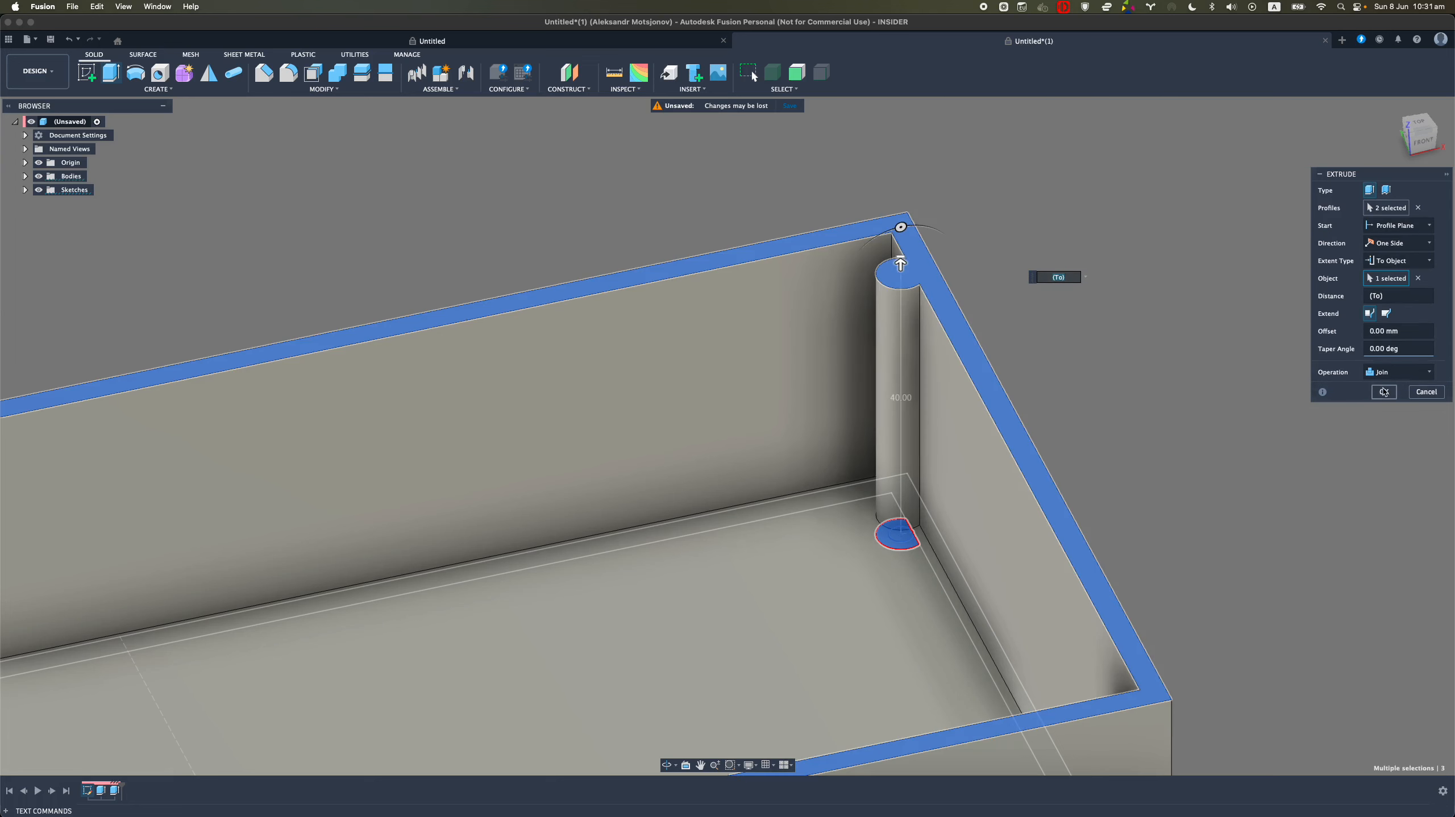
click(1384, 393)
Cut the boss's full profile 3 mm downward, starting the extrusion from the walls' top face
middle_drag(983, 421, 952, 496)
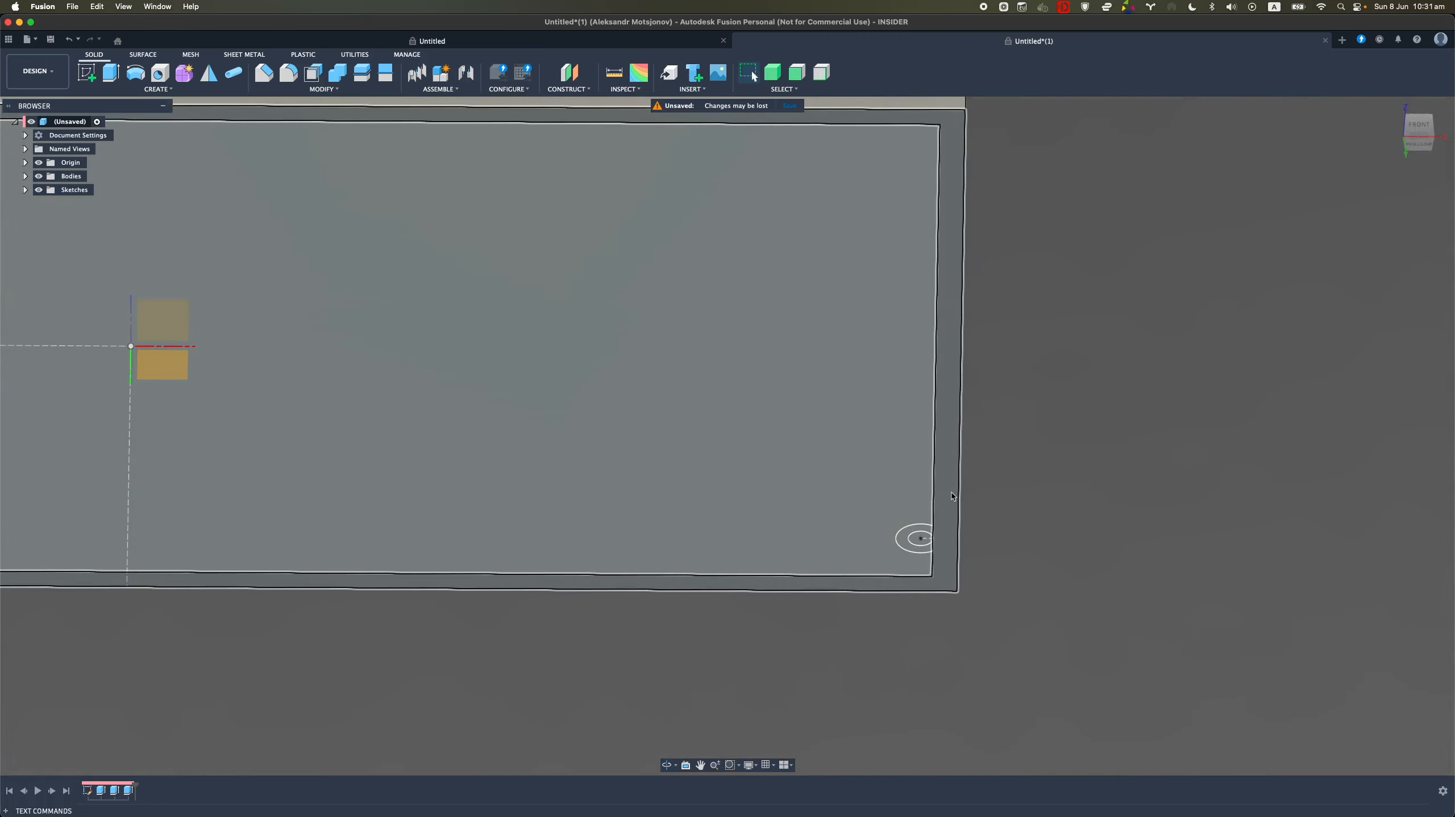
key(e)
click(918, 538)
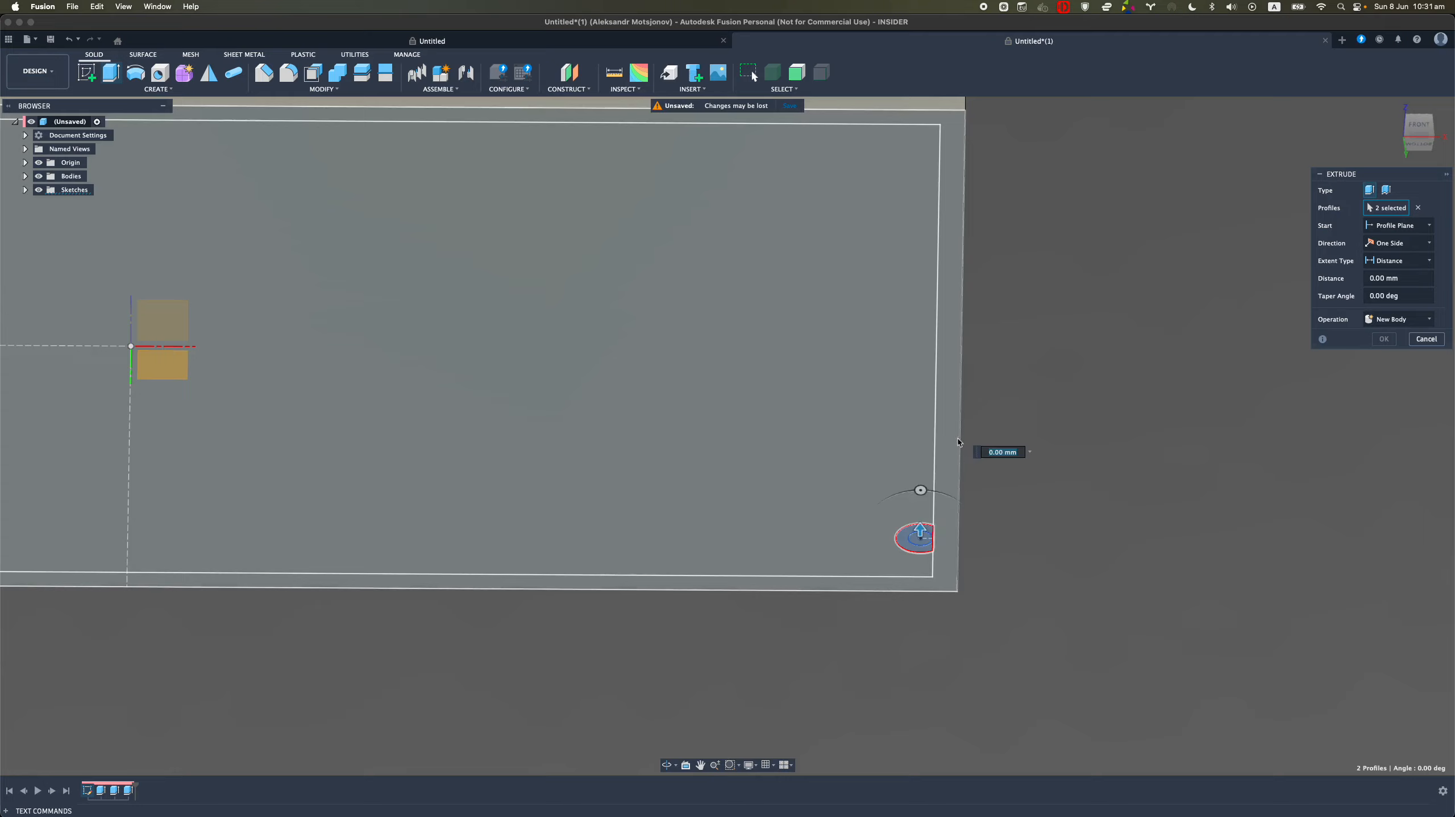
shift+middle_drag(959, 442, 939, 549)
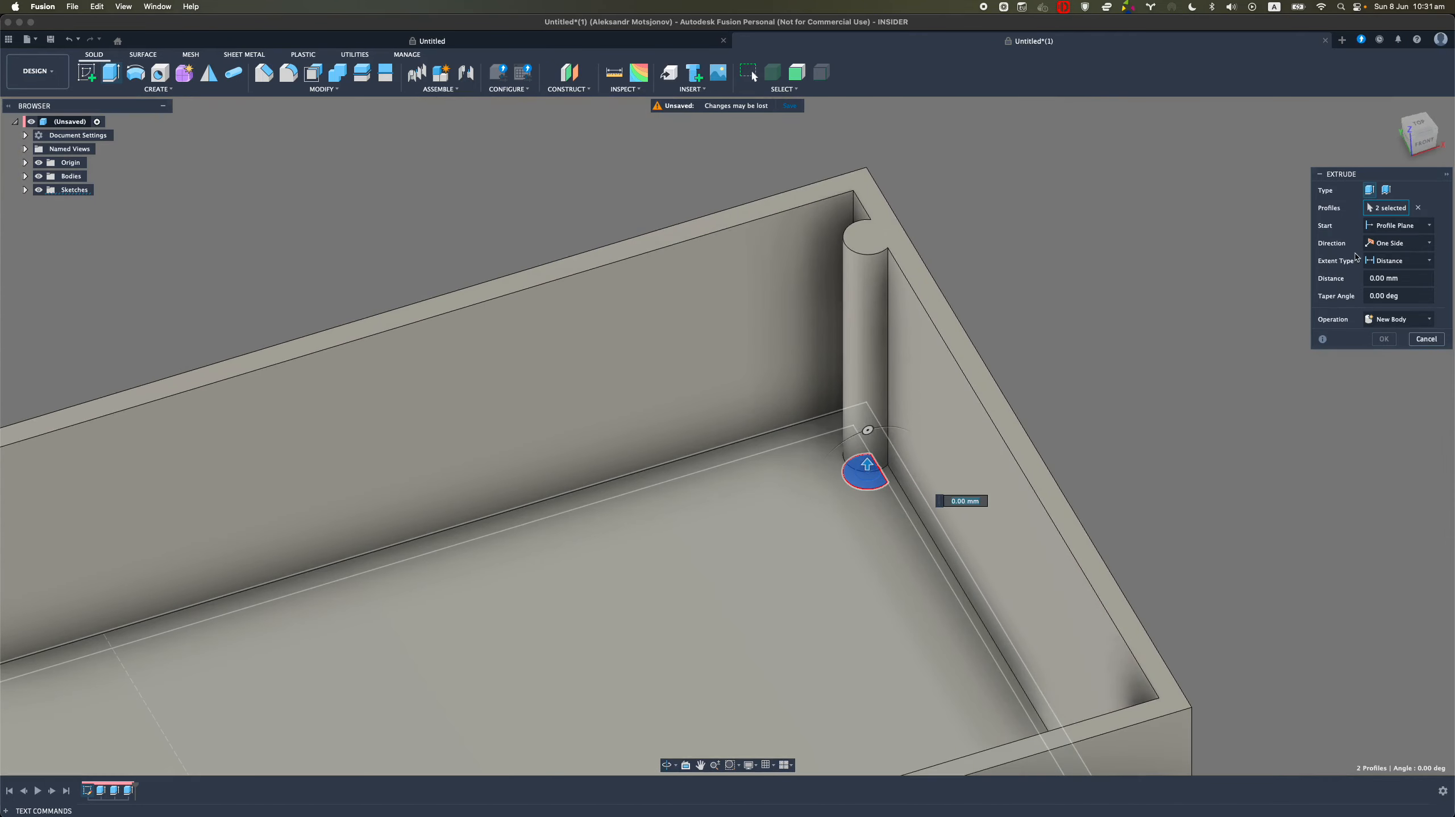
click(1398, 226)
click(1391, 274)
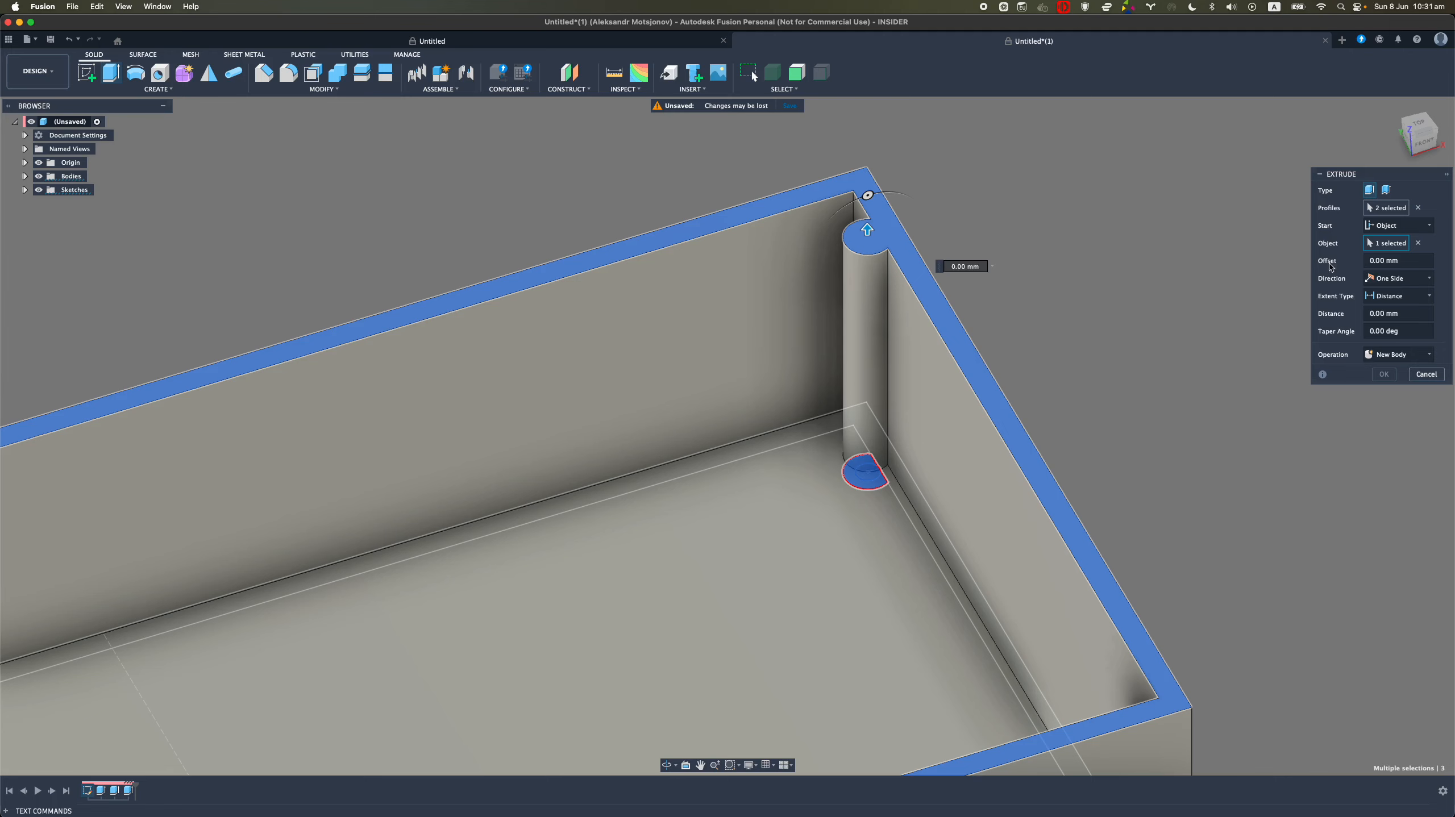
drag(868, 230, 866, 252)
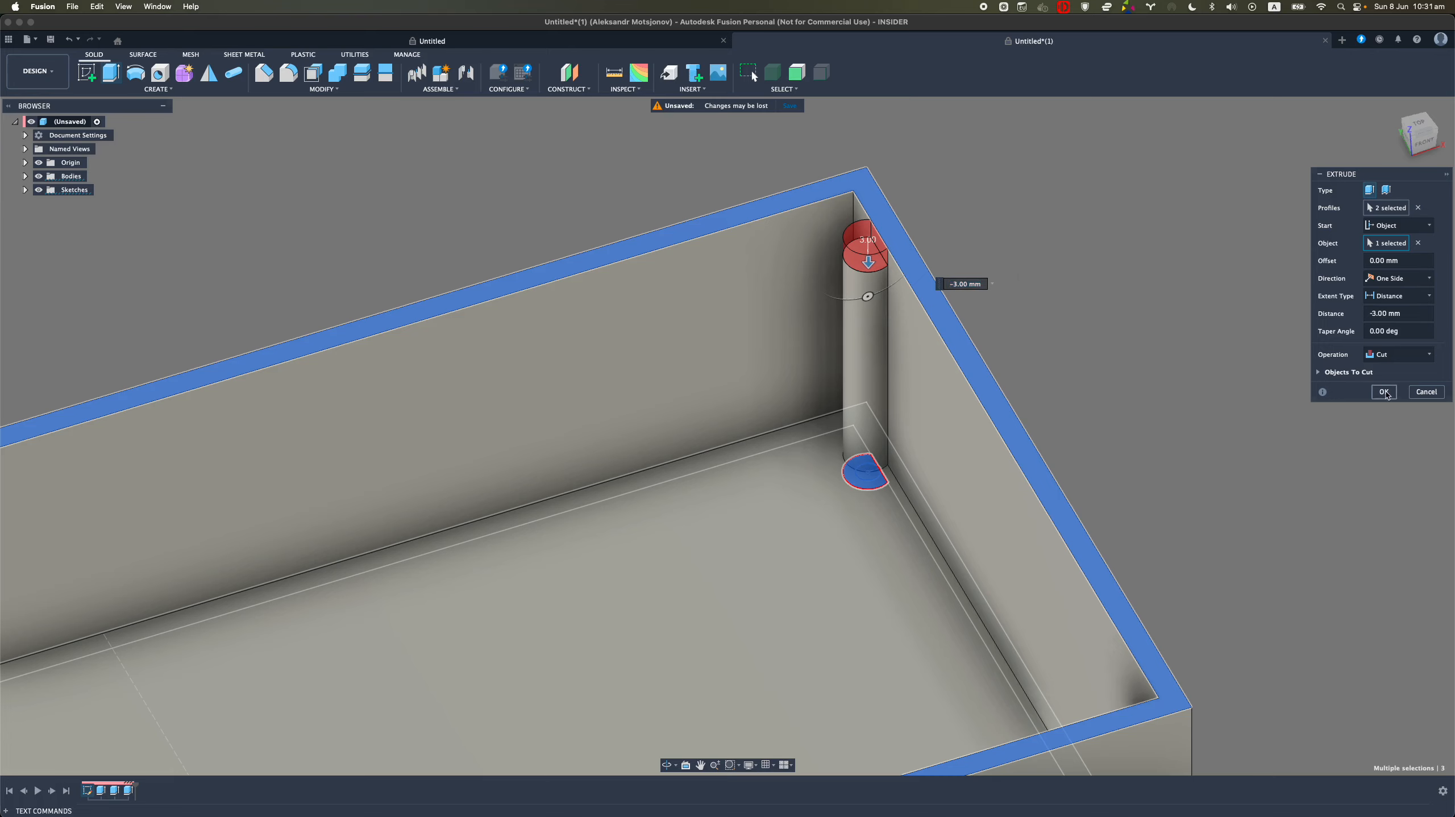
click(1383, 393)
Cut the boss's inner circle 6 mm deep as a screw hole, starting from the boss's top face
middle_drag(909, 463, 897, 350)
key(e)
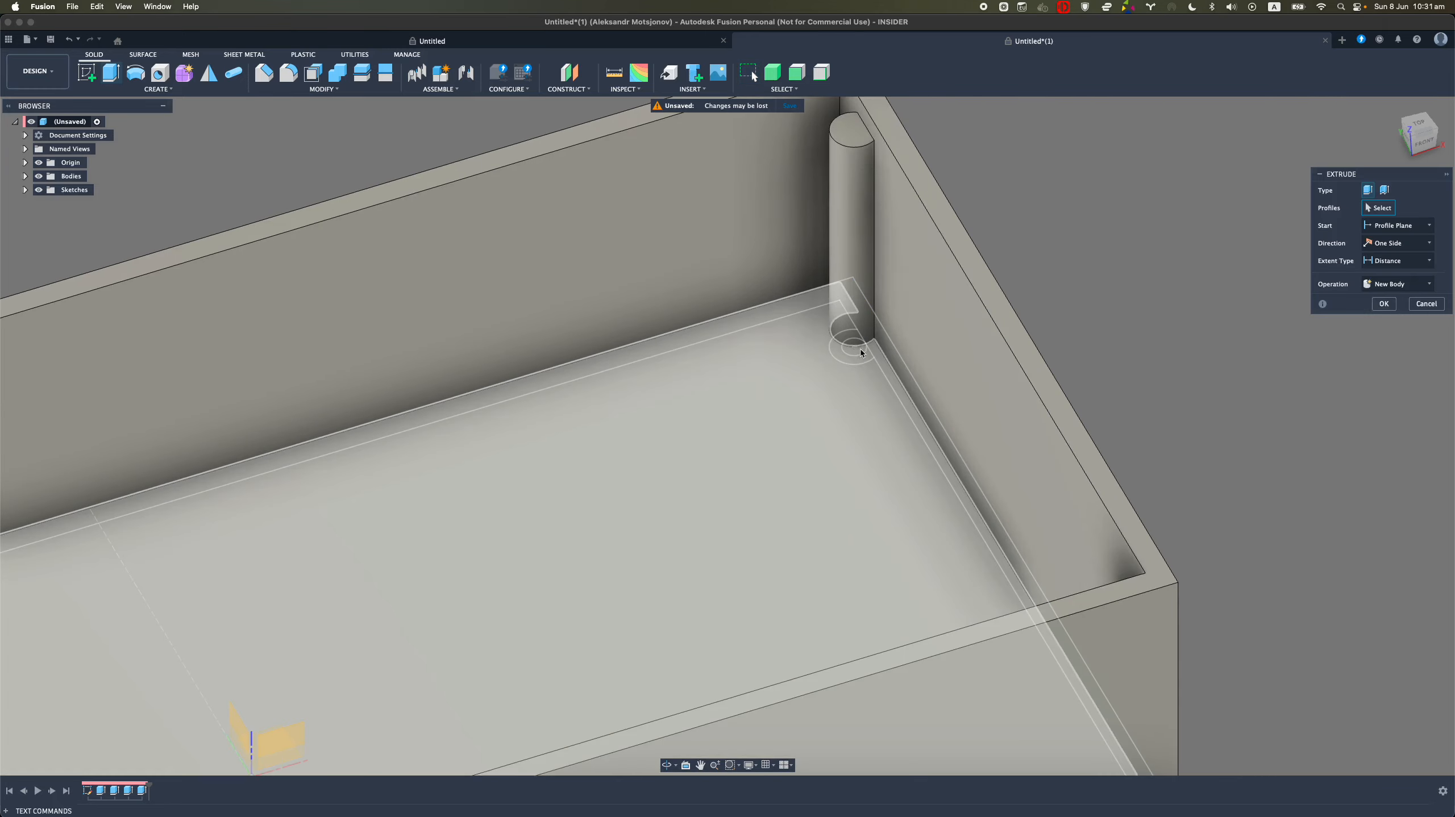
click(851, 350)
click(864, 380)
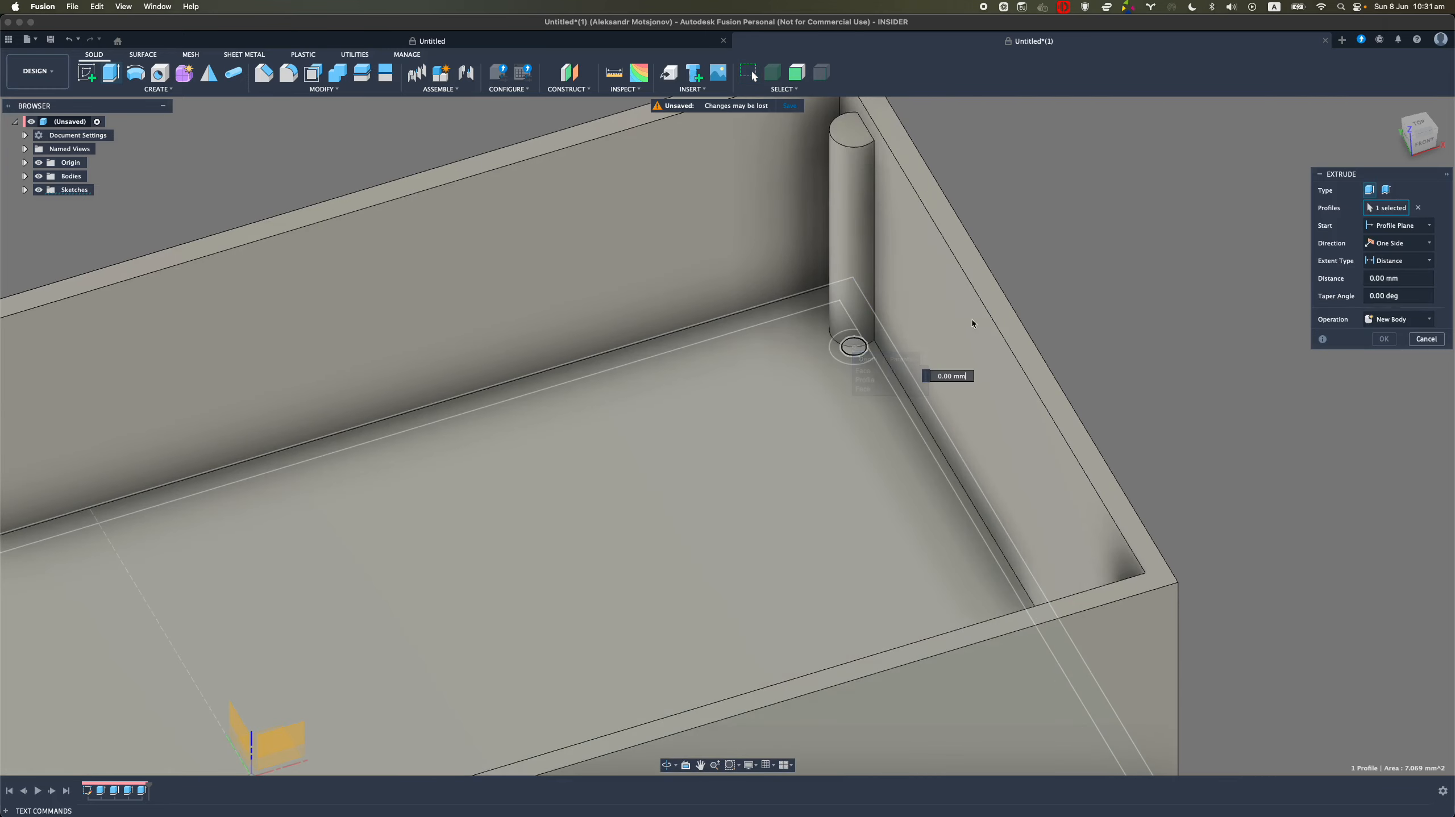
middle_drag(1048, 240, 1052, 331)
click(1403, 226)
click(1392, 278)
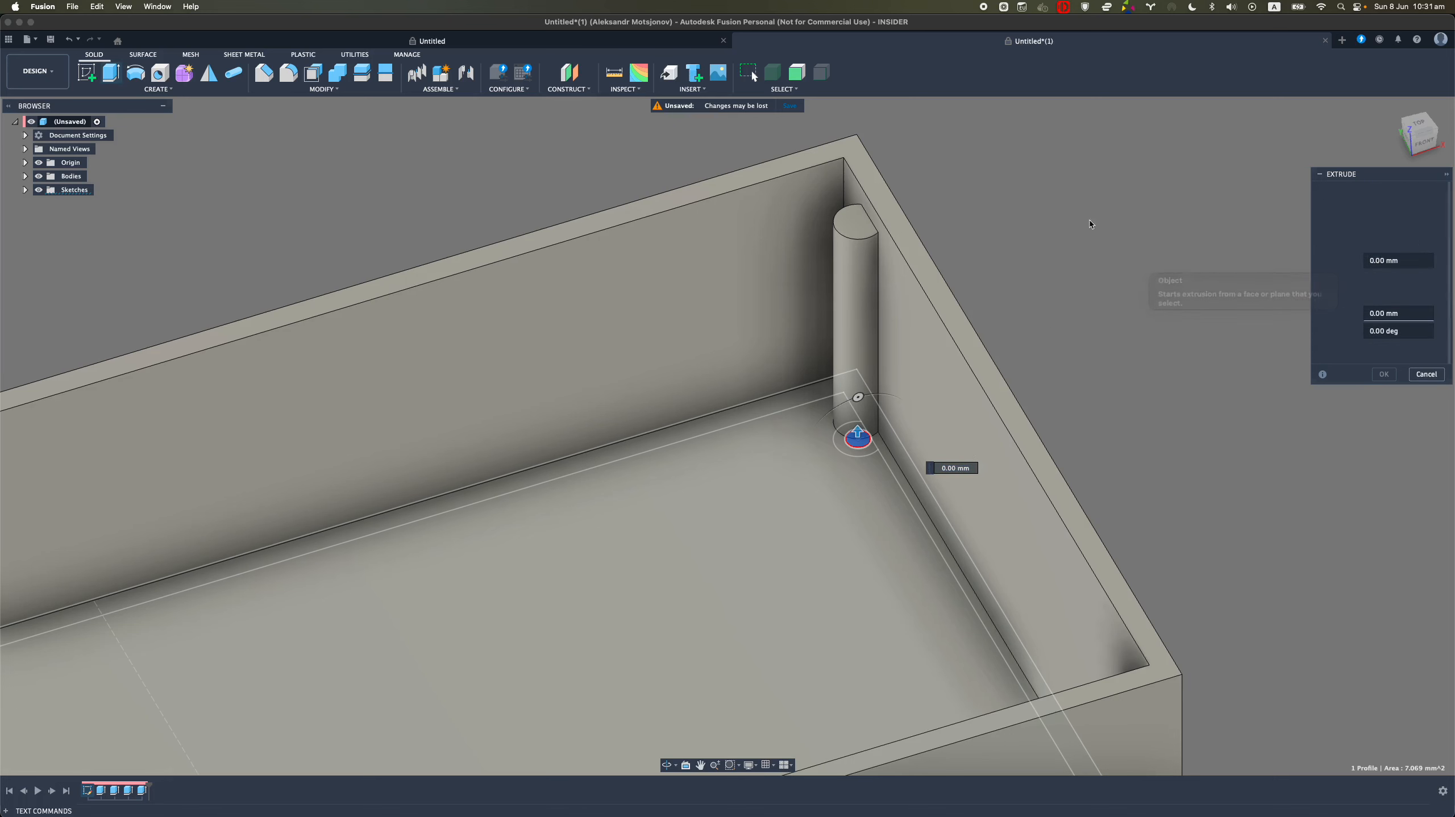
click(856, 222)
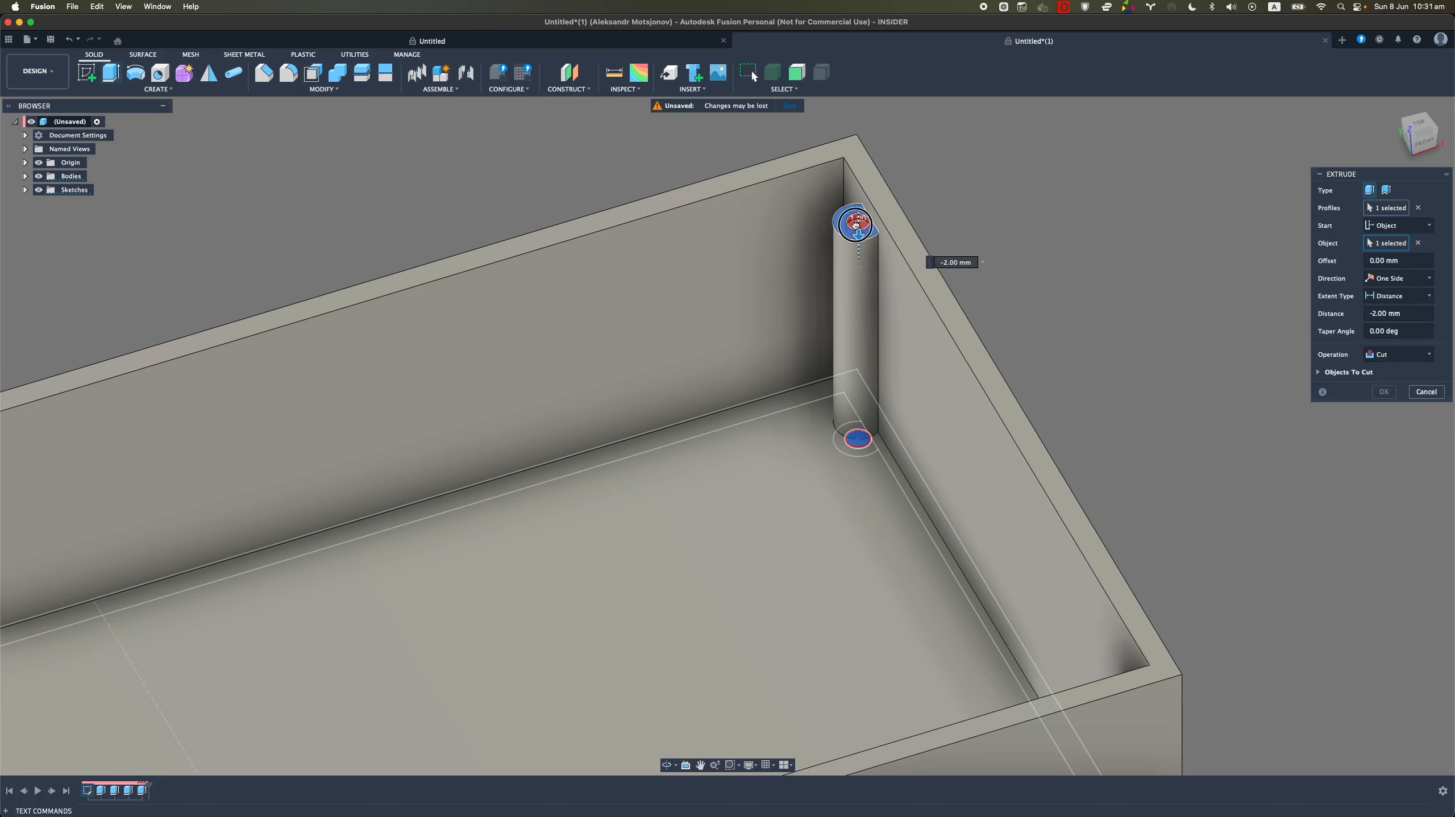
drag(856, 225, 859, 265)
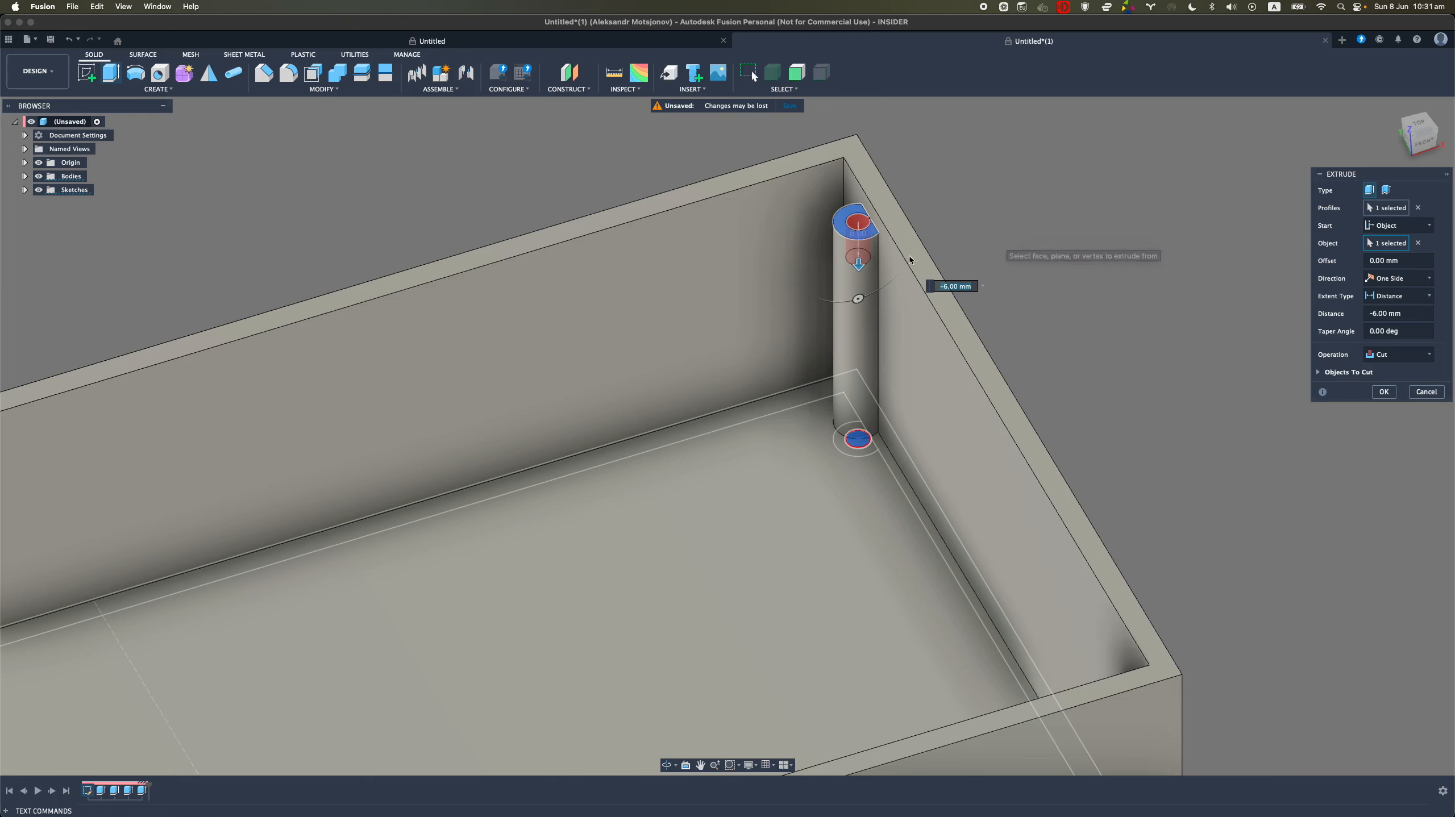
click(1383, 392)
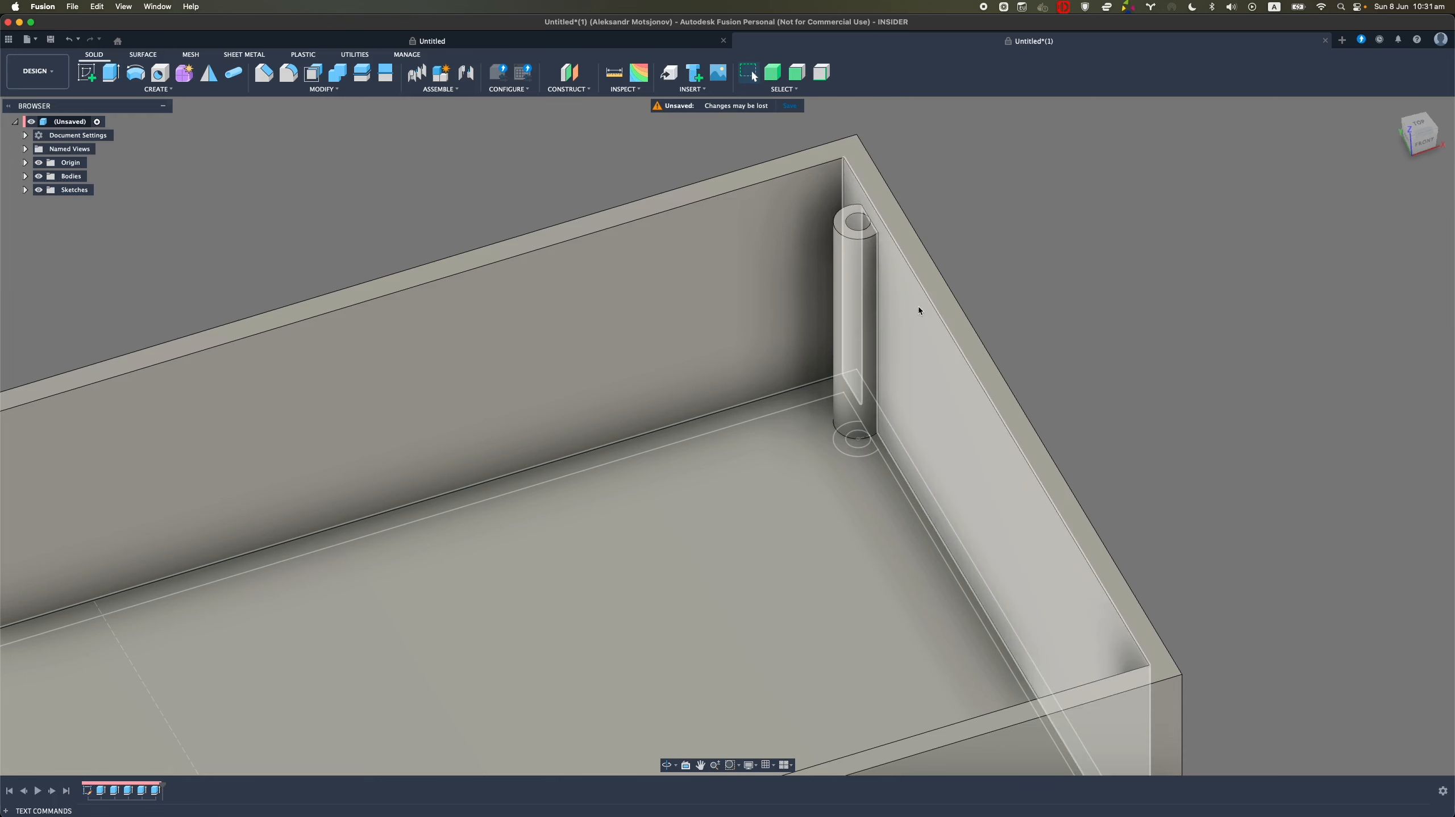
Mirror the screw boss's three faces about the origin plane that runs parallel to the long walls
click(868, 257)
scroll(844, 262, up, 1)
mouse_move(844, 261)
shift+middle_down()
mouse_move(852, 315)
mouse_move(827, 261)
shift+middle_up()
scroll(827, 261, down, 5)
middle_drag(707, 364, 756, 344)
middle_drag(835, 195, 838, 267)
scroll(838, 266, up, 2)
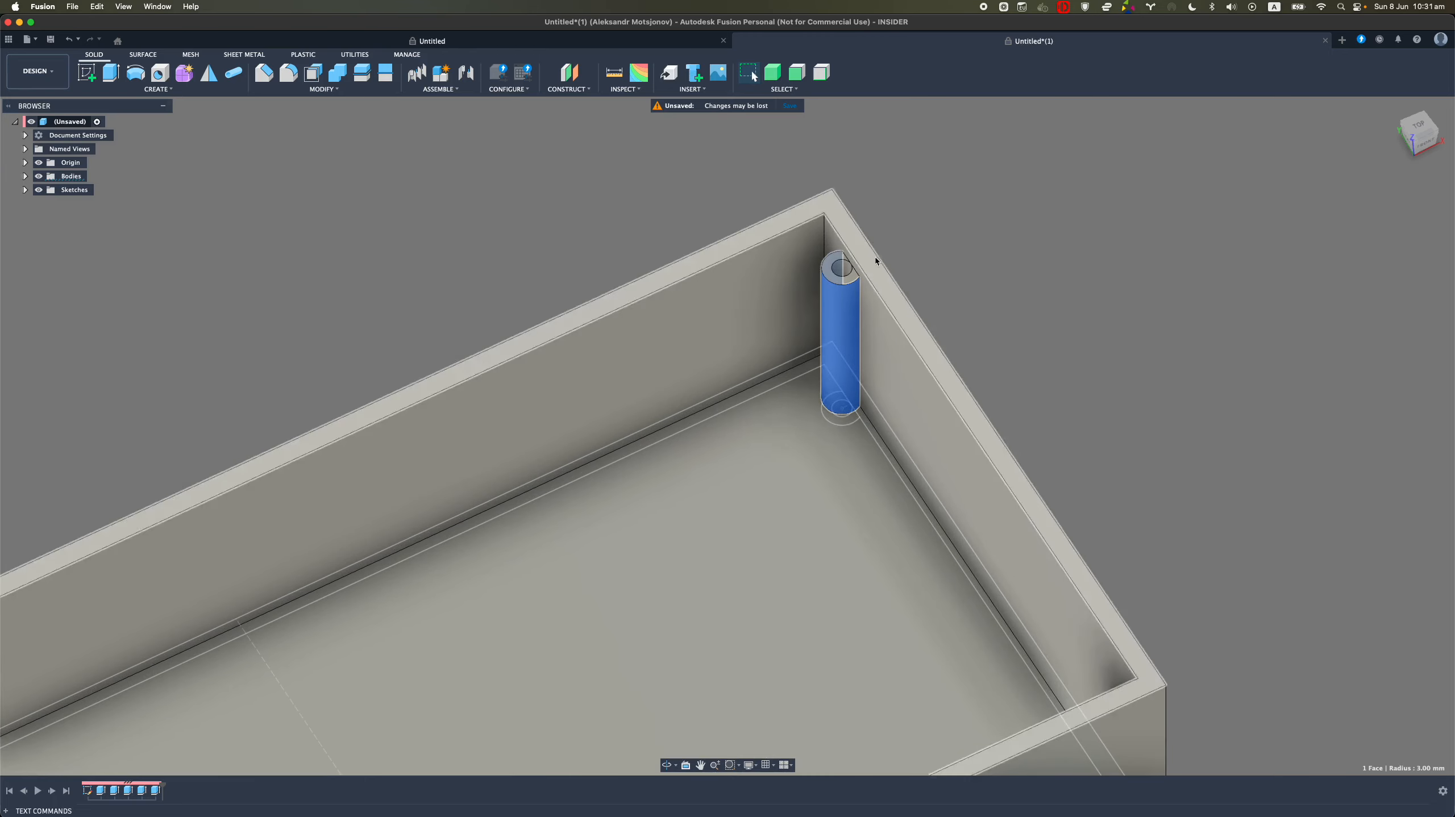
click(826, 266)
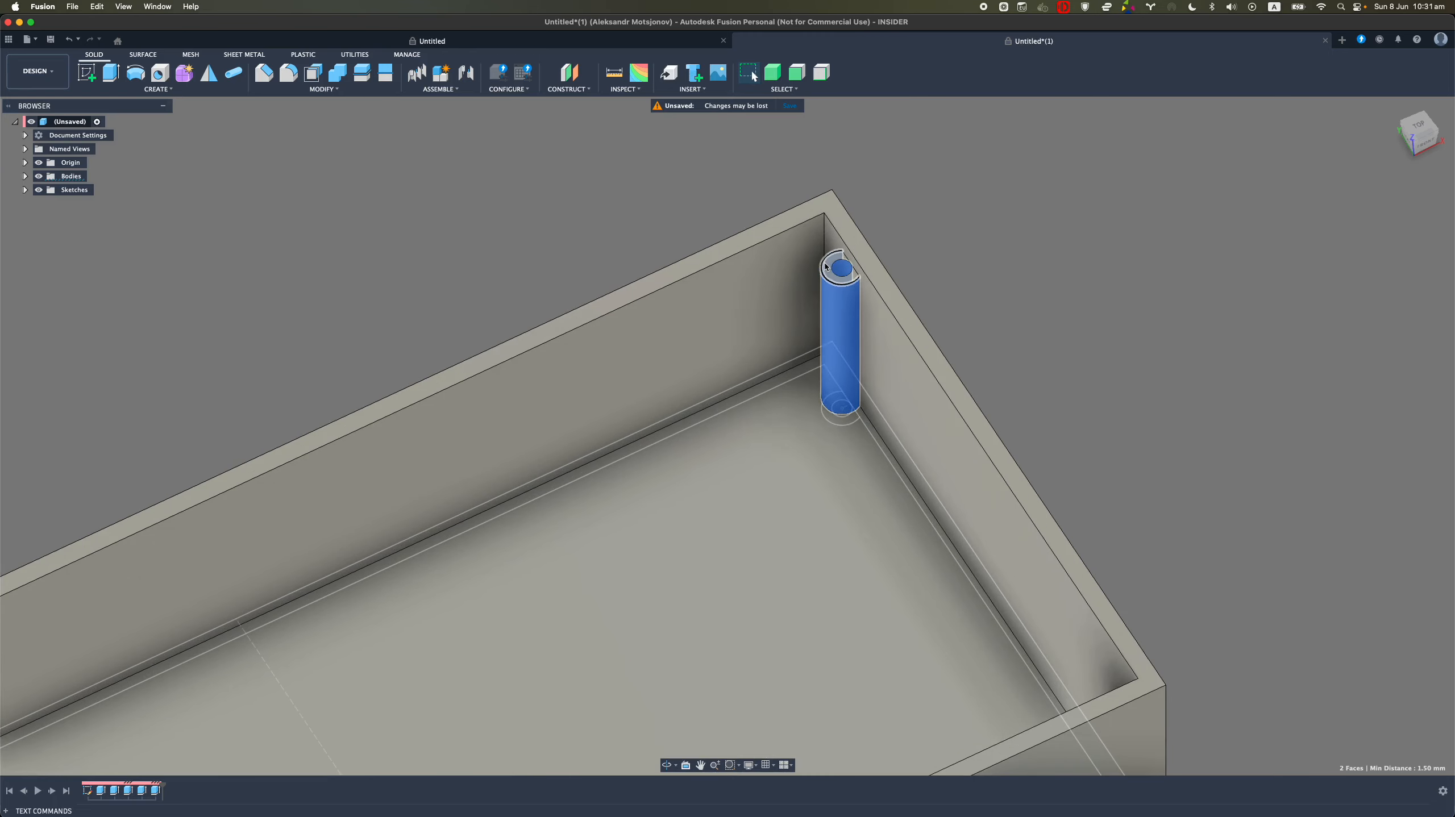
shift+click(826, 268)
mouse_move(868, 310)
shift+middle_down()
mouse_move(822, 276)
mouse_move(864, 310)
shift+middle_up()
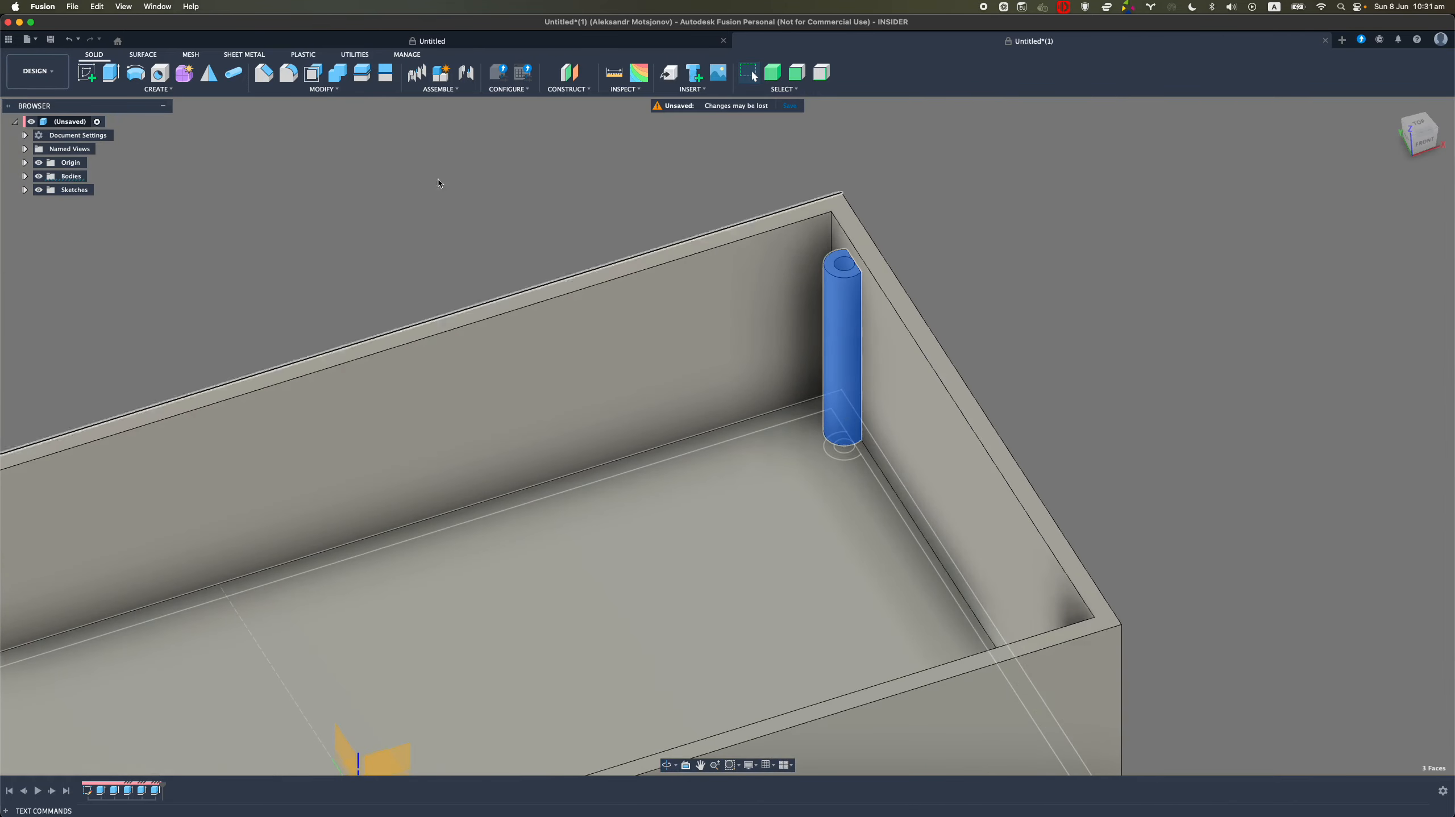
click(218, 80)
scroll(925, 406, down, 3)
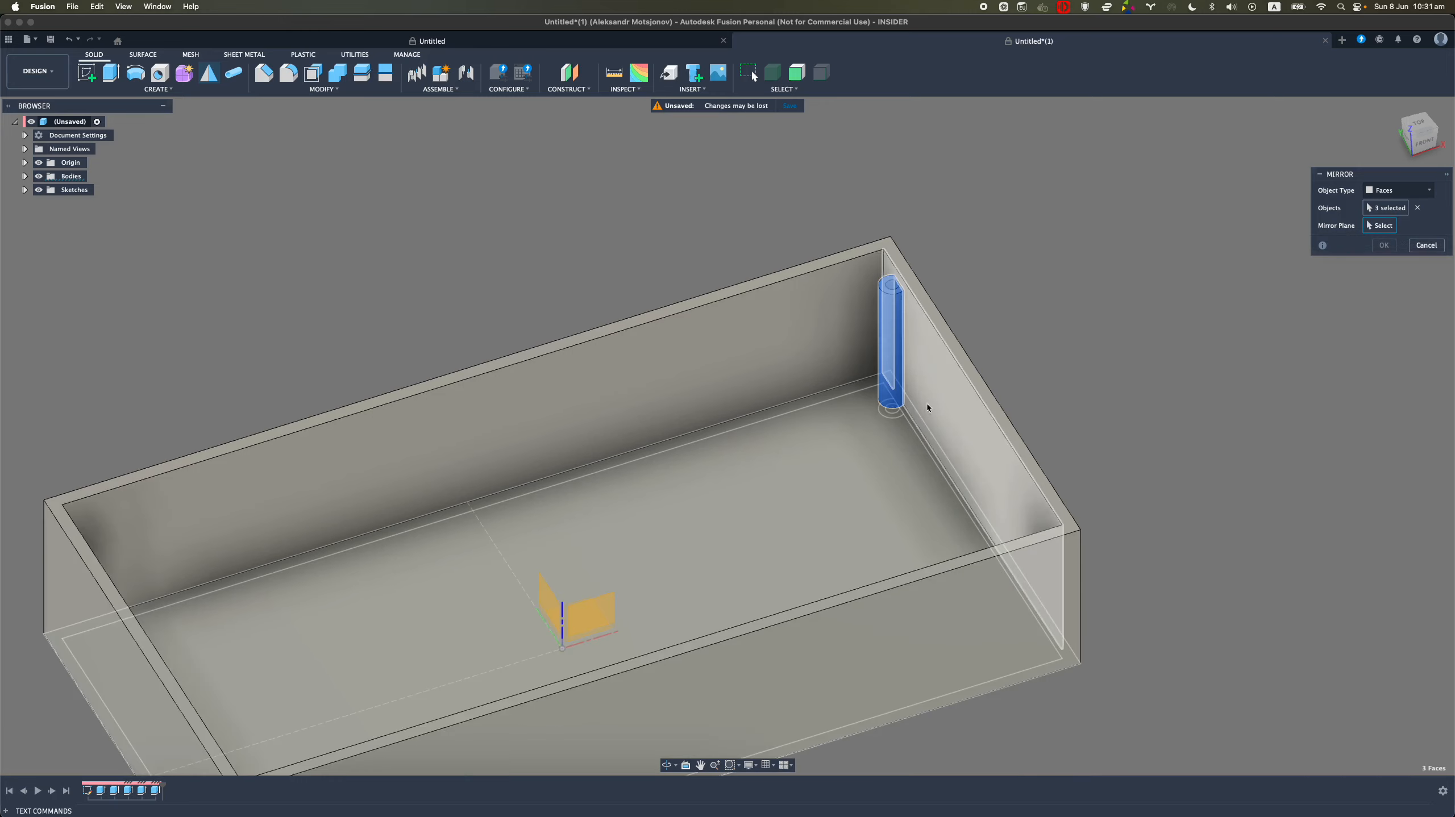
scroll(561, 516, down, 2)
click(561, 518)
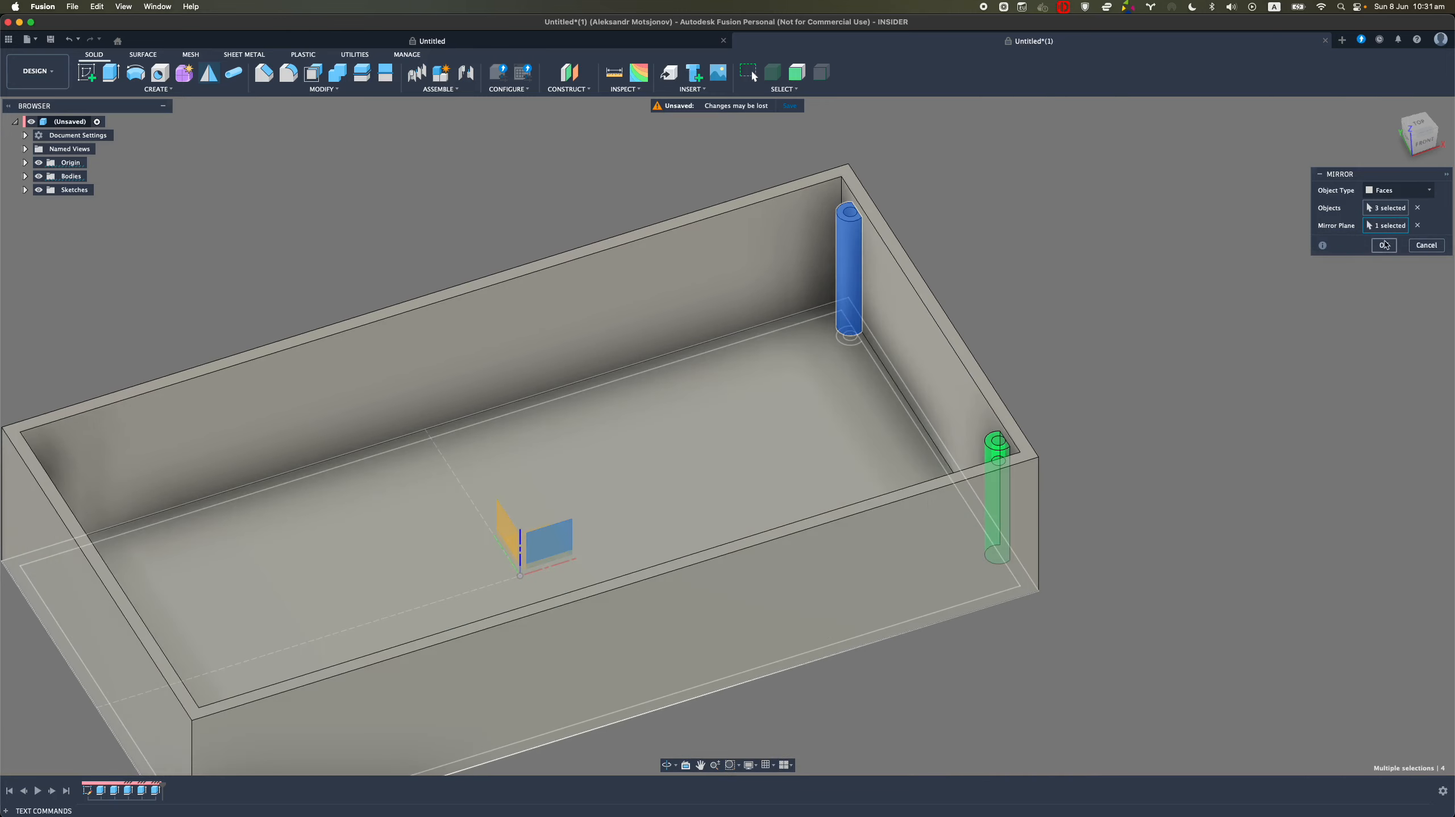
click(1384, 245)
shift+middle_drag(818, 332, 835, 392)
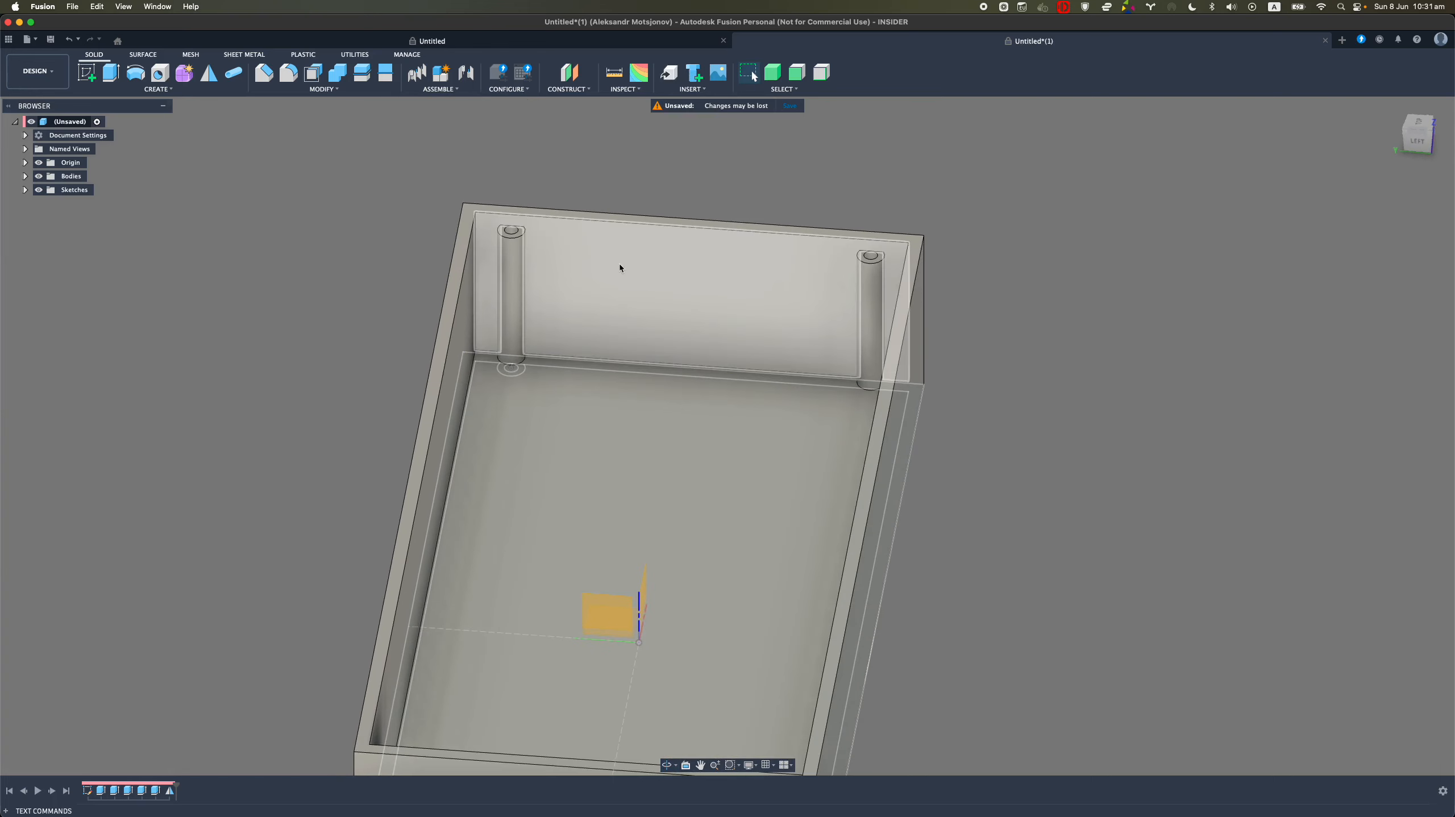
Mirror both screw bosses about the origin plane parallel to the short walls, so that the other two corners have bosses
click(169, 795)
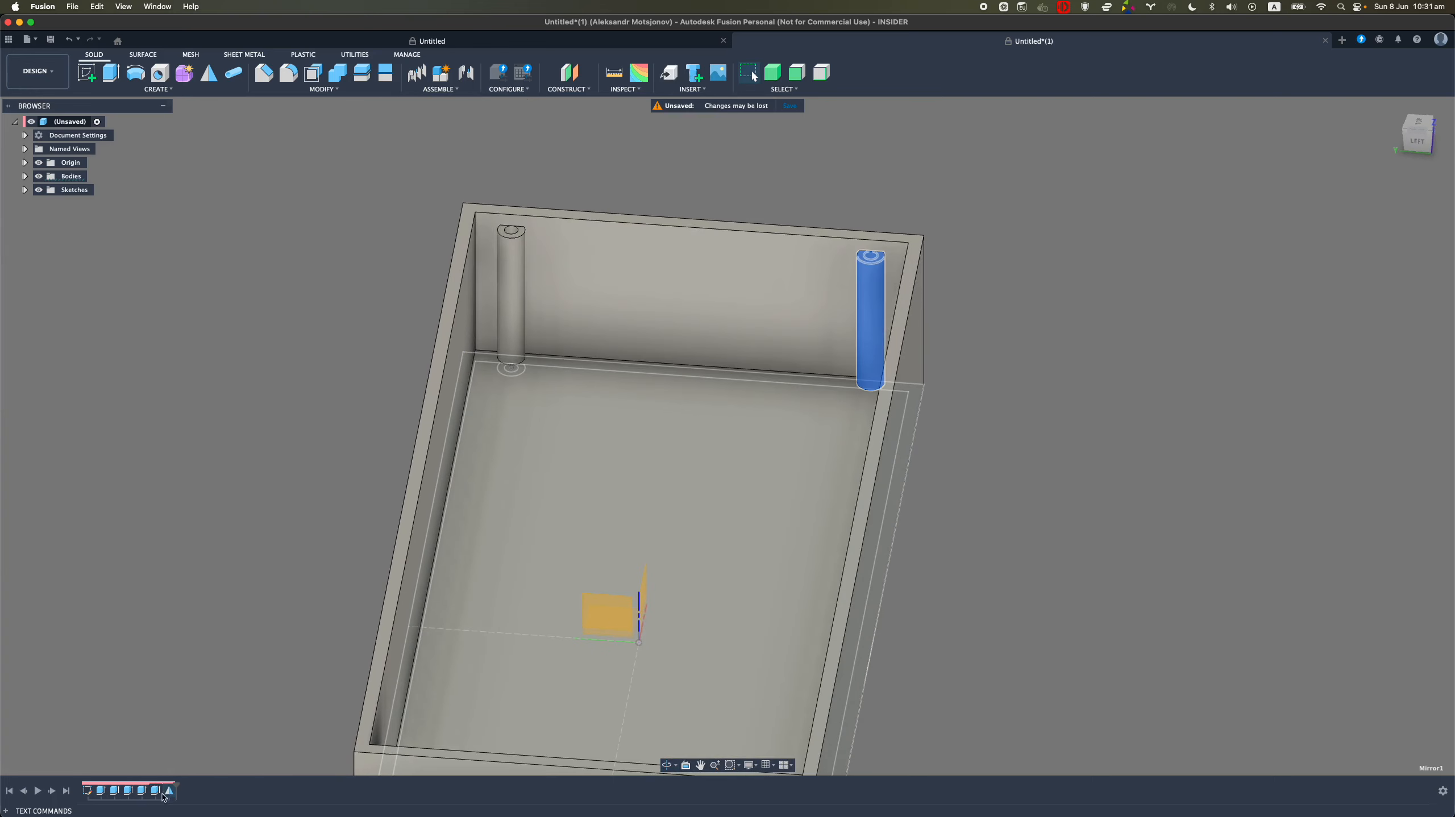
click(245, 698)
drag(483, 167, 920, 418)
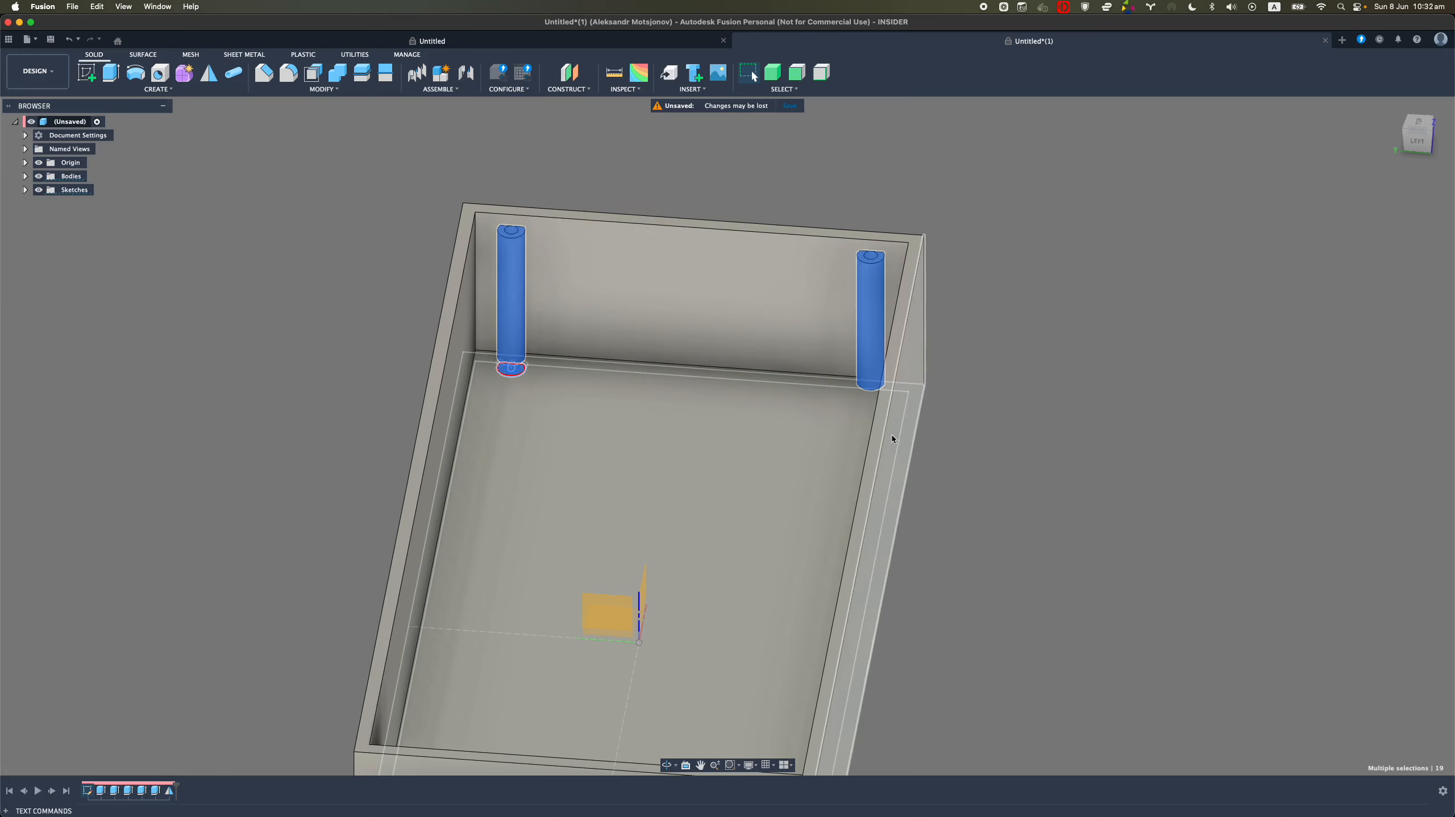
click(209, 73)
click(596, 629)
scroll(937, 468, down, 2)
click(1383, 245)
shift+middle_drag(744, 483, 661, 493)
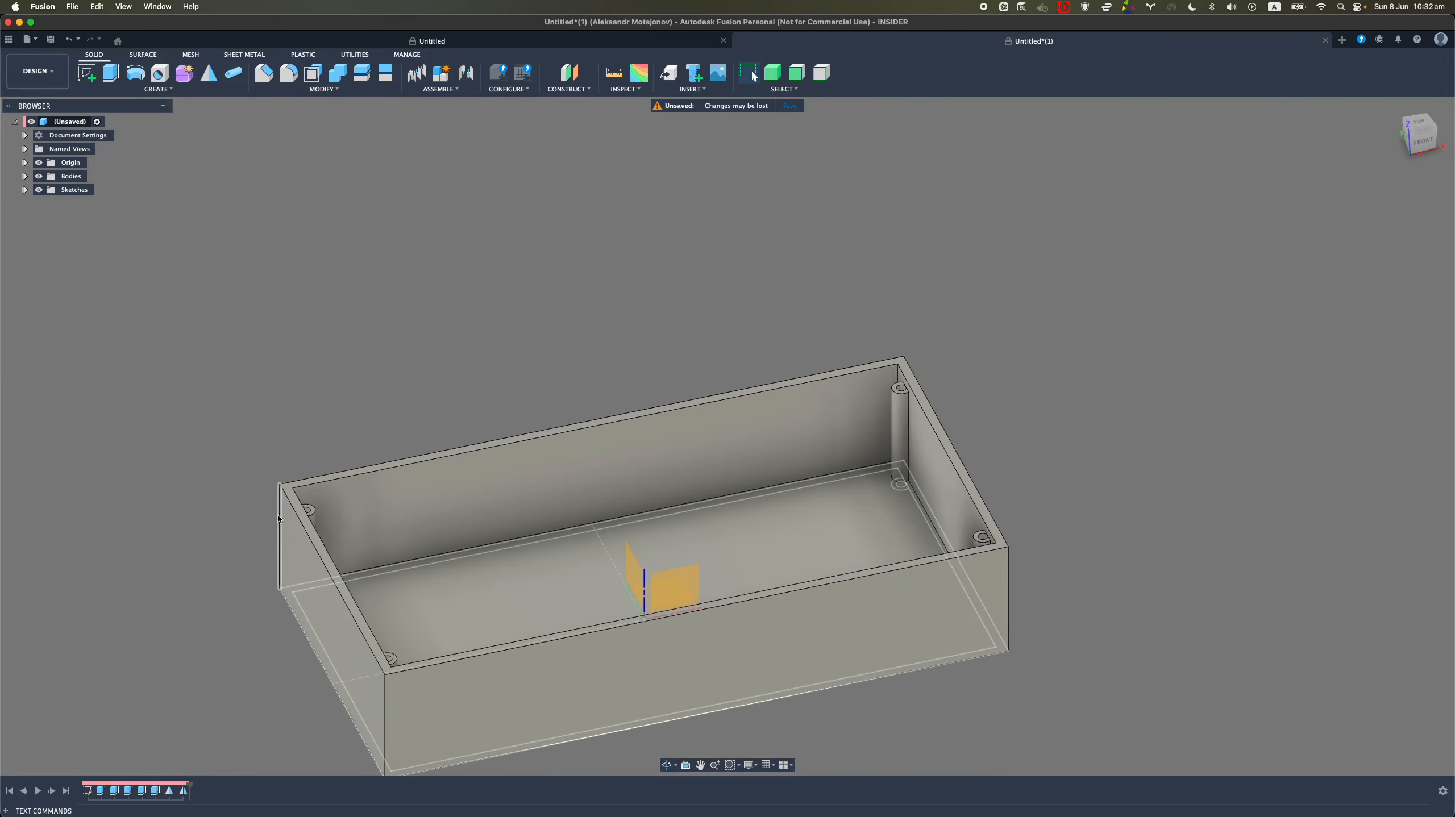
Open the design's parameters, expand Sketch1's dimensions and enlarge the window so that all of them fit
click(323, 88)
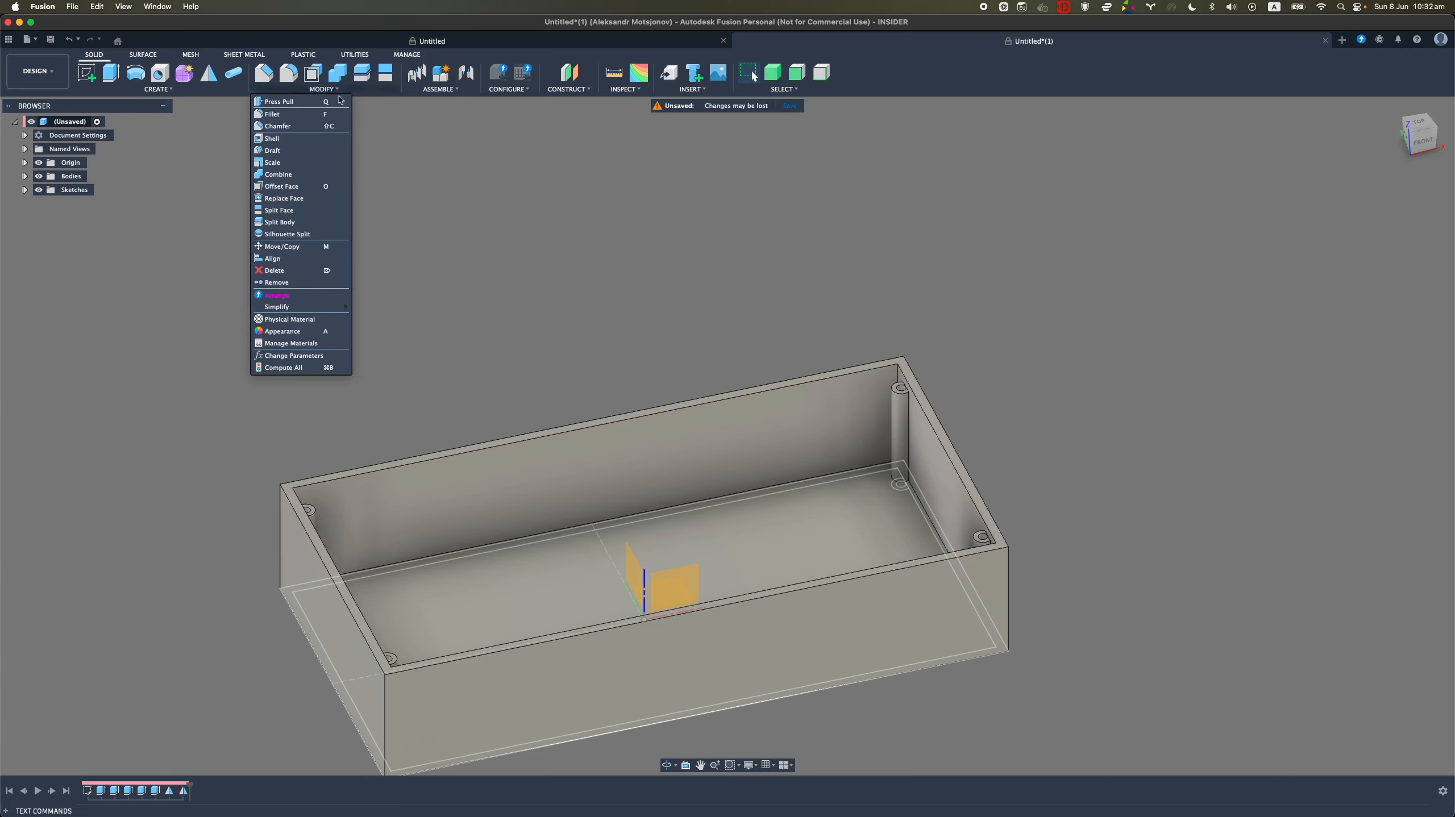
click(287, 355)
drag(351, 120, 847, 252)
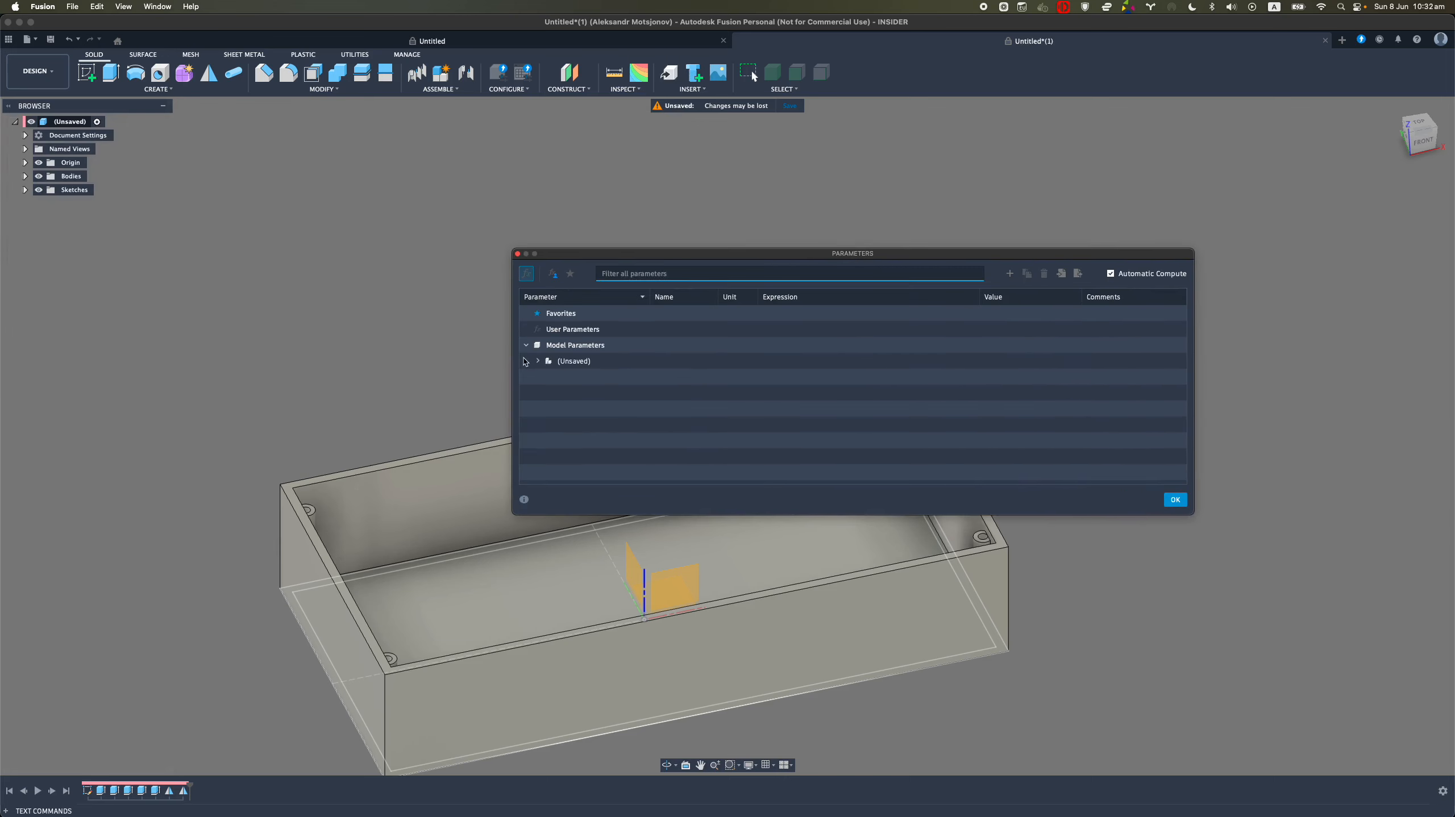
click(538, 361)
click(550, 377)
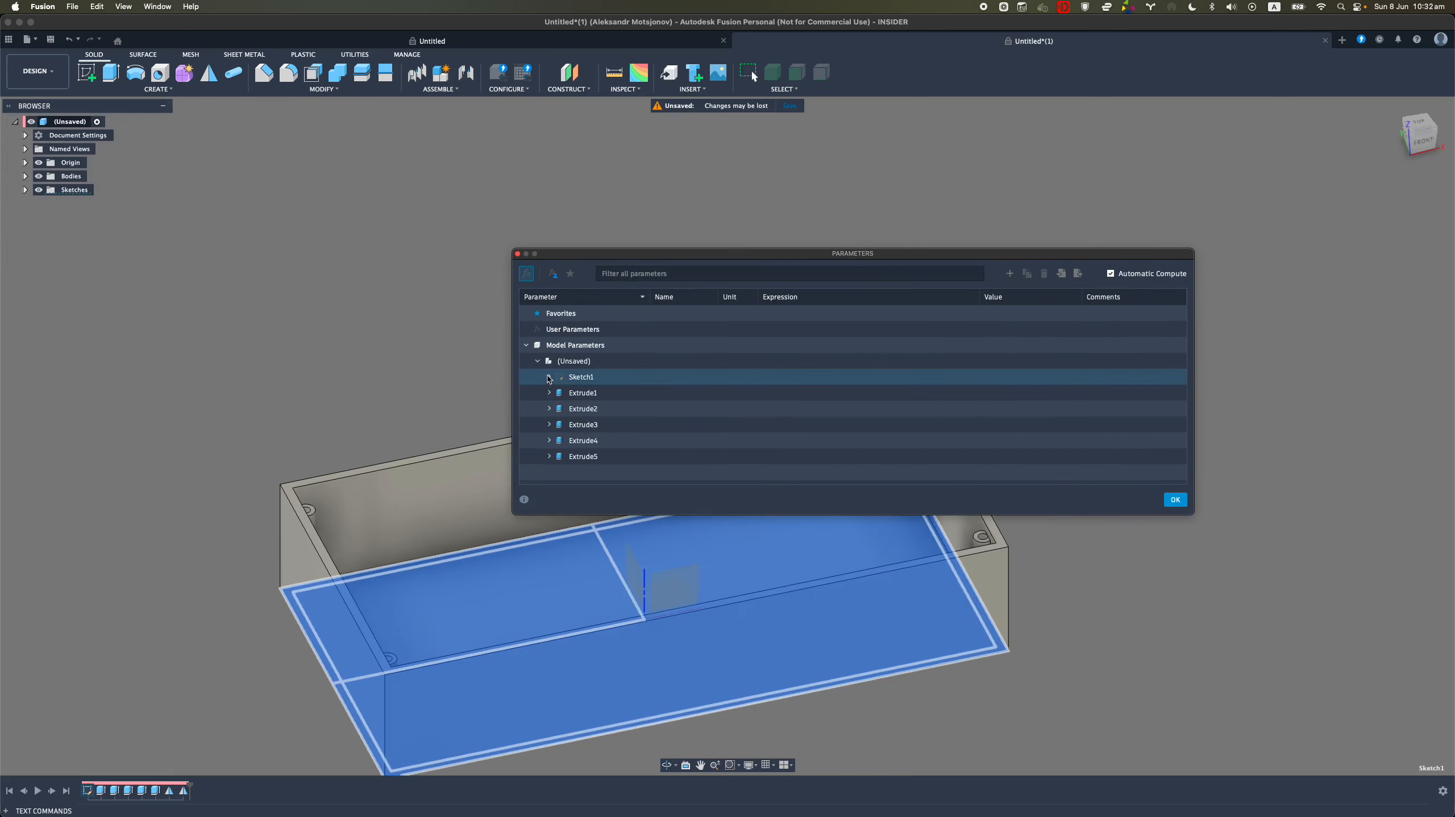
scroll(692, 416, down, 3)
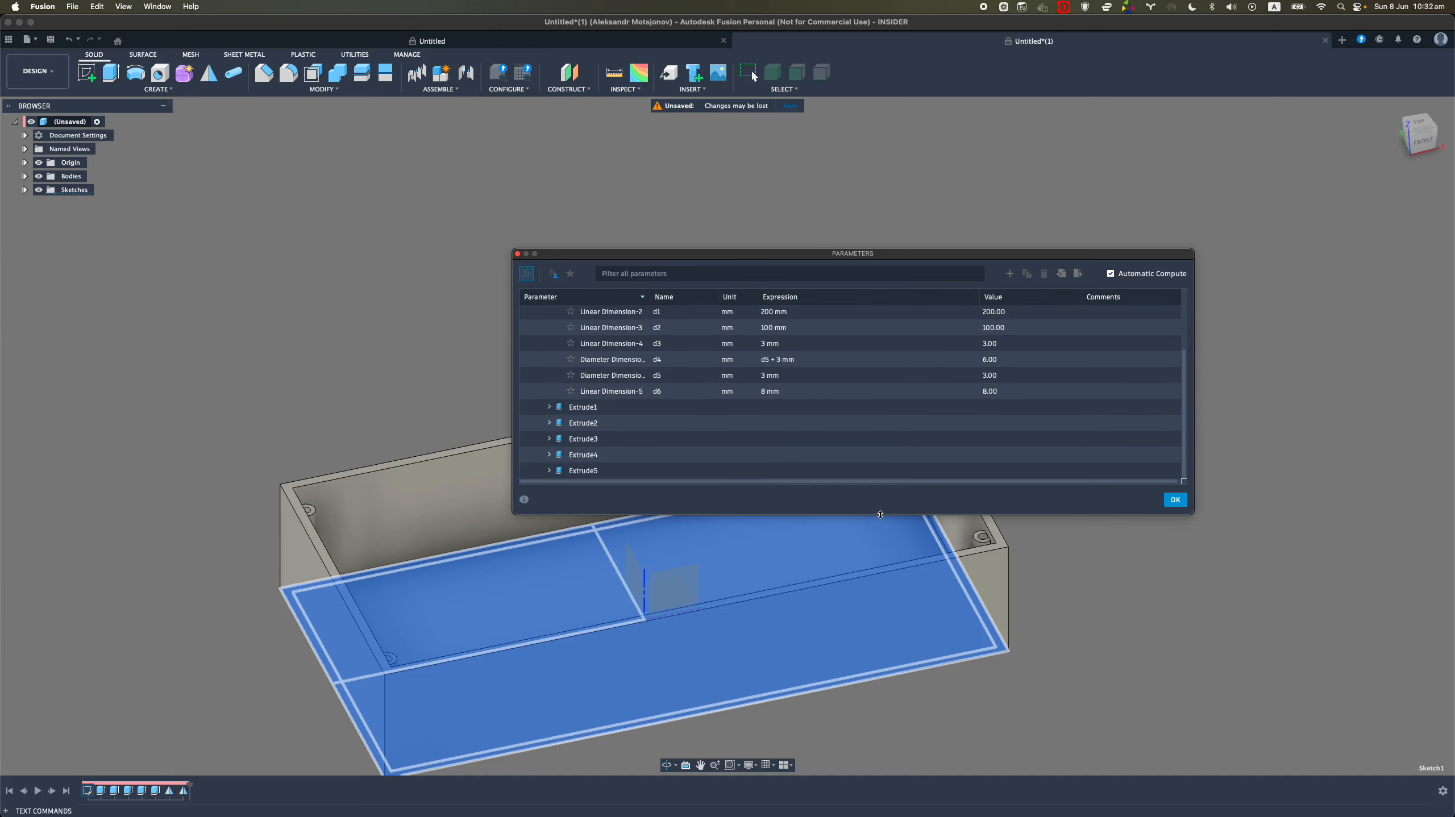
drag(880, 514, 879, 607)
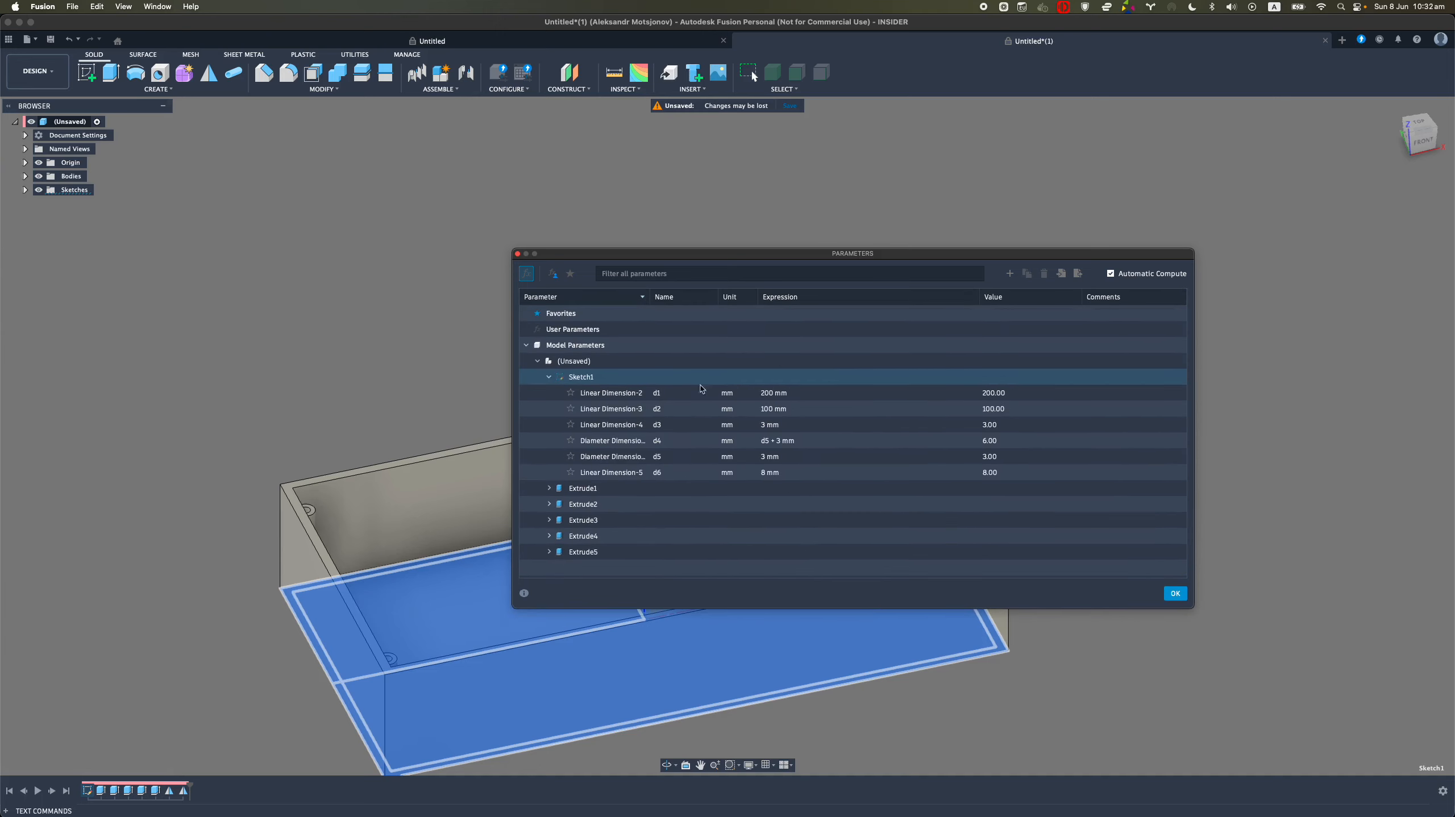
click(593, 332)
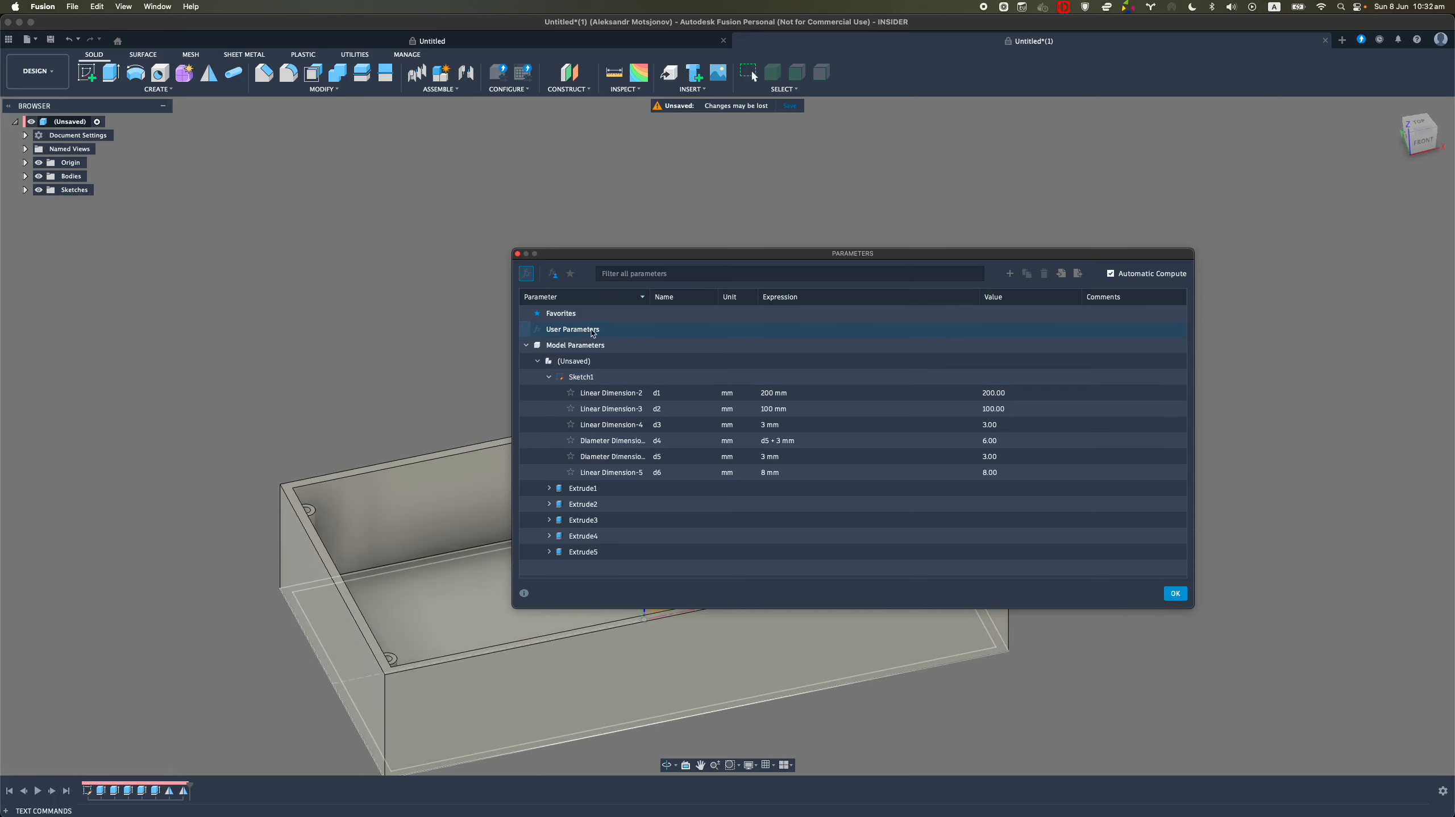
click(558, 330)
click(820, 397)
Rename the 200 mm dimension parameter as main_width and the 100 mm one as main_depth, and close the parameters
double_click(667, 393)
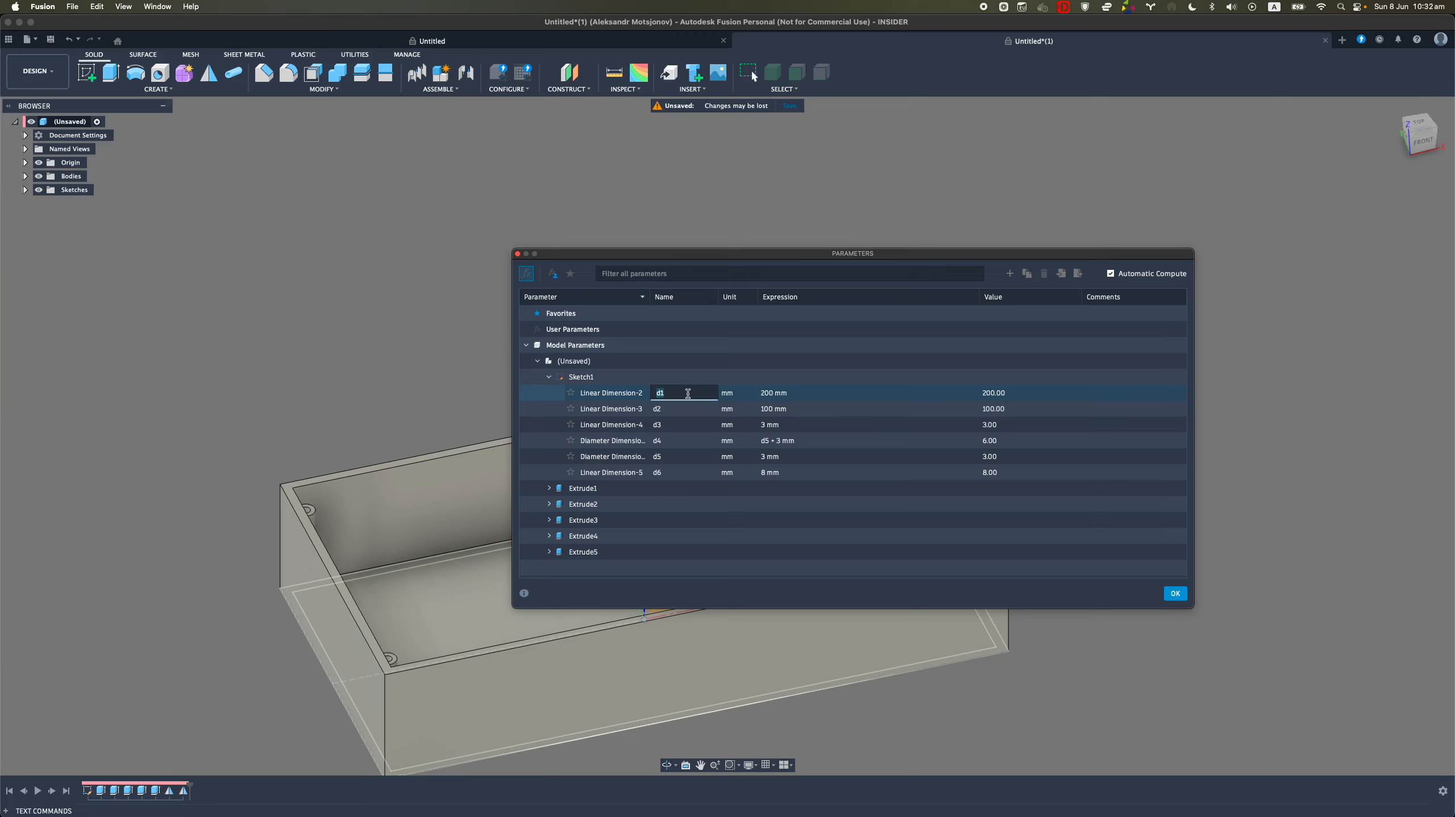
text(WID)
key(Return)
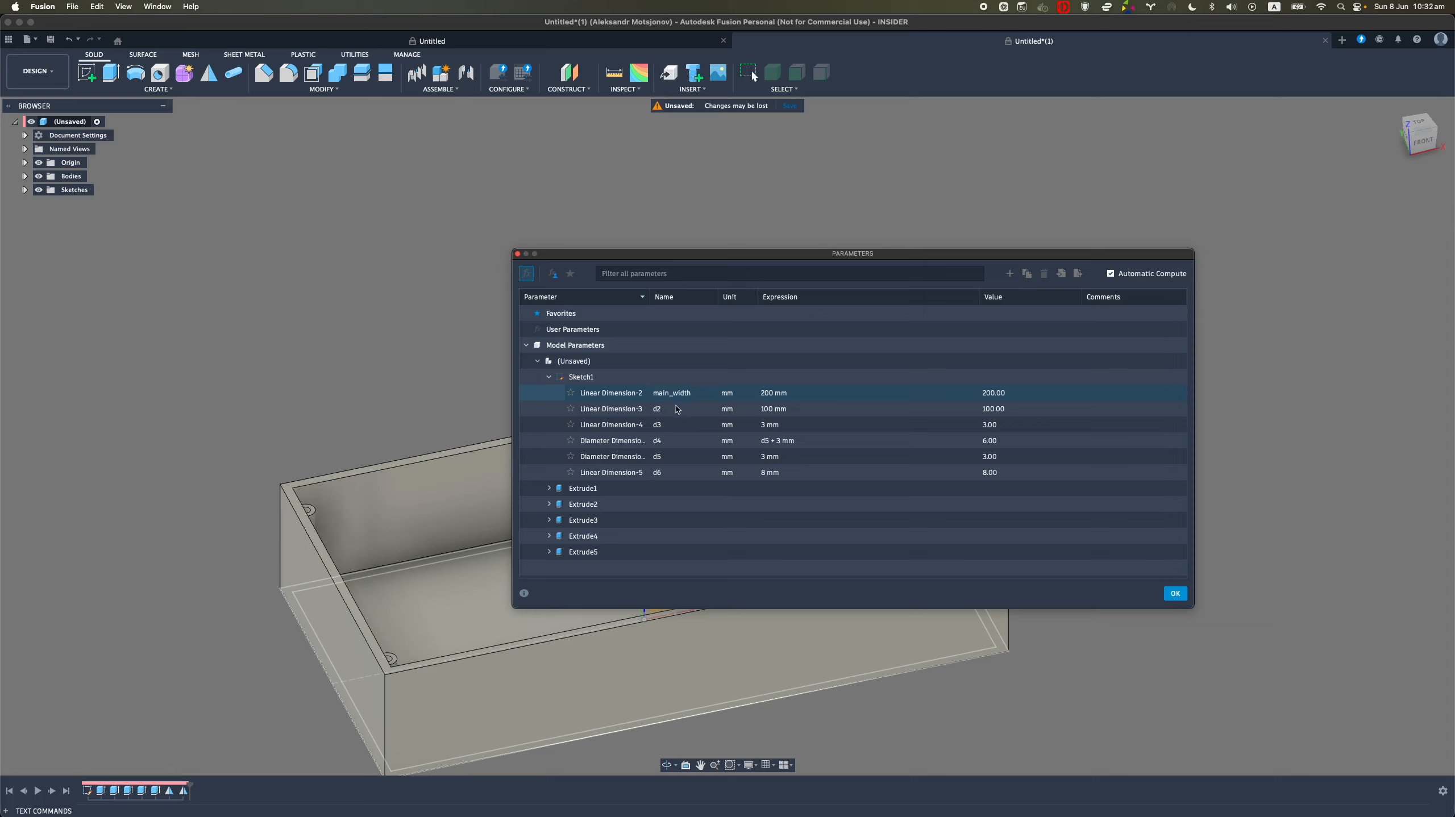
double_click(676, 408)
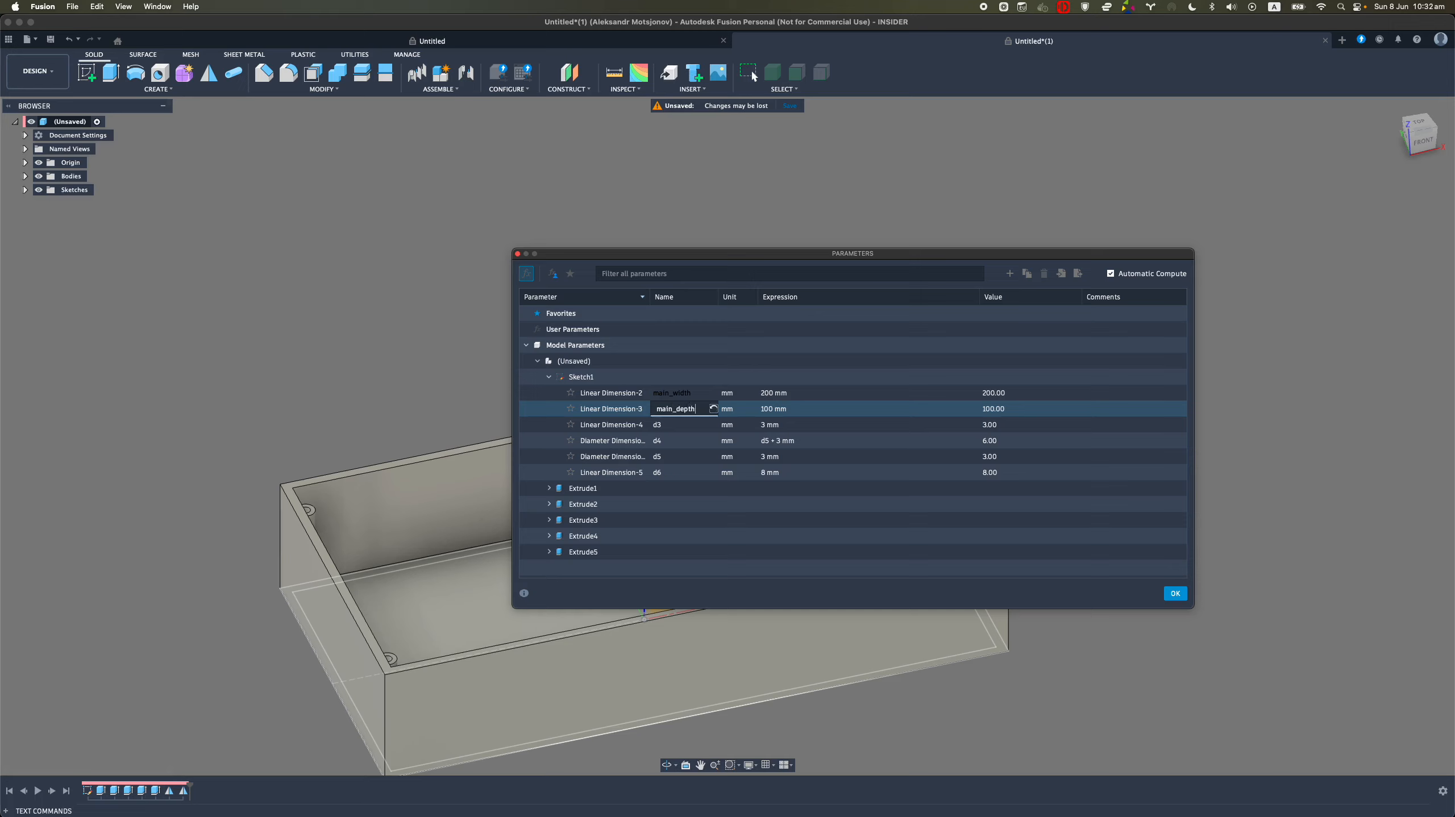
text(main_depth)
key(Return)
double_click(689, 425)
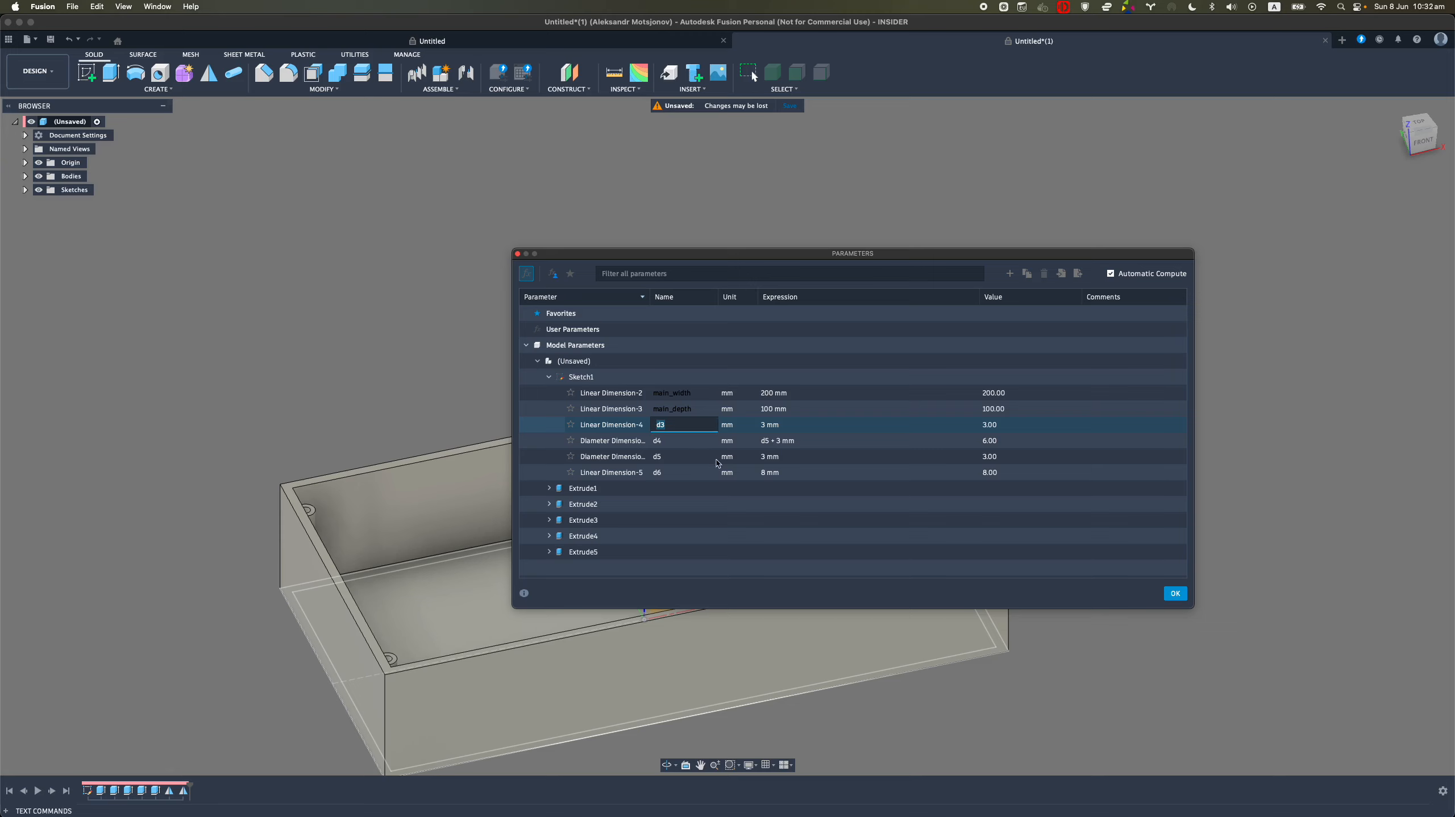
click(1175, 594)
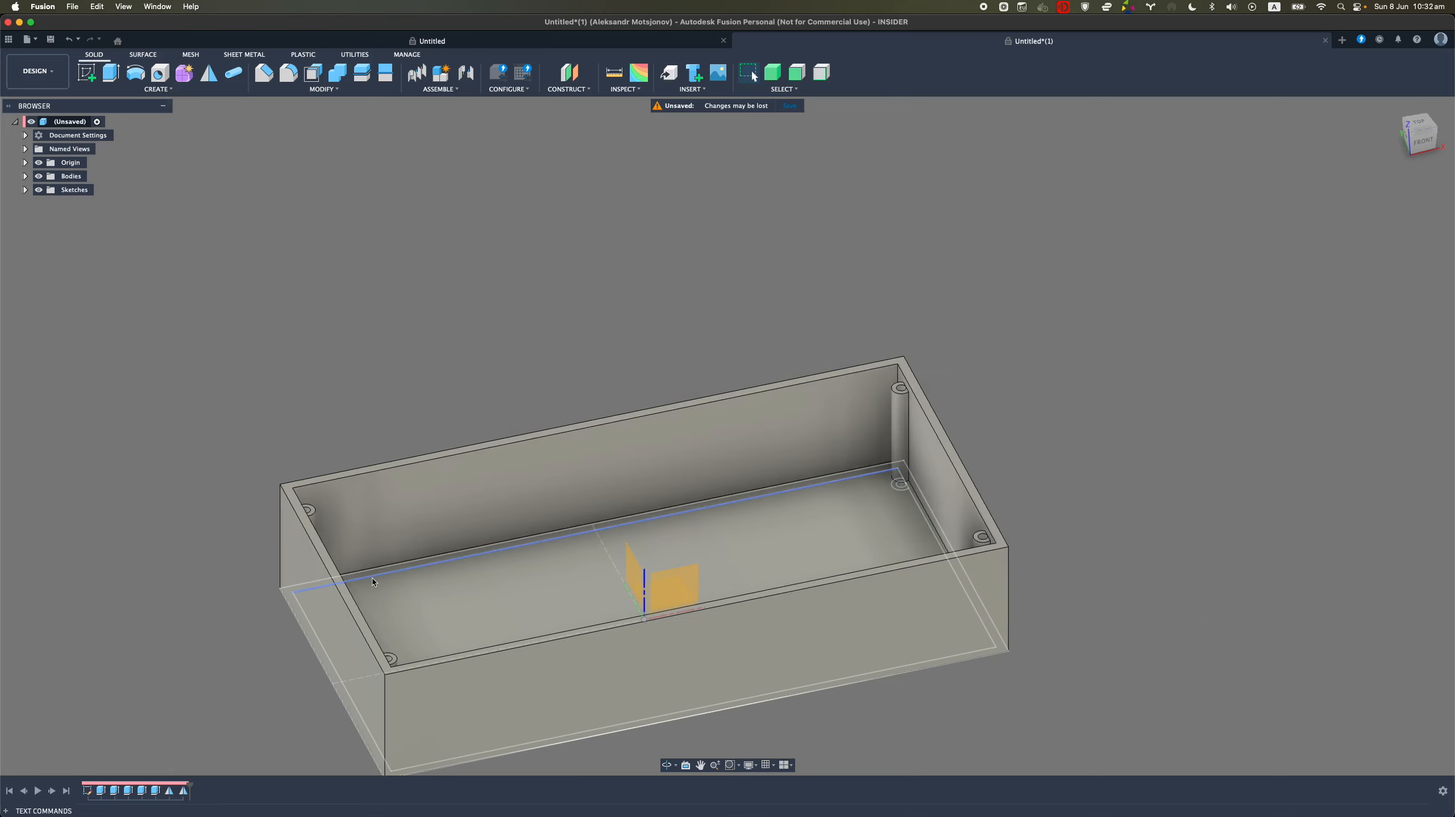
Open Sketch1 for editing and check which parameters drive the wall thickness and the screw hole diameter
double_click(87, 792)
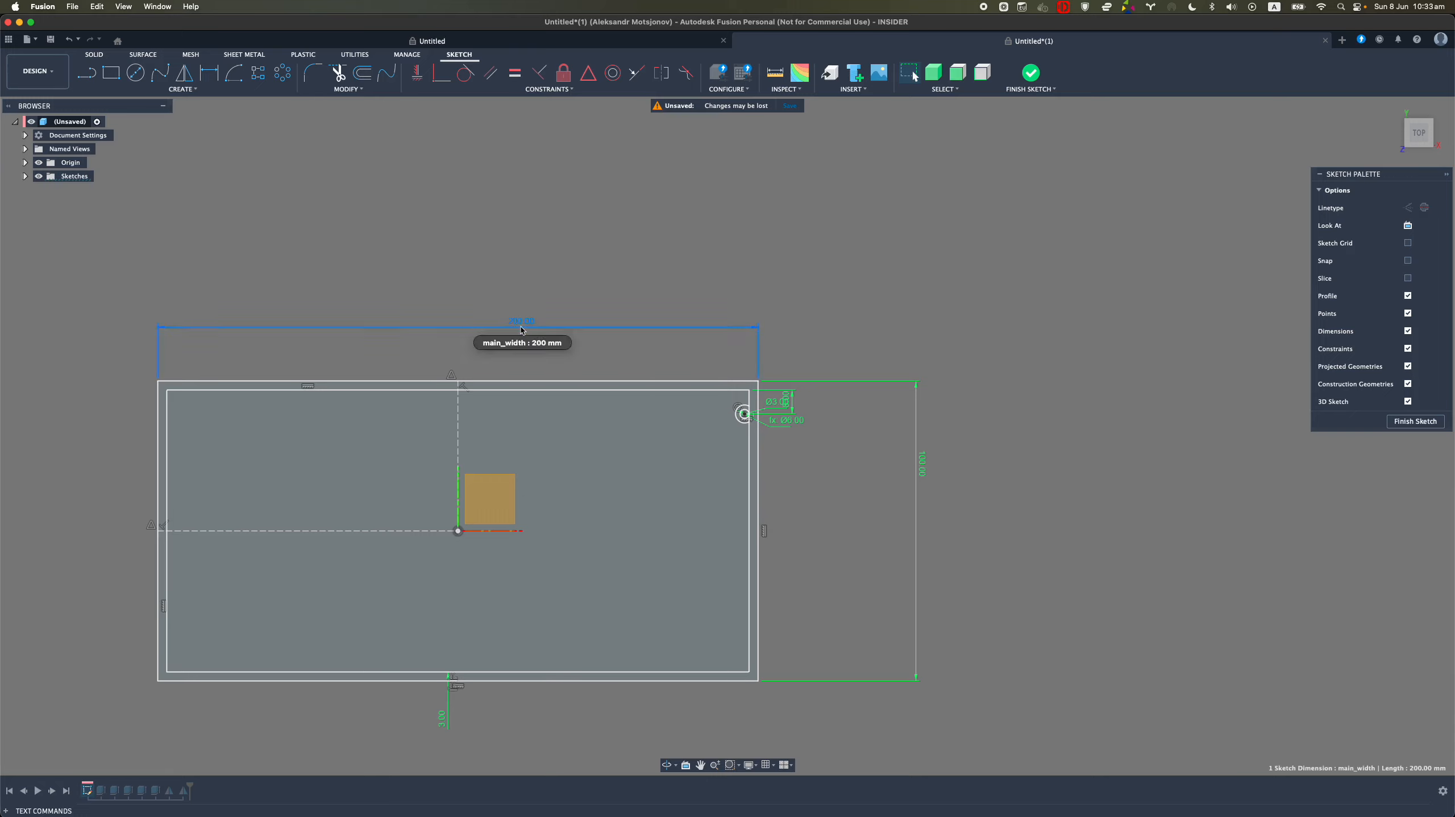
scroll(784, 421, up, 6)
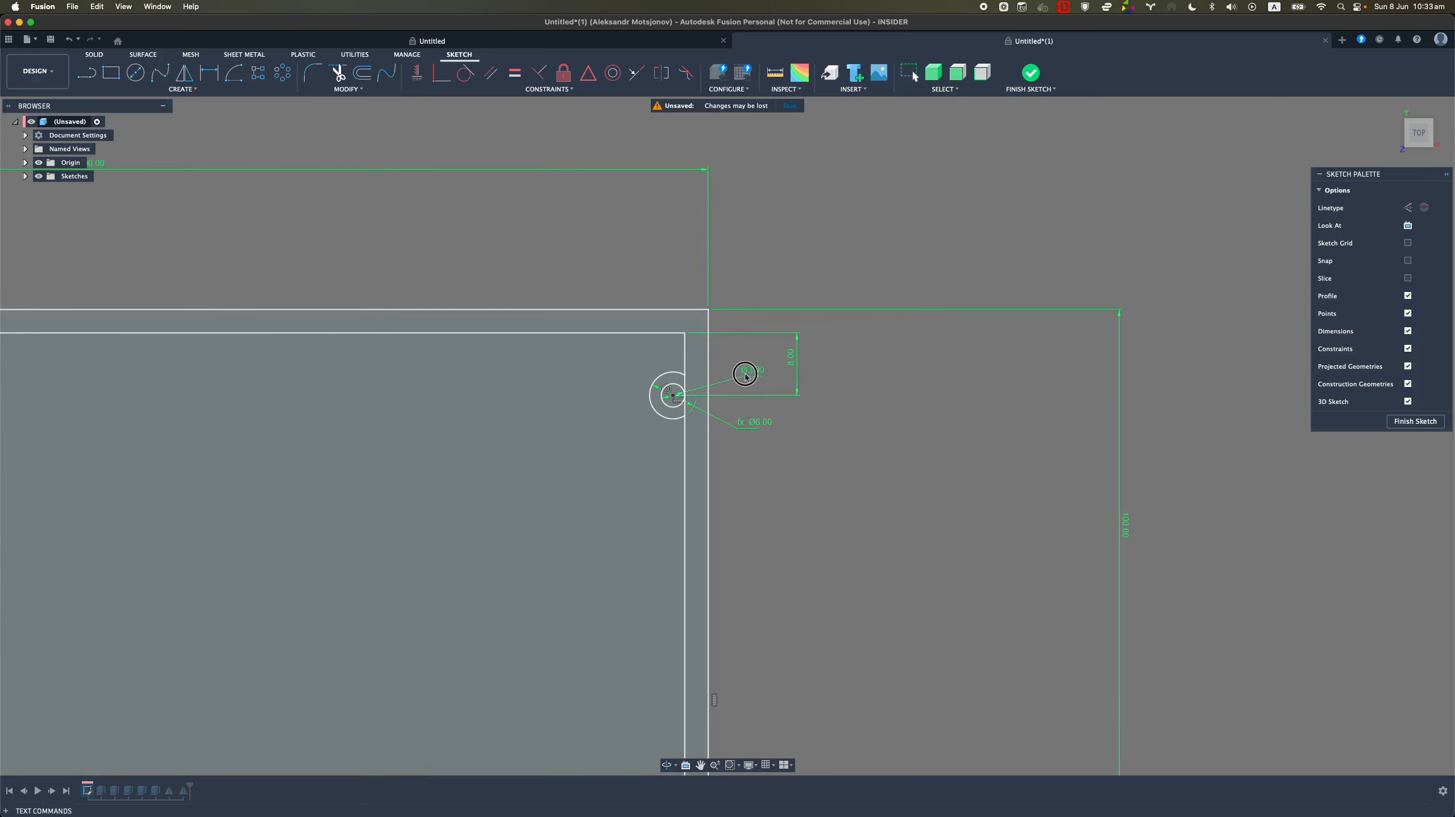
double_click(747, 372)
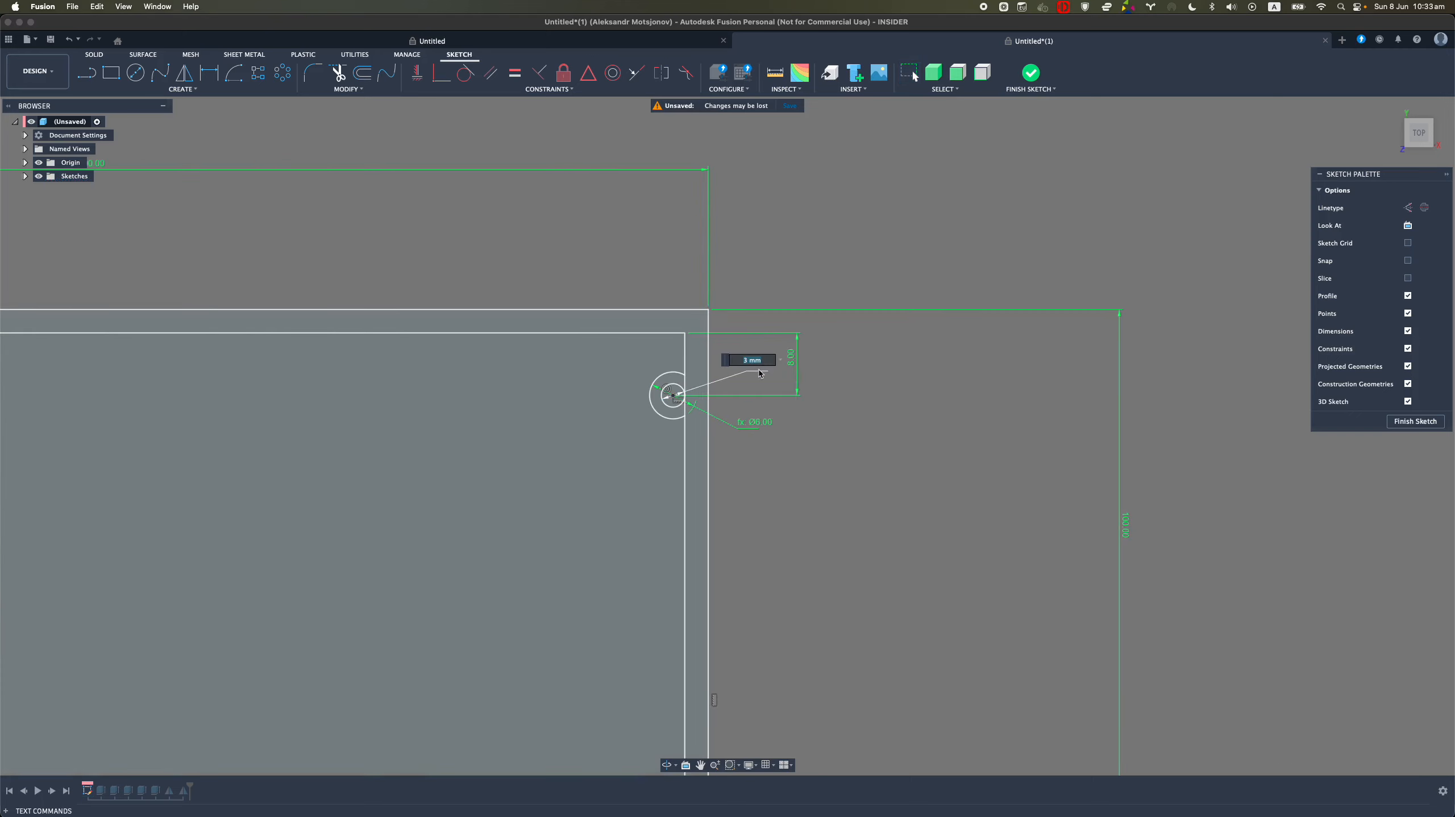
key(Return)
right_click(757, 367)
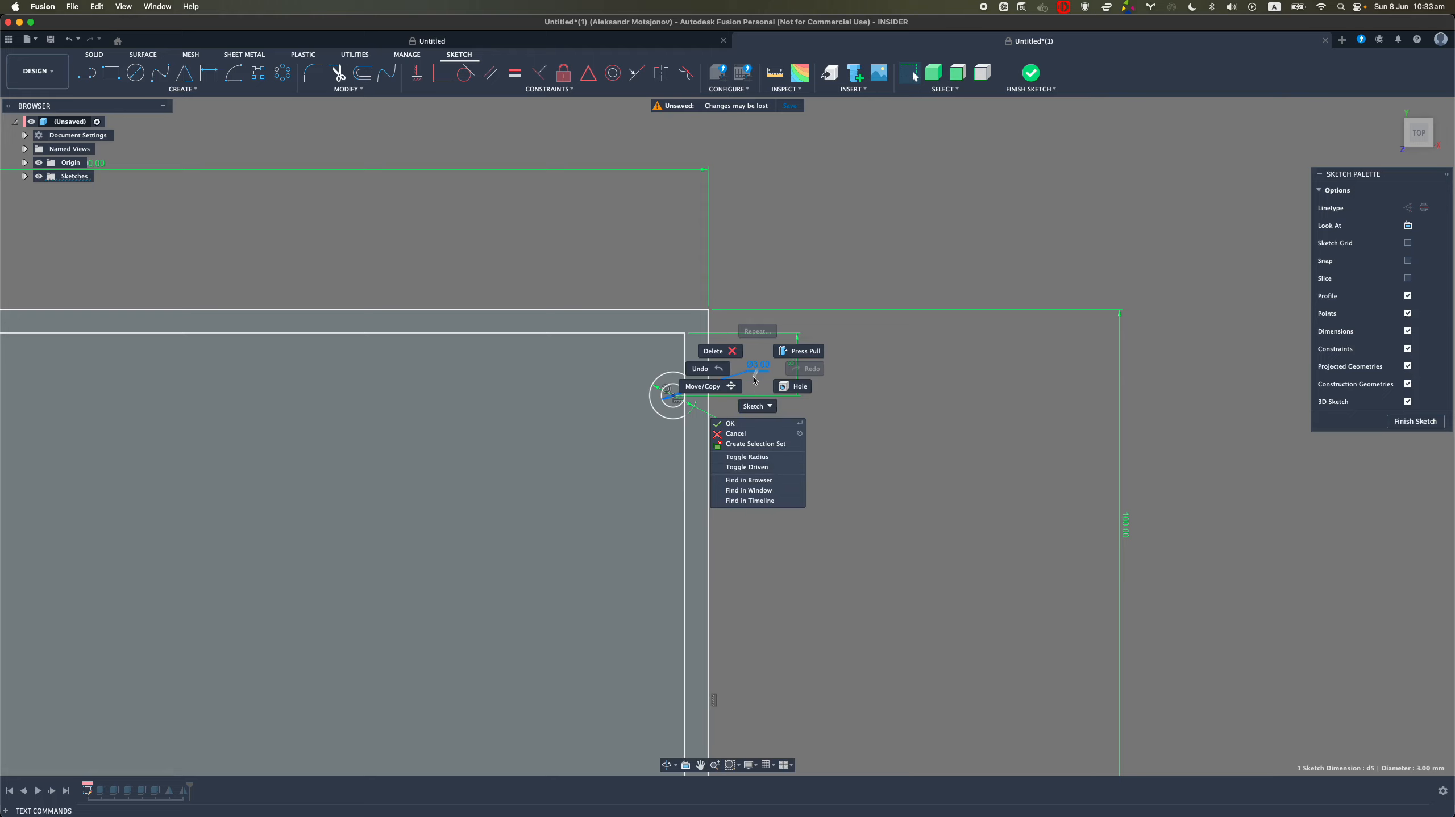
click(756, 381)
scroll(735, 431, down, 5)
middle_drag(562, 523, 859, 387)
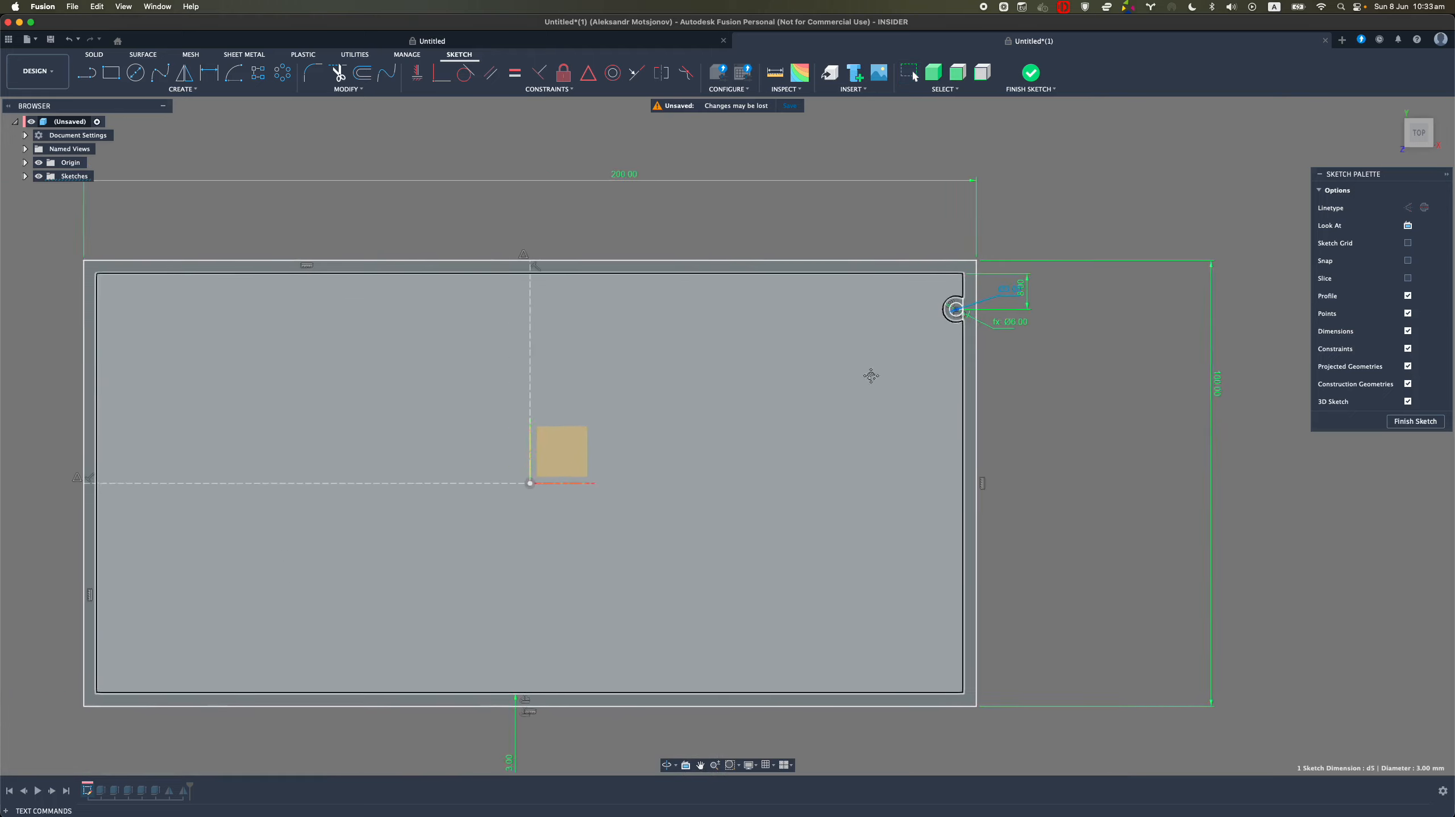
scroll(864, 380, down, 1)
click(544, 747)
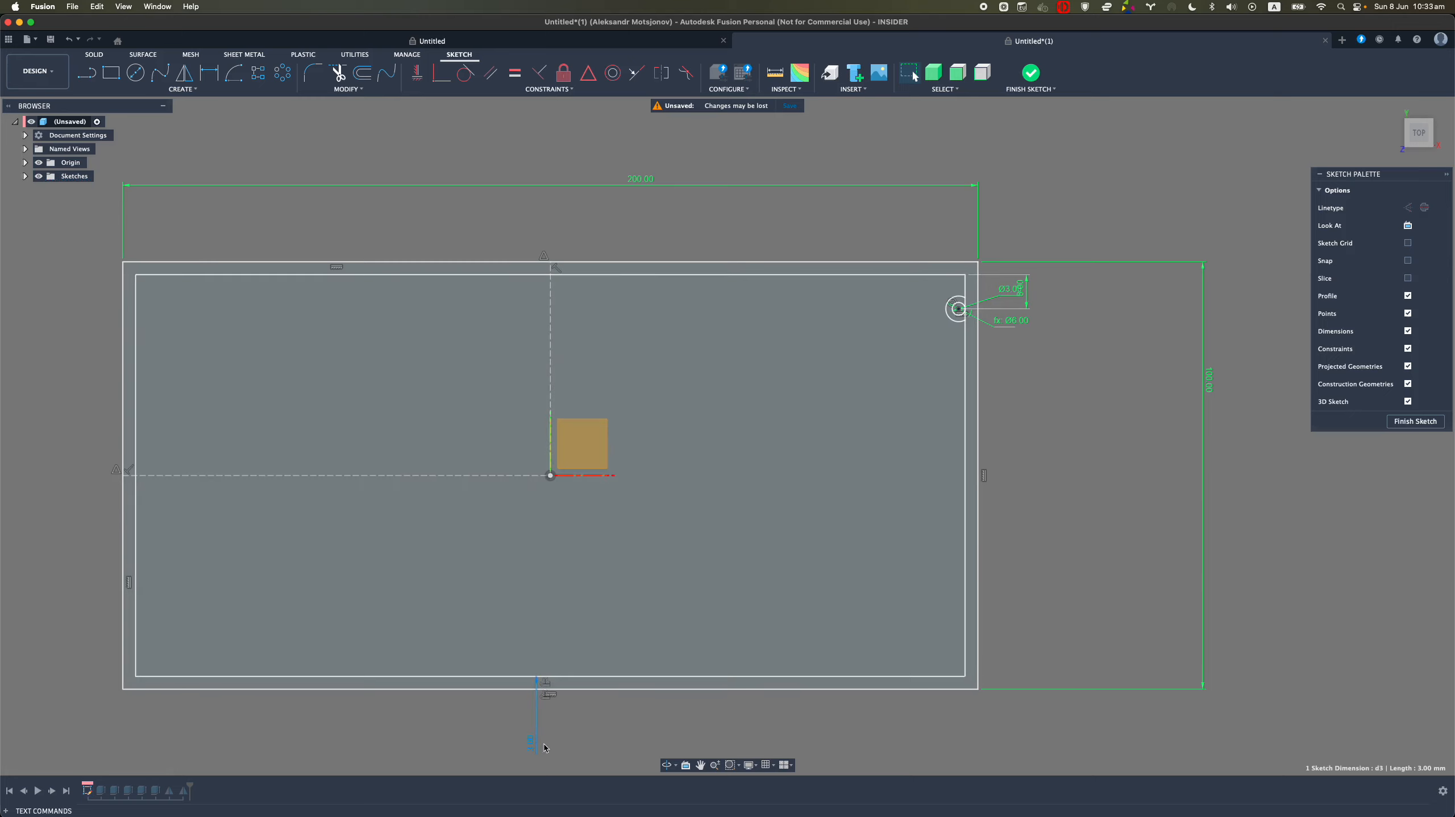
click(1009, 290)
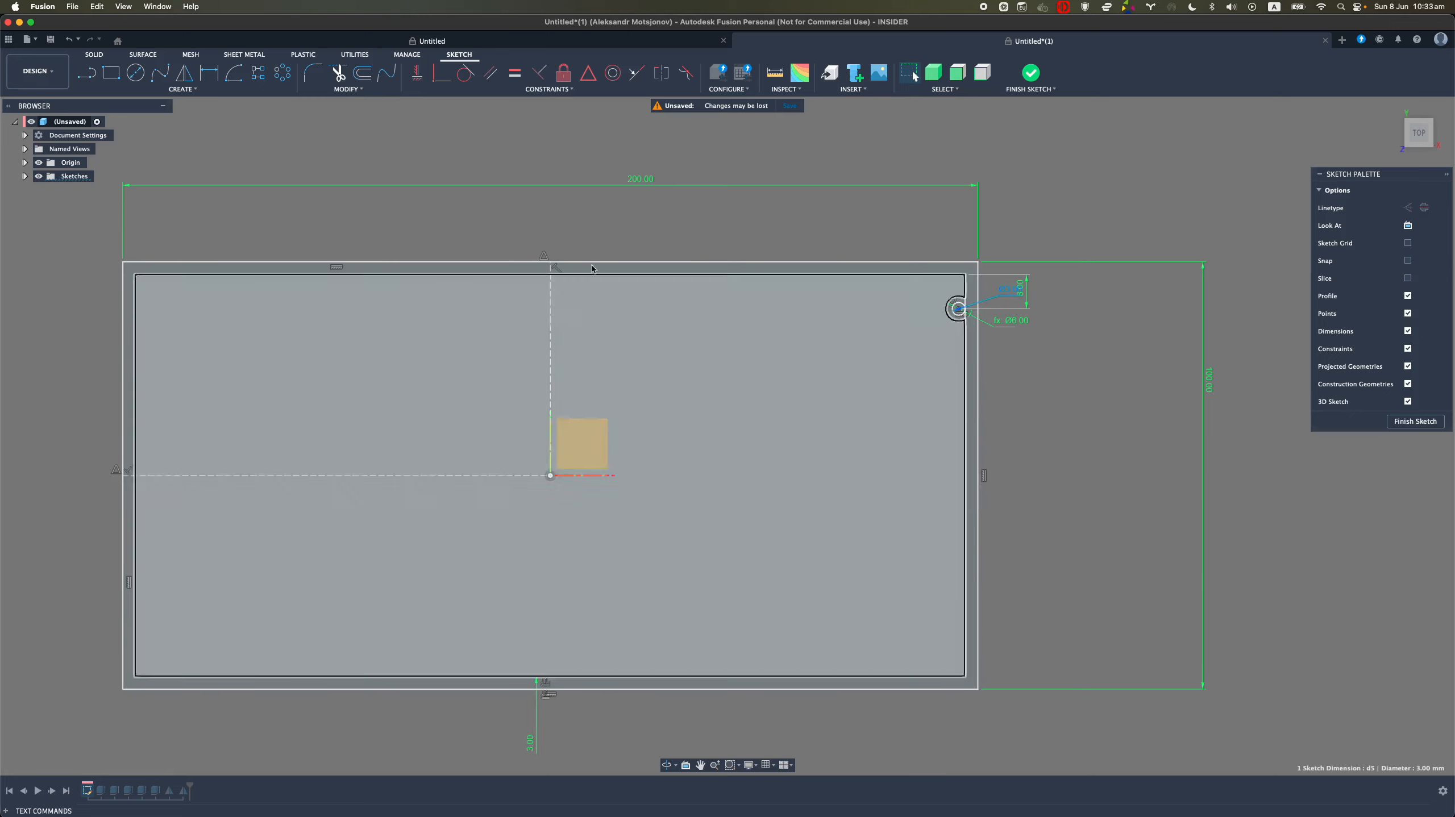
Reopen the parameters from the sketch and rename the wall offset parameter d3 as wall_thickness
click(265, 92)
click(342, 90)
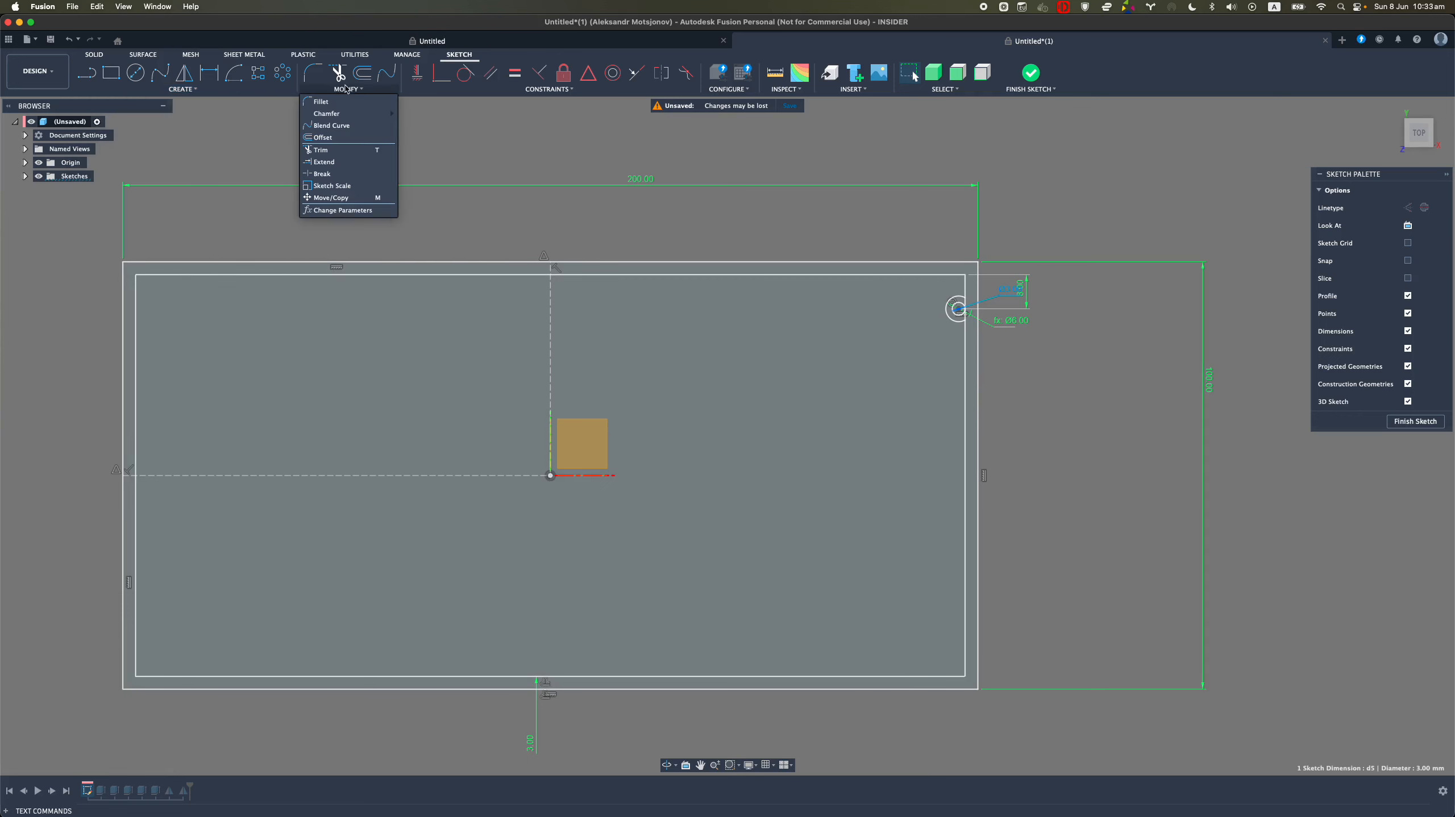
click(342, 210)
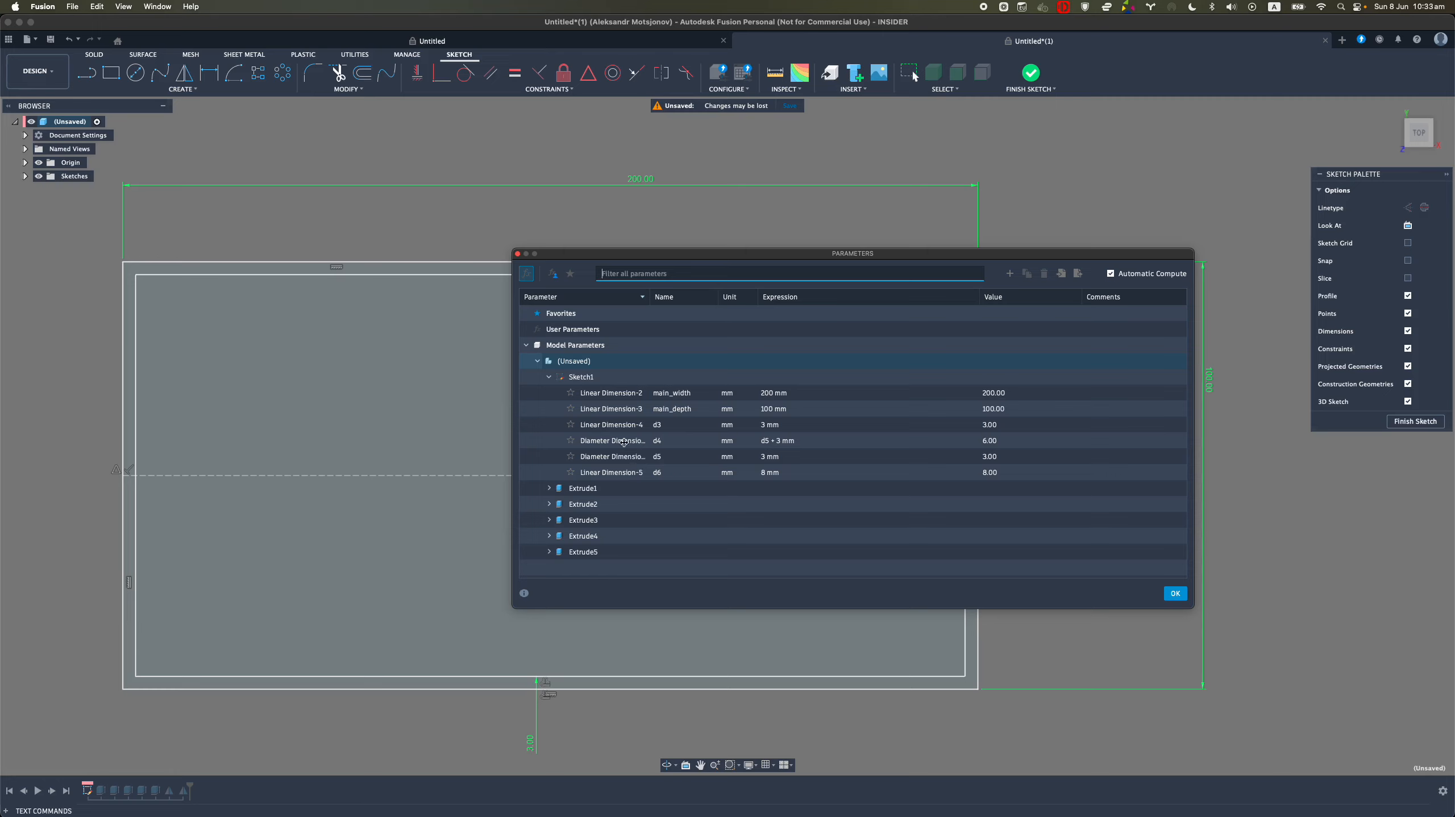
click(663, 425)
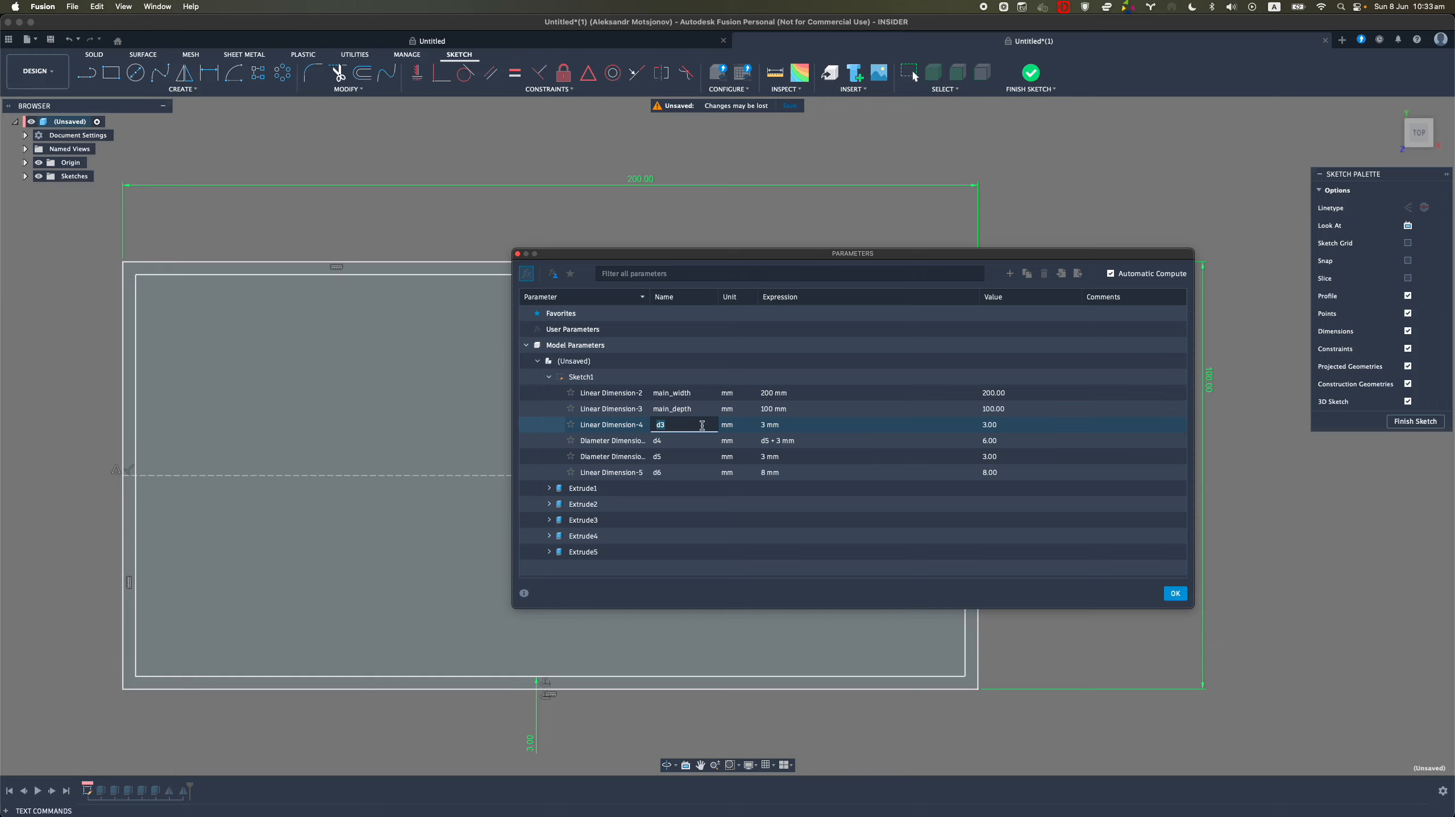
text(wall_thickness)
key(Return)
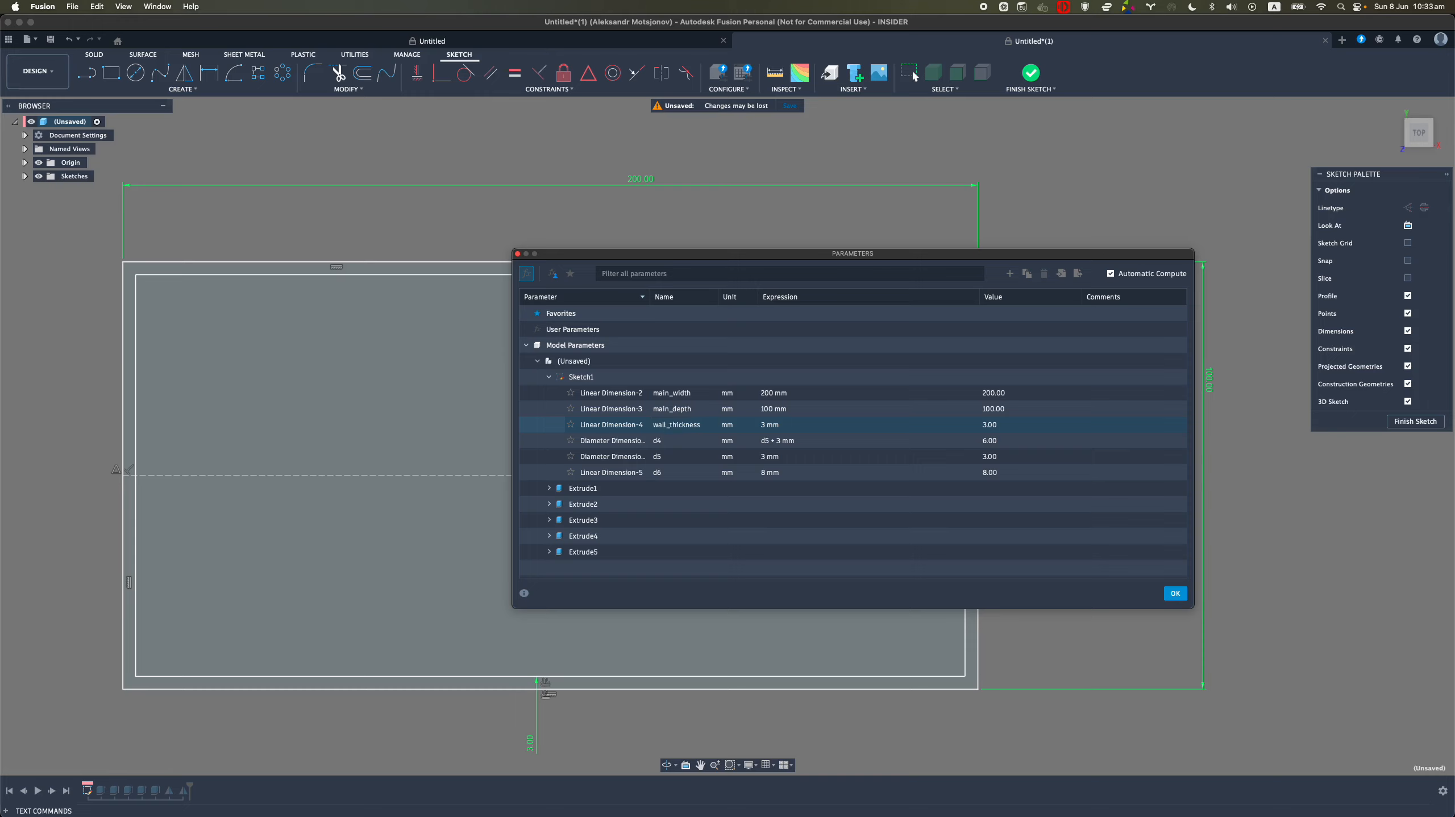
Rename the screw hole diameter parameter d5 as screw_d and collapse Sketch1's parameter list
click(665, 458)
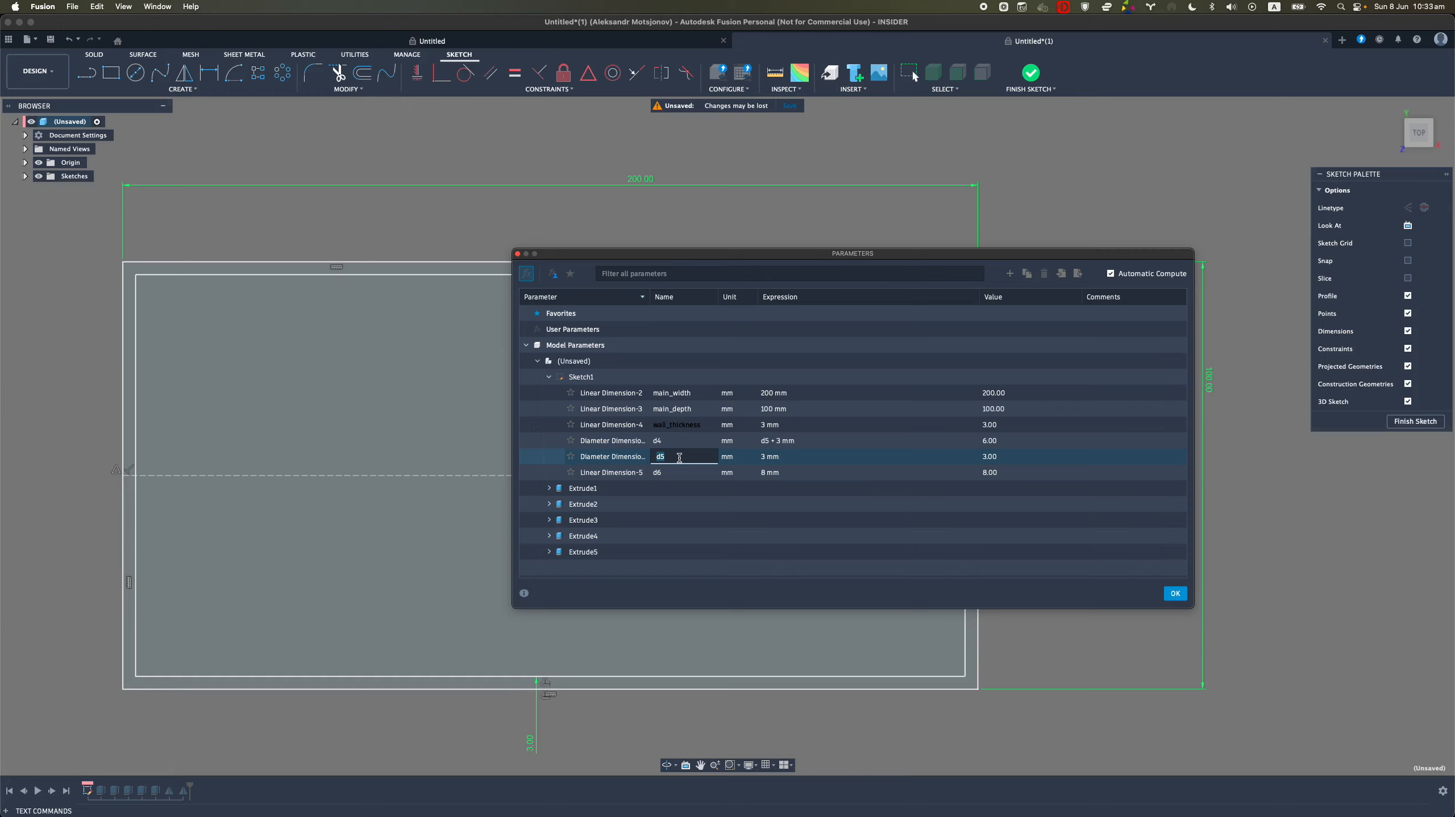
text(screw_)
key(Return)
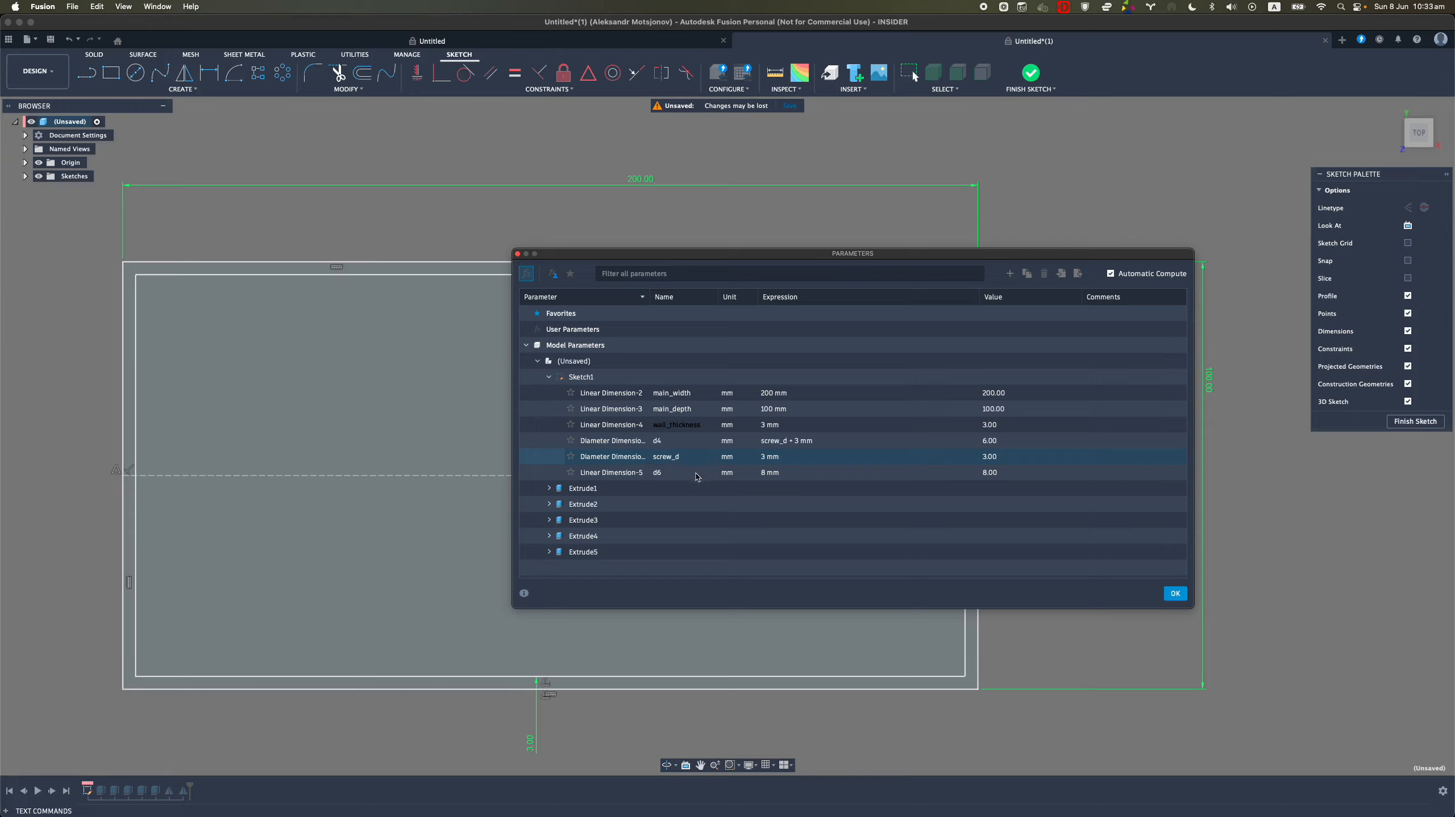
click(676, 470)
click(681, 459)
click(905, 437)
click(1002, 440)
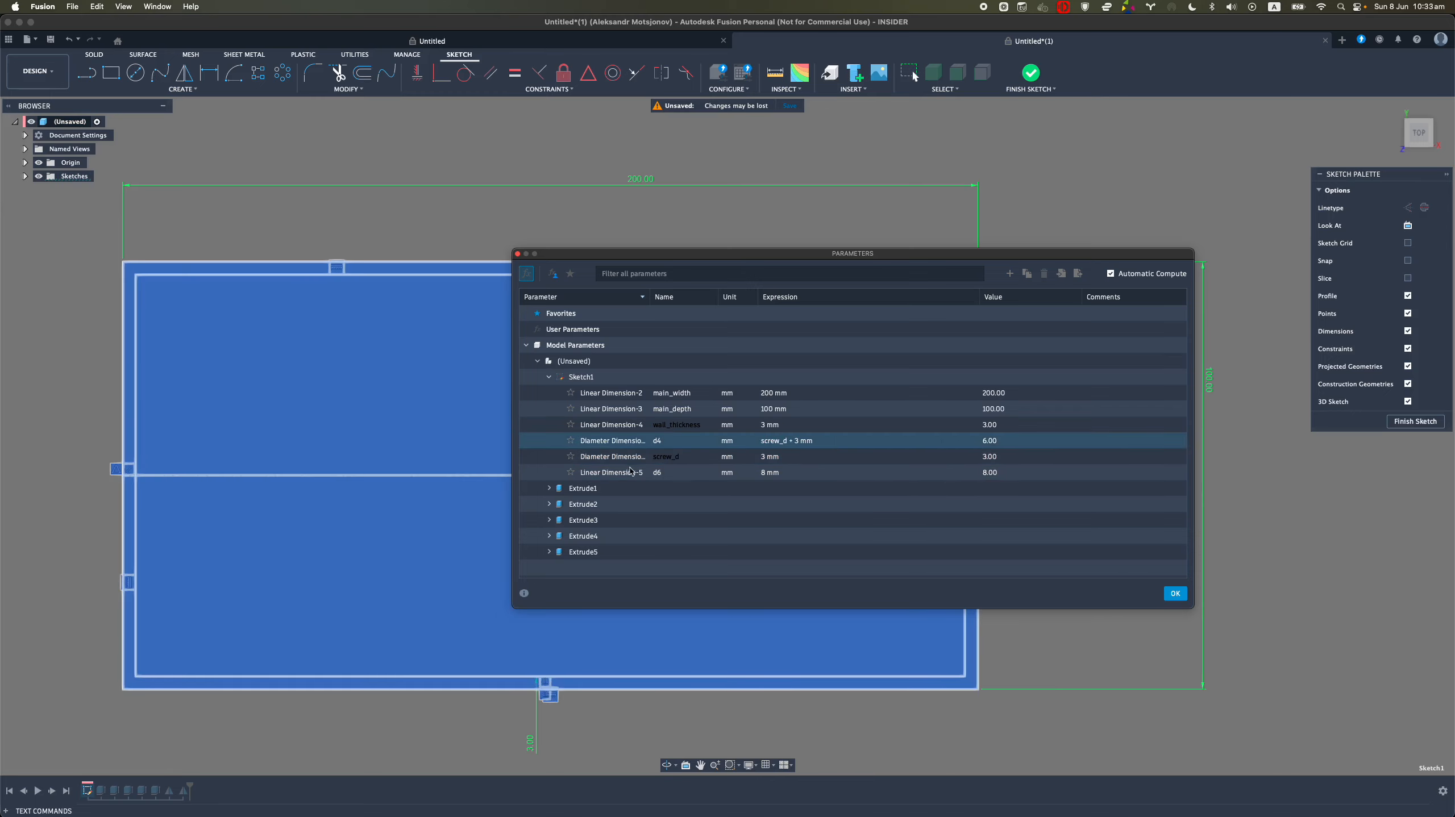
click(549, 377)
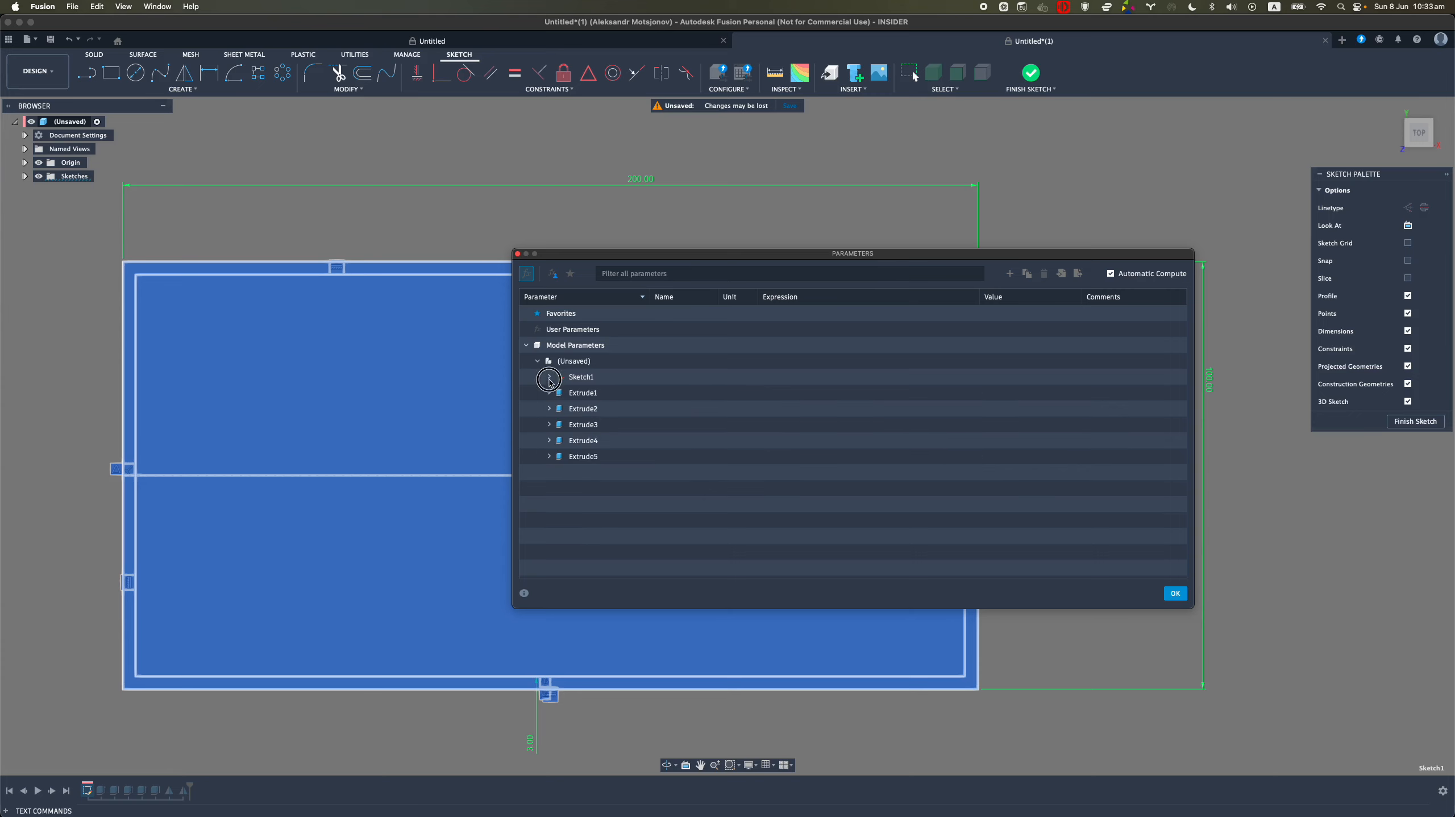
Mark main_width, main_depth, wall_thickness and screw_d in Sketch1 as favorite parameters, and collapse Sketch1's list
click(549, 377)
click(662, 398)
click(673, 396)
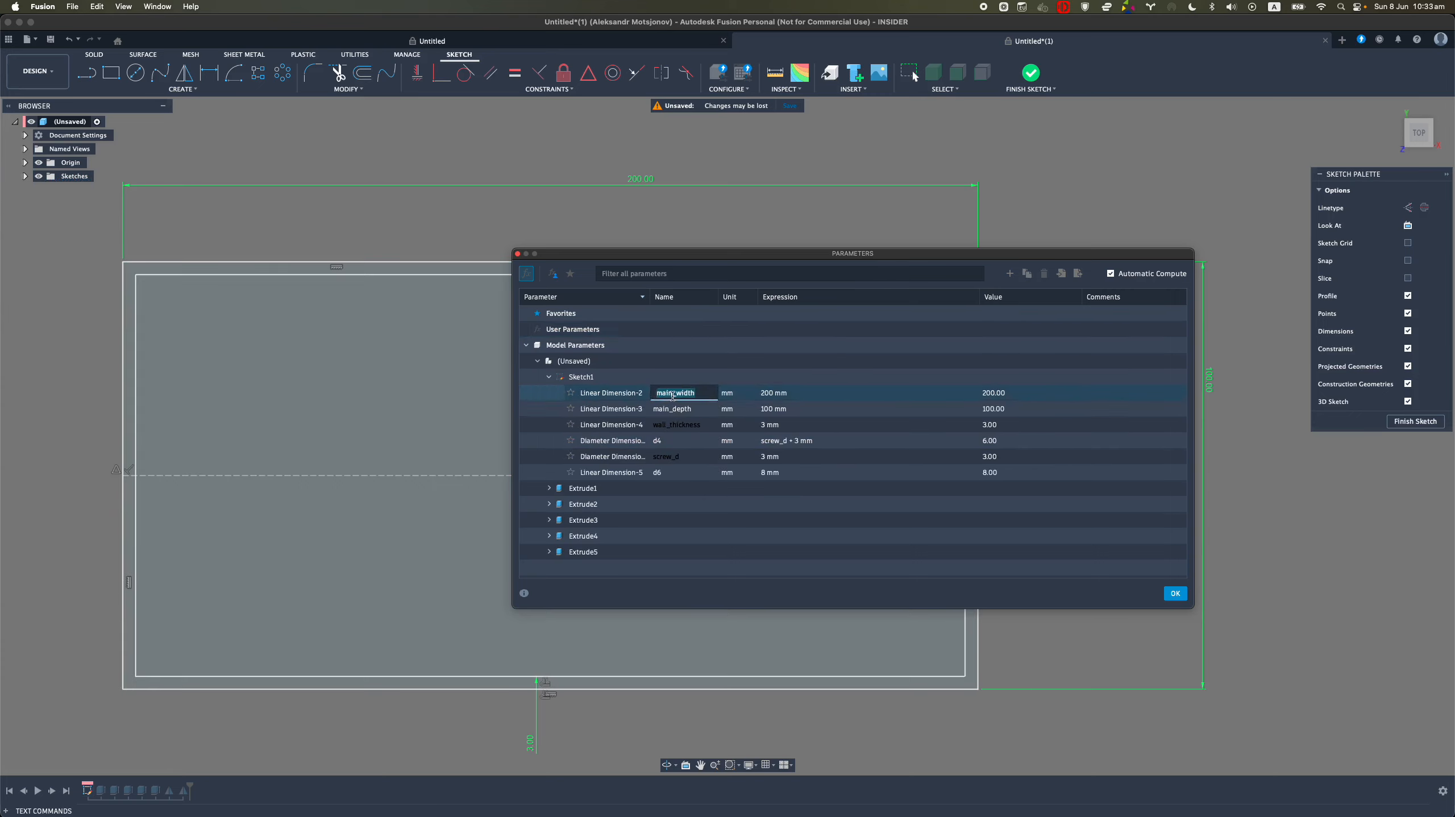
click(604, 394)
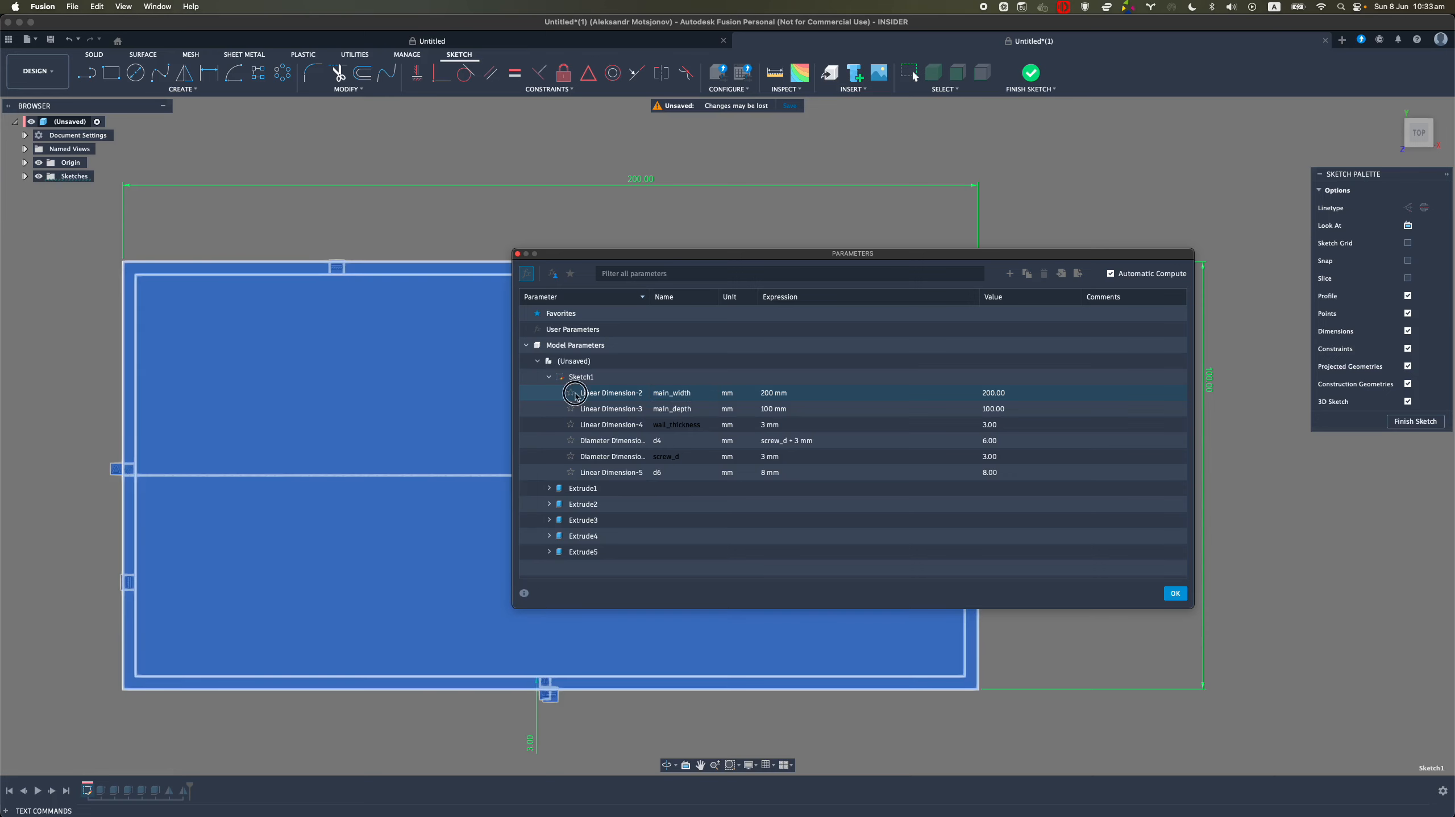
click(571, 393)
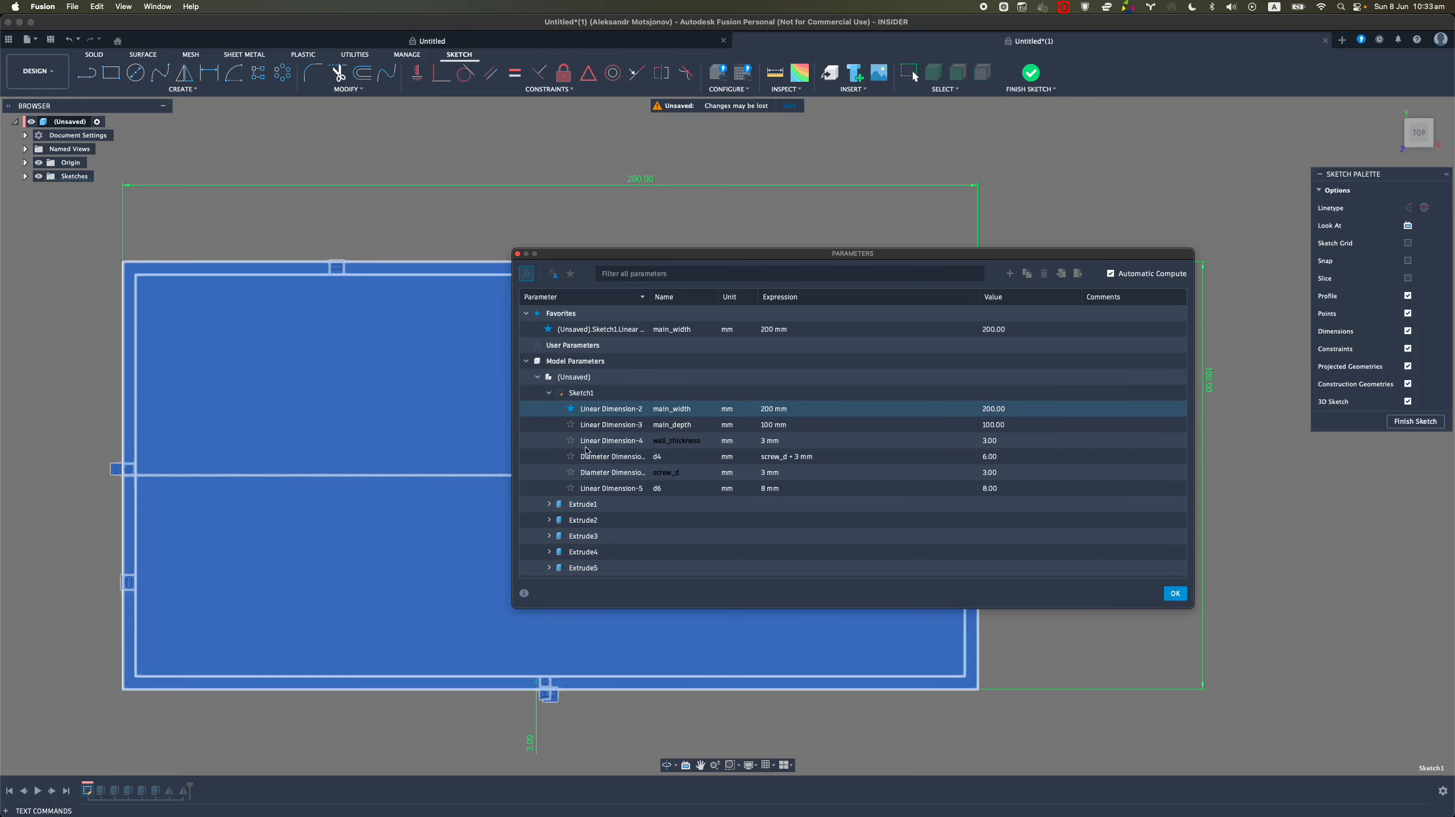
click(570, 424)
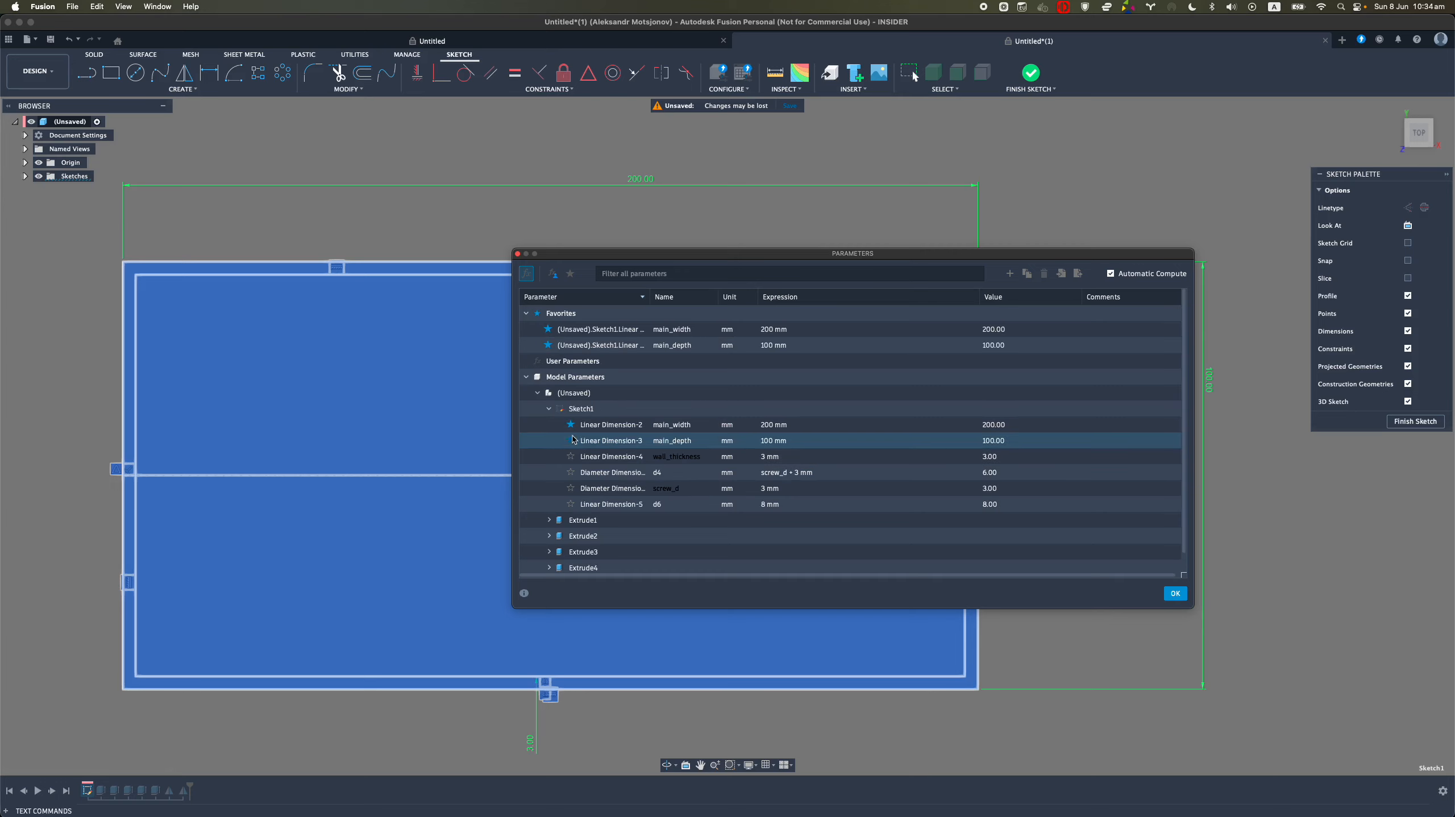
click(570, 456)
click(571, 504)
click(549, 440)
Set Extrude1's AlongDistance expression to wall_thickness
click(550, 457)
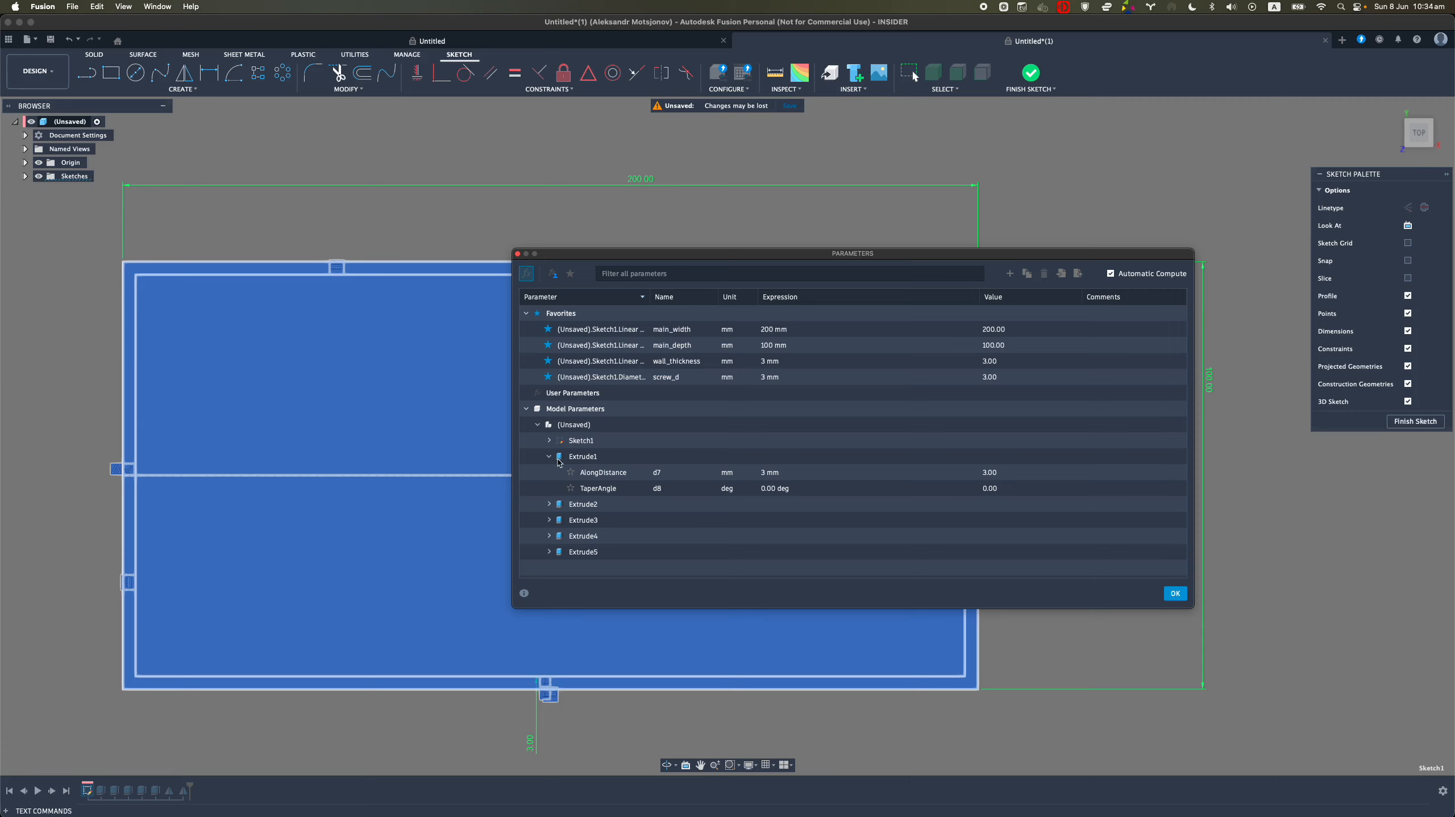
click(559, 462)
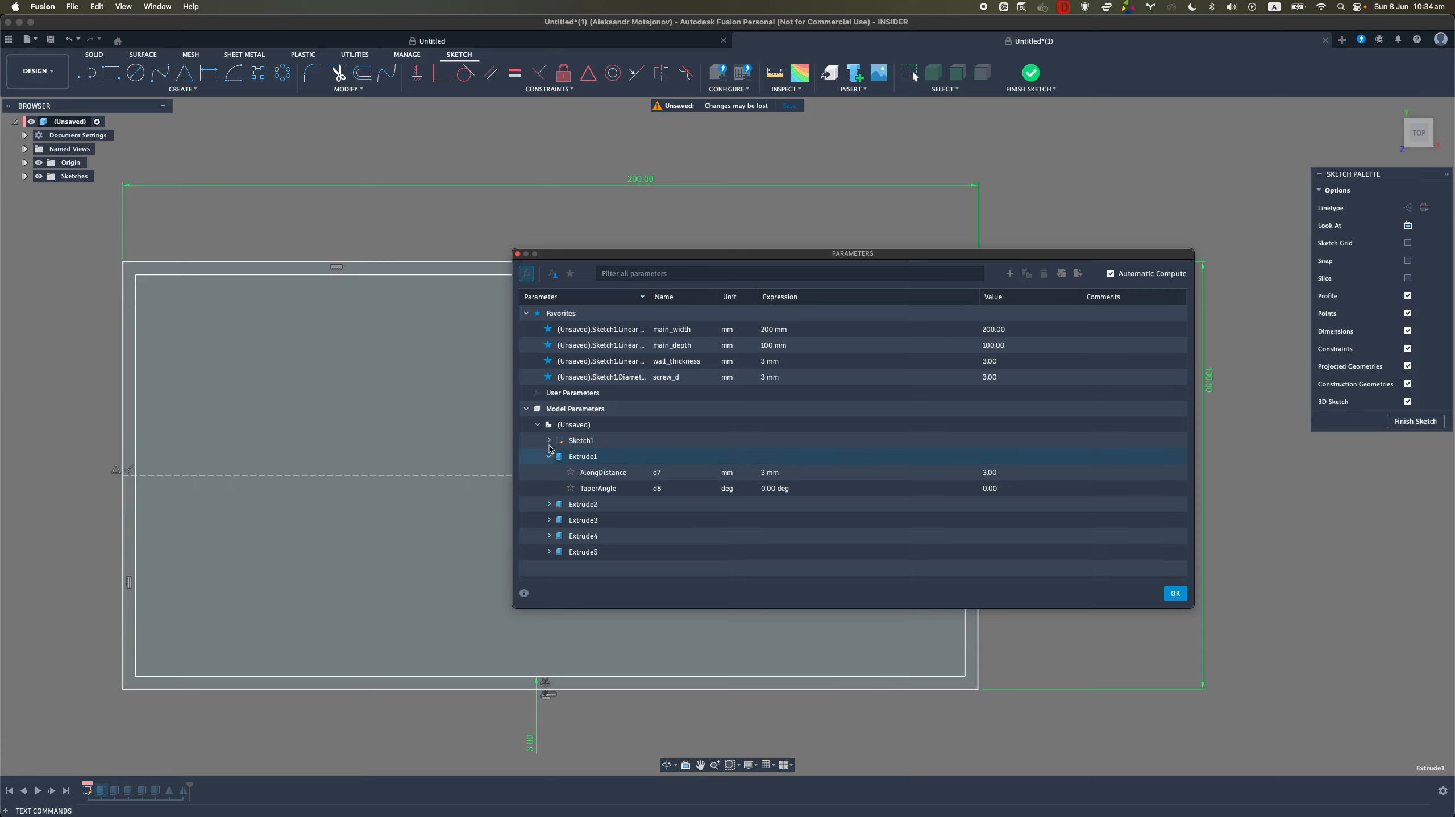
double_click(754, 479)
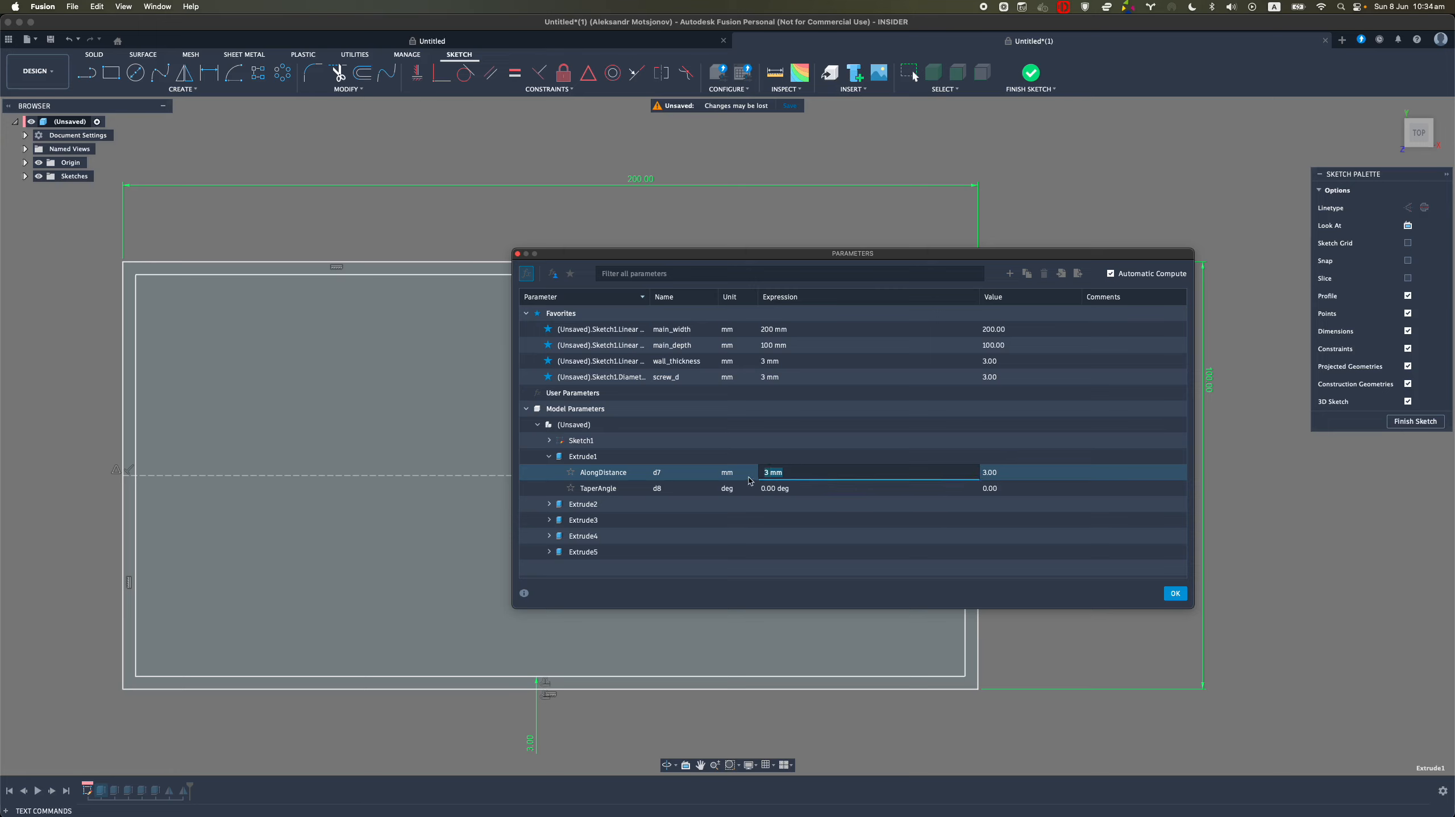
text(wall_thickness)
key(Return)
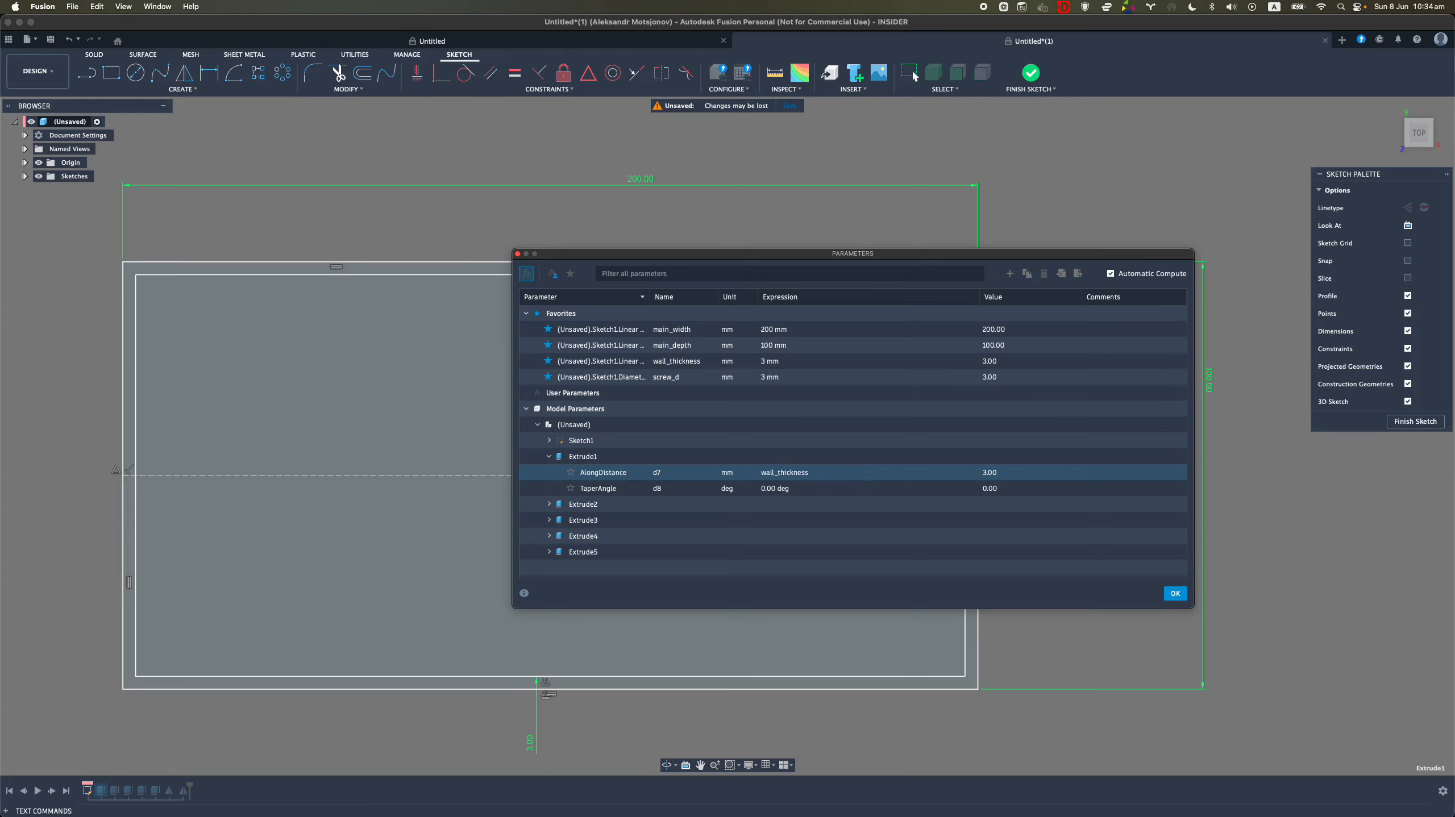
click(550, 456)
Rename Extrude2's AlongDistance parameter as main_height and collapse its parameter list
click(550, 472)
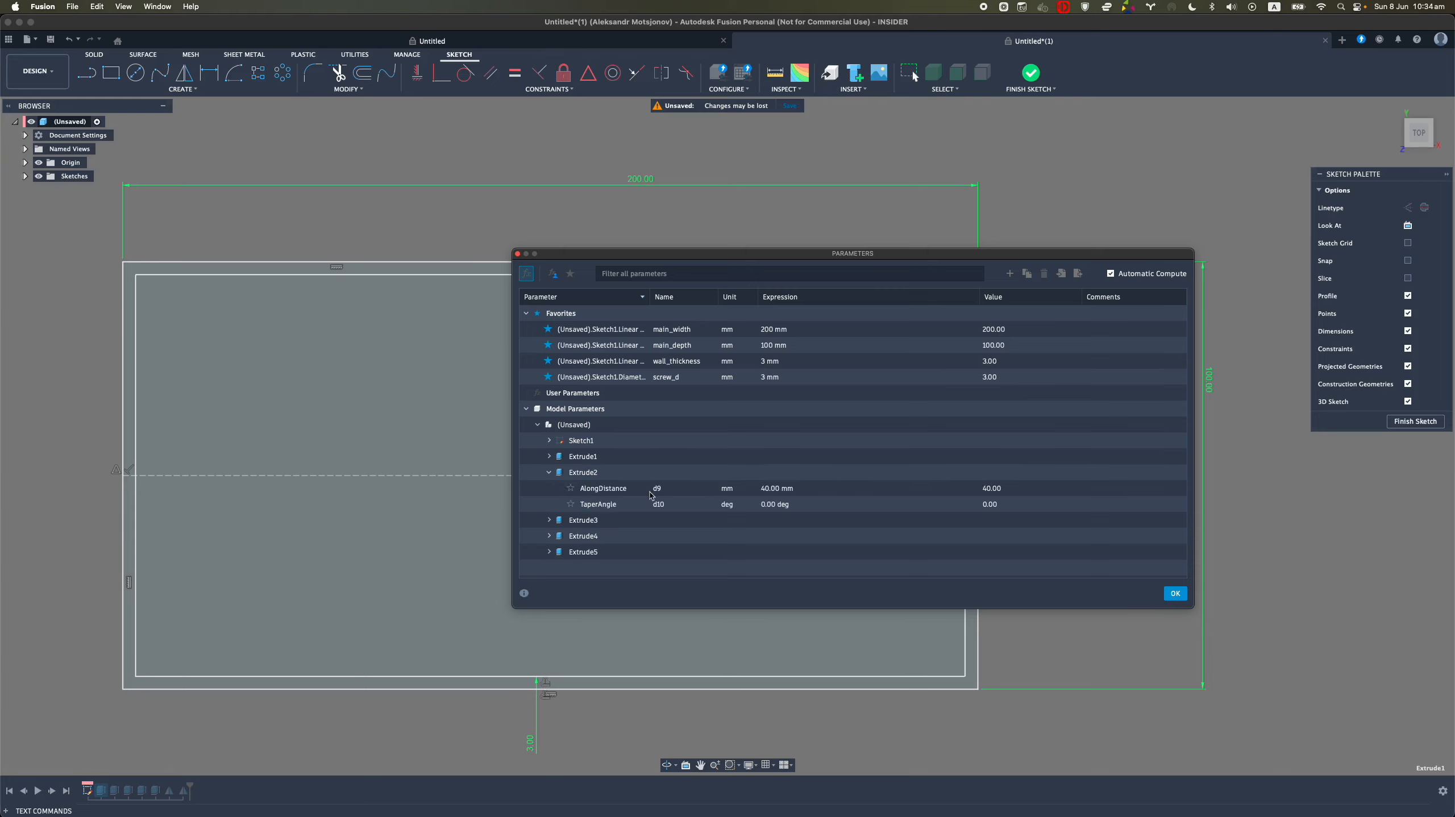
click(779, 496)
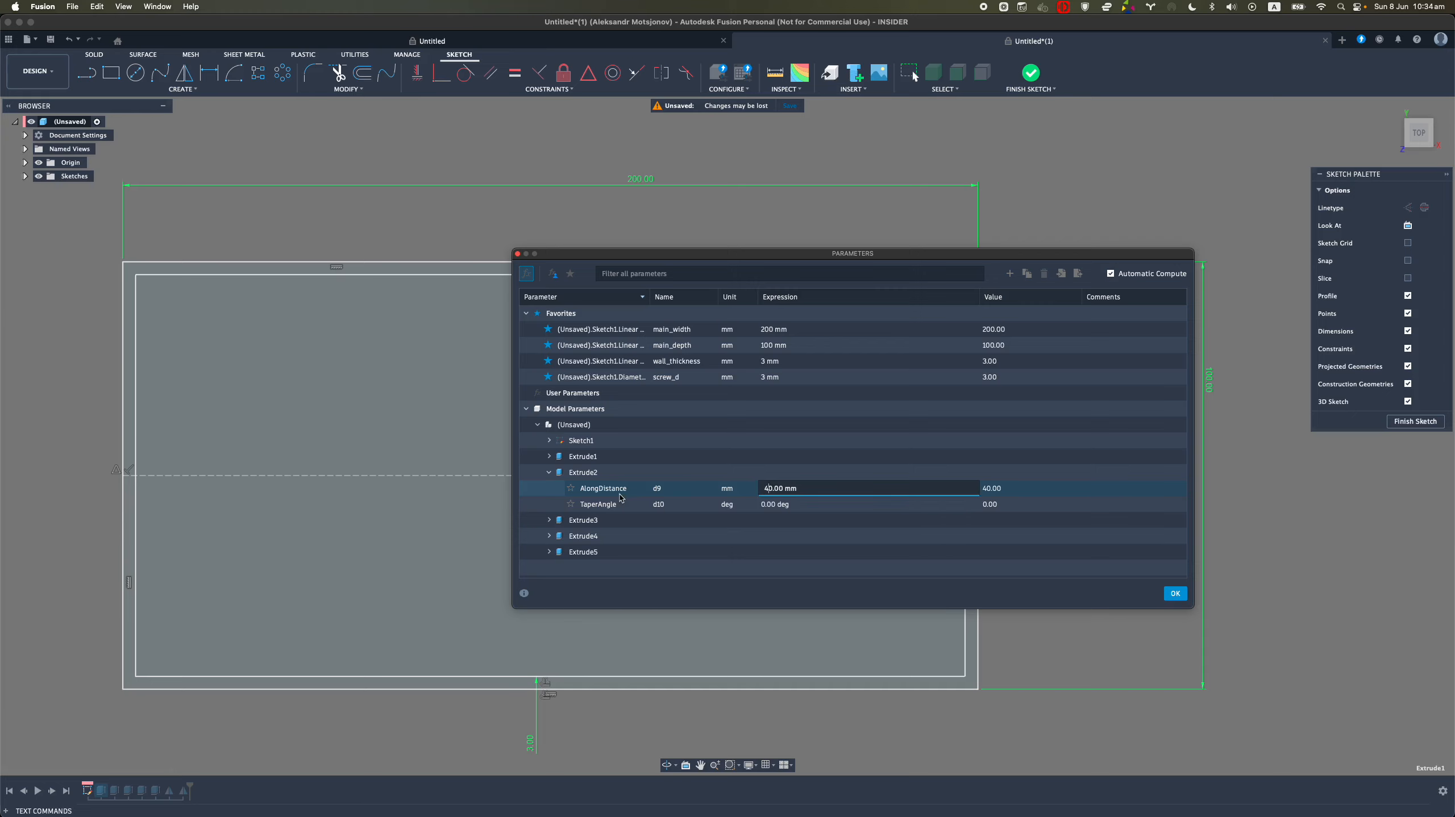
click(670, 491)
text(mai)
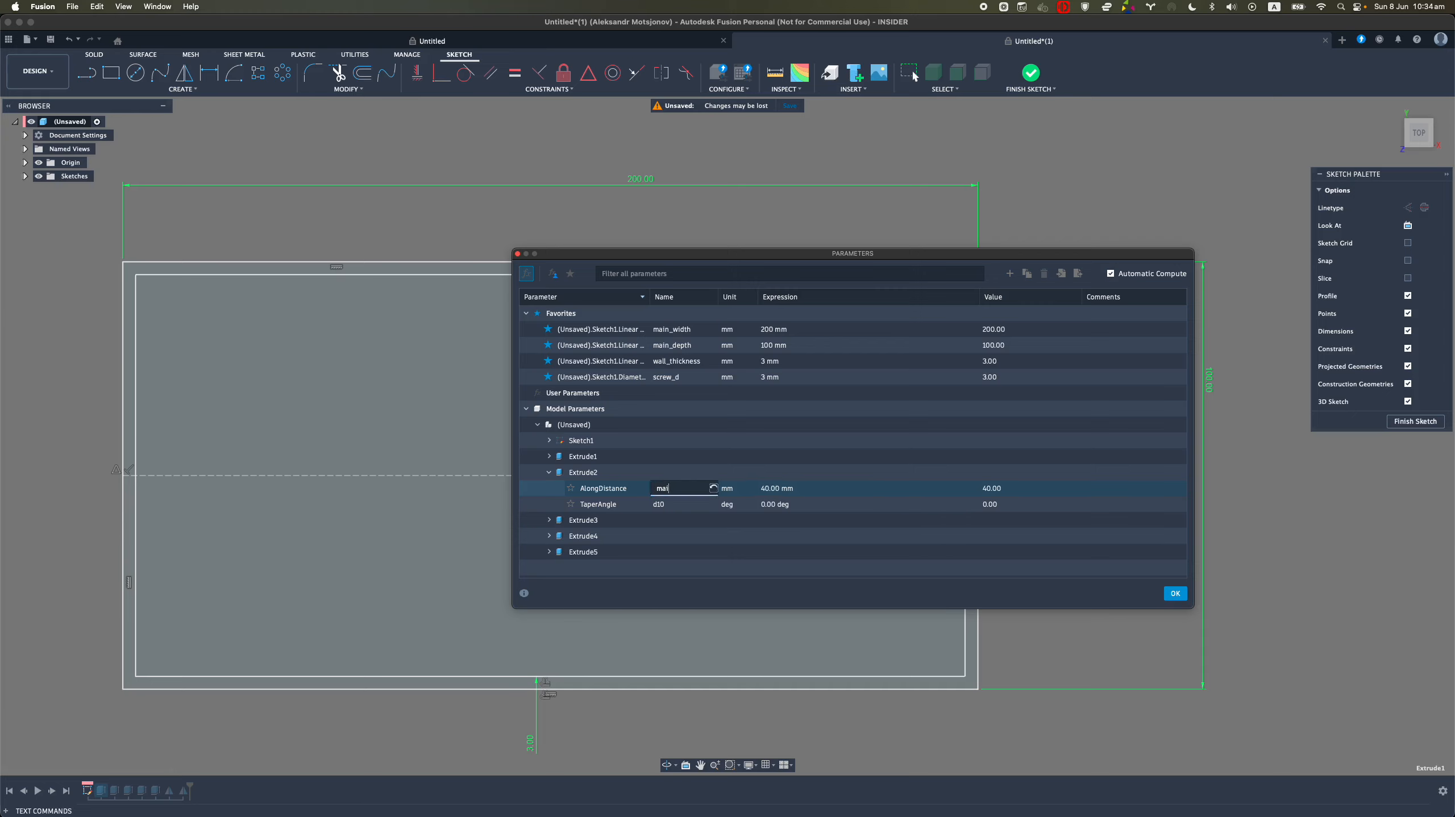
text(n_heiughght)
key(Return)
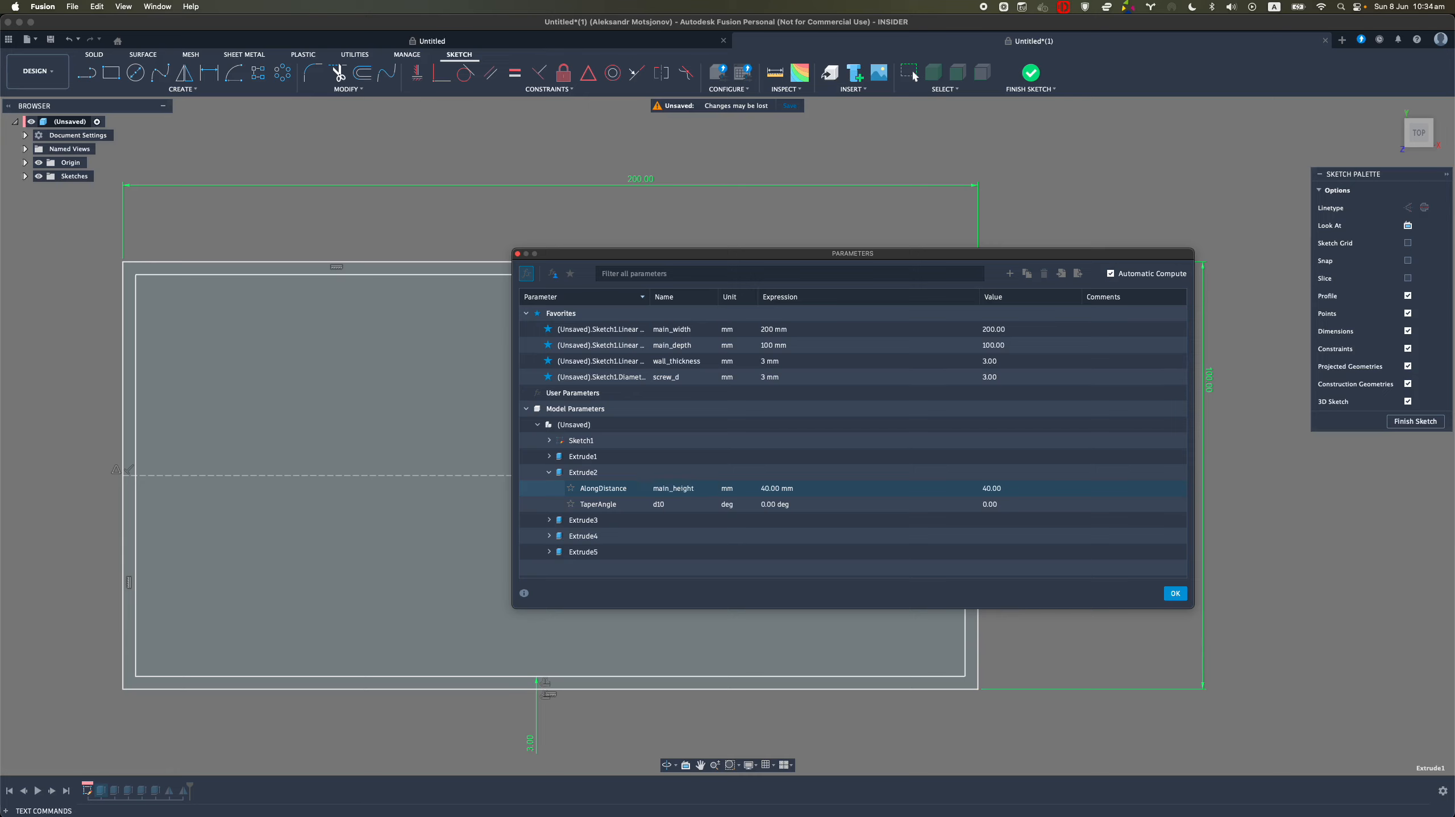
click(558, 473)
Check Extrude3's parameters, and set Extrude4's AlongDistance expression to -wall_thickness
click(552, 488)
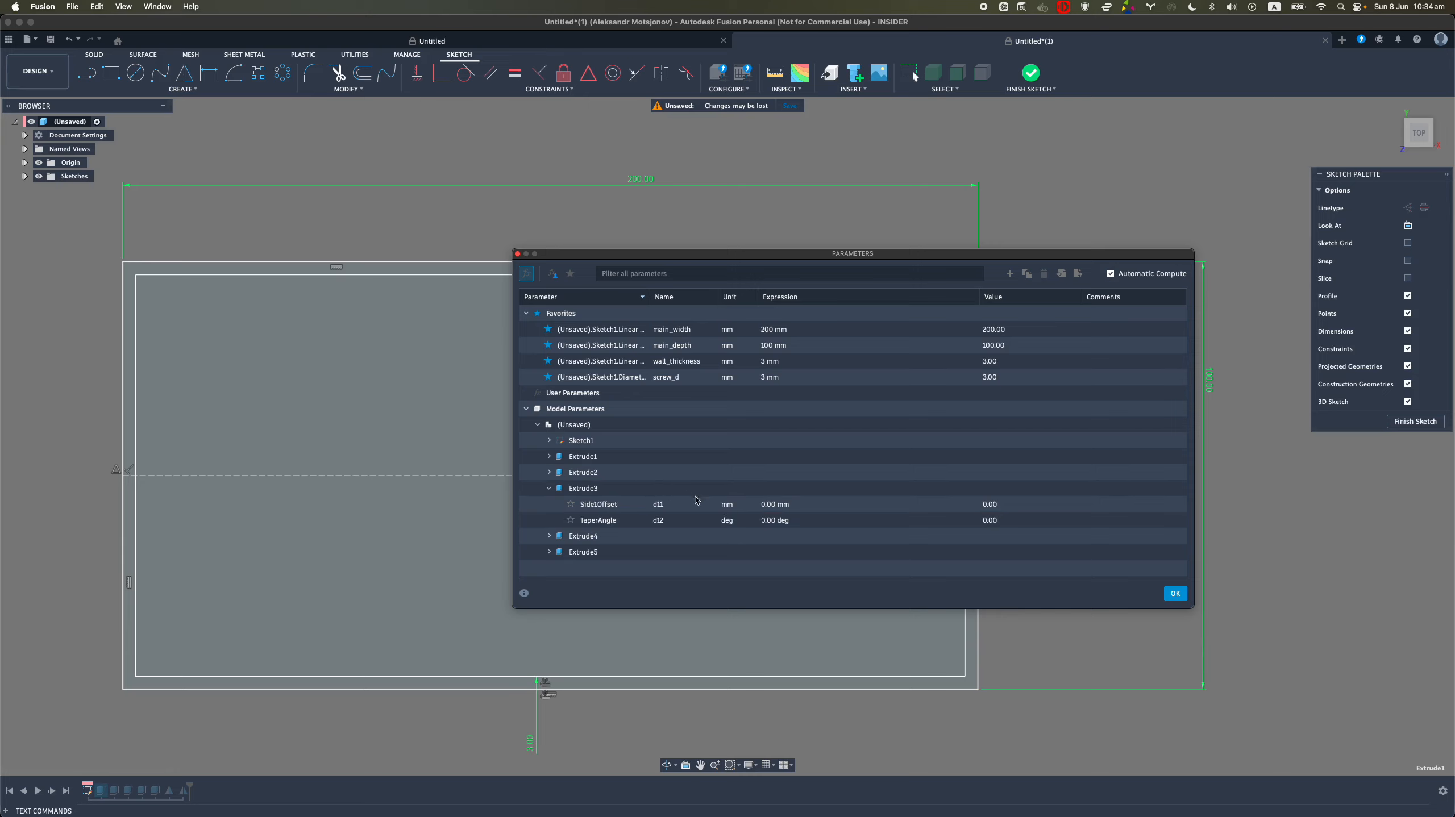
click(549, 489)
click(549, 505)
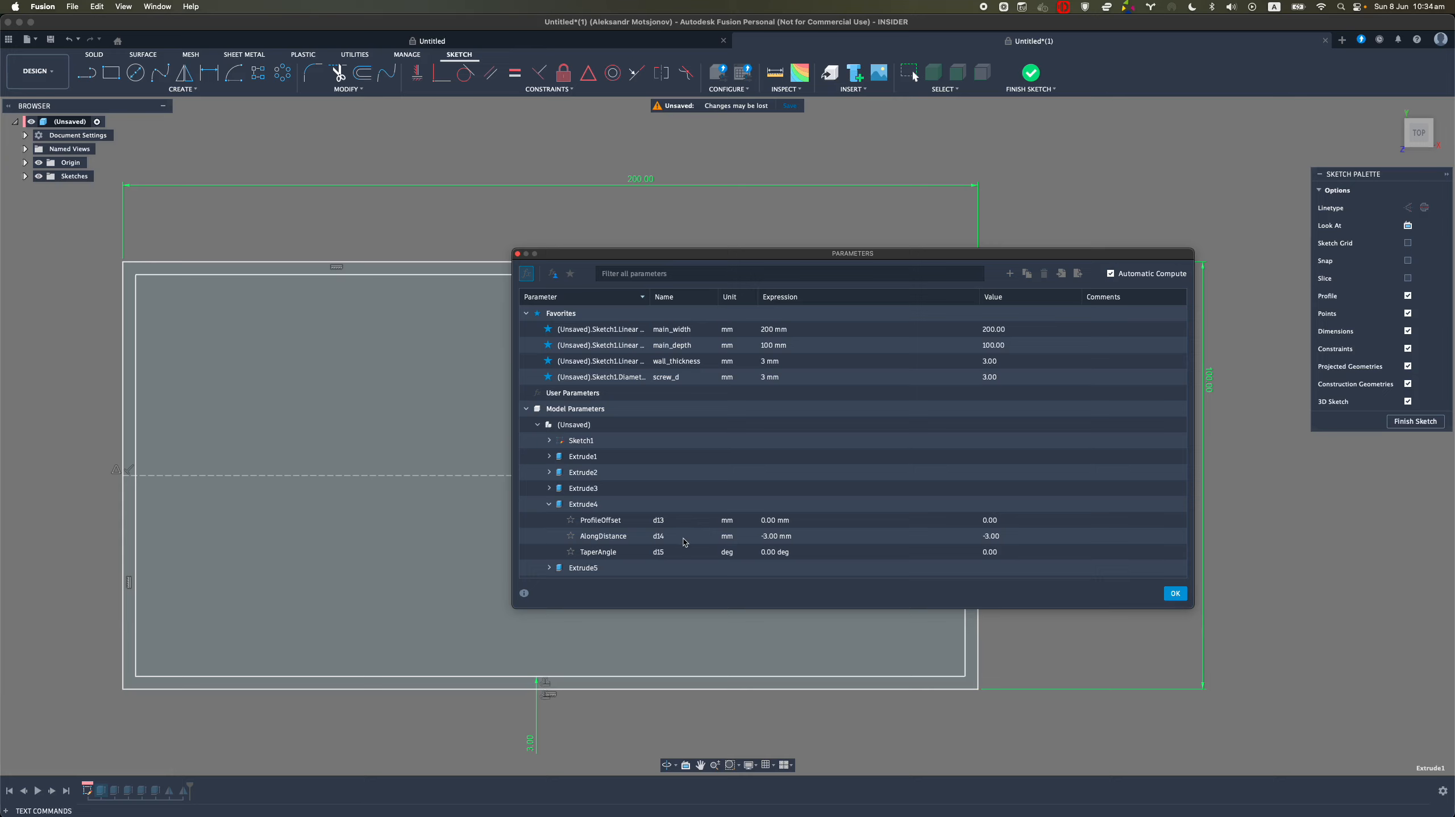
double_click(667, 542)
key(Tab)
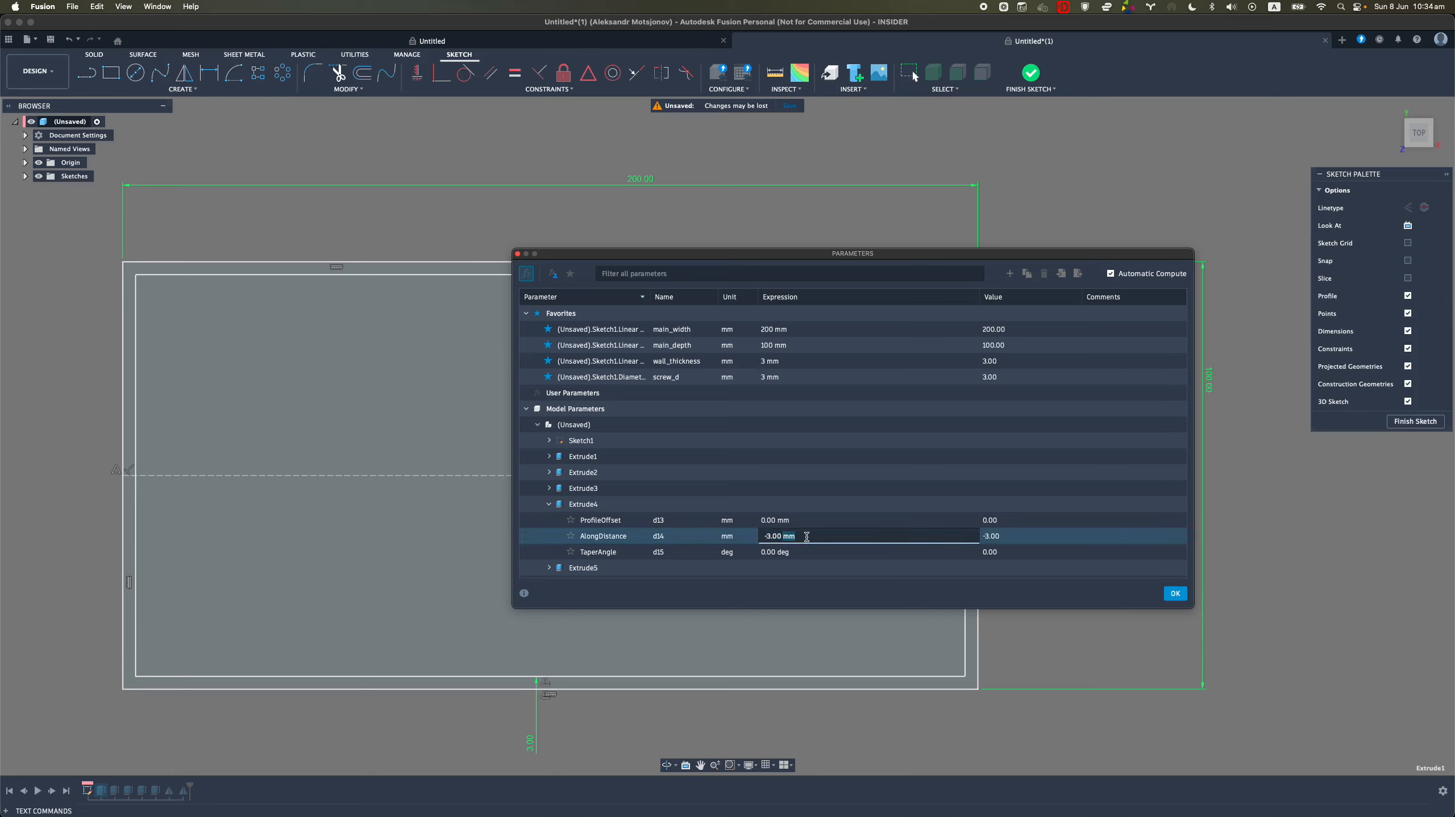
key(BackSpace)
text(-wall_thickness)
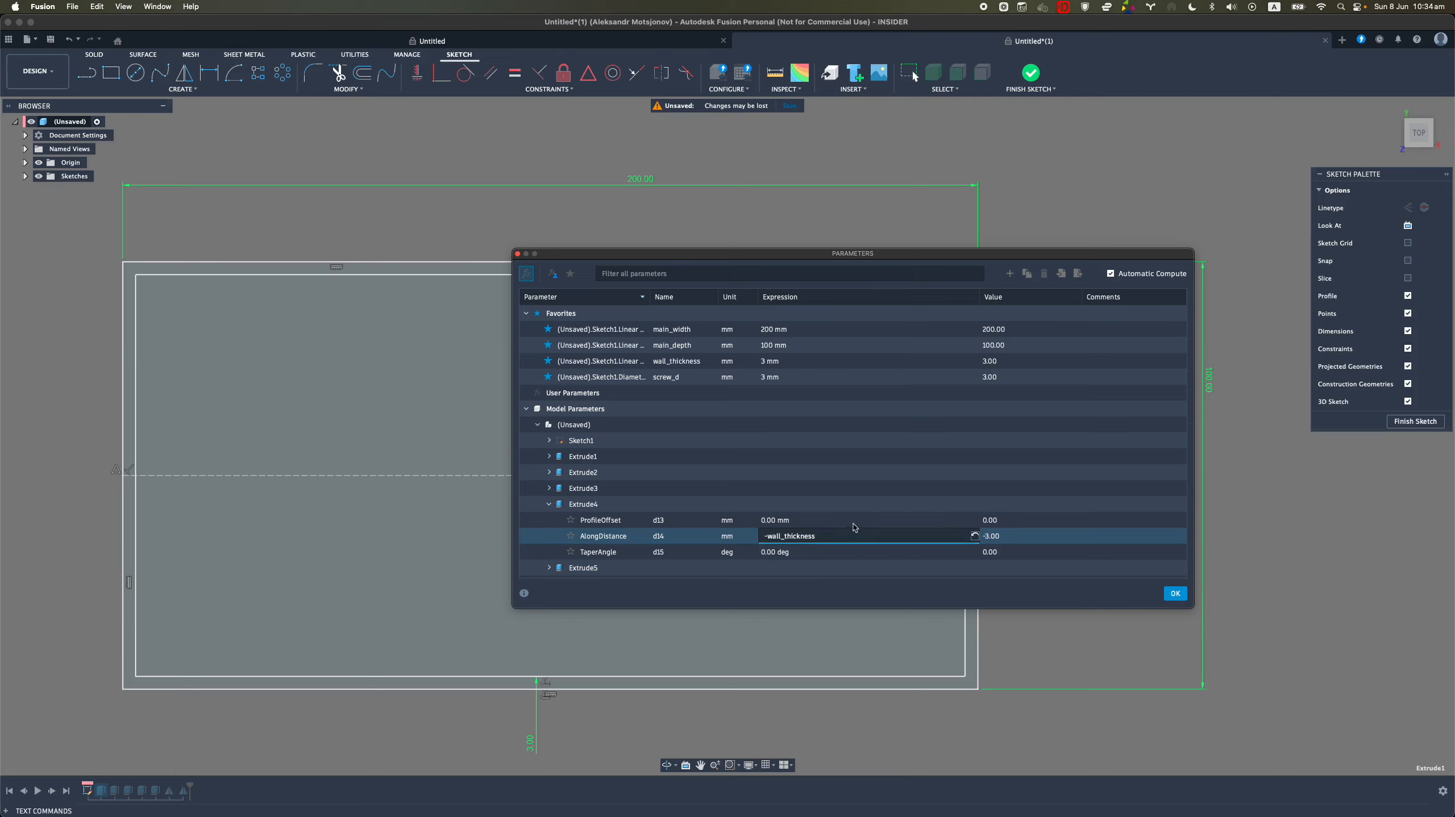
key(Return)
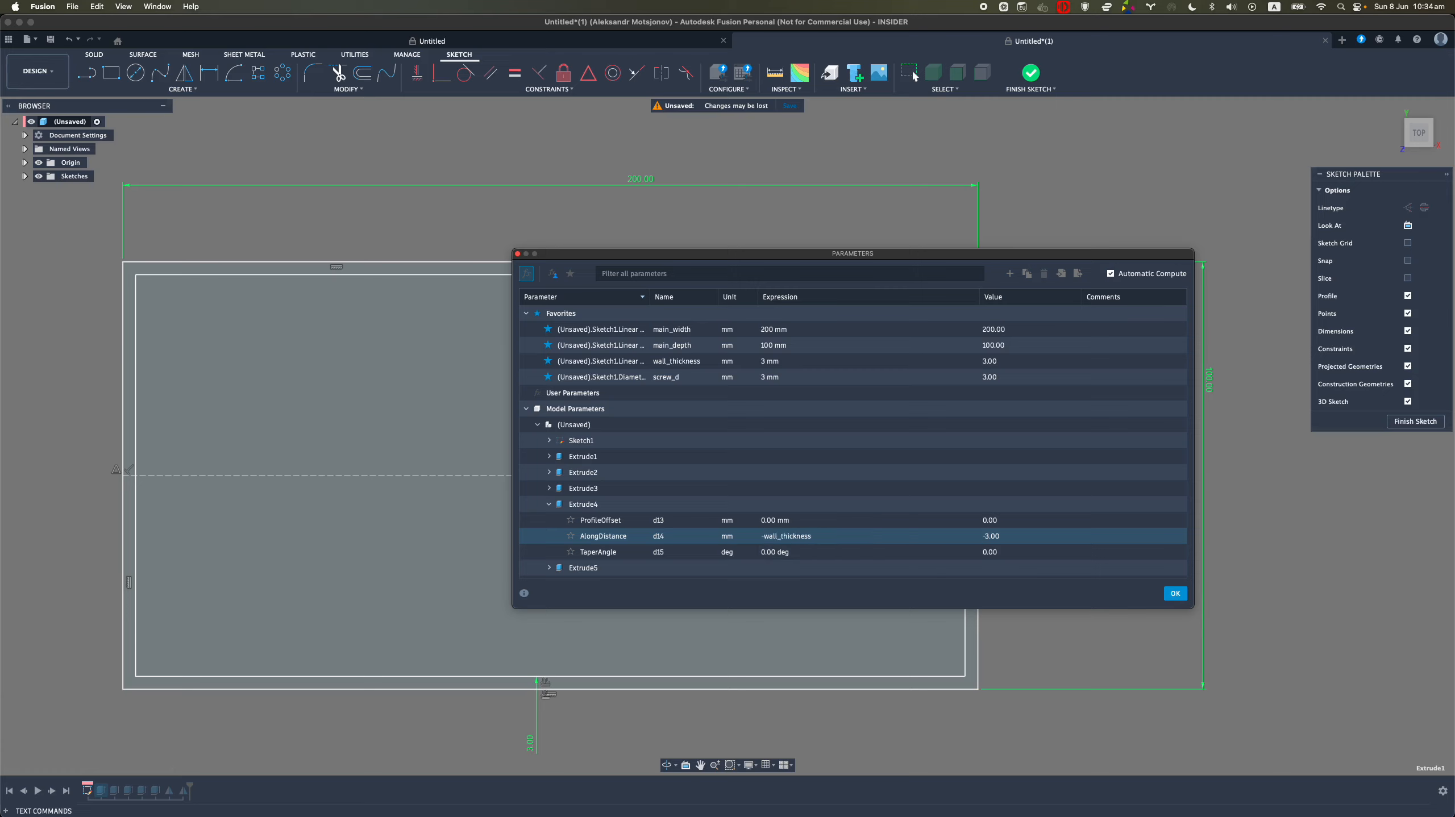
click(548, 504)
click(549, 520)
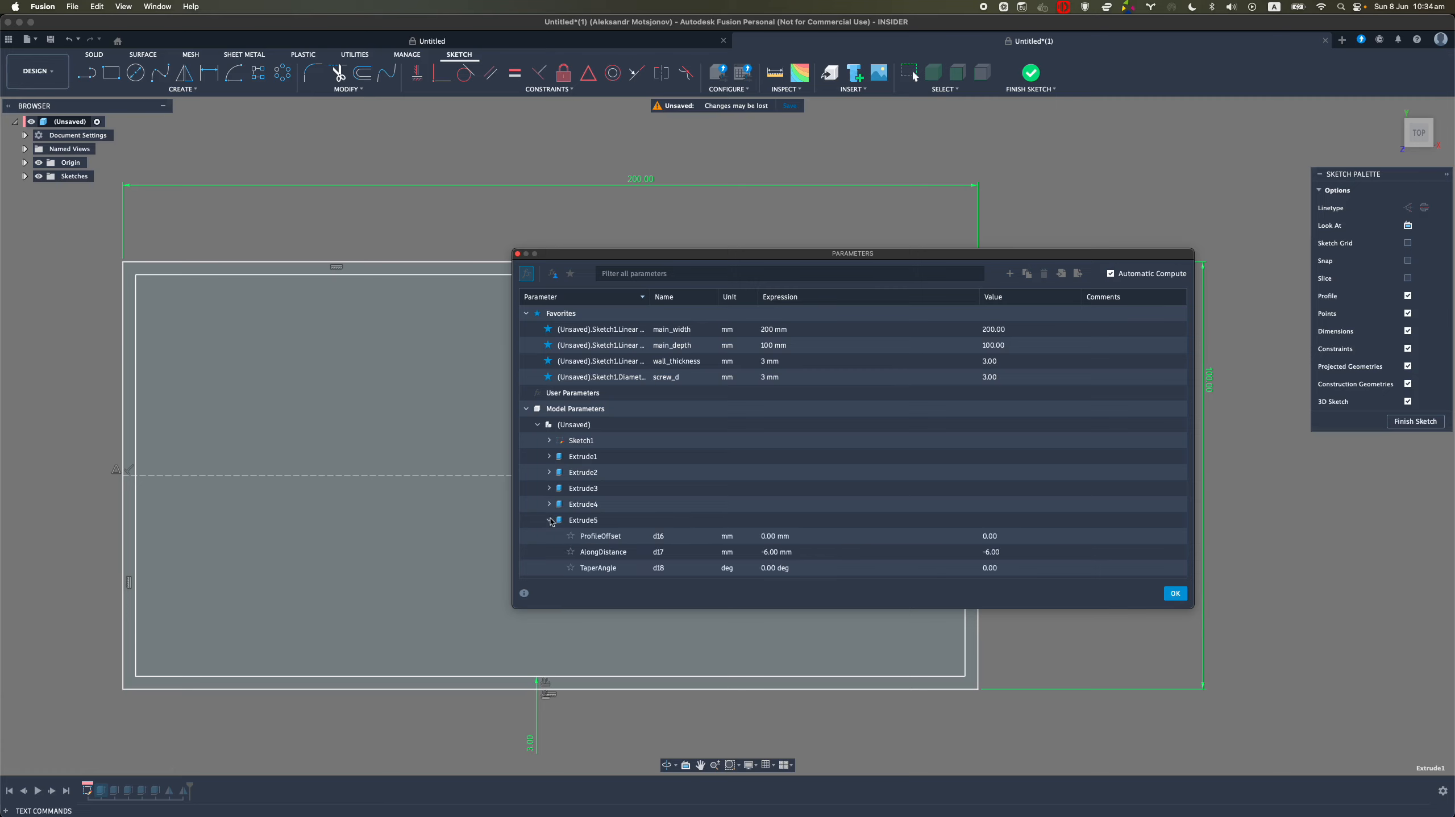
double_click(807, 552)
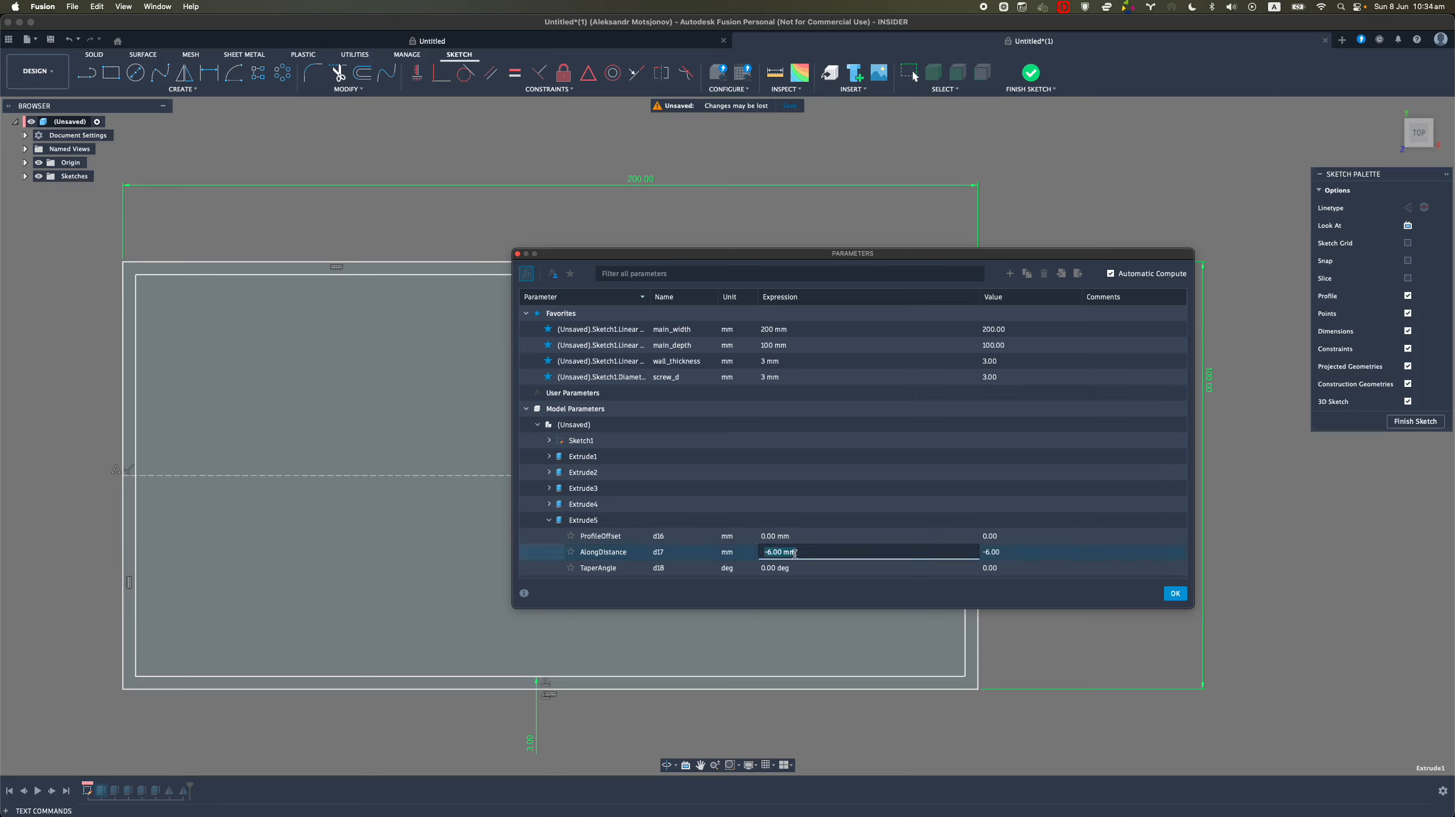
triple_click(805, 553)
double_click(683, 552)
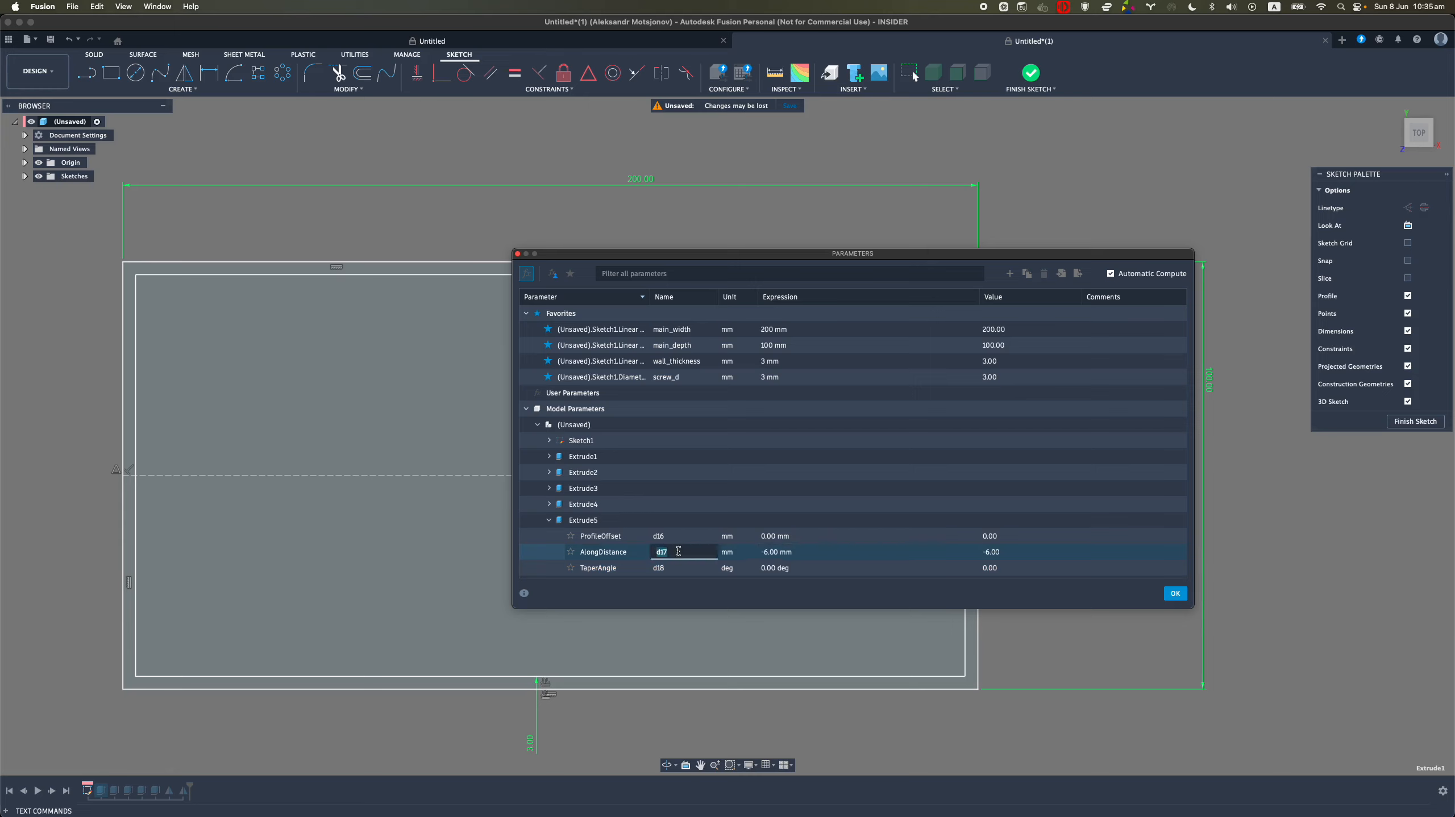
click(549, 520)
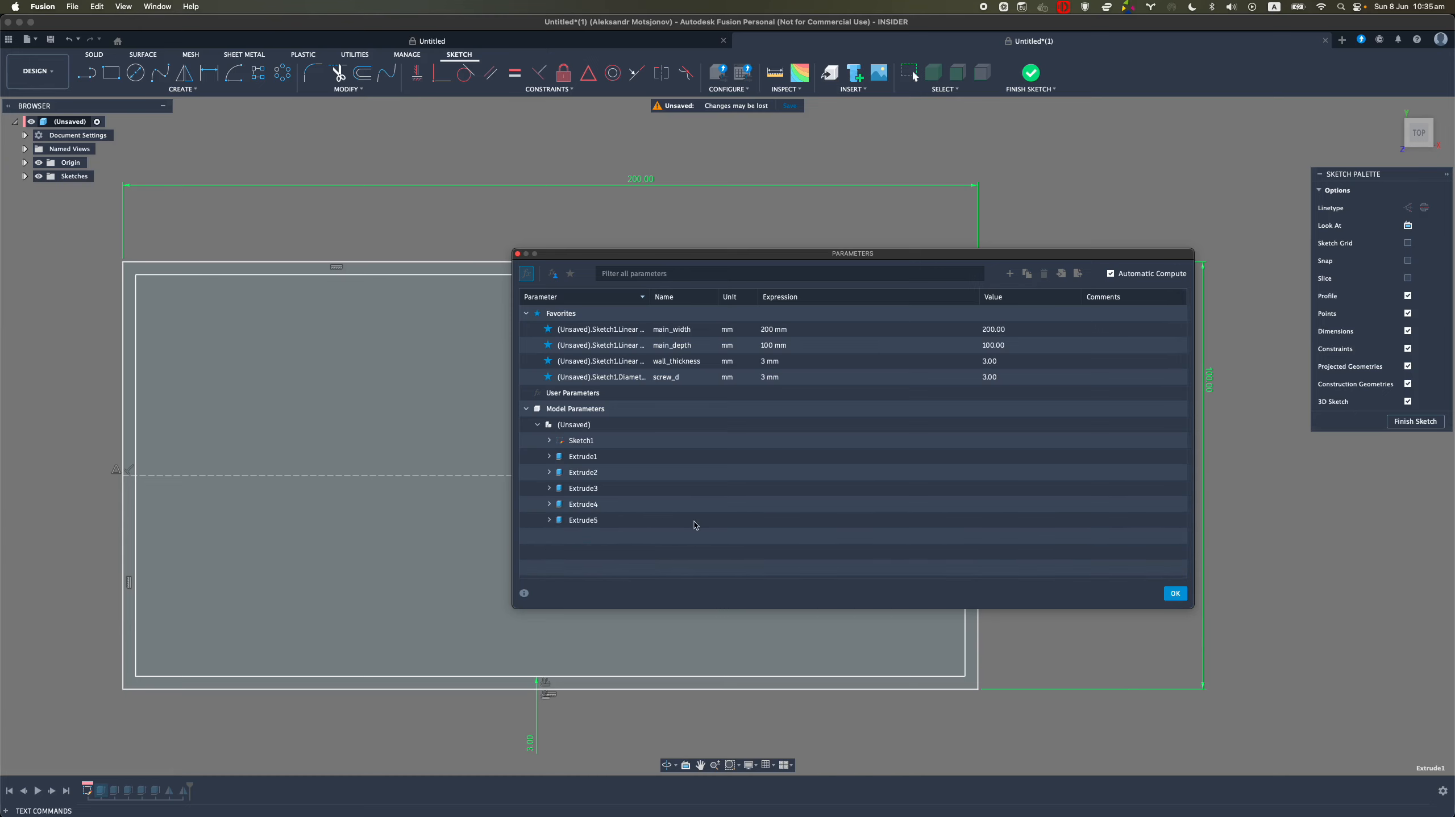
Finish editing the sketch and reopen the parameters with their window moved clear of the box
click(1174, 594)
click(1031, 73)
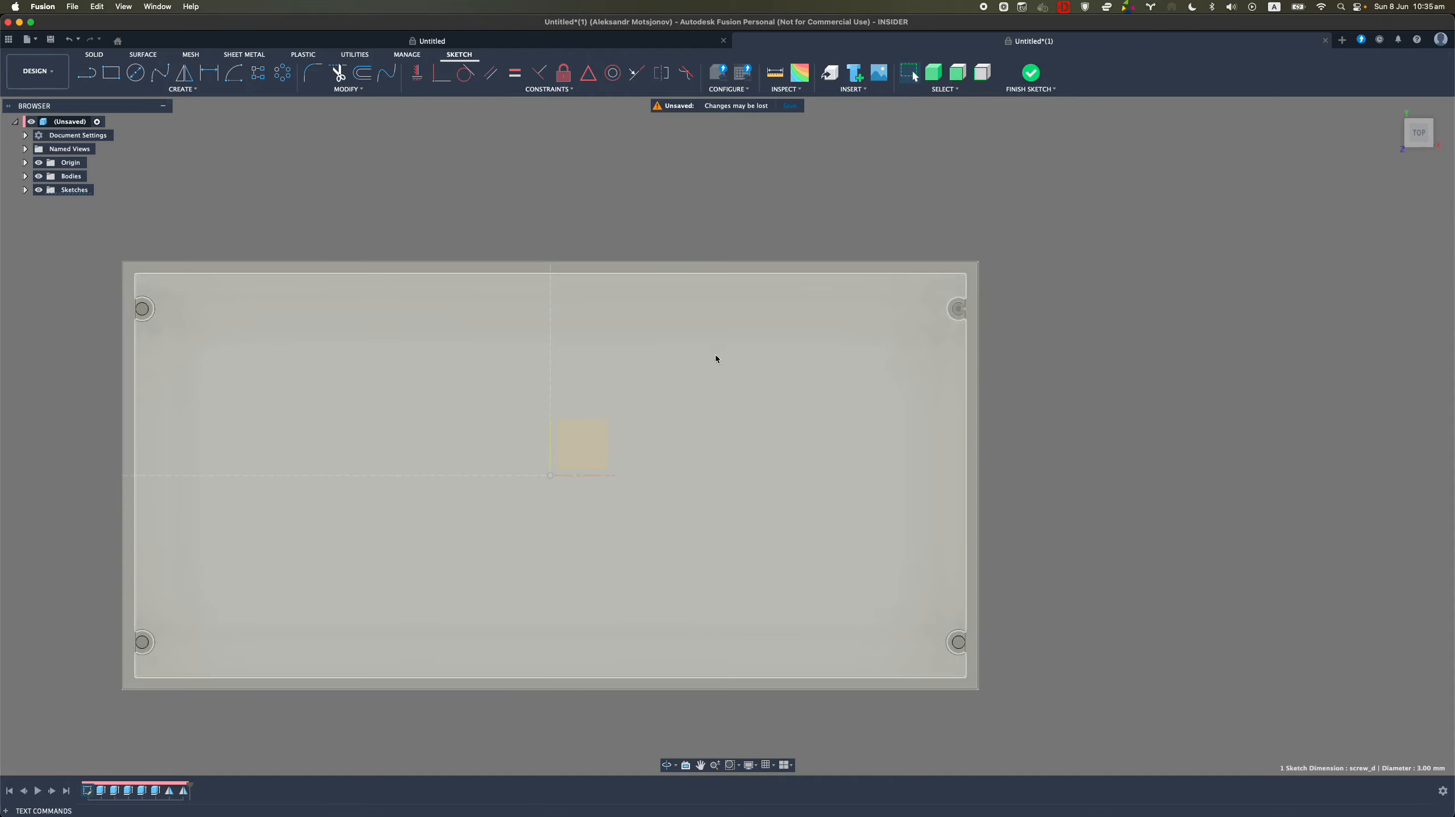
mouse_move(644, 411)
shift+middle_down()
mouse_move(589, 392)
mouse_move(578, 343)
shift+middle_up()
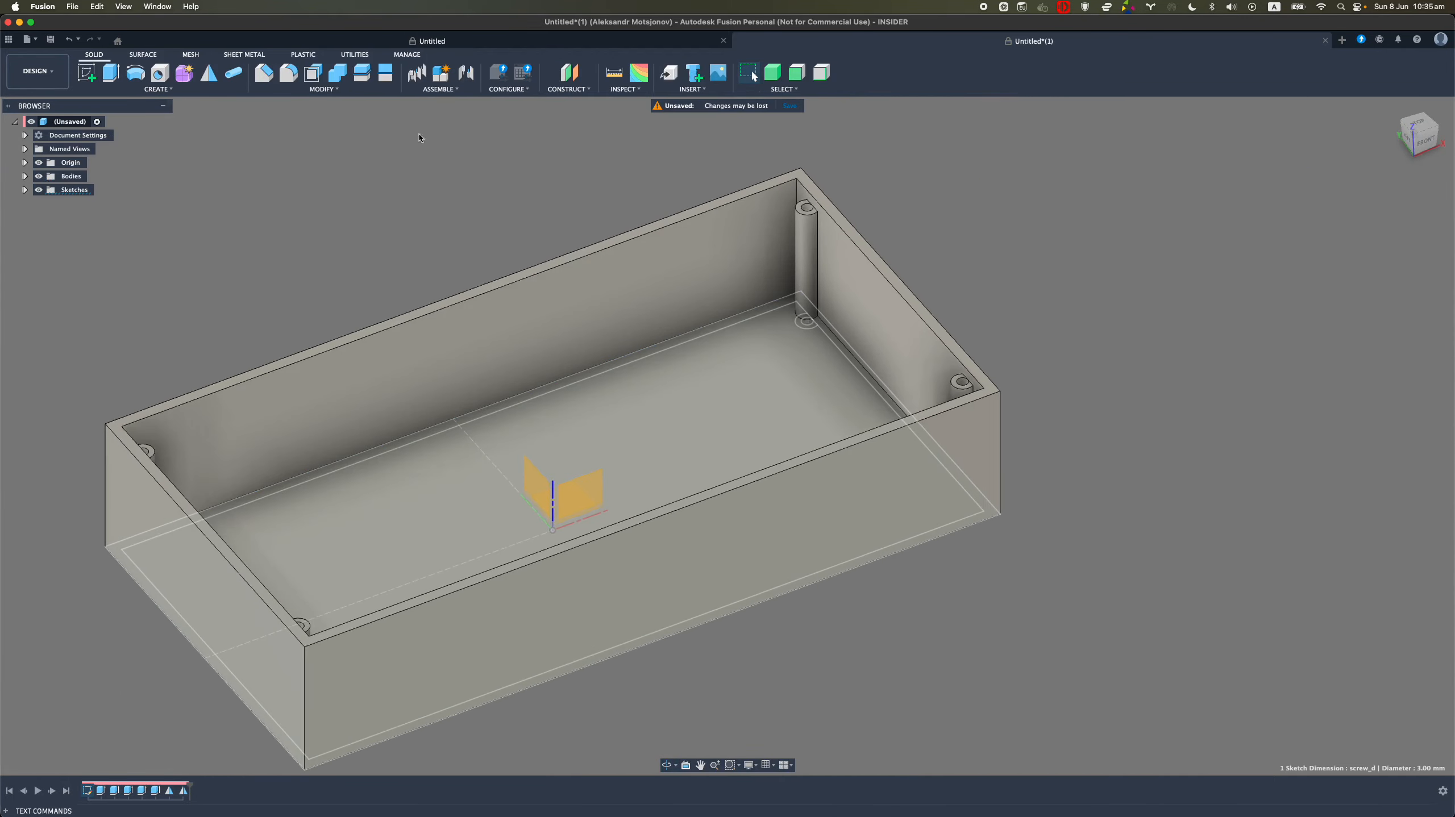
click(323, 88)
click(320, 344)
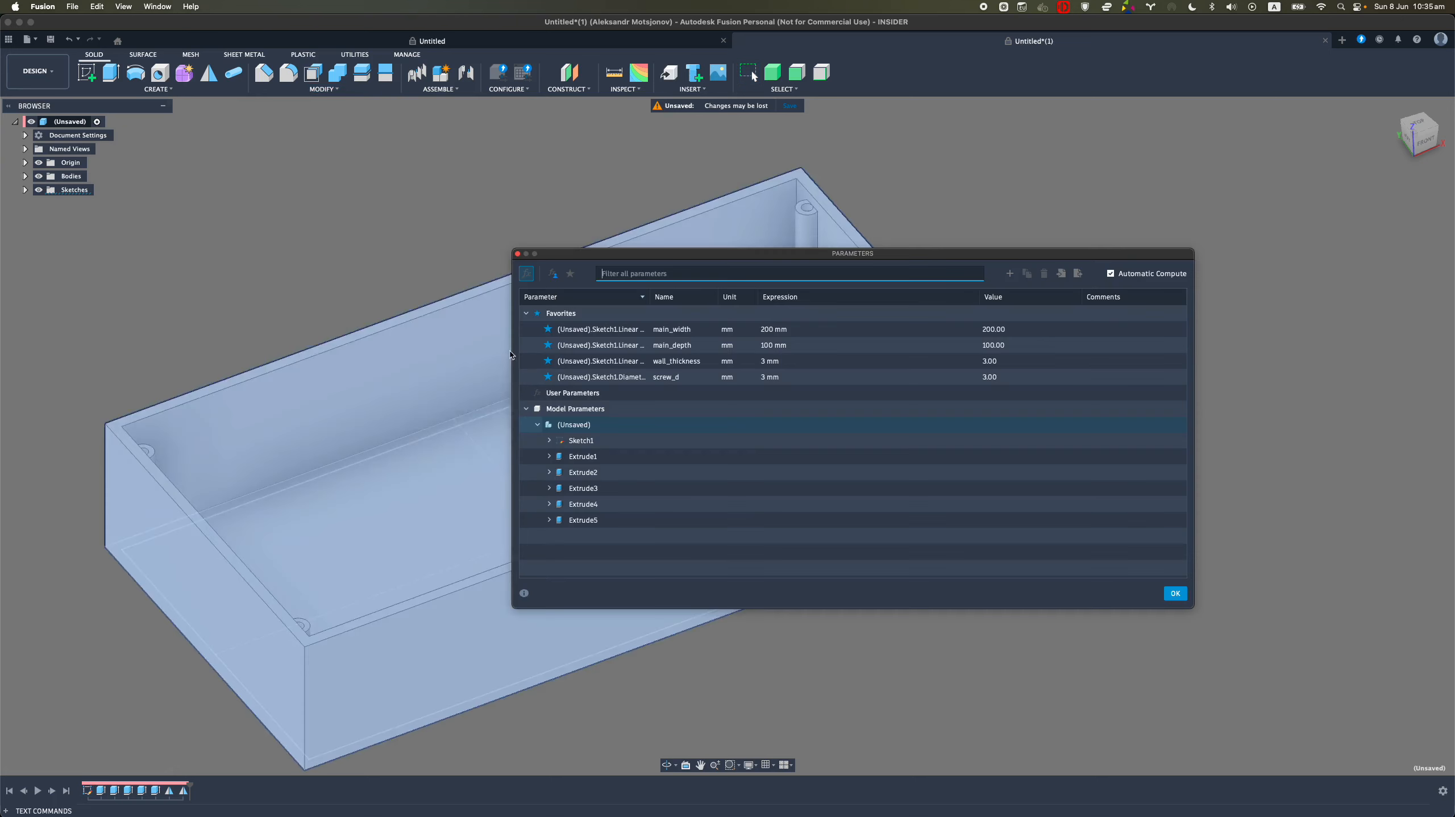
drag(728, 249, 1013, 357)
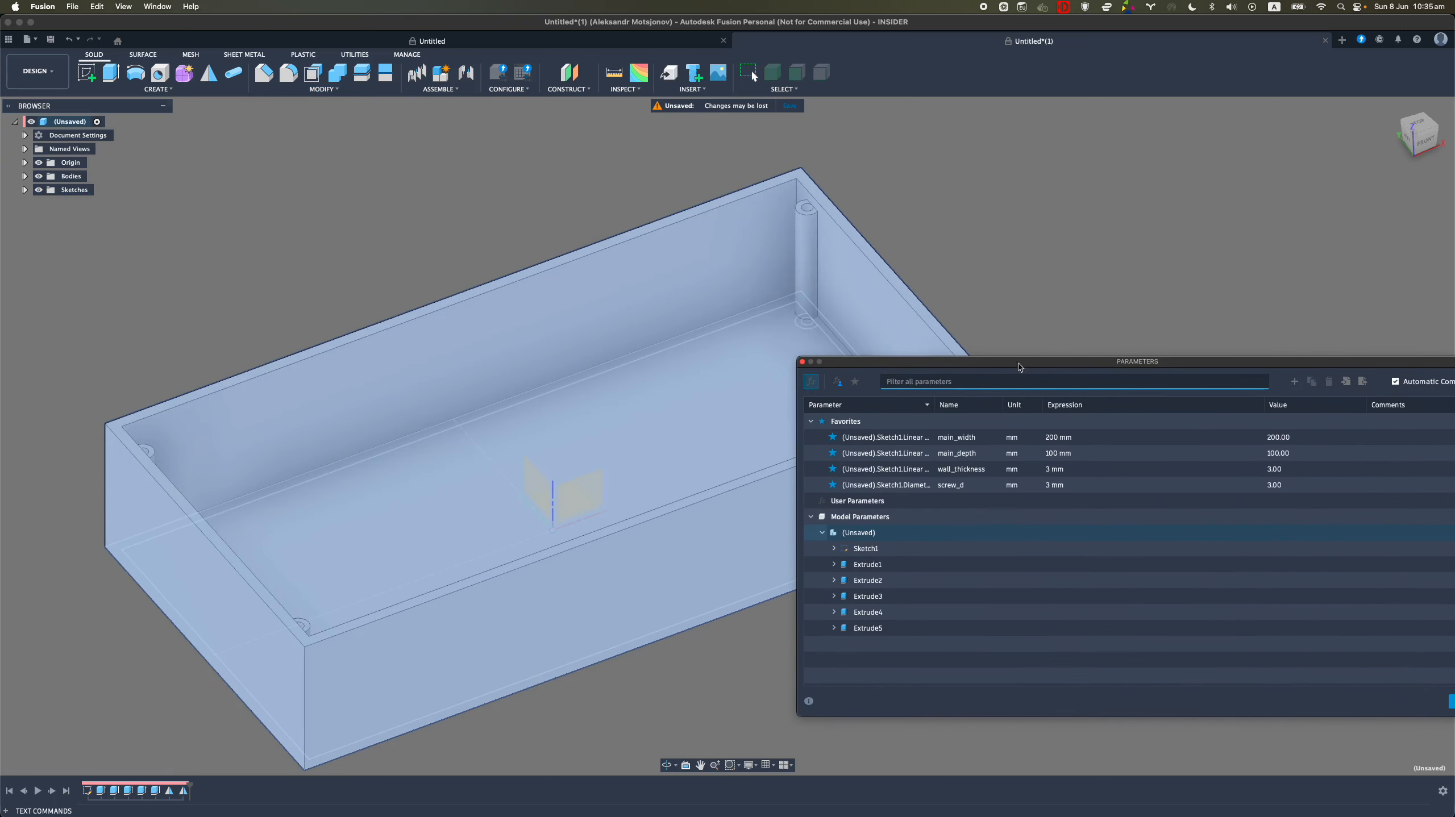
Set the main_width parameter to 400 mm and view the whole resized box
click(1065, 438)
click(1096, 443)
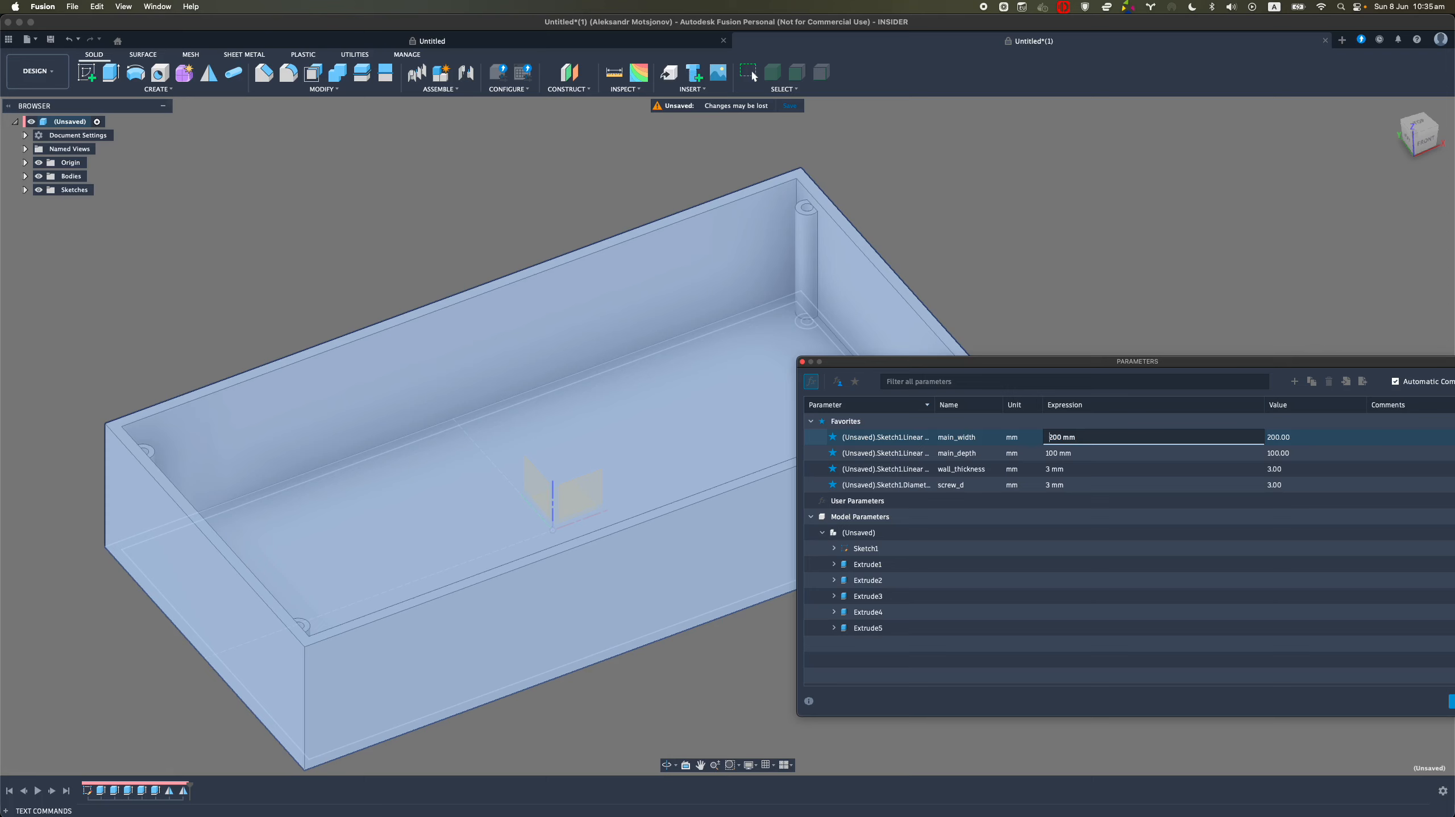
key(BackSpace)
text(4)
key(Return)
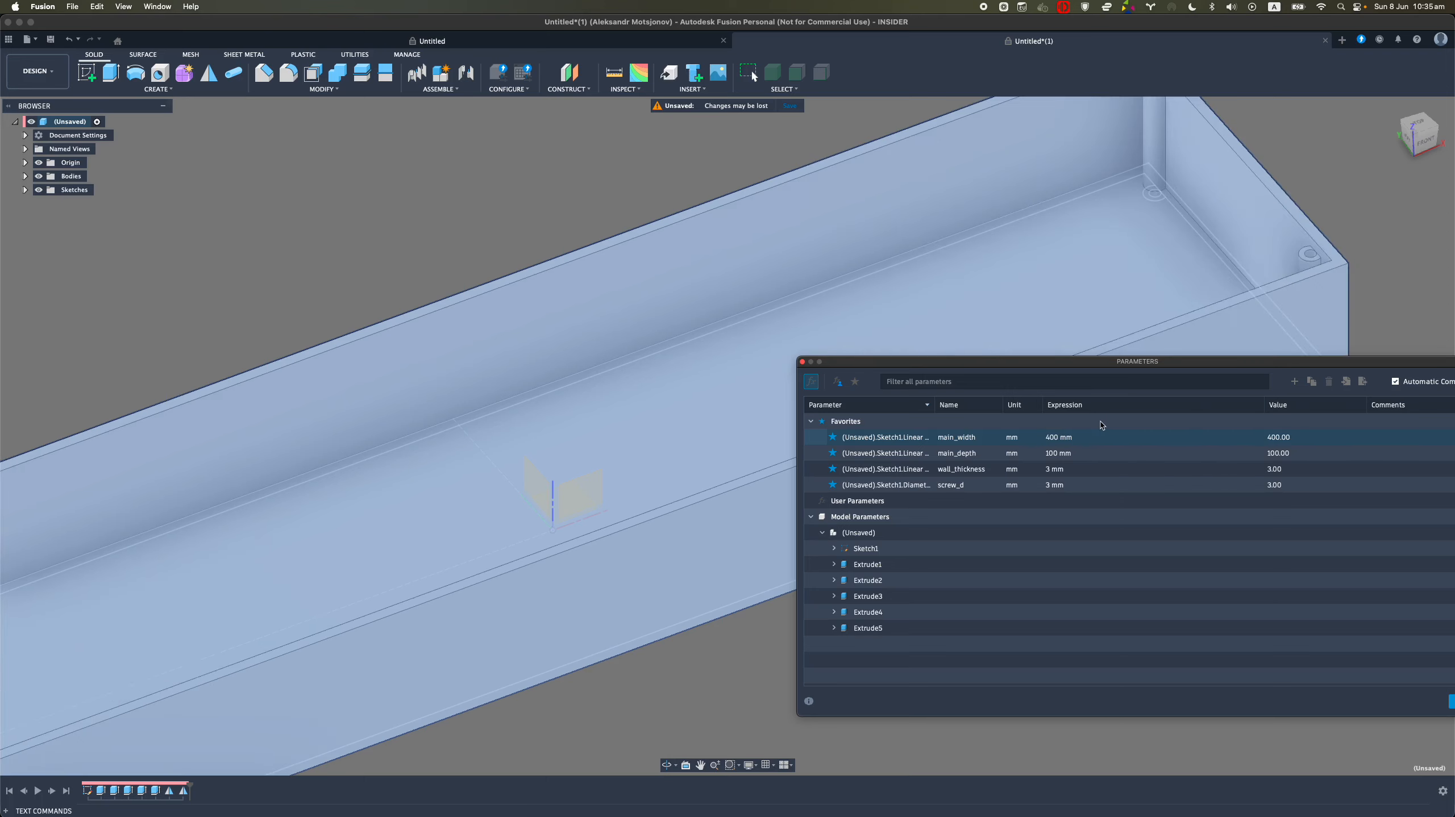
scroll(1039, 306, down, 8)
mouse_move(955, 297)
shift+middle_down()
mouse_move(939, 325)
mouse_move(942, 301)
shift+middle_up()
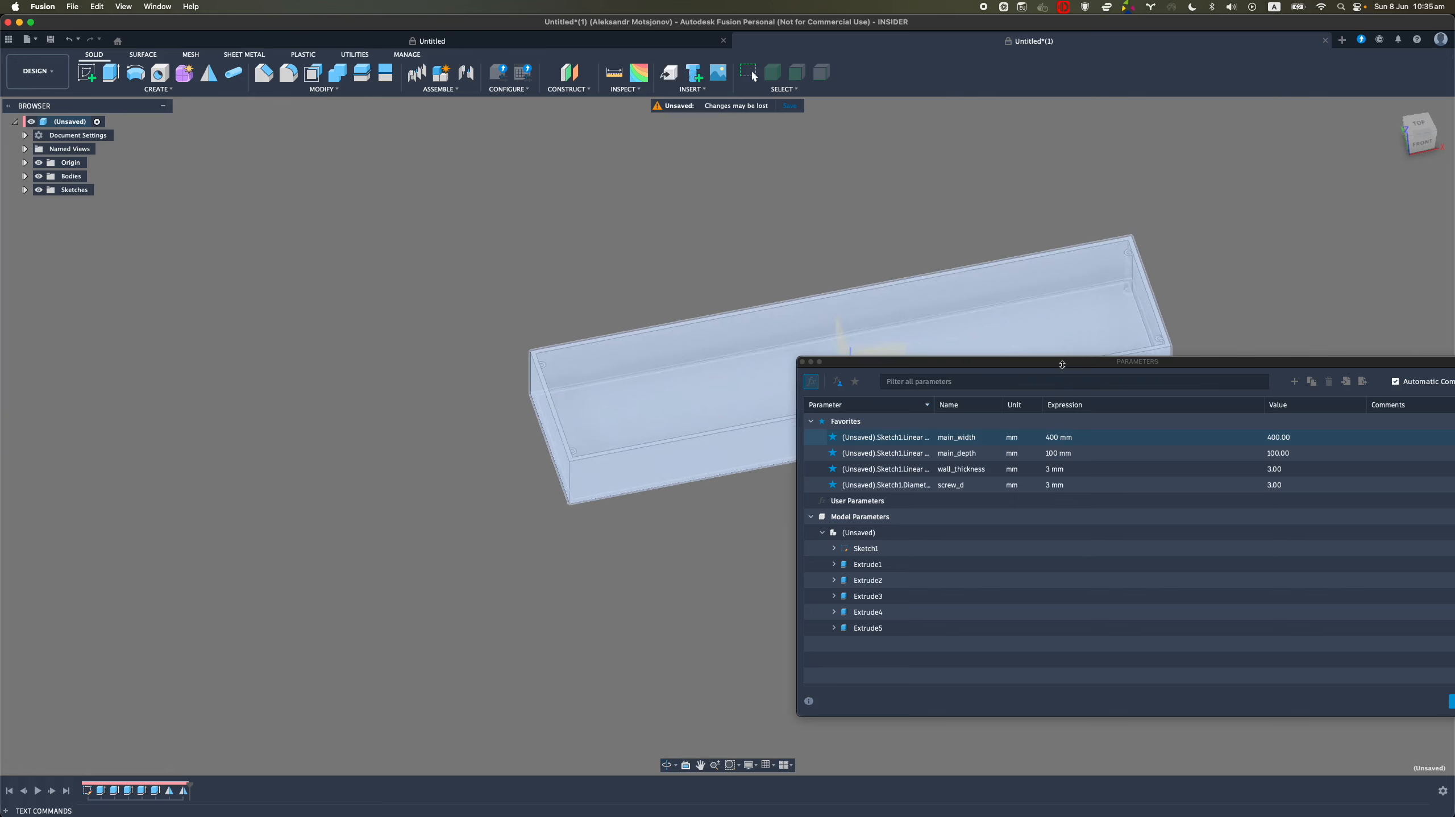
Set the main_width parameter to 100 mm
click(1052, 441)
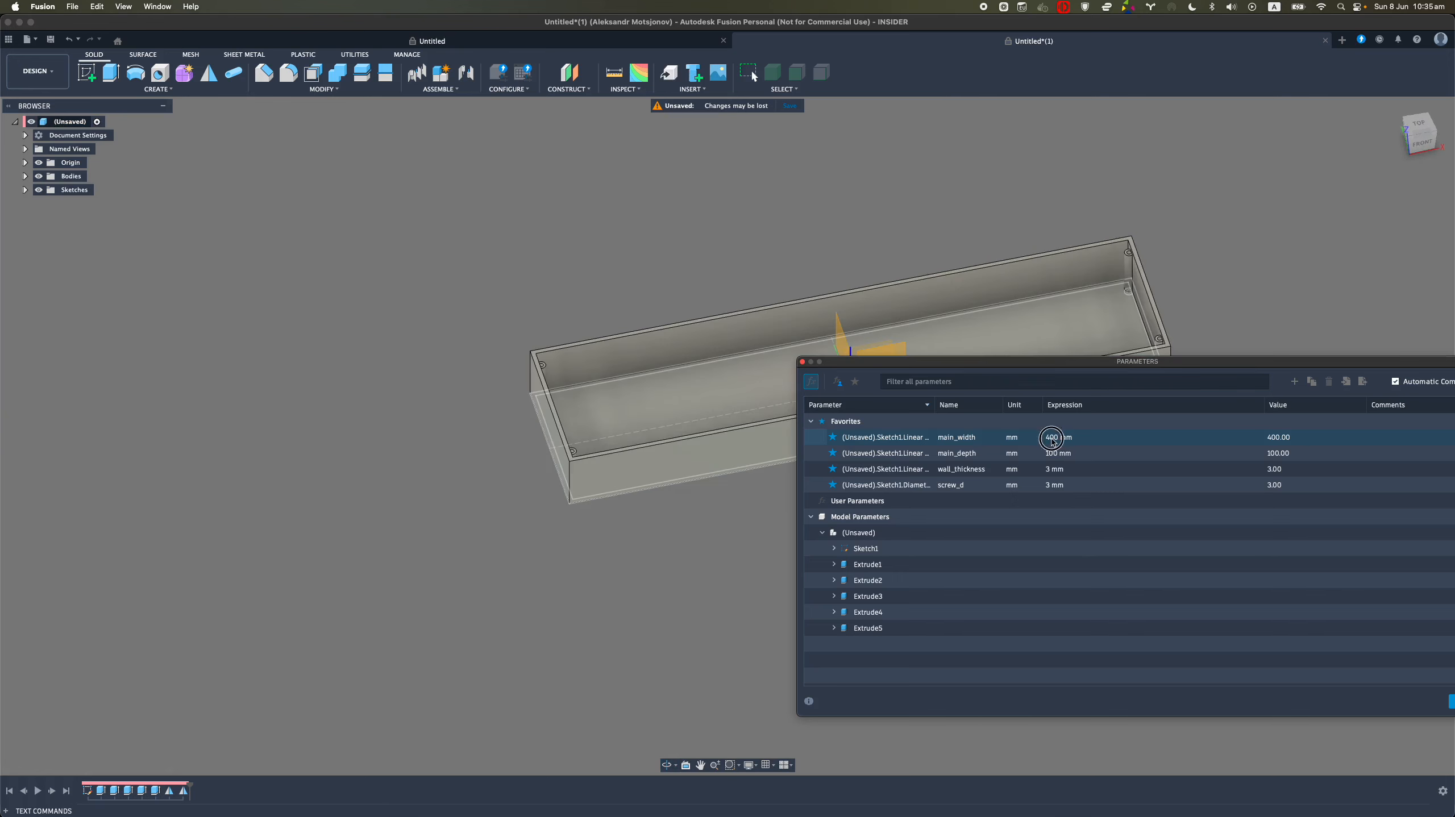
double_click(1051, 441)
click(1050, 440)
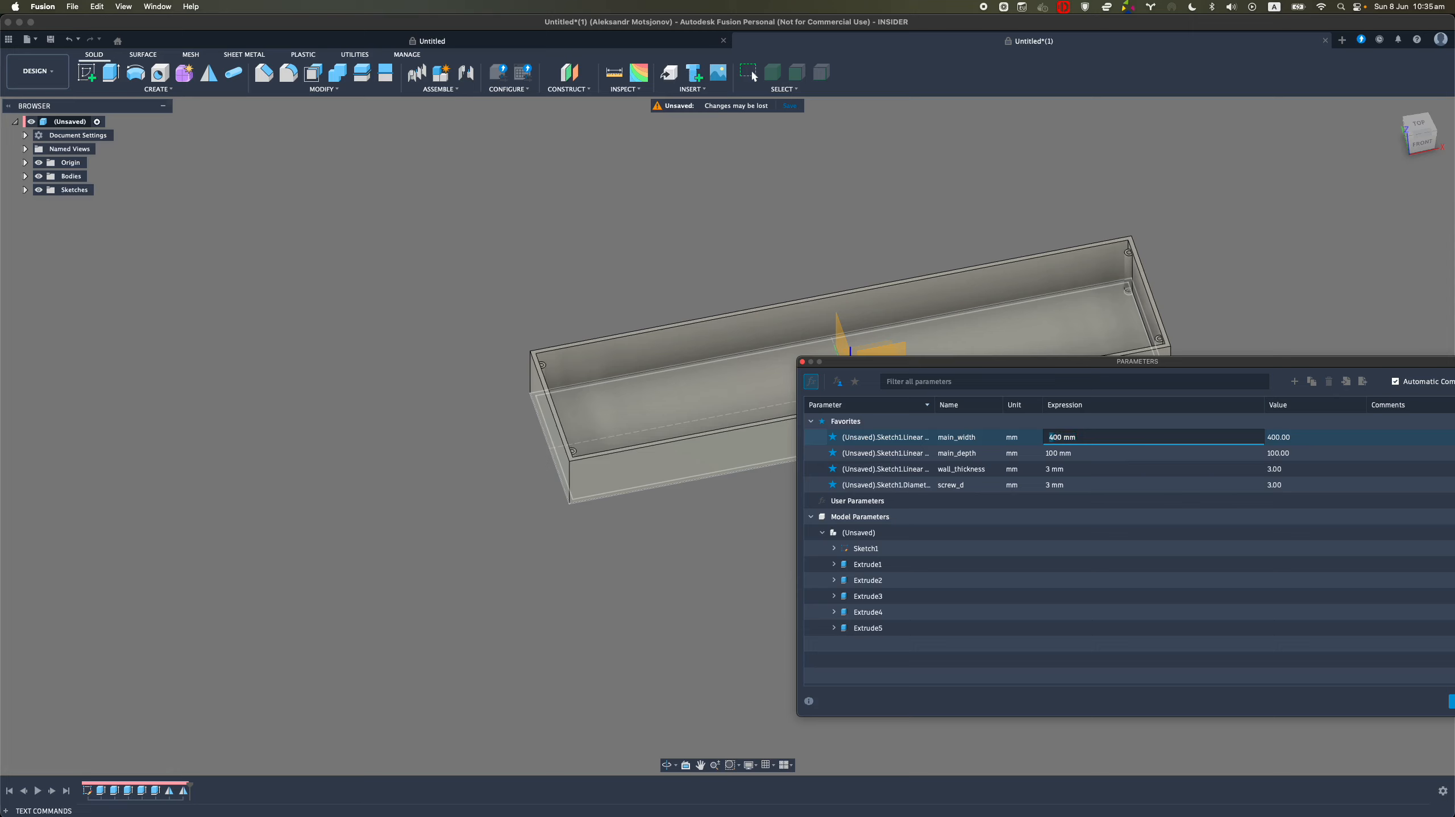
key(Delete)
text(1)
key(Return)
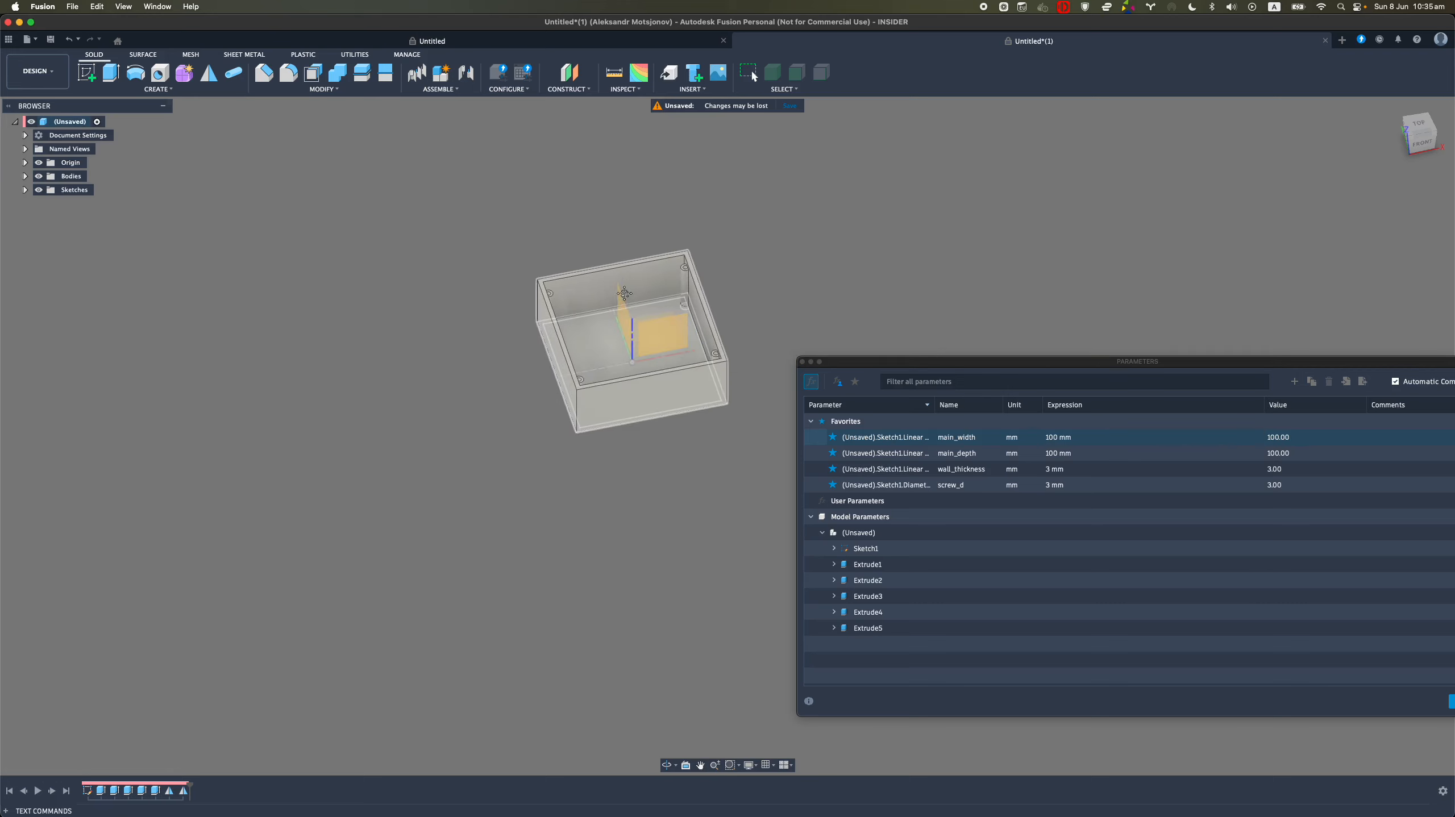
Set the wall_thickness parameter to 5 mm
click(1050, 470)
click(1049, 471)
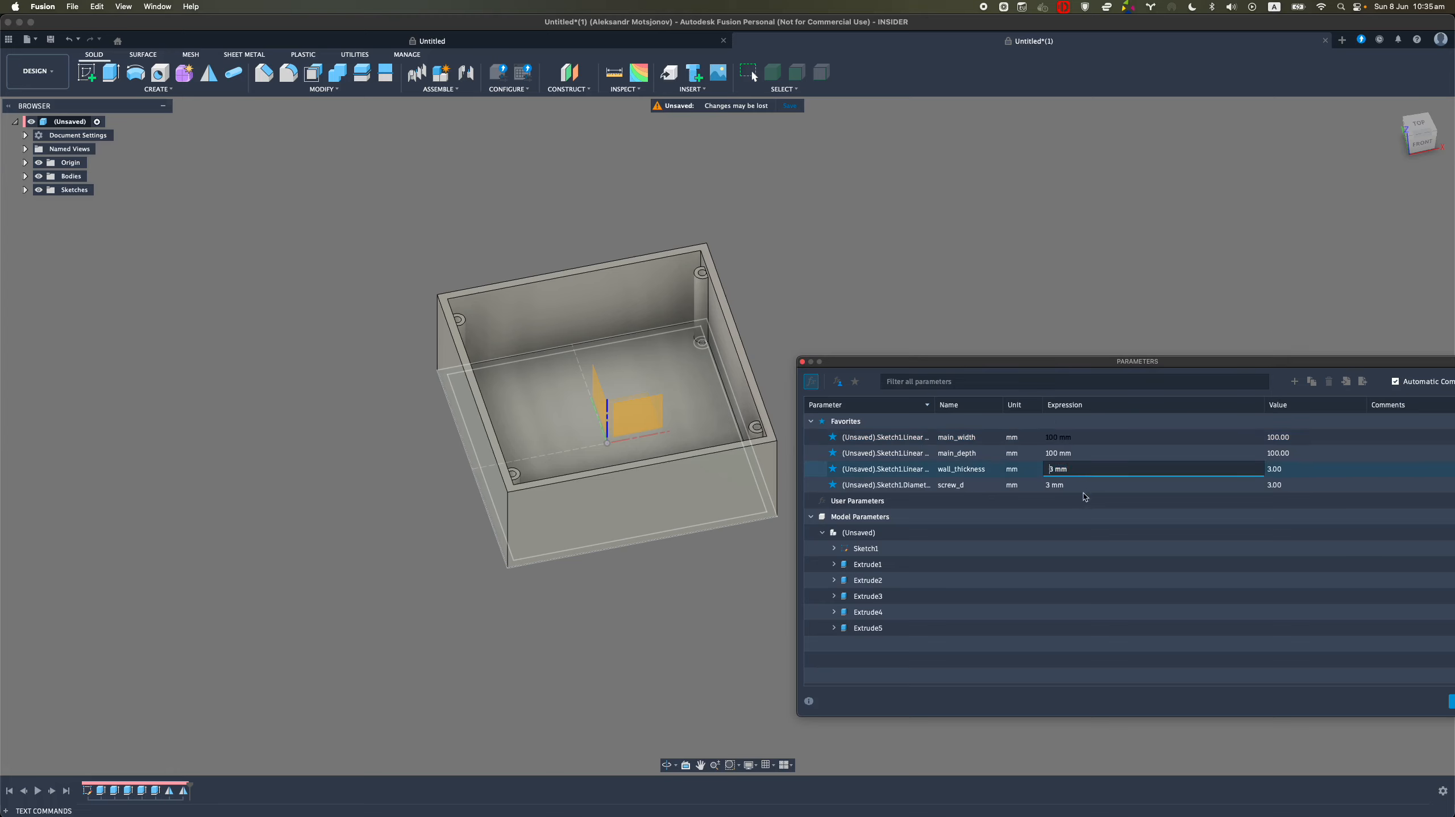
key(BackSpace)
text(5)
key(Return)
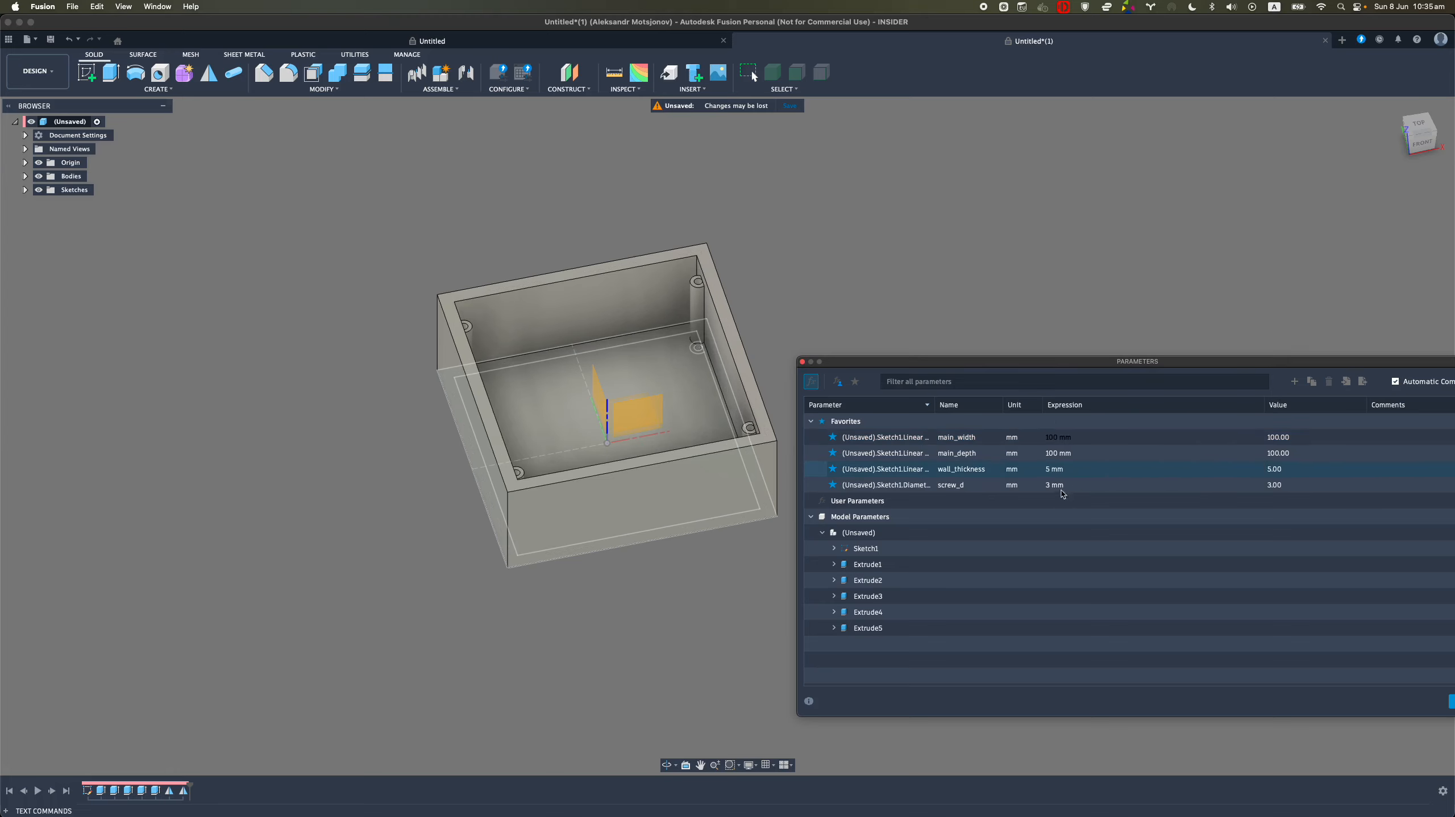
Set the wall_thickness parameter to 1 mm and inspect how a corner screw boss meets the thinner walls
scroll(697, 291, up, 5)
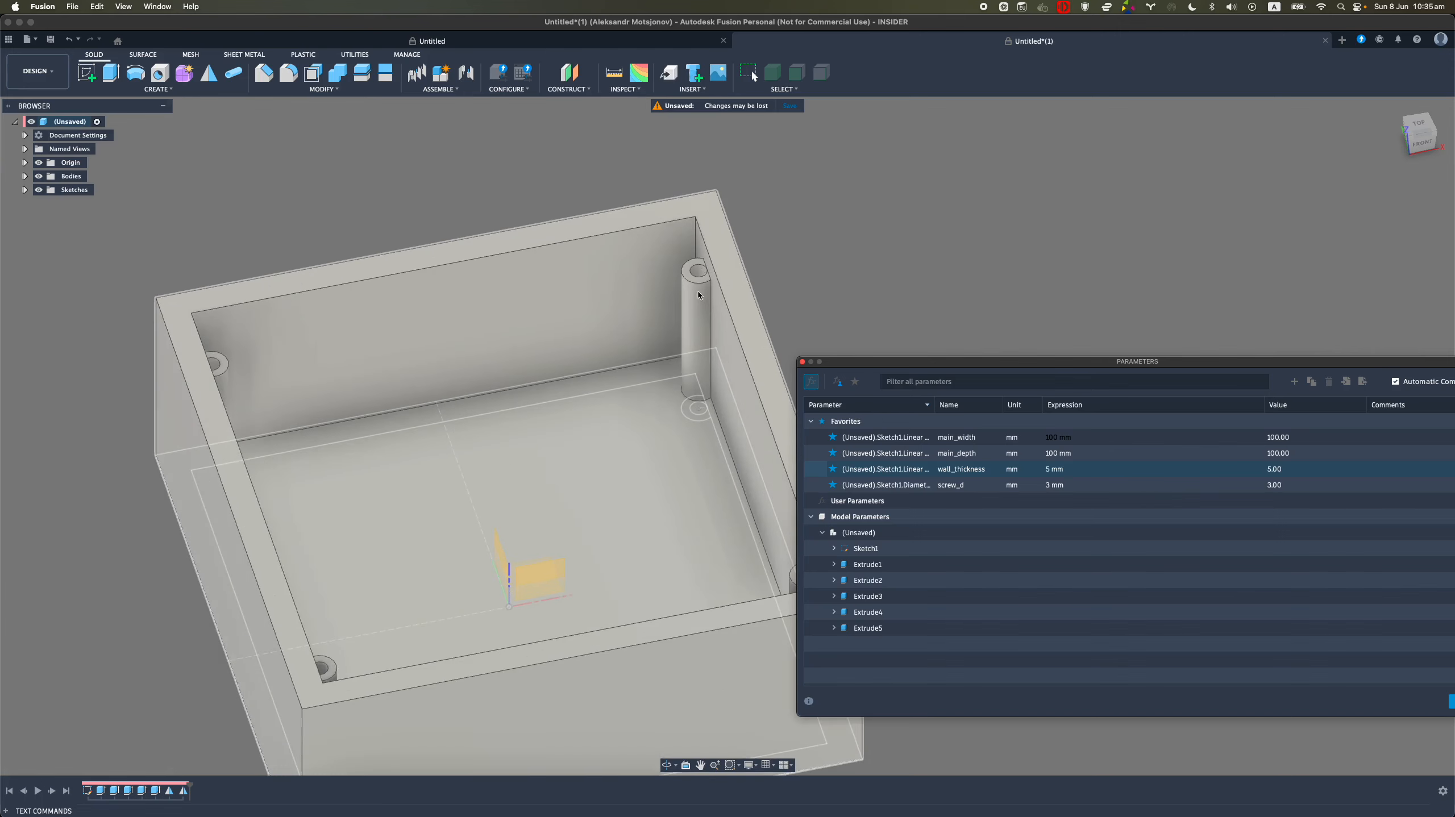
click(1053, 471)
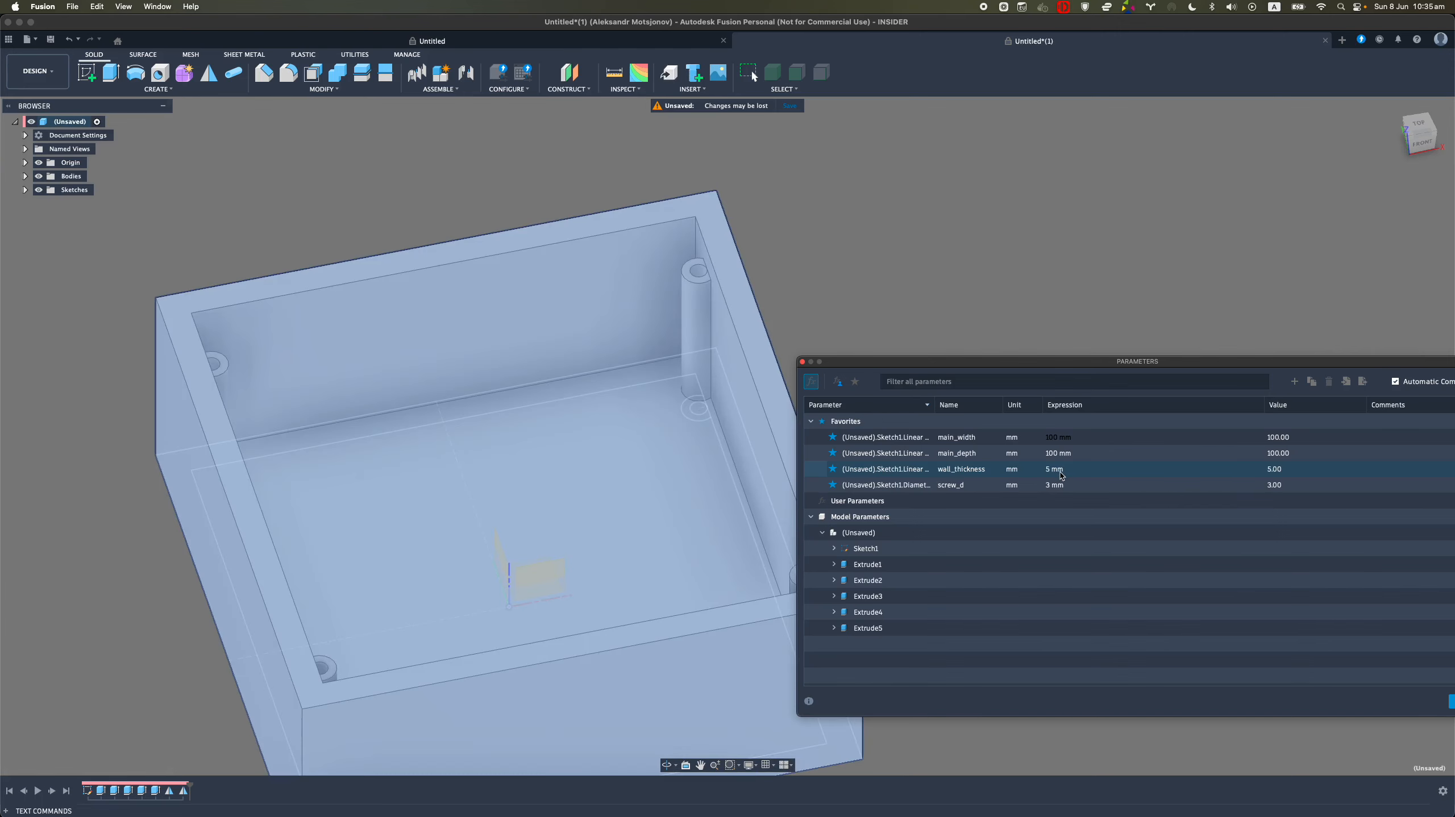
click(1054, 470)
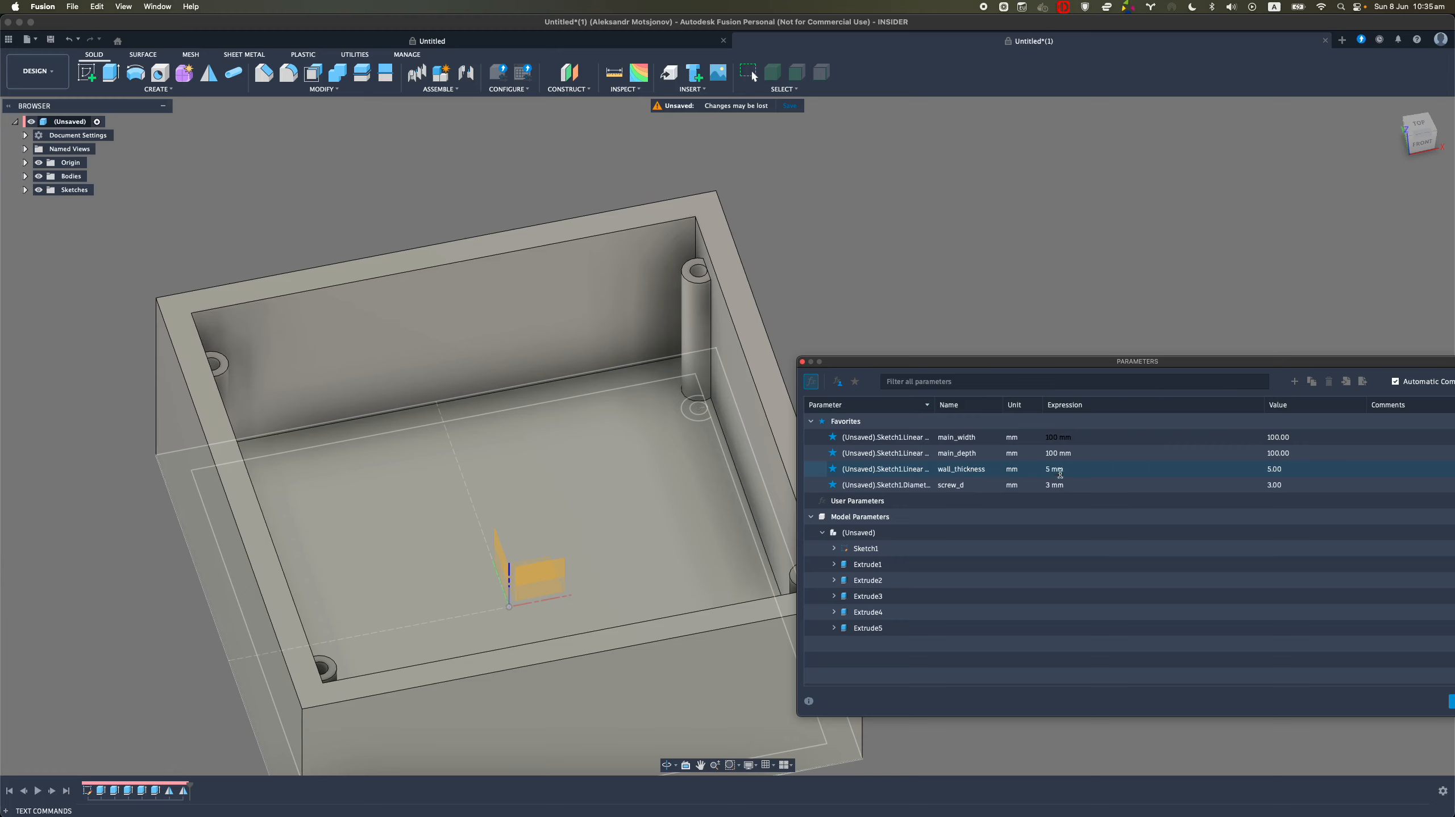
double_click(1060, 471)
key(Left)
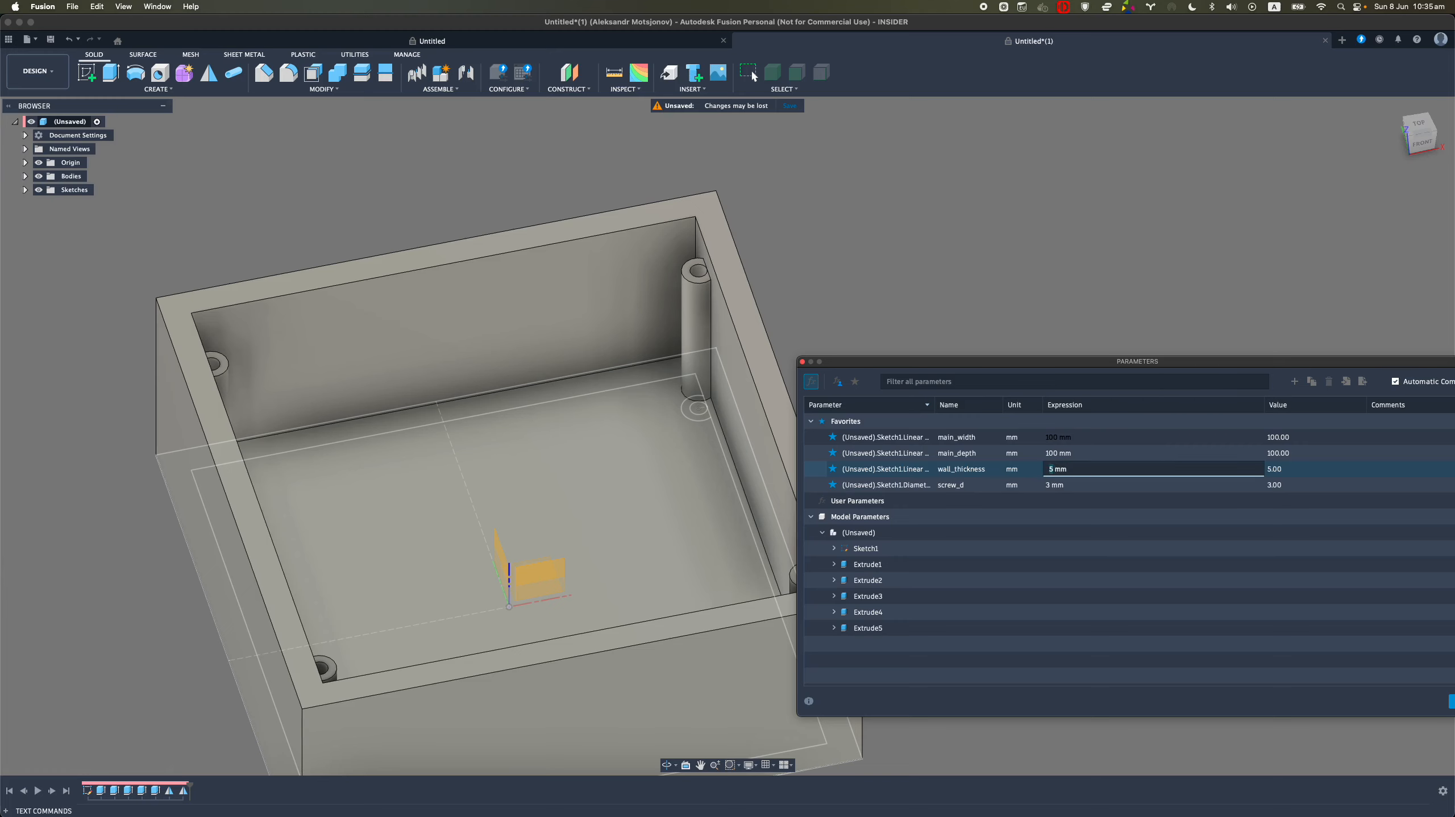
text(1)
key(Return)
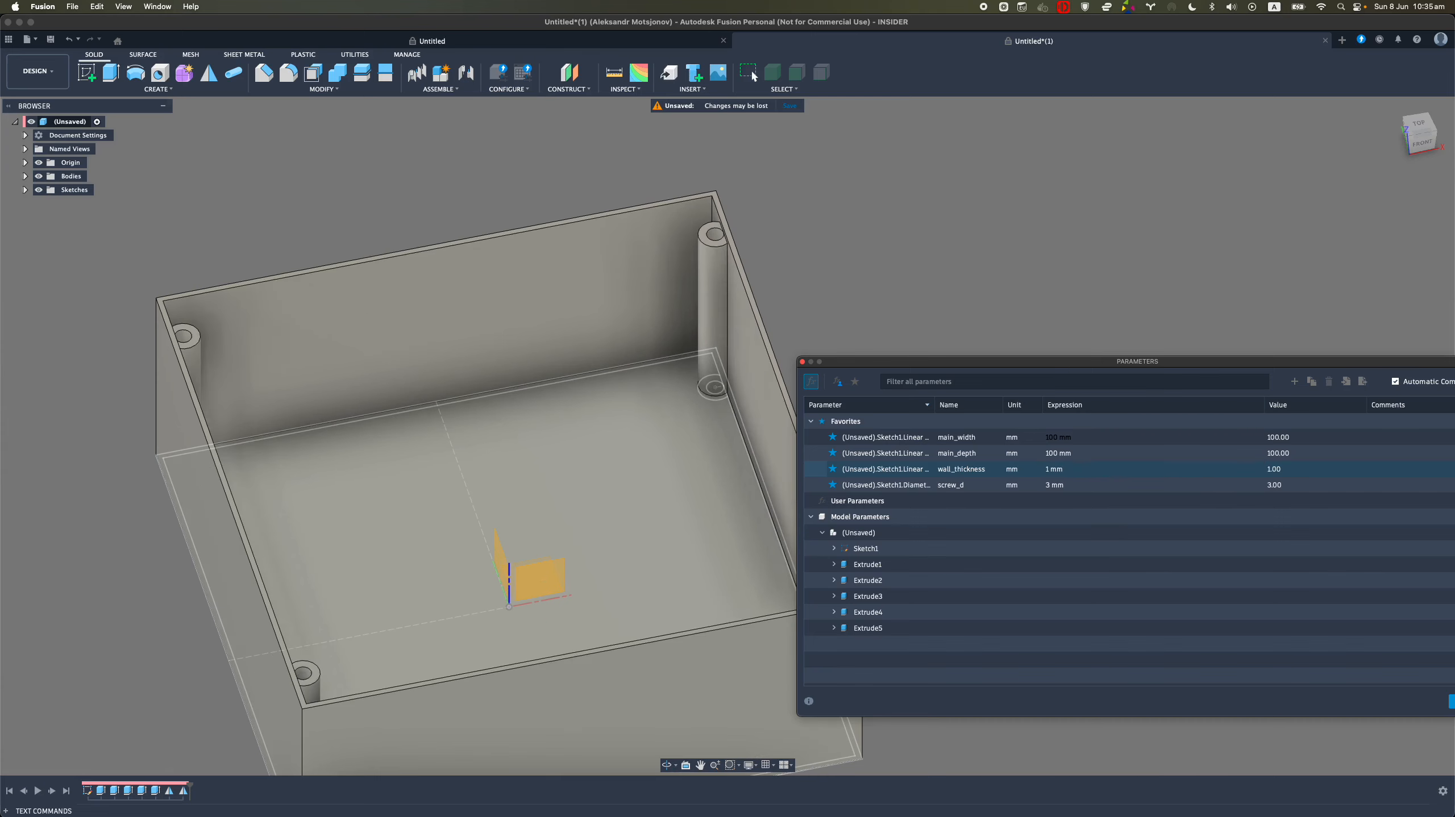
scroll(735, 321, up, 4)
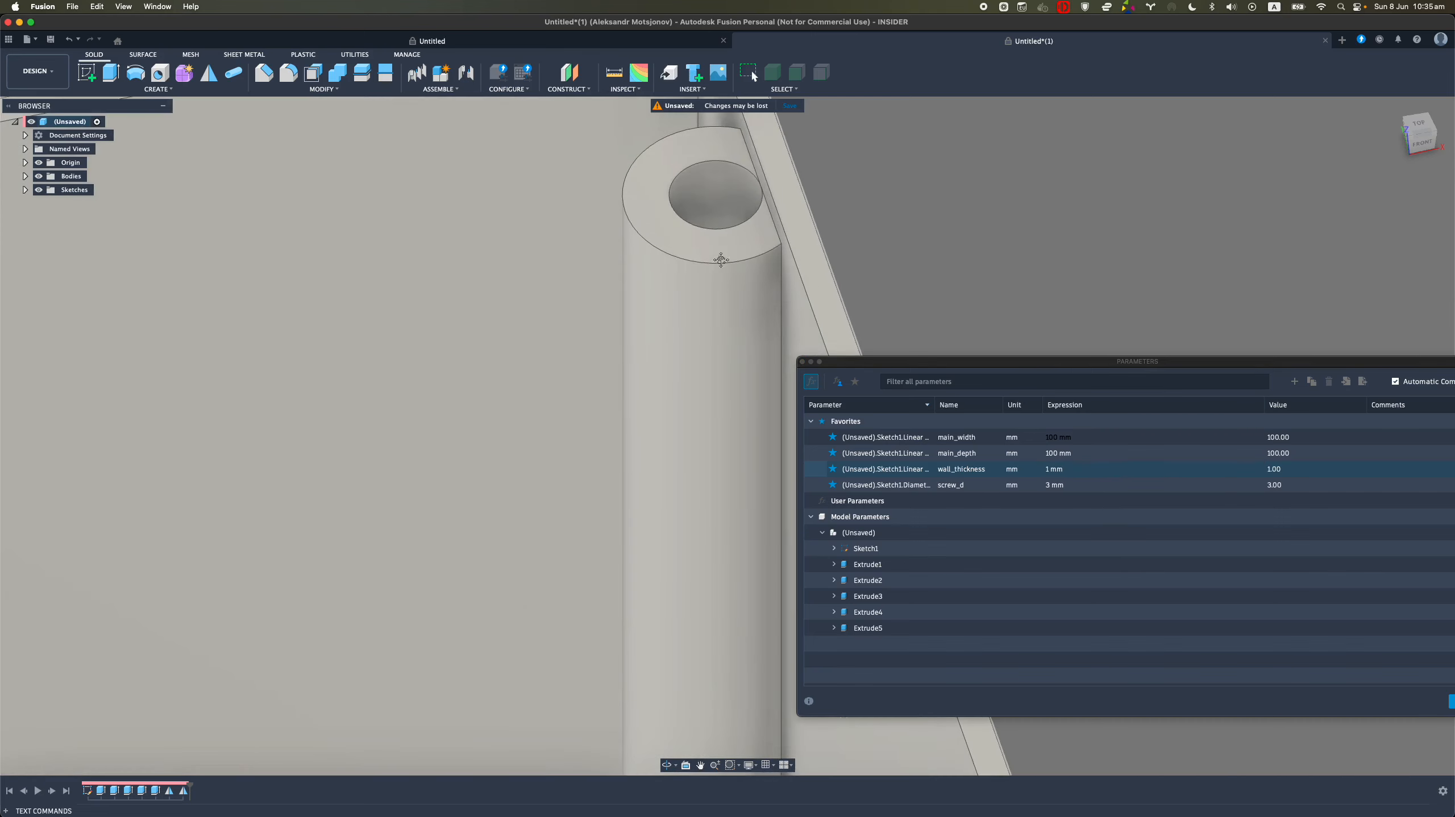
scroll(676, 329, down, 2)
scroll(555, 459, down, 5)
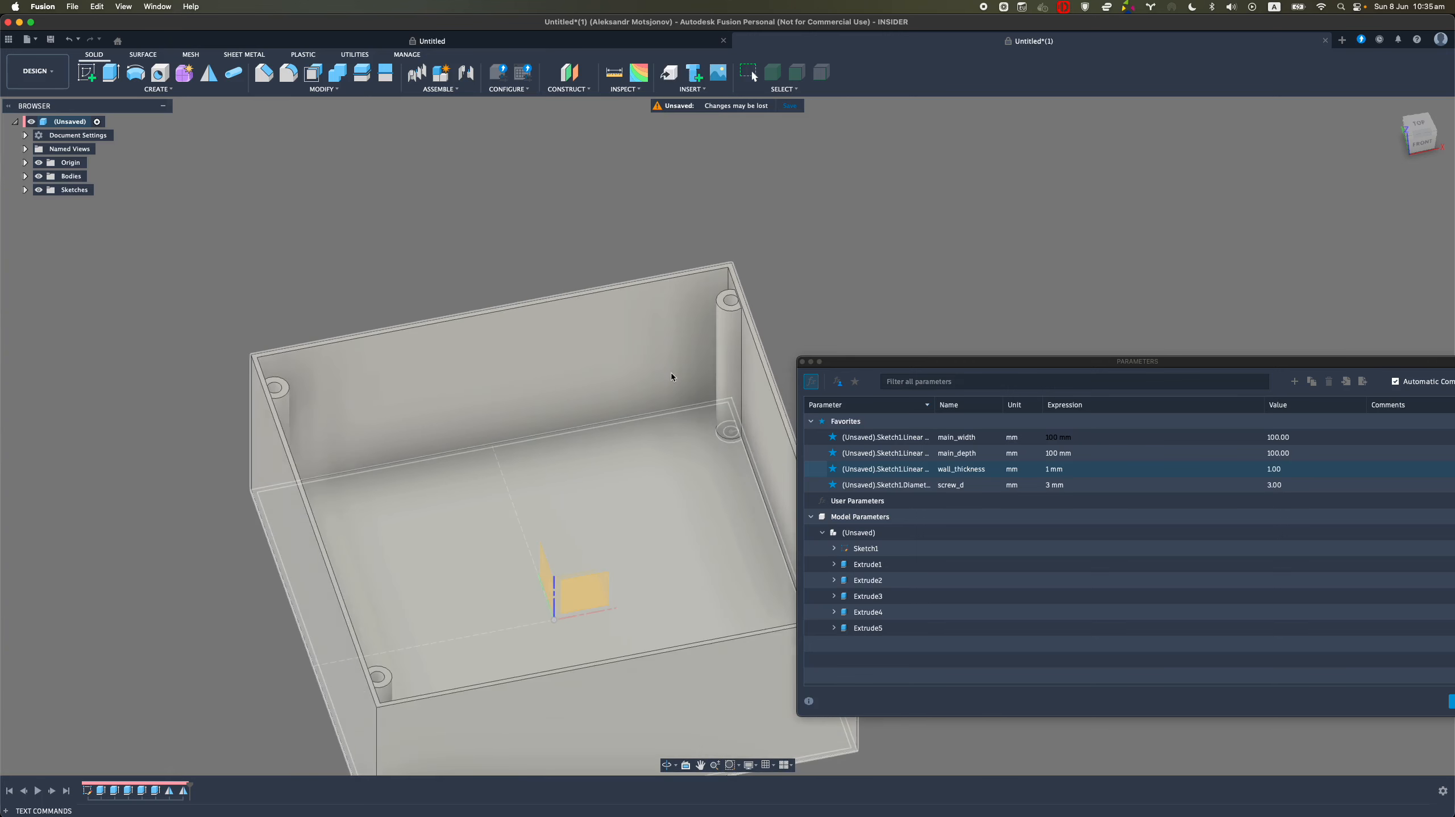
Set the screw_d parameter to 5 mm and the wall_thickness parameter to 5 mm
double_click(1049, 486)
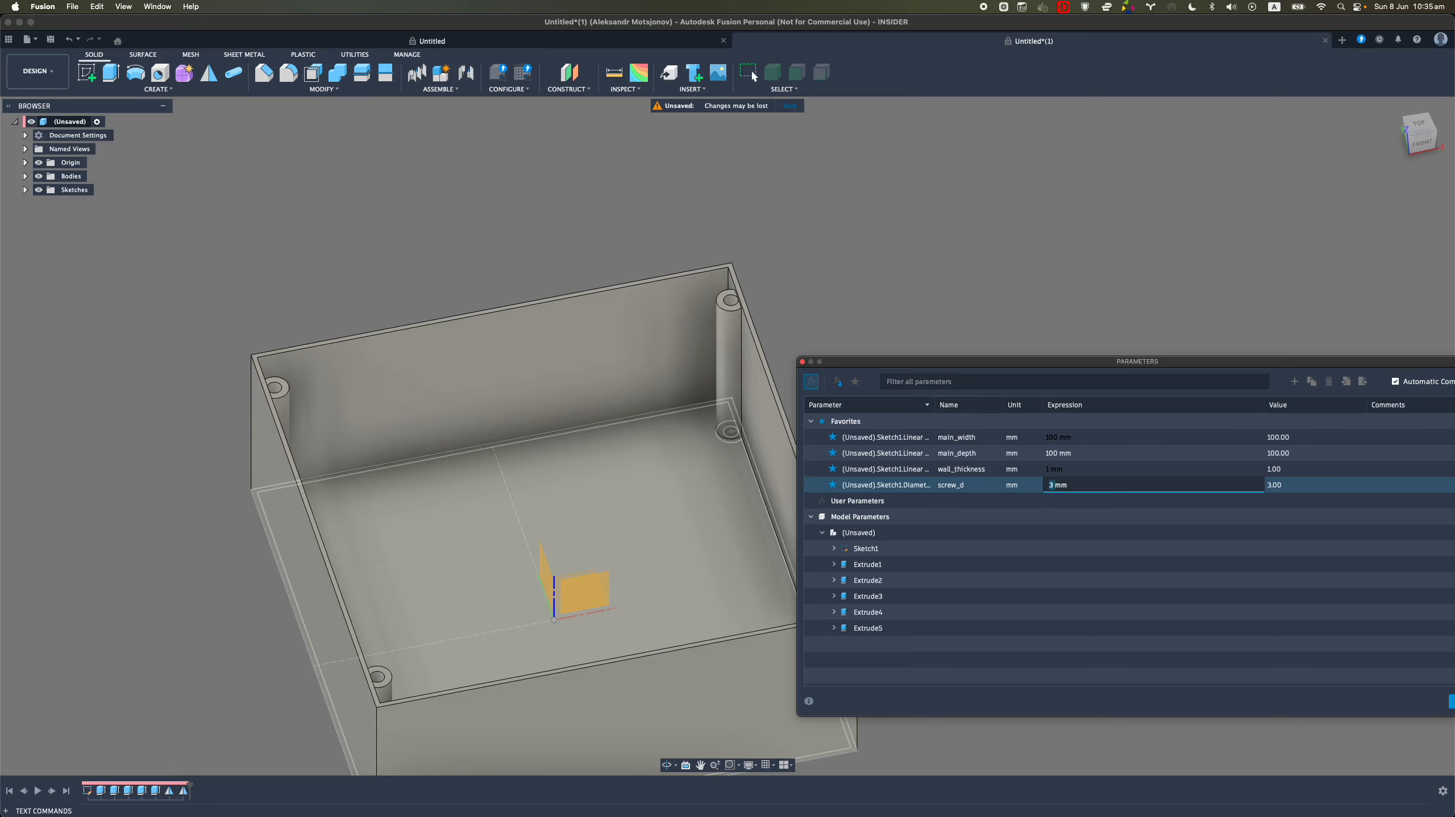
text(5)
key(Return)
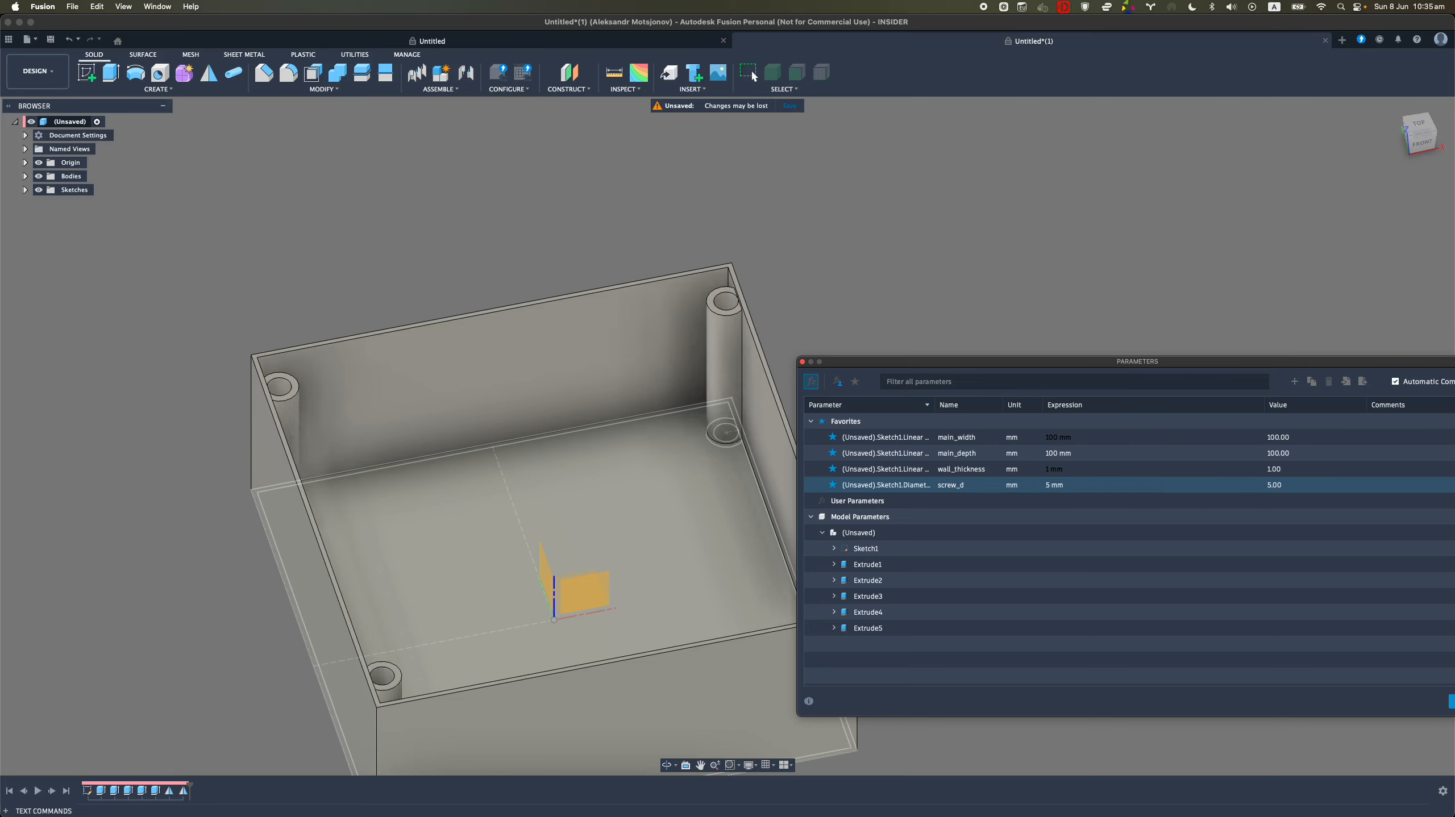
double_click(1052, 469)
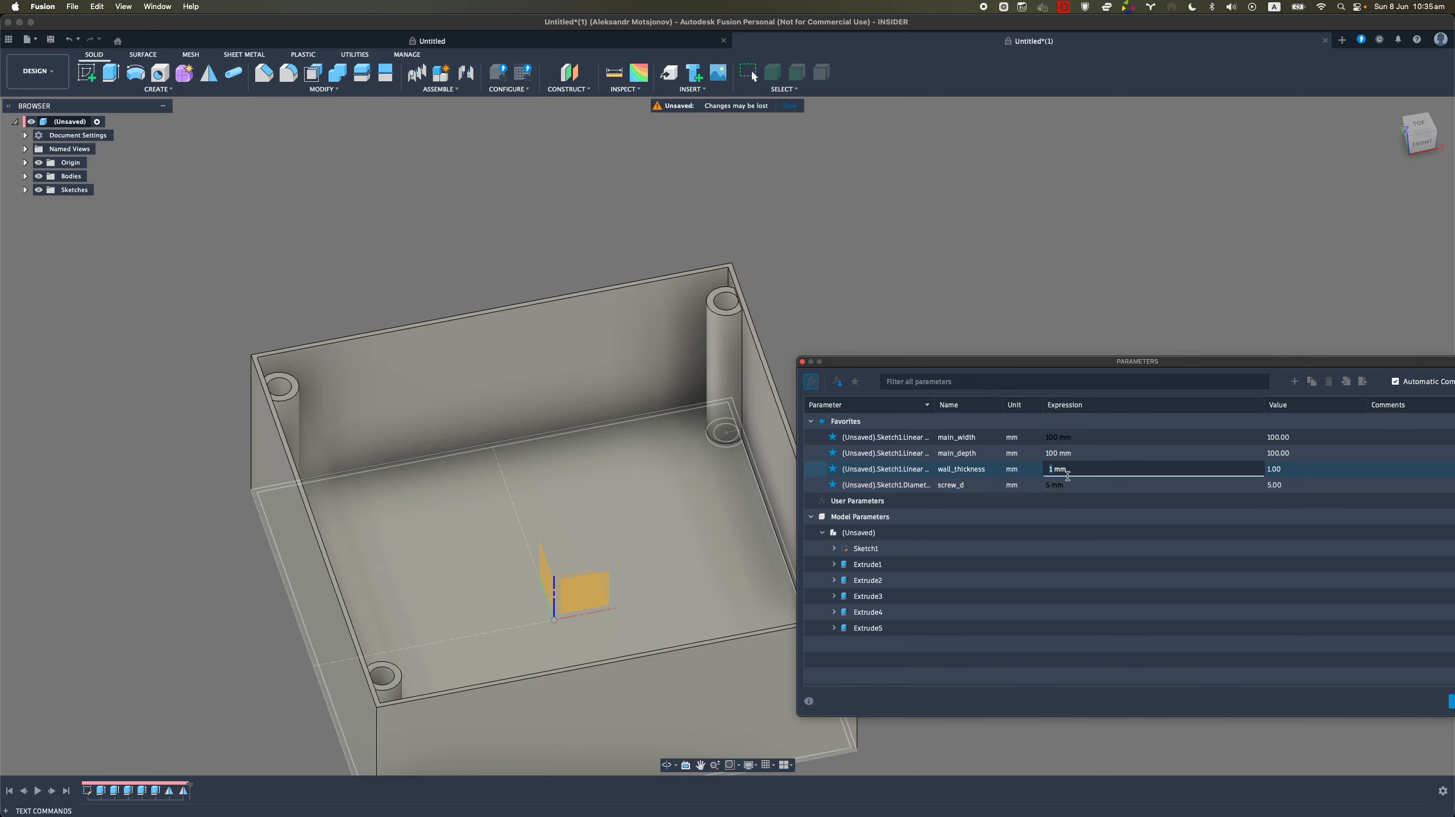
text(5)
key(Return)
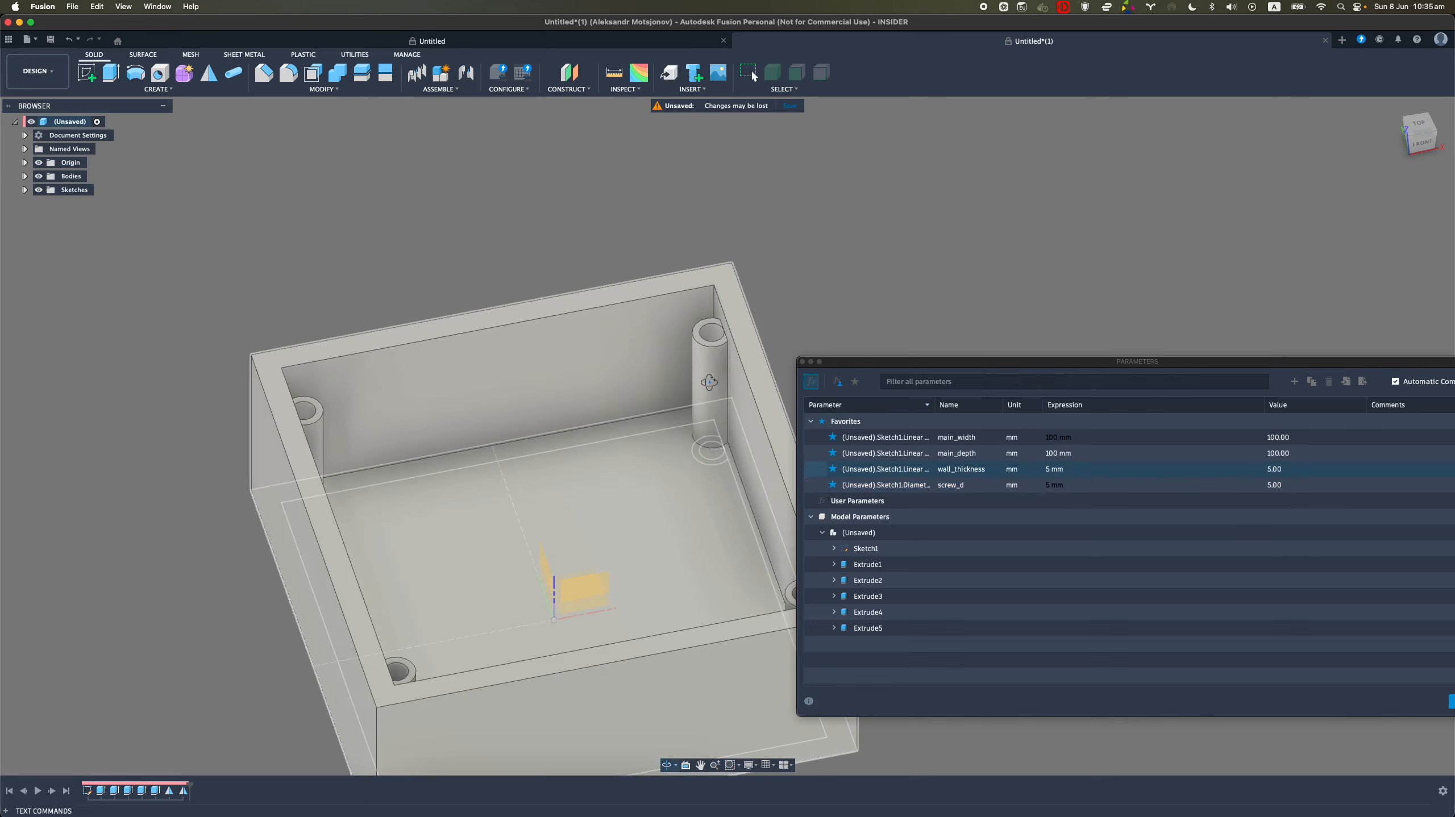
Close the parameters, review the settings of the extruded cut that recesses the corner boss by wall_thickness, and examine all four bosses
shift+middle_drag(741, 330, 704, 429)
drag(860, 363, 758, 289)
click(1358, 626)
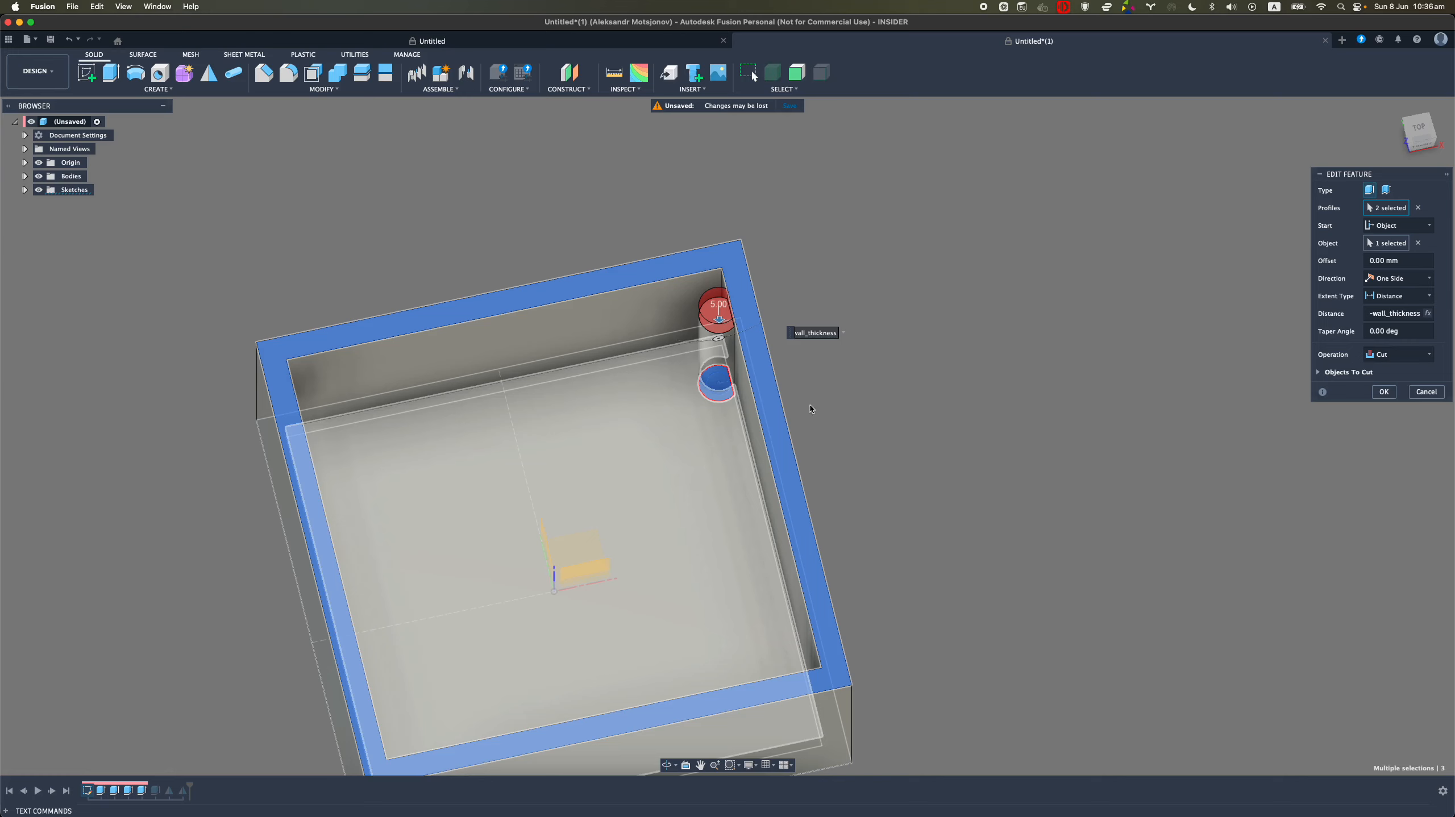
shift+middle_drag(681, 405, 735, 379)
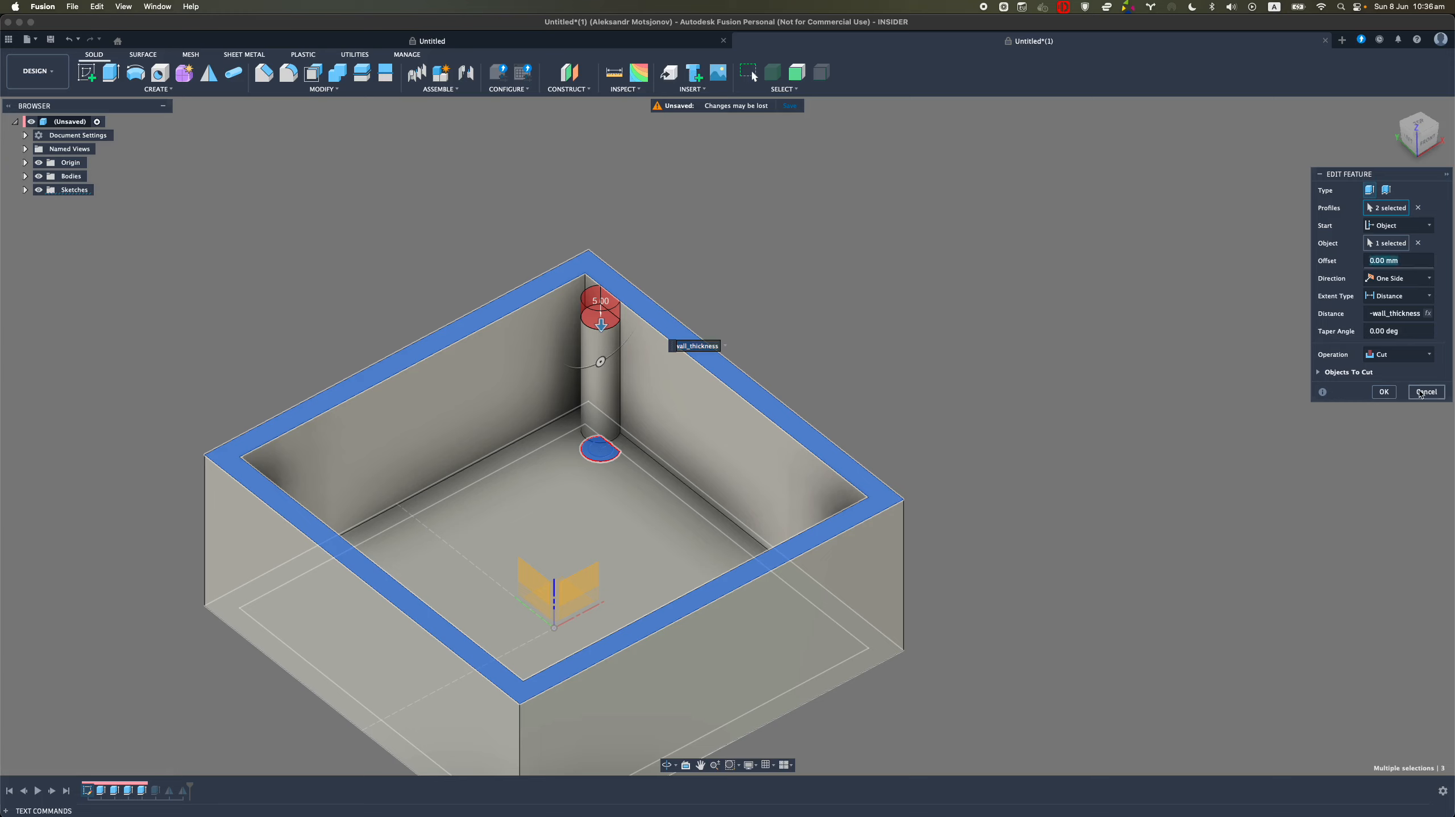
click(1383, 391)
shift+middle_drag(610, 292, 184, 216)
shift+middle_drag(500, 343, 550, 391)
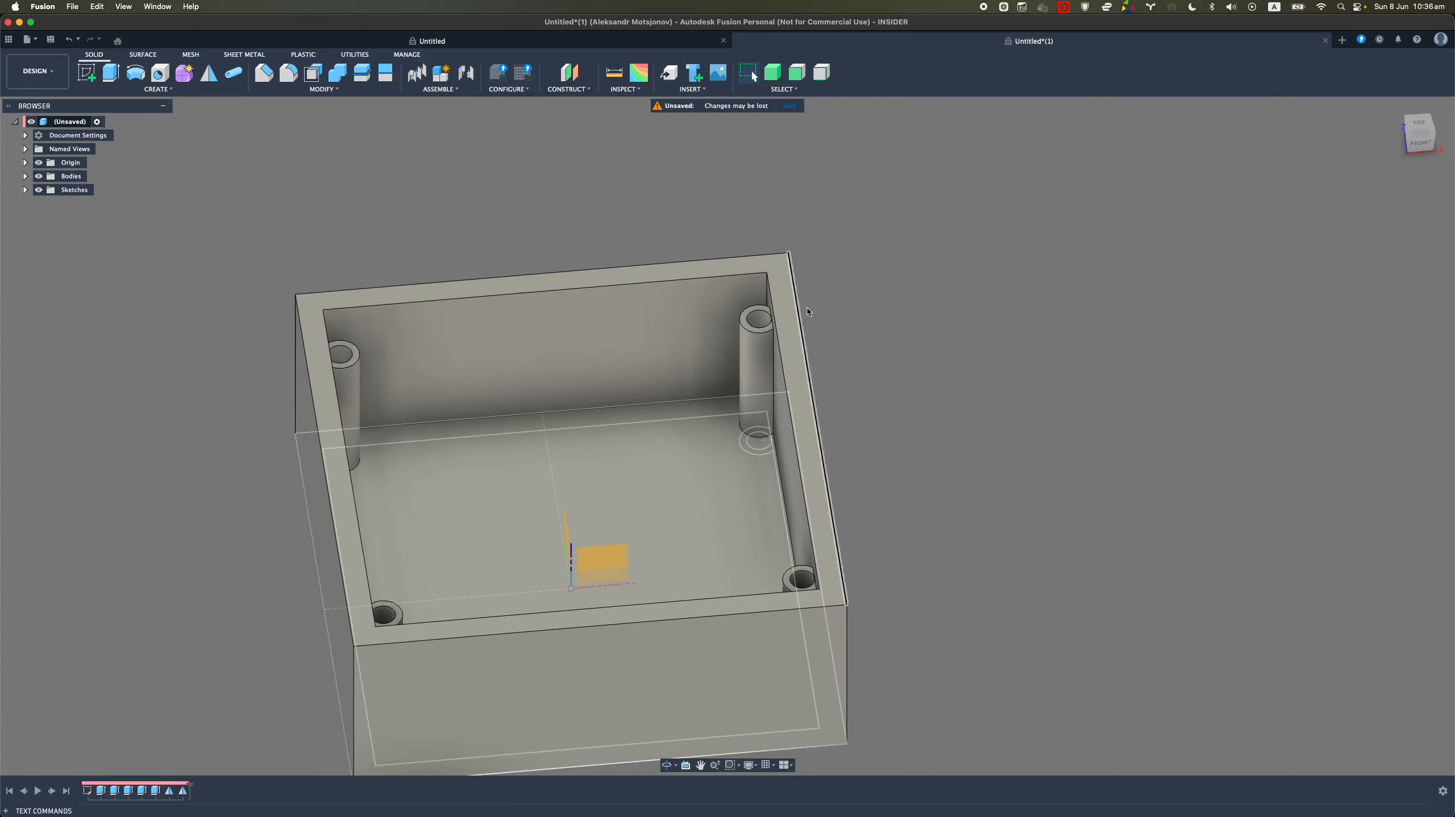